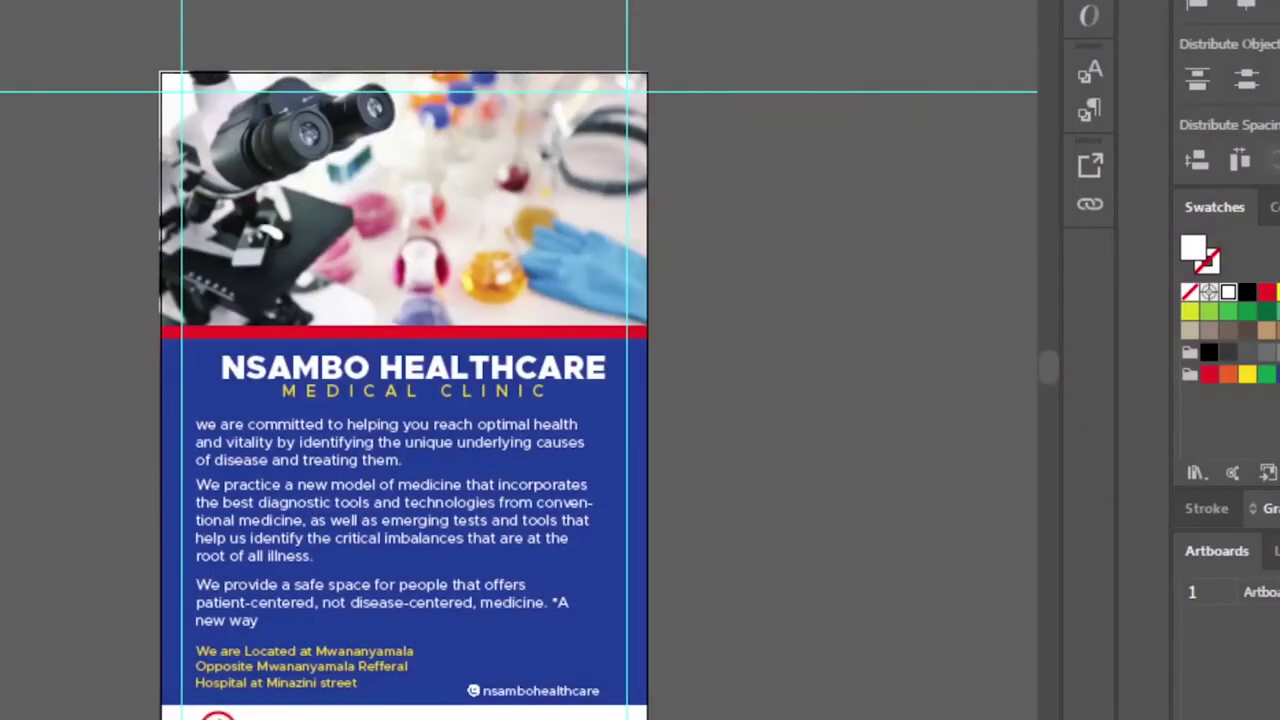
Step: Start a new document, bringing up the 297.638 × 420.945 pt Untitled-2 preset
key("alt+f")
key("Escape")
key("ctrl+n")
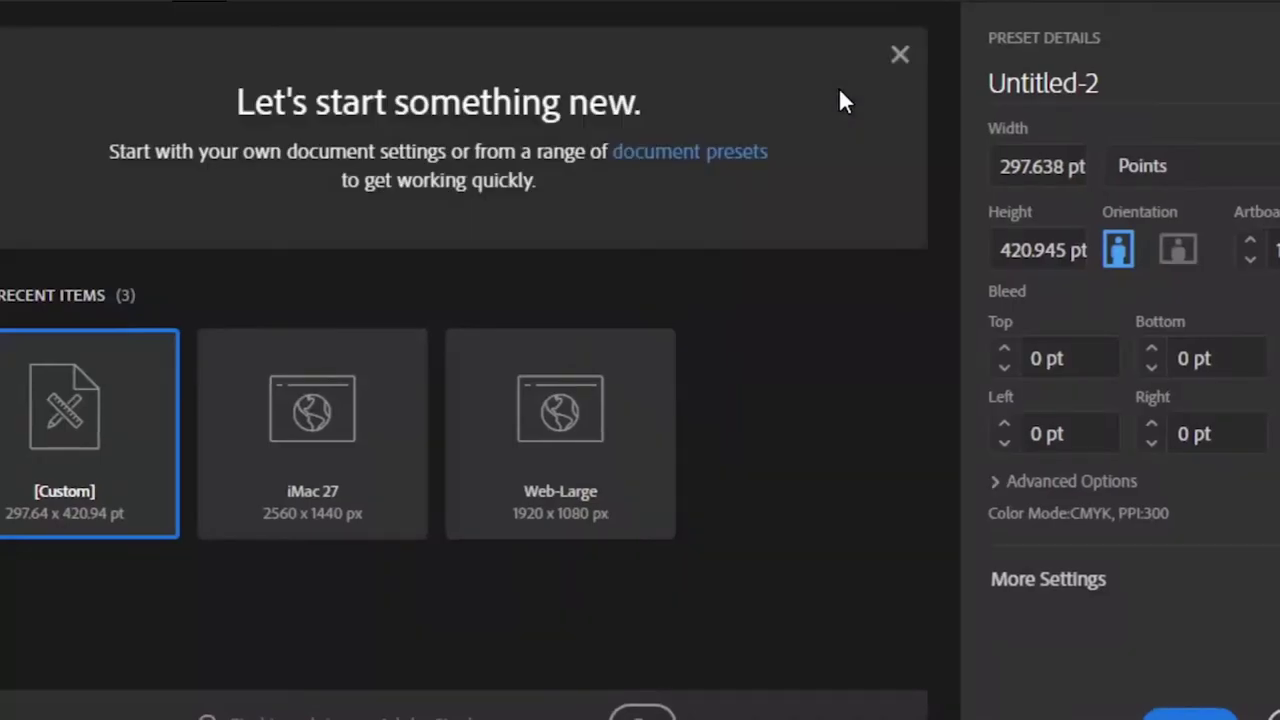
Step: Name the new document 'Flyer' and show the Print blank-document presets
left_click(1020, 286)
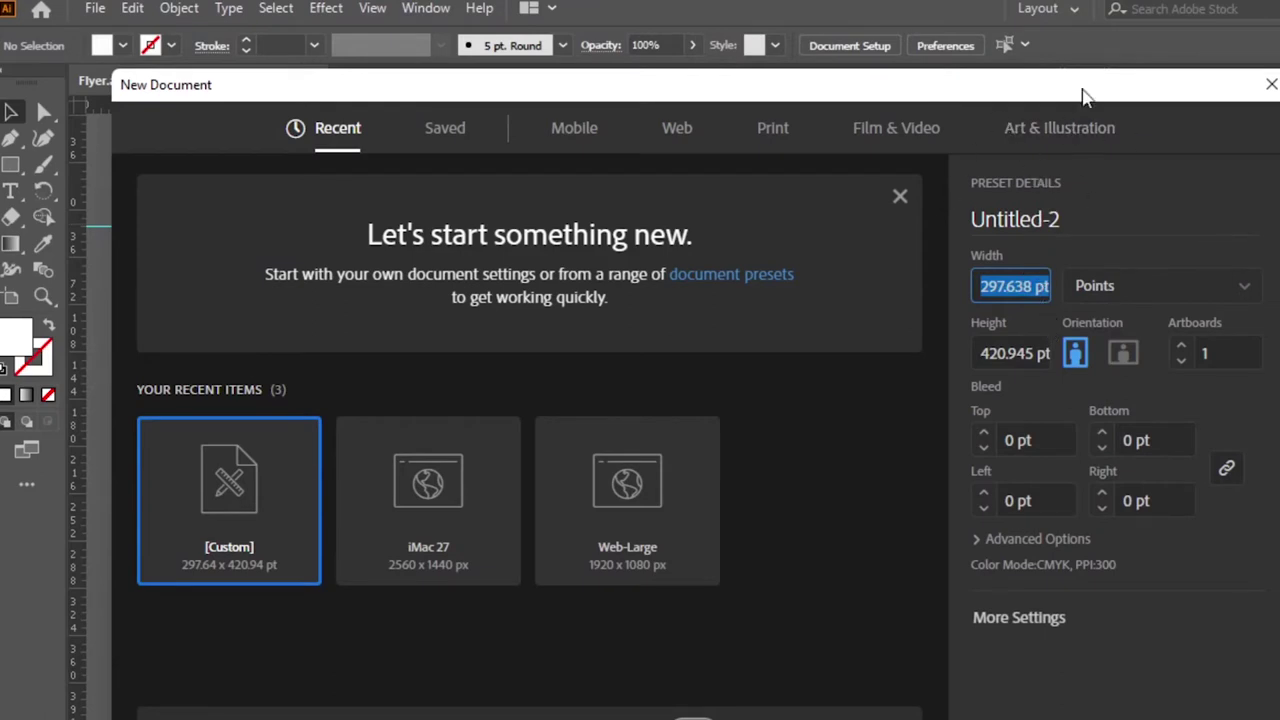
left_click(1075, 218)
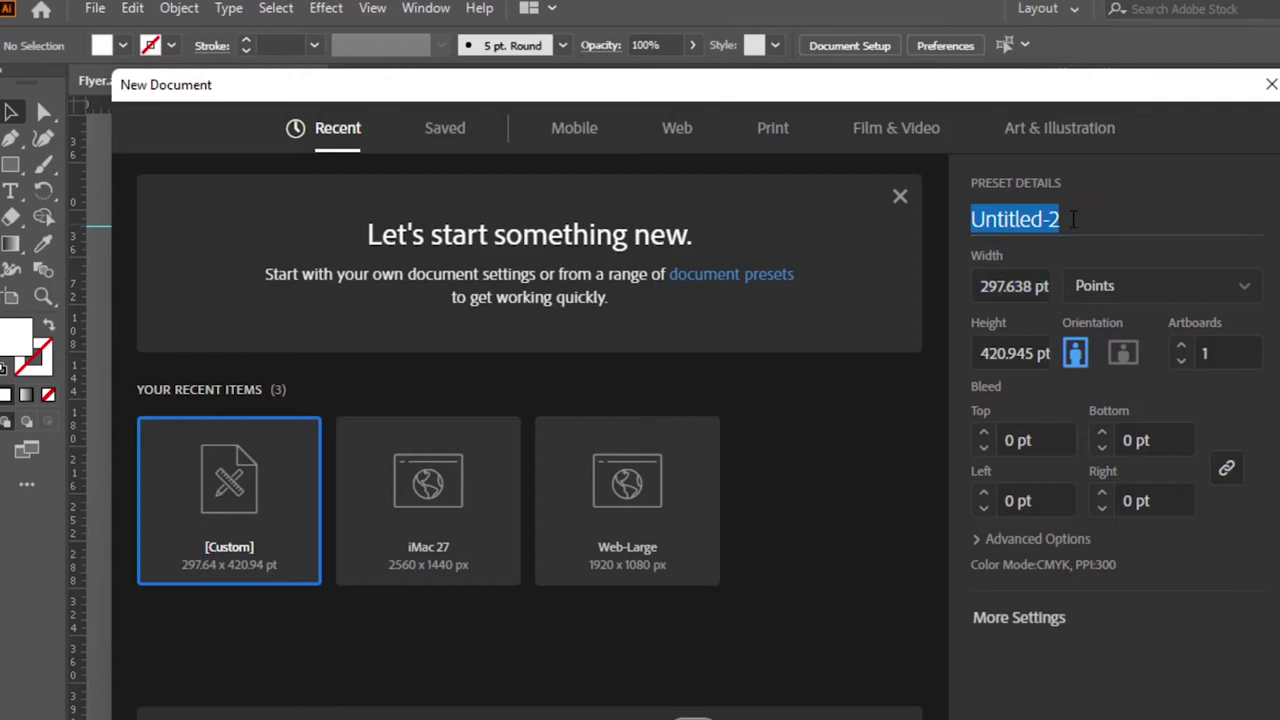
type("f")
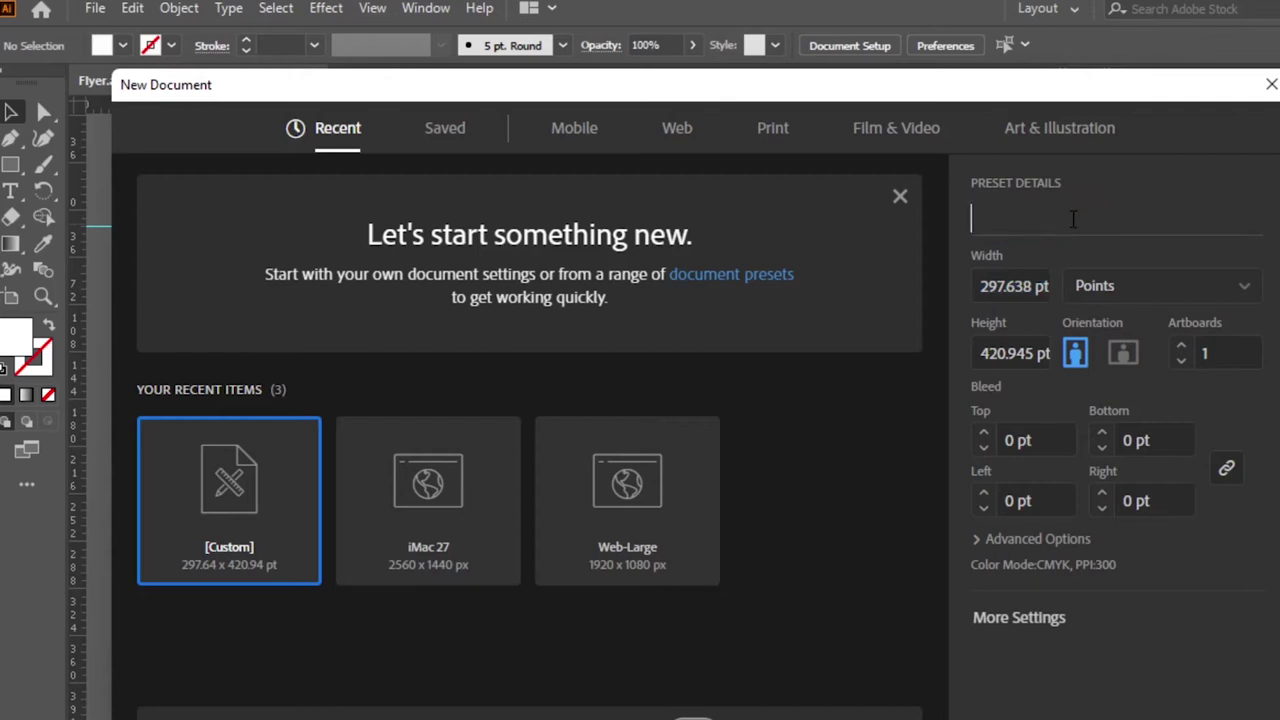
key("BackSpace")
type("F")
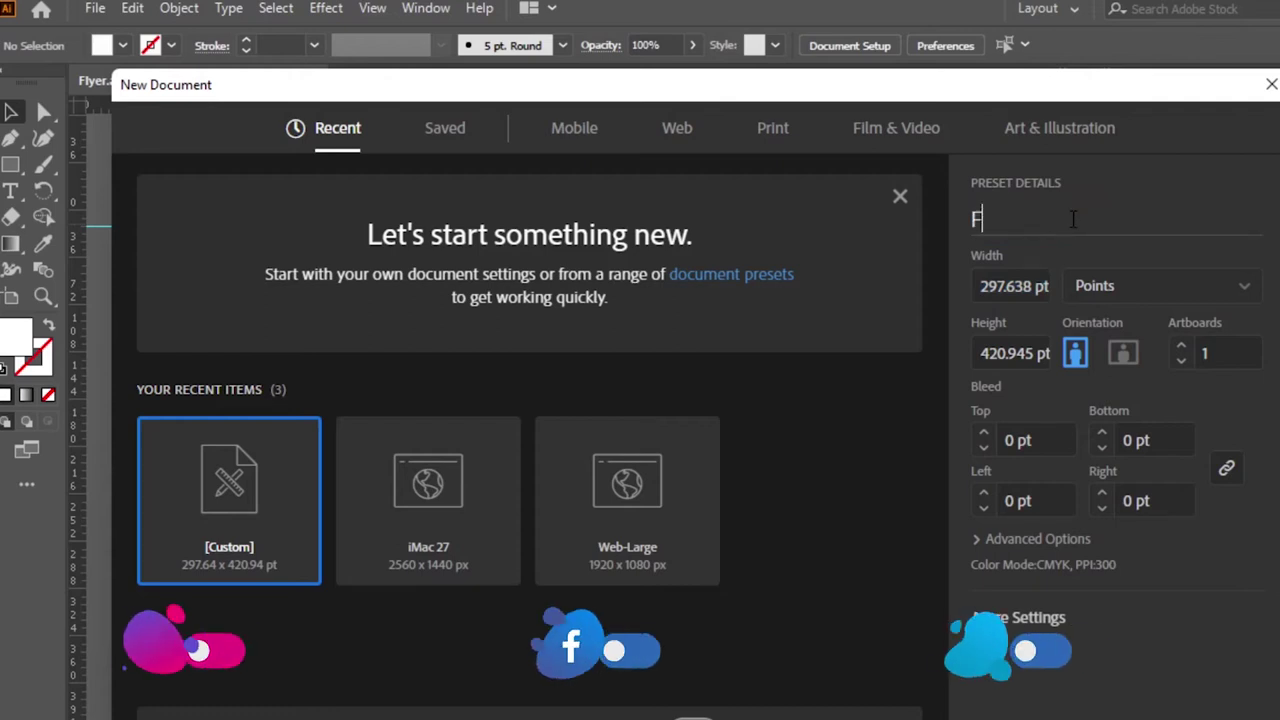
type("lyer")
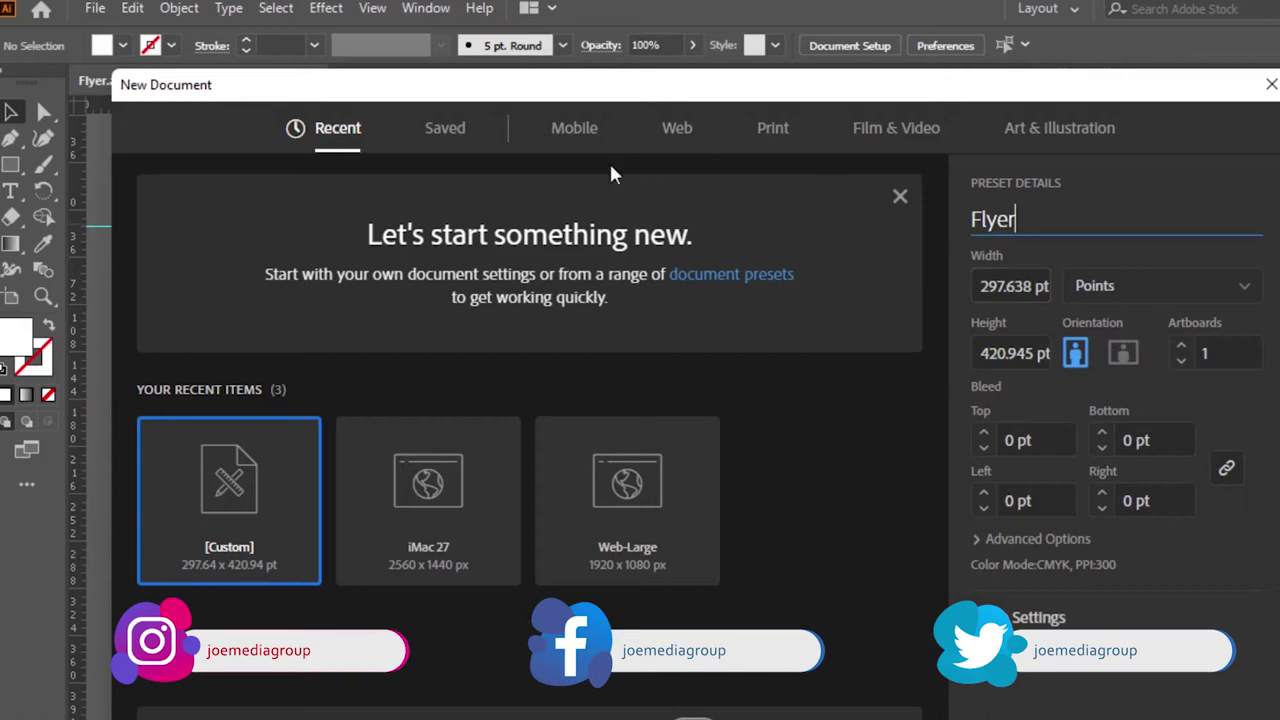
left_click(774, 130)
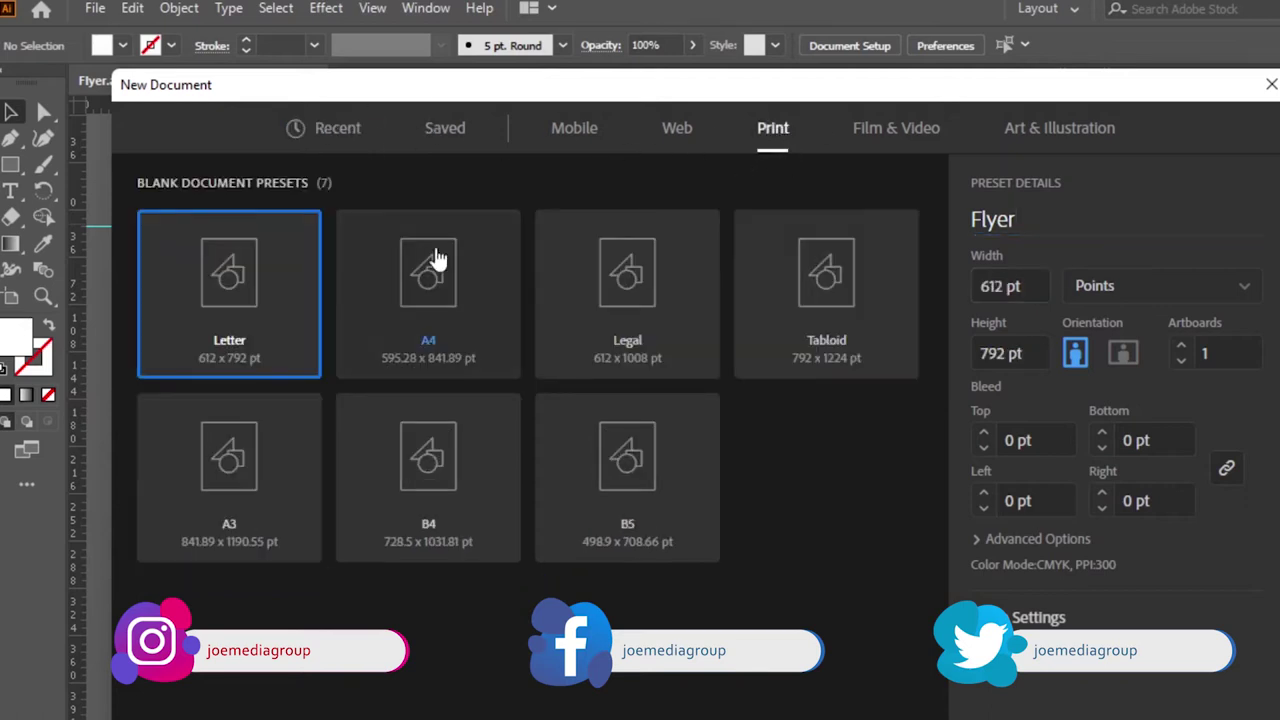
Step: Choose A4, switch units to Centimeters, and halve the width to 10.5 cm (21/2)
left_click(420, 300)
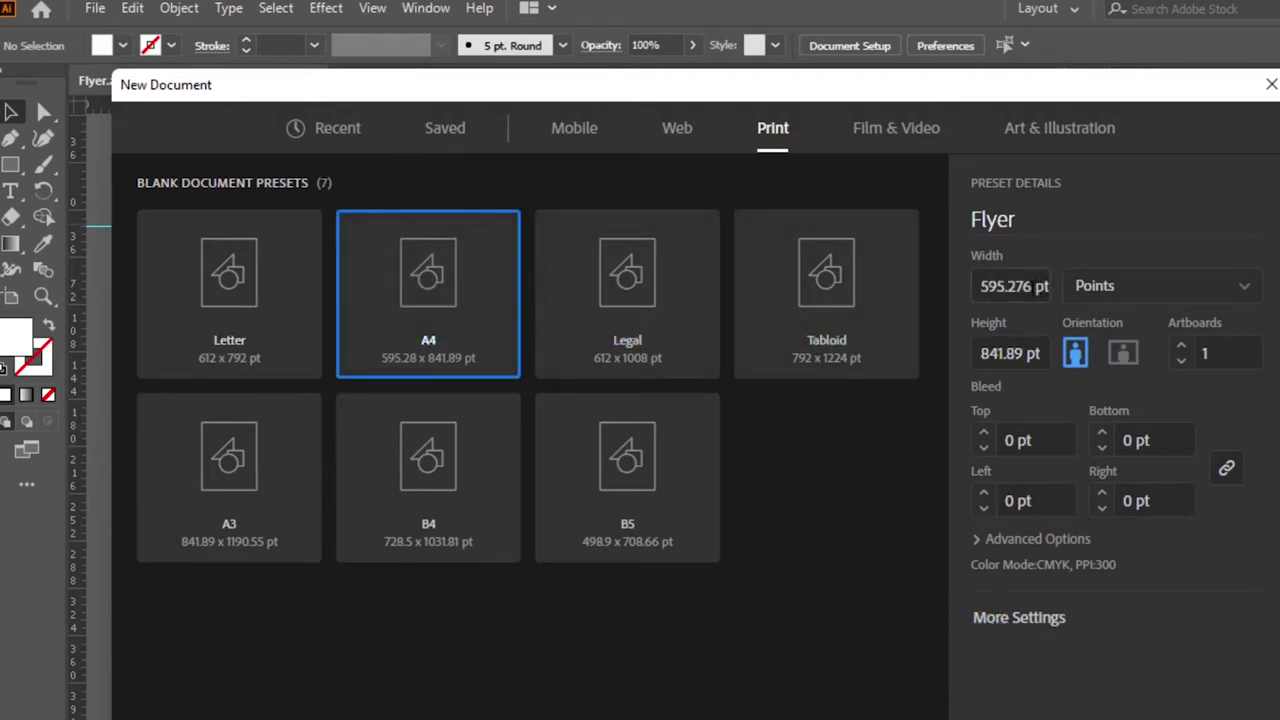
left_click(1034, 288)
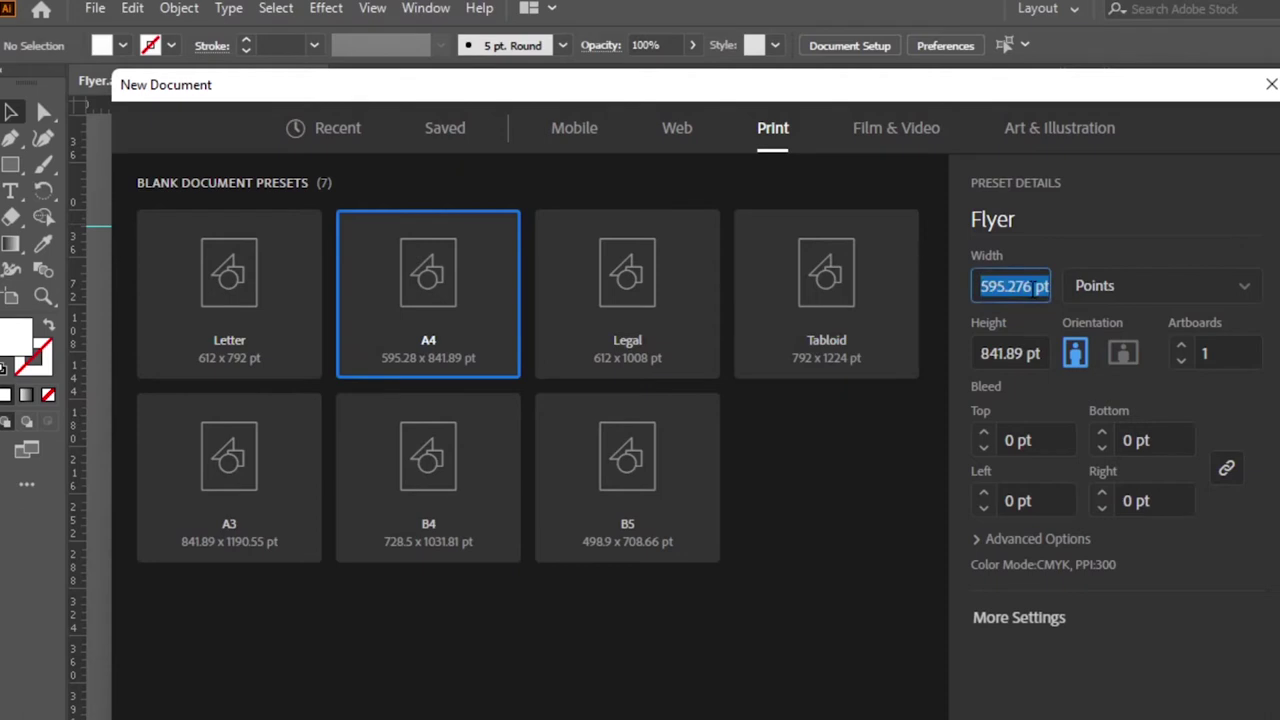
left_click(1004, 286)
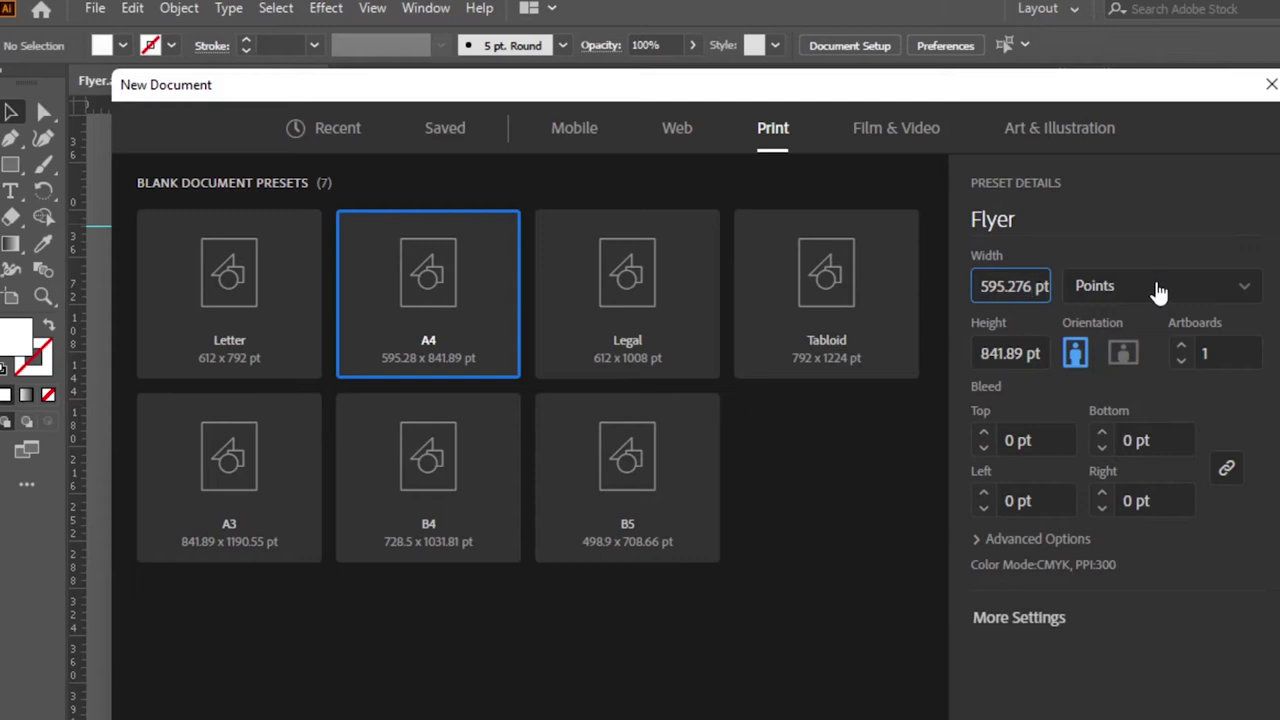
left_click(1160, 291)
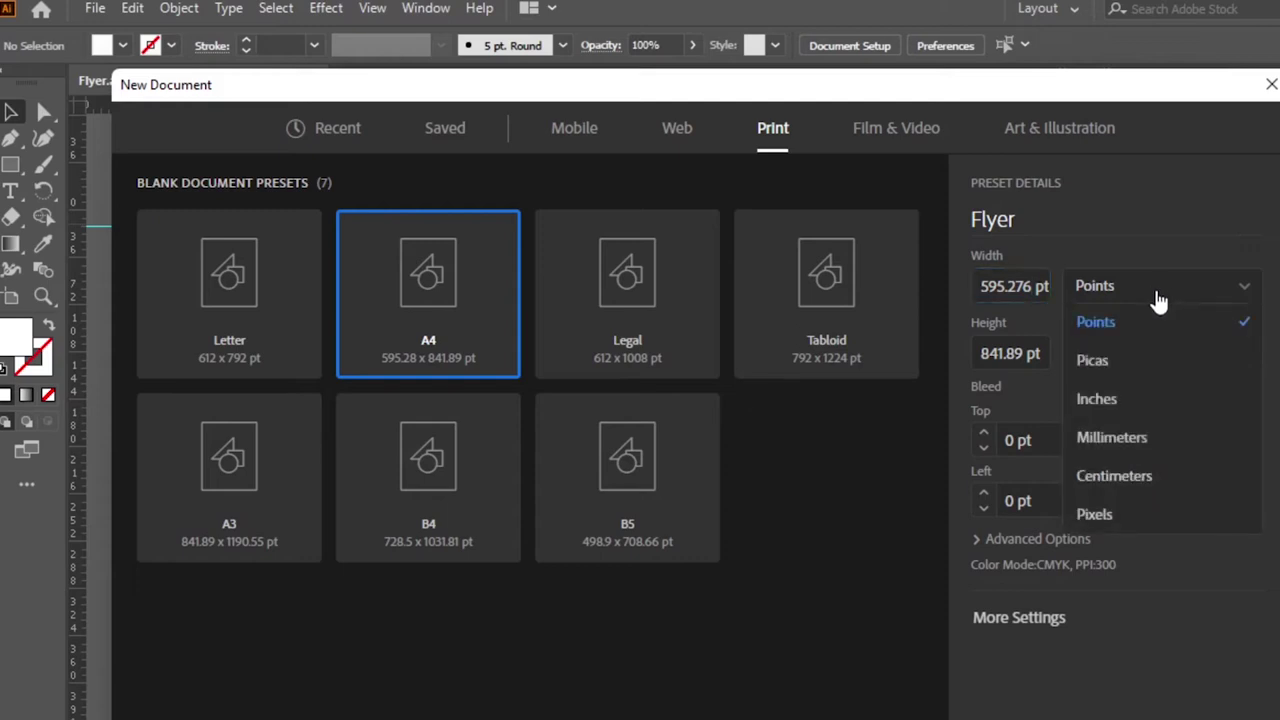
left_click(1146, 478)
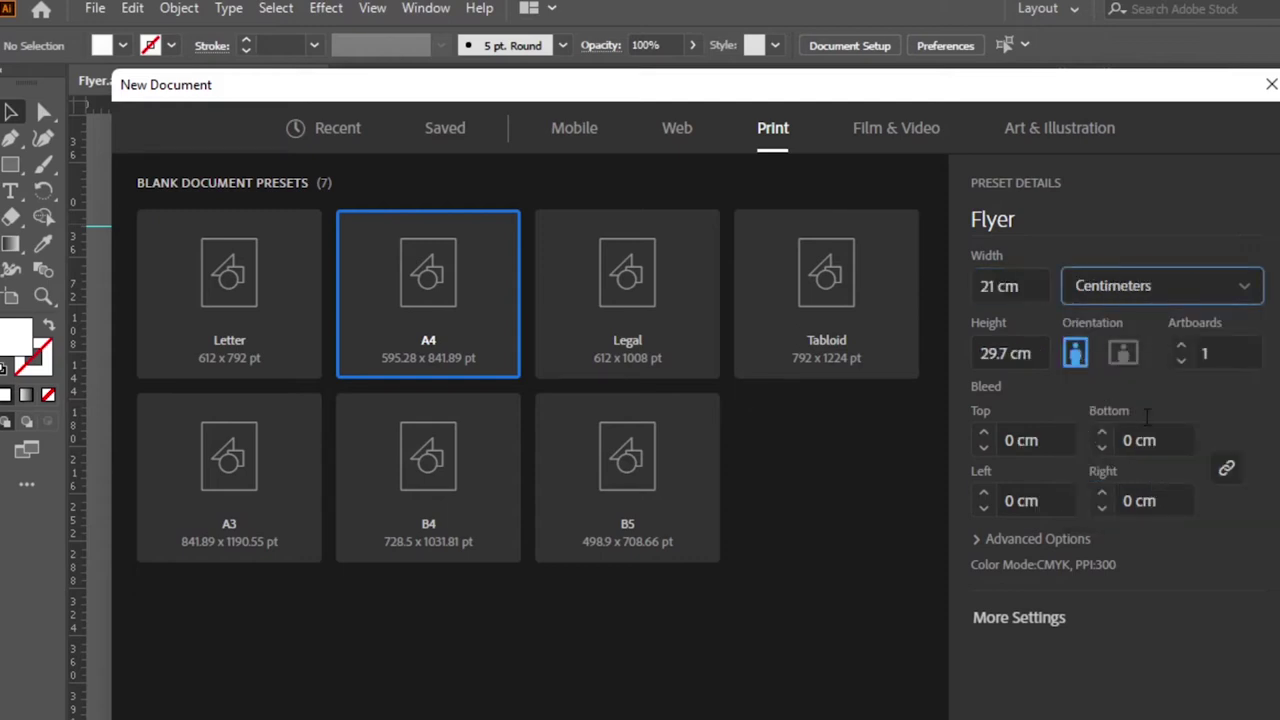
left_click(1036, 287)
type("/2")
left_click(1043, 355)
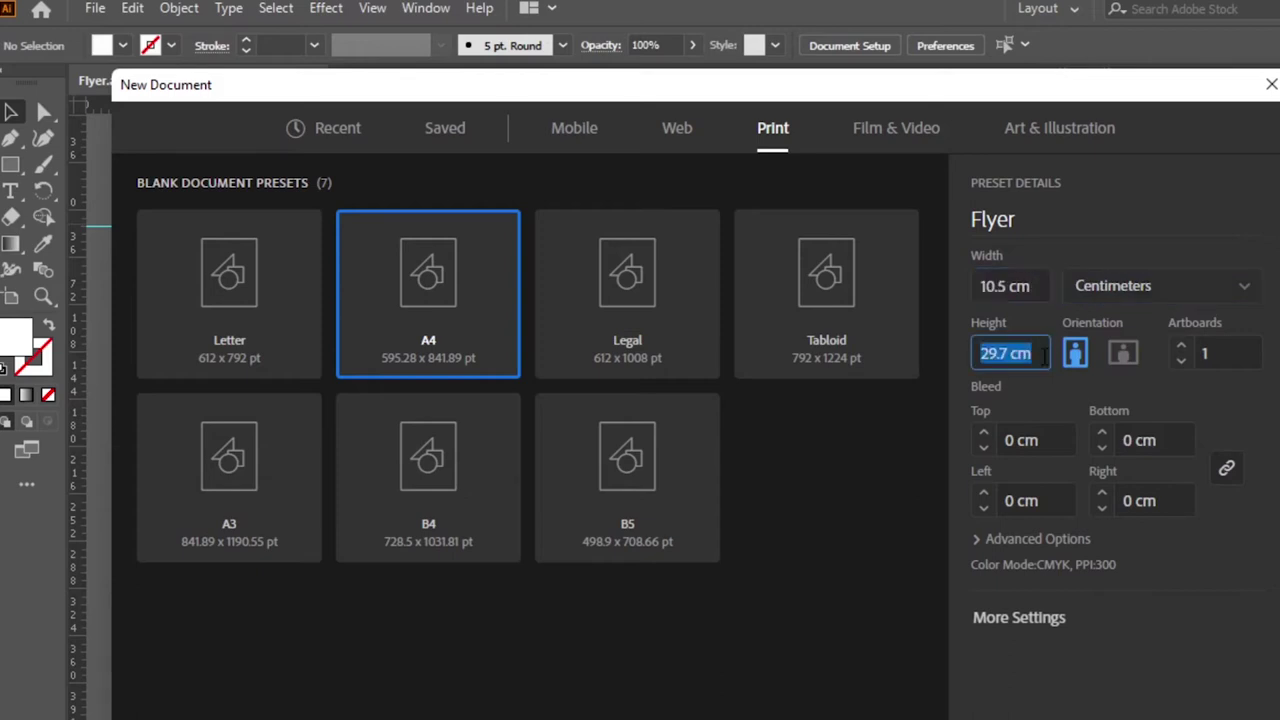
type("/2")
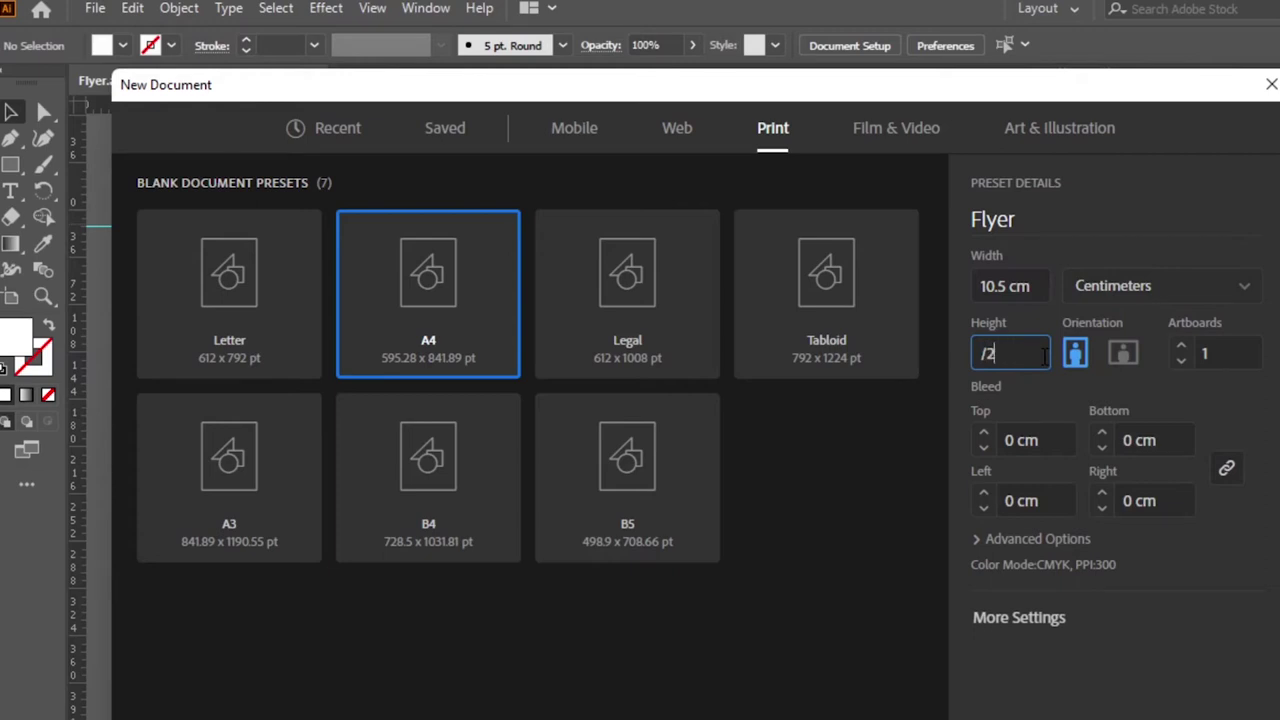
Step: Halve the height to 14.85 cm (29.7/2) and create the Flyer document
key("Return")
left_click(1043, 355)
type("/2")
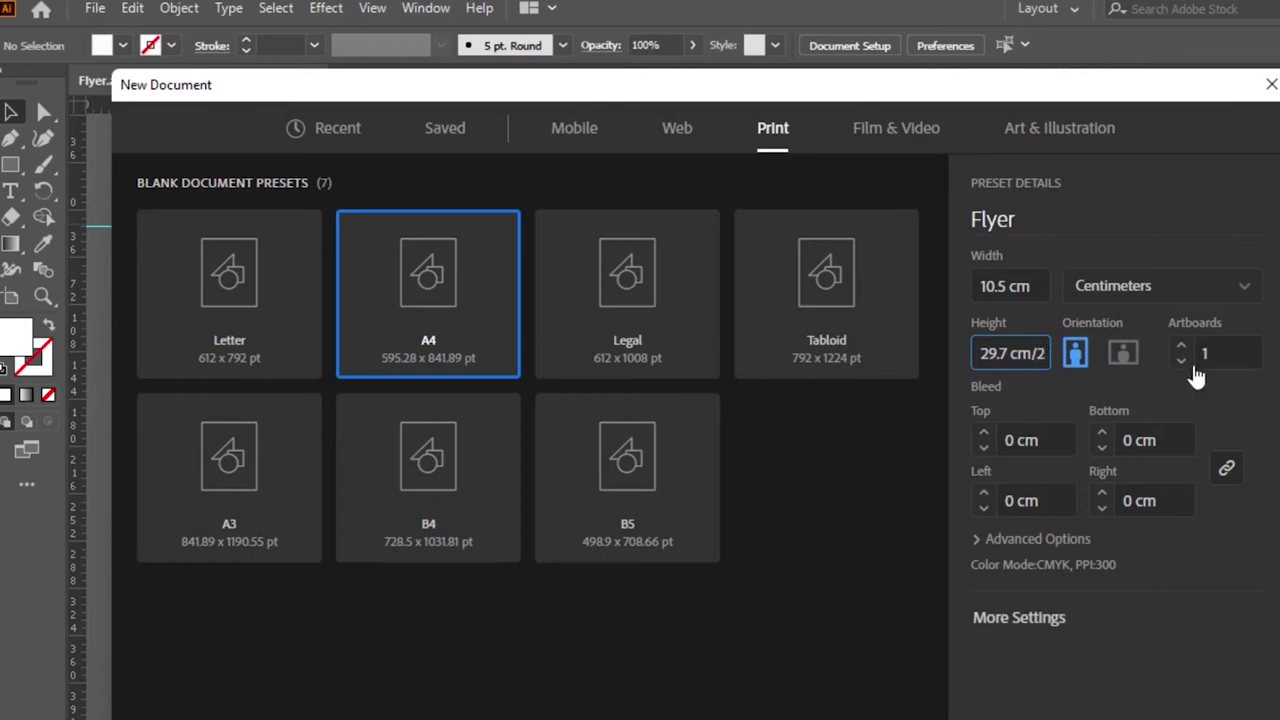
left_click(977, 540)
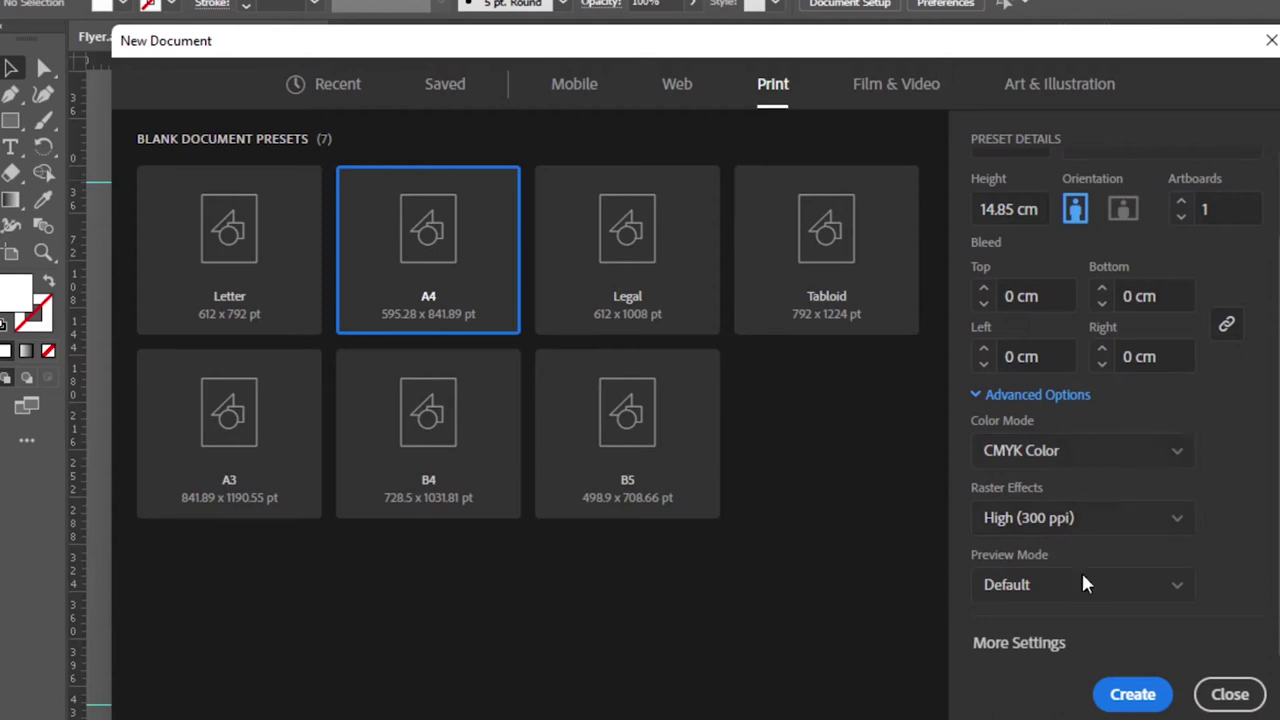
left_click(1137, 694)
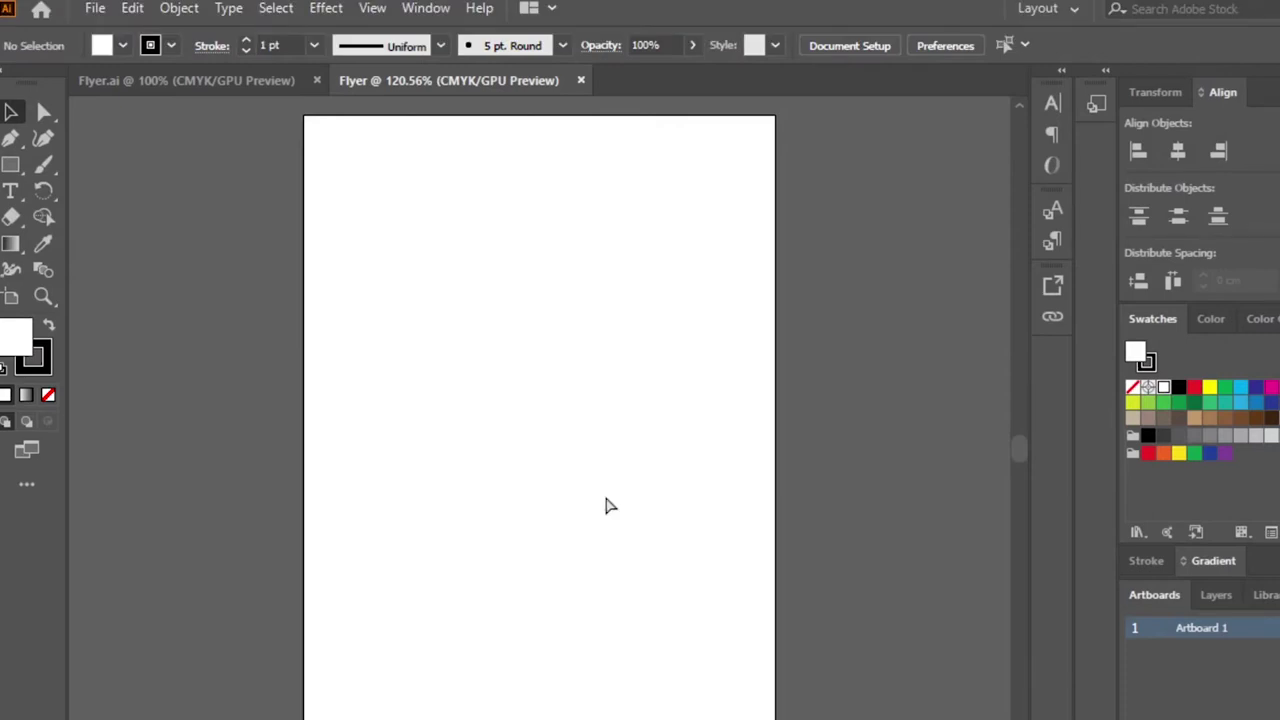
Step: Show rulers and add guides near the top, bottom, left and right page edges
key("ctrl+r")
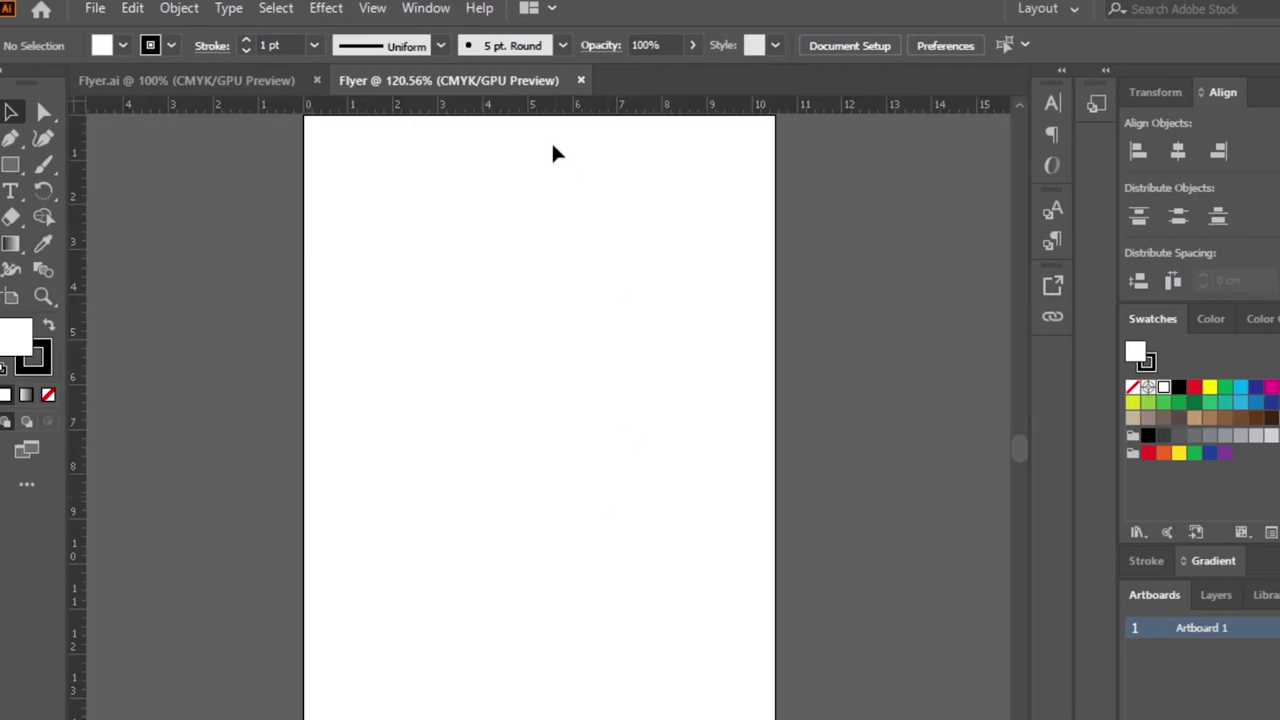
left_click(372, 12)
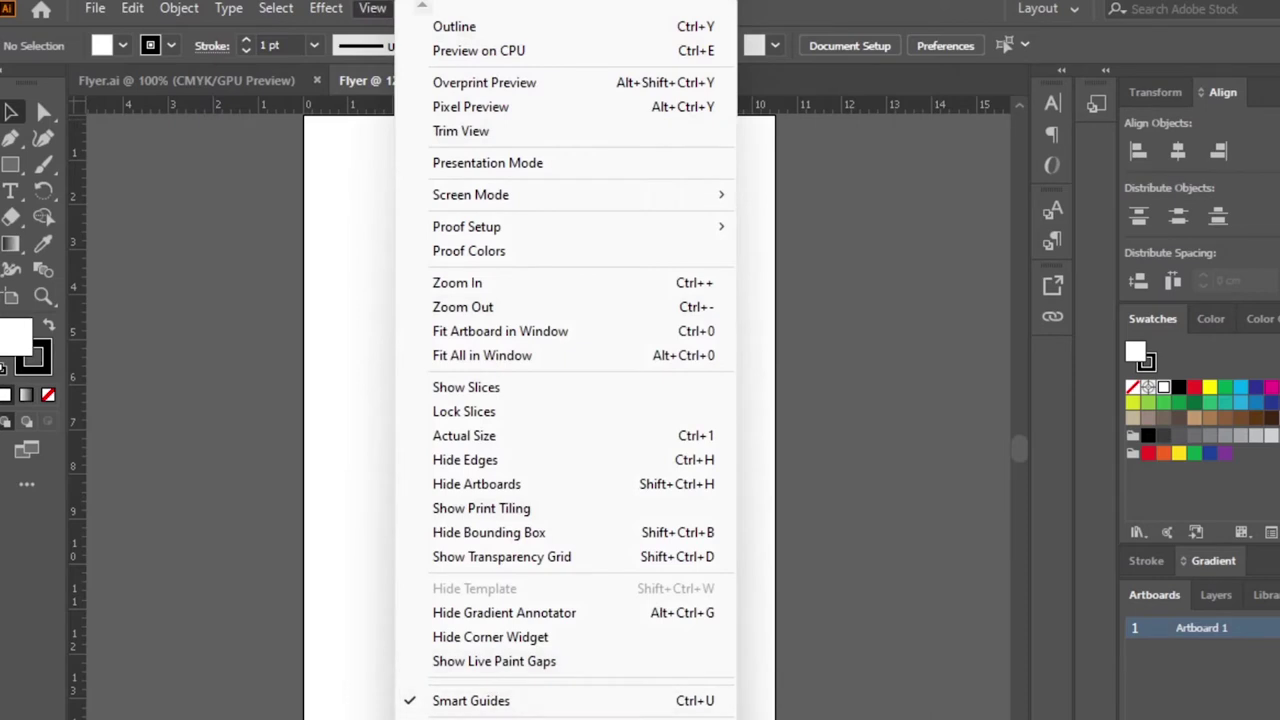
left_click(366, 255)
left_click_drag(449, 110, 452, 131)
scroll(500, 190, "up", 1)
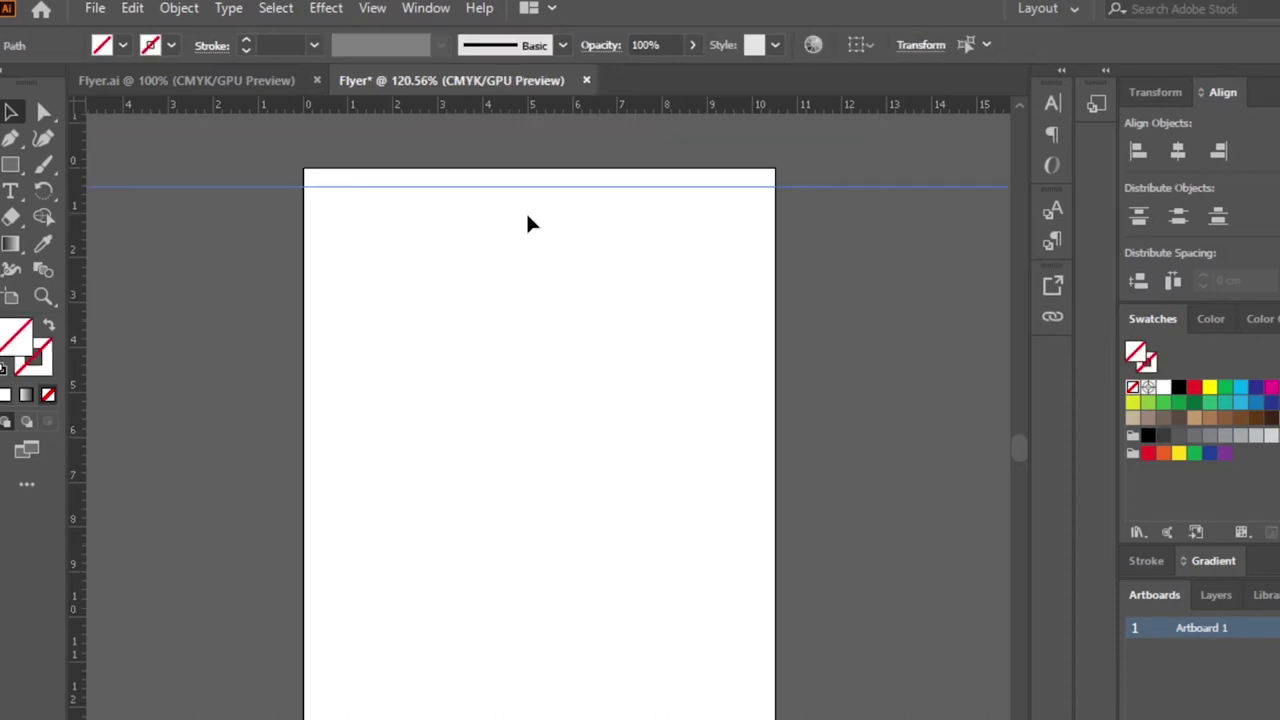
left_click_drag(502, 106, 477, 658)
scroll(477, 650, "up", 1)
scroll(477, 650, "up", 2)
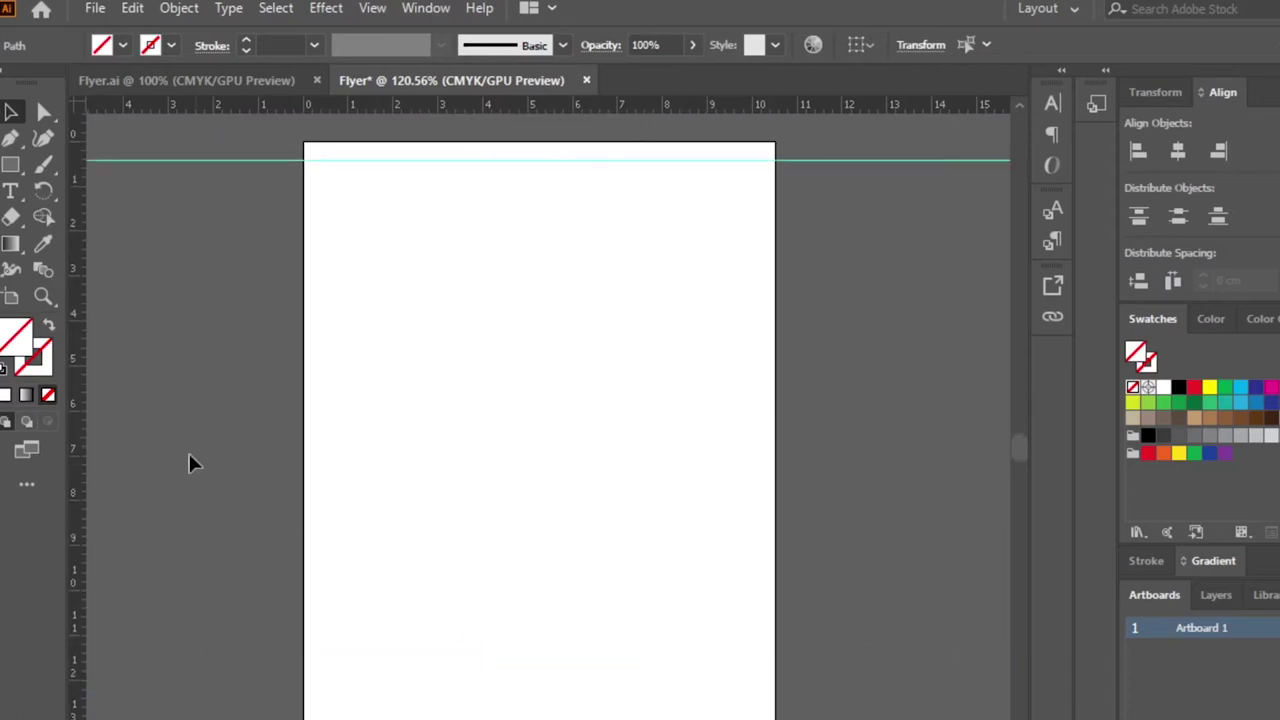
left_click_drag(80, 437, 322, 458)
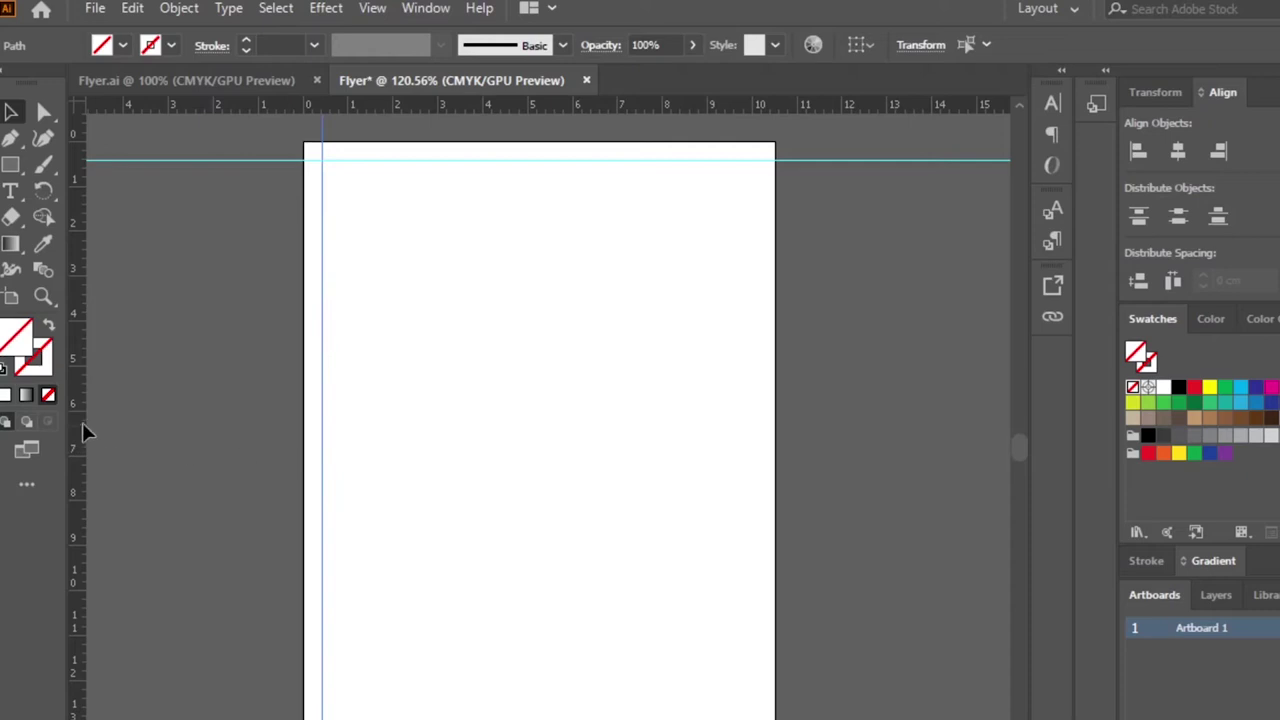
mouse_move(80, 430)
left_mouse_down()
mouse_move(576, 482)
mouse_move(762, 476)
mouse_move(751, 463)
left_mouse_up()
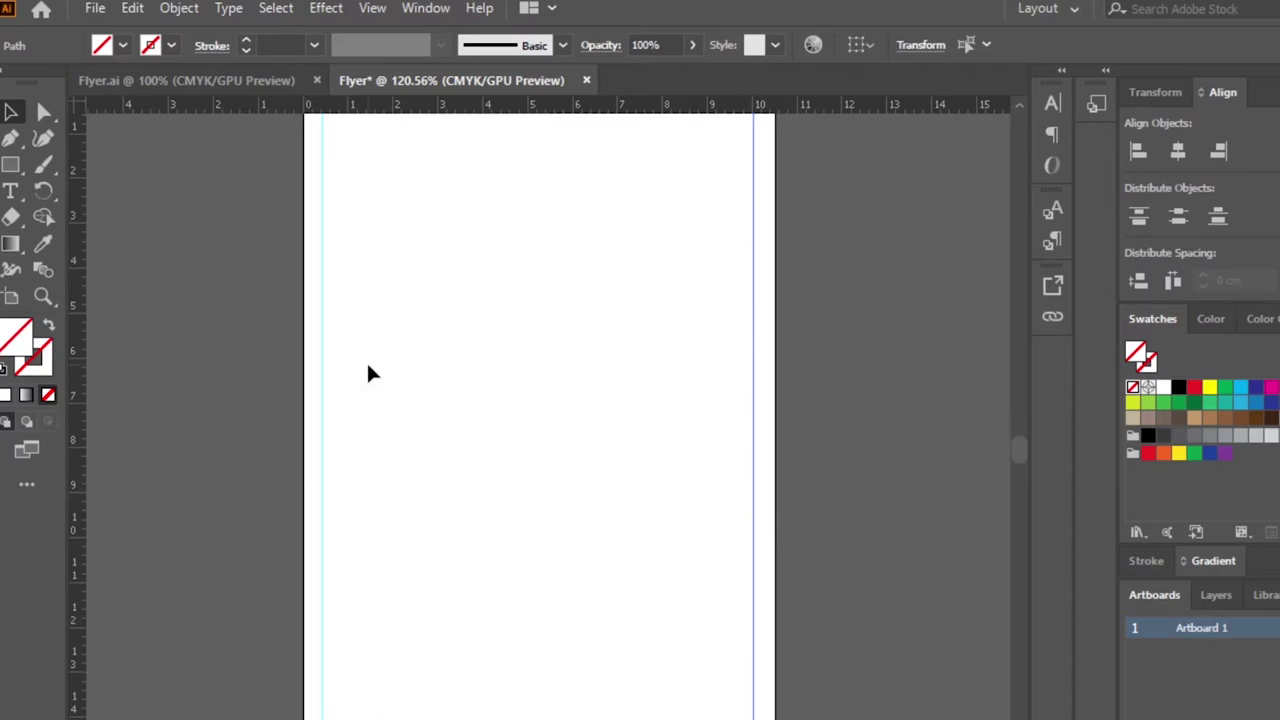
Step: Select the four margin guides and lock them with Ctrl+2
key("ctrl+minus")
key("ctrl+minus")
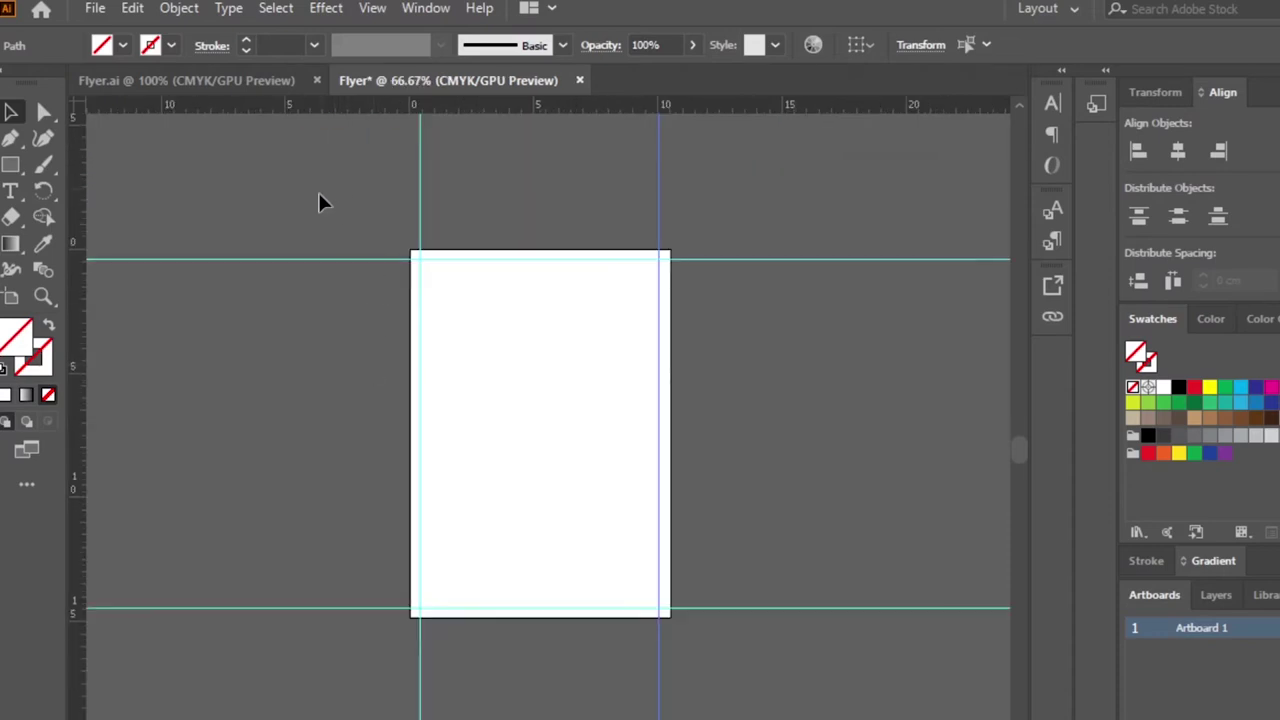
mouse_move(312, 211)
left_mouse_down()
mouse_move(646, 580)
mouse_move(790, 712)
left_mouse_up()
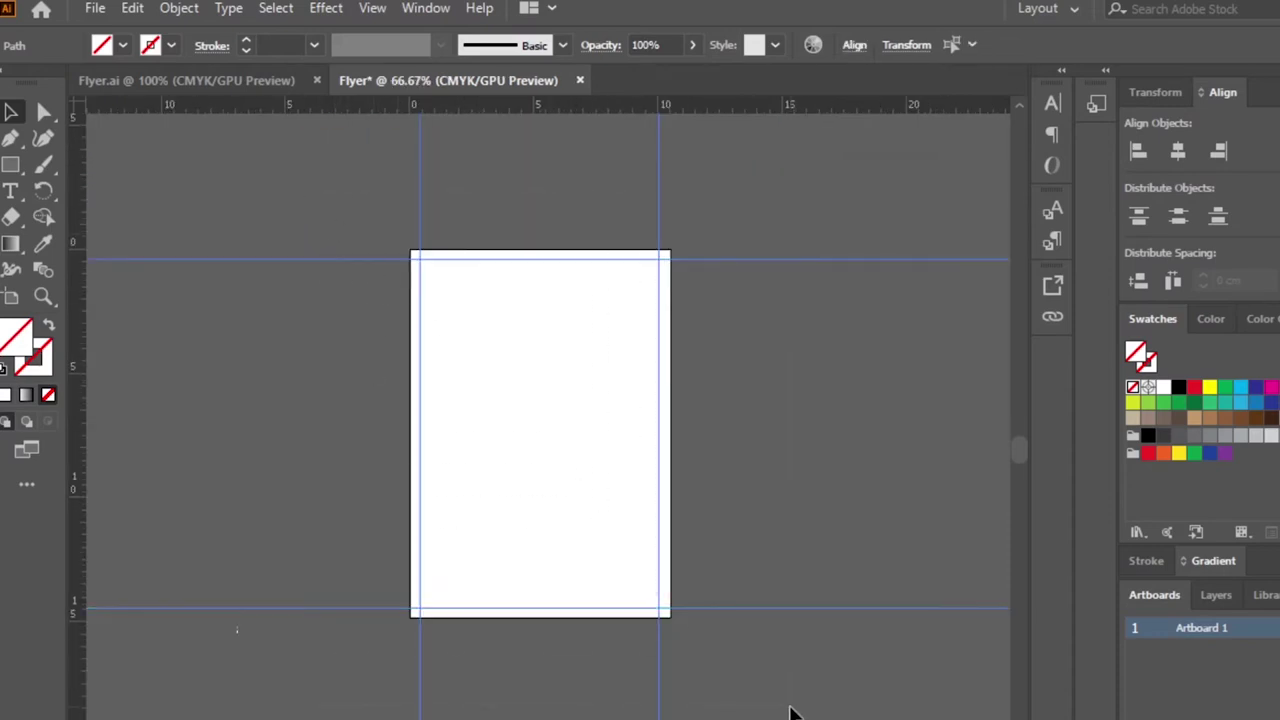
key("ctrl+2")
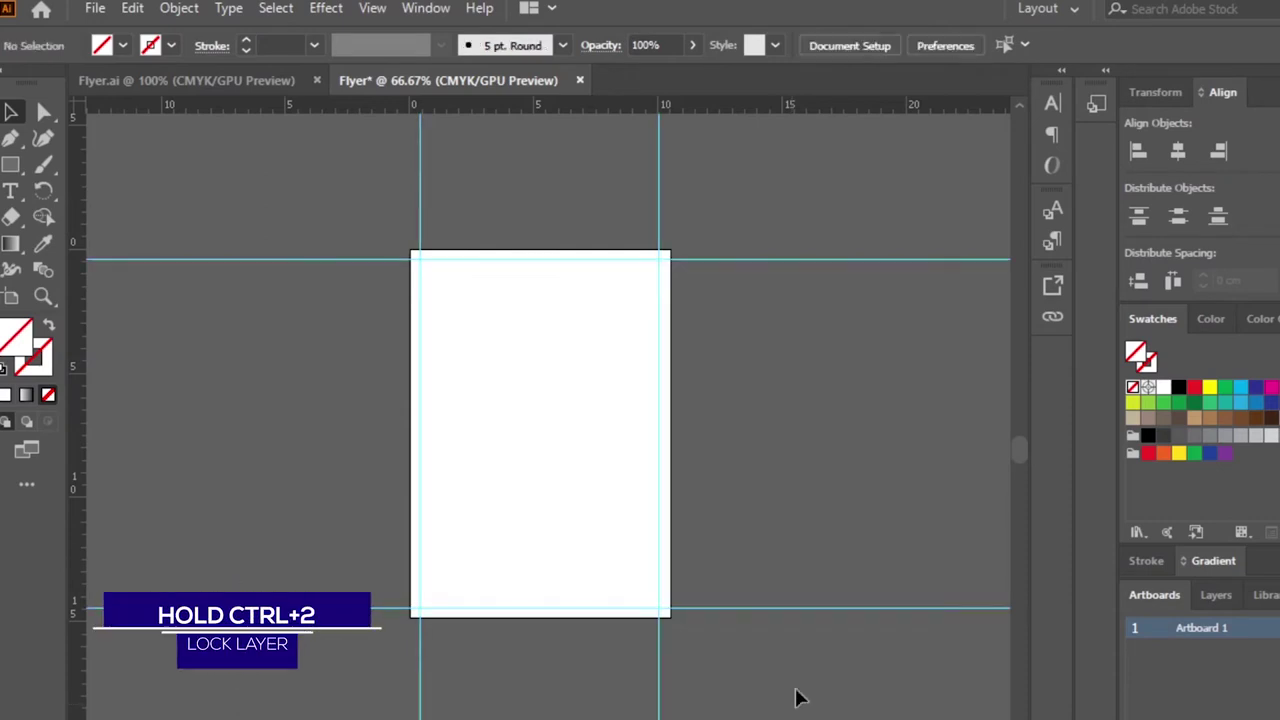
scroll(680, 634, "down", 2)
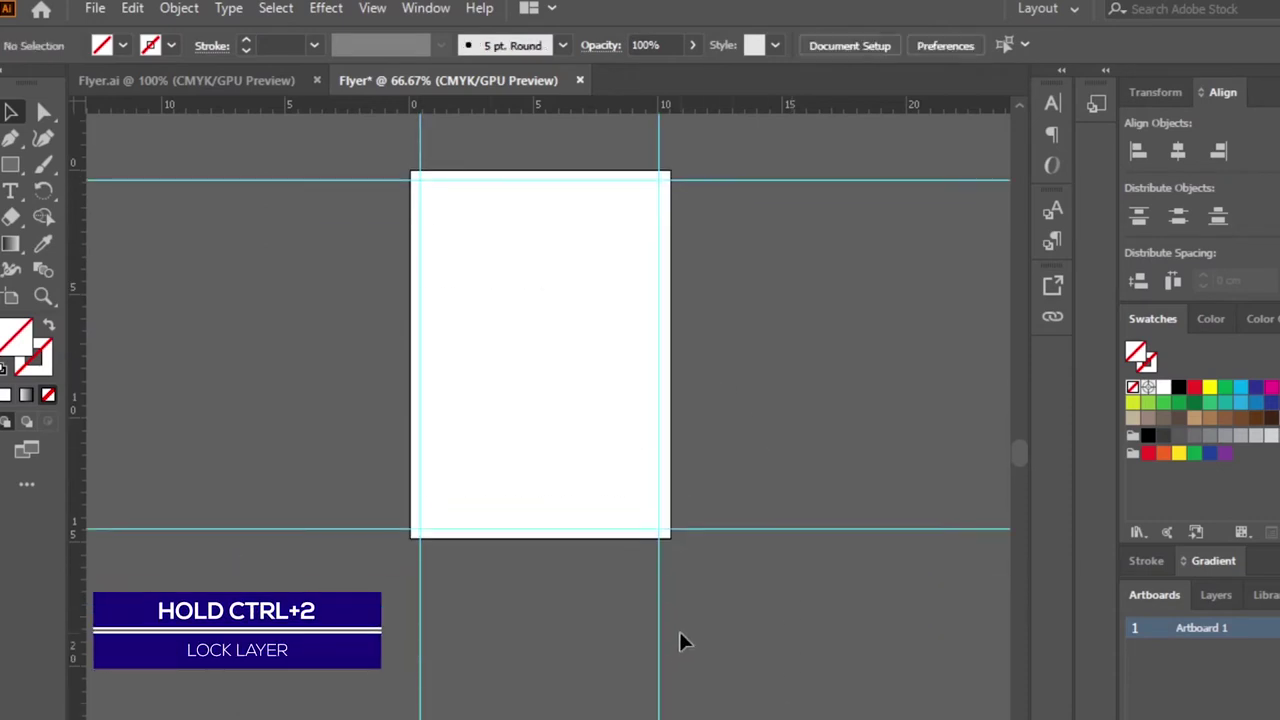
scroll(679, 641, "up", 2)
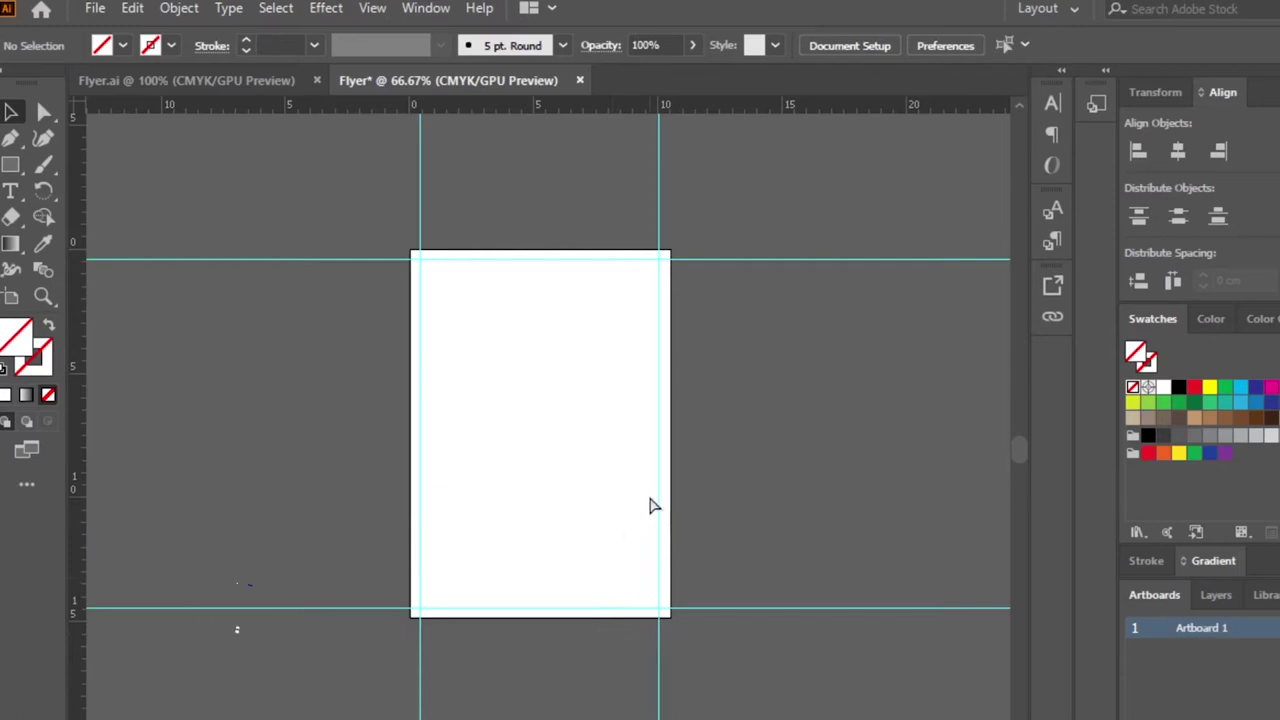
Step: Unlock the guides, nudge the left guide about 0.26 cm inward, and relock all guides
key("ctrl+a")
key("ctrl+alt+2")
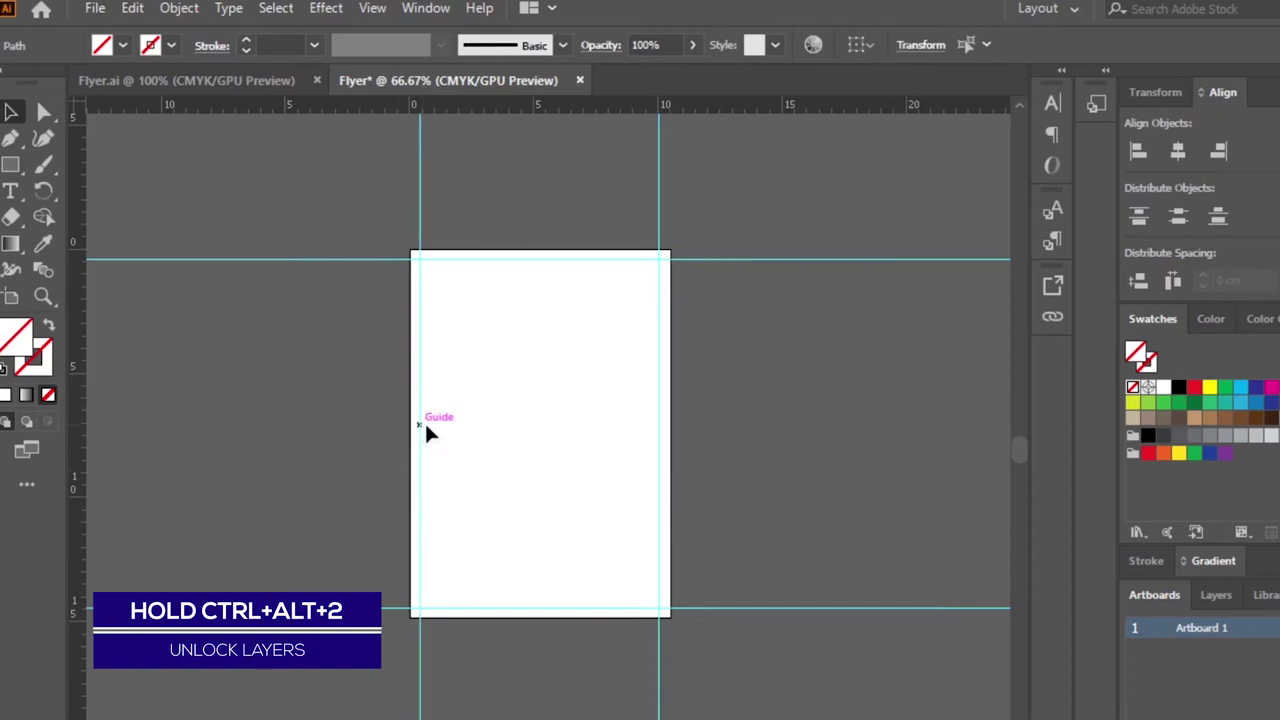
left_click_drag(422, 426, 427, 428)
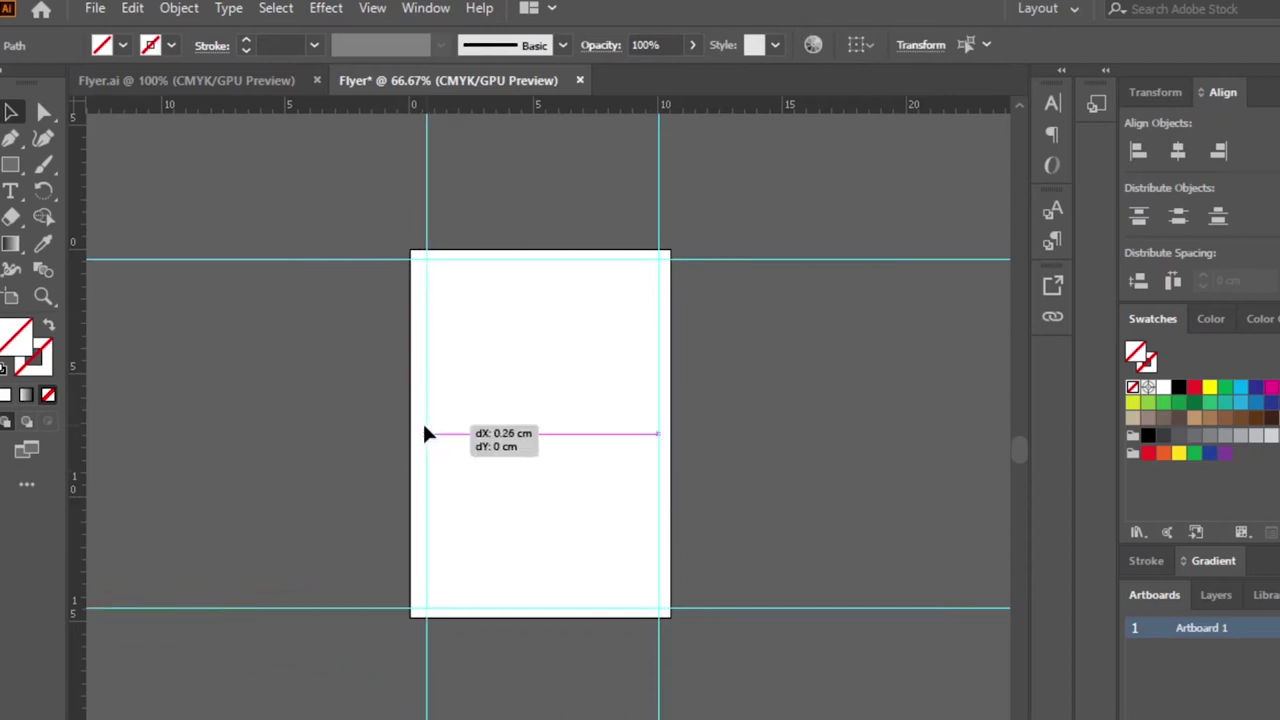
left_click_drag(427, 434, 424, 436)
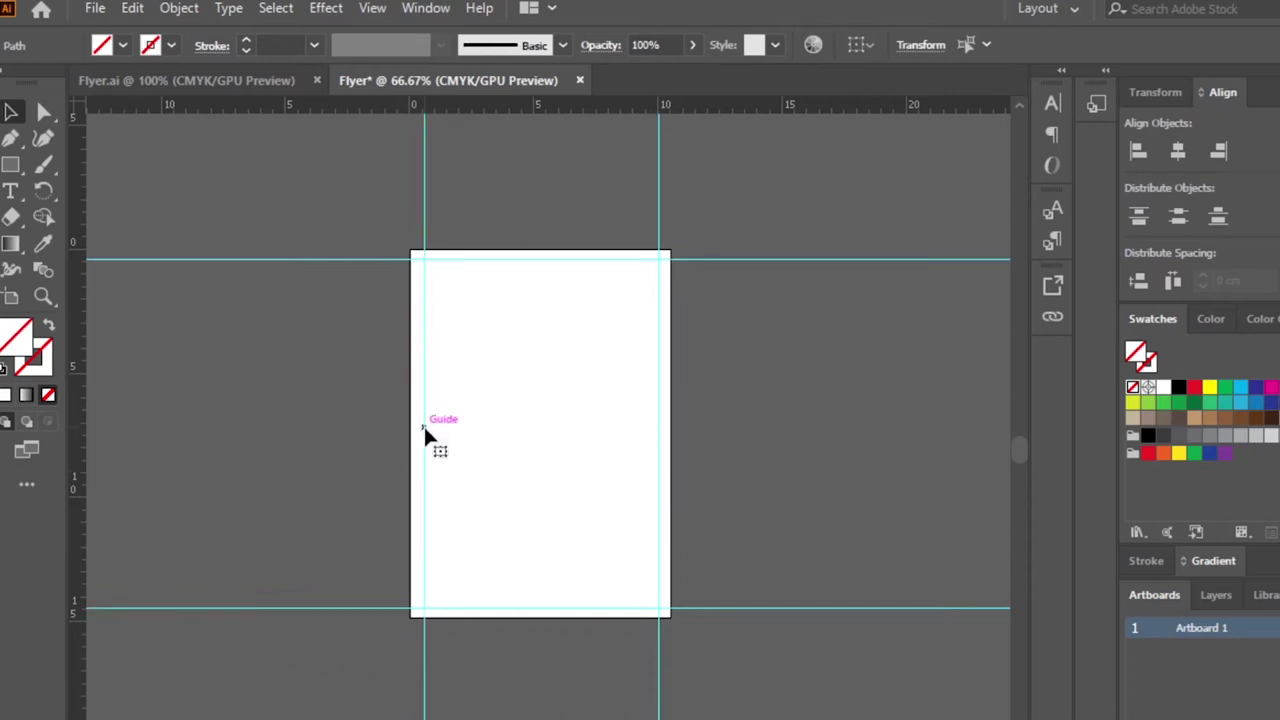
key("ctrl+a")
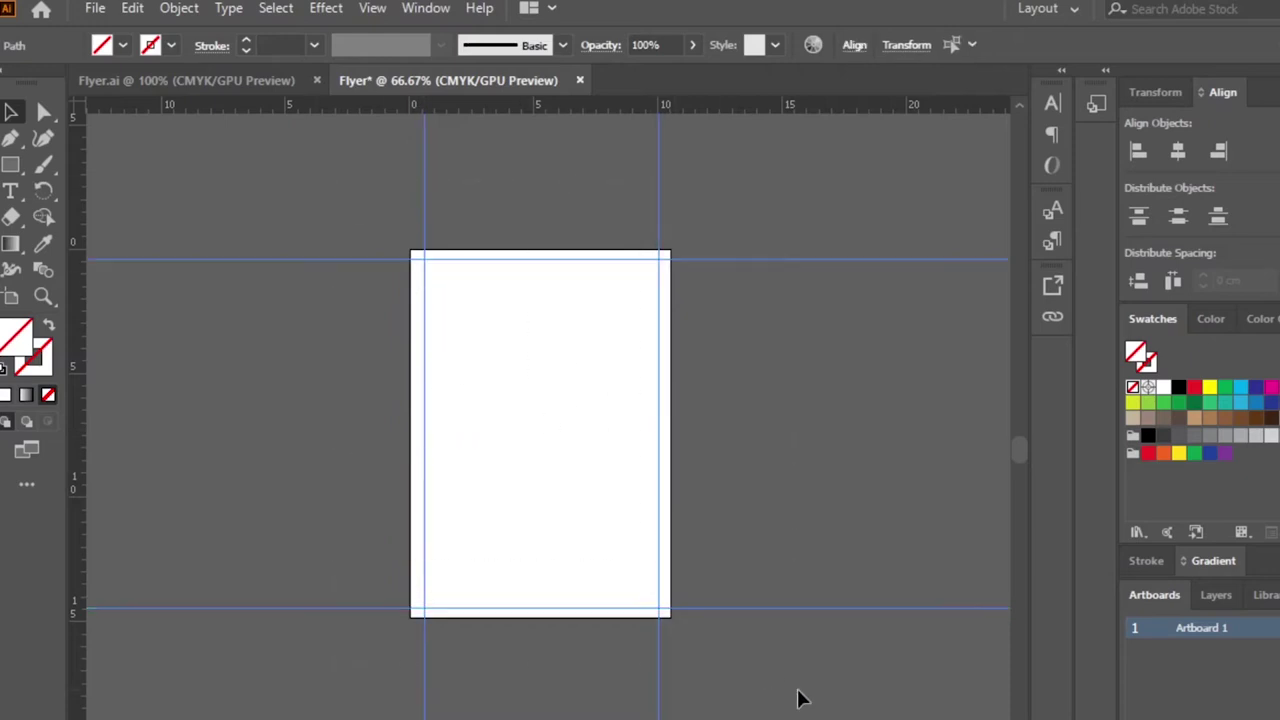
key("ctrl+2")
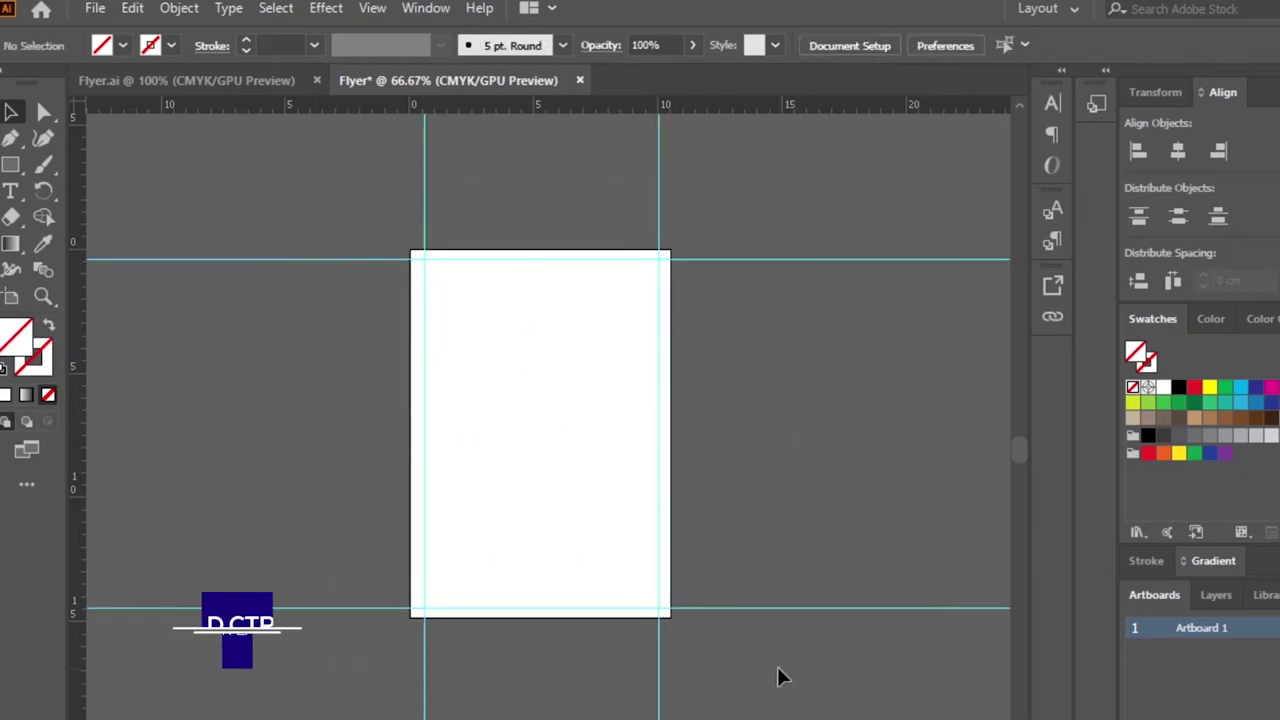
left_click(95, 8)
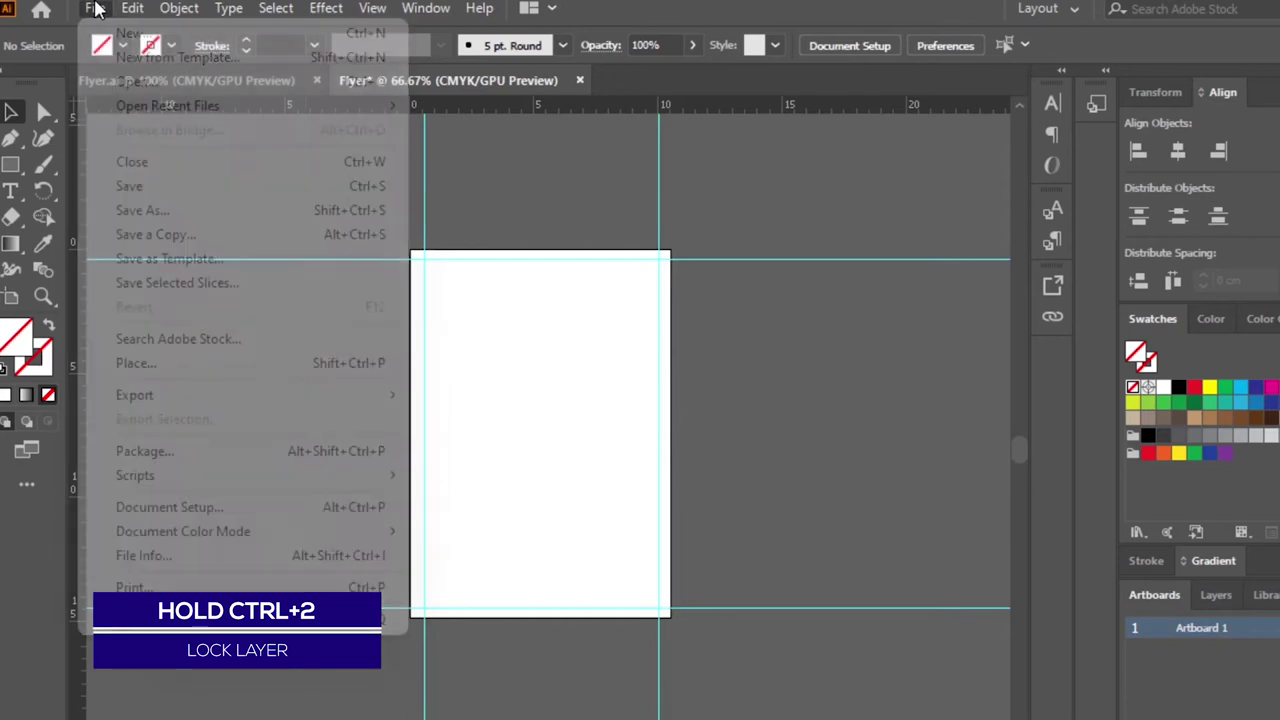
Step: Place the laboratory microscope photo across the artboard top, scaled to page width and left-aligned
left_click(201, 368)
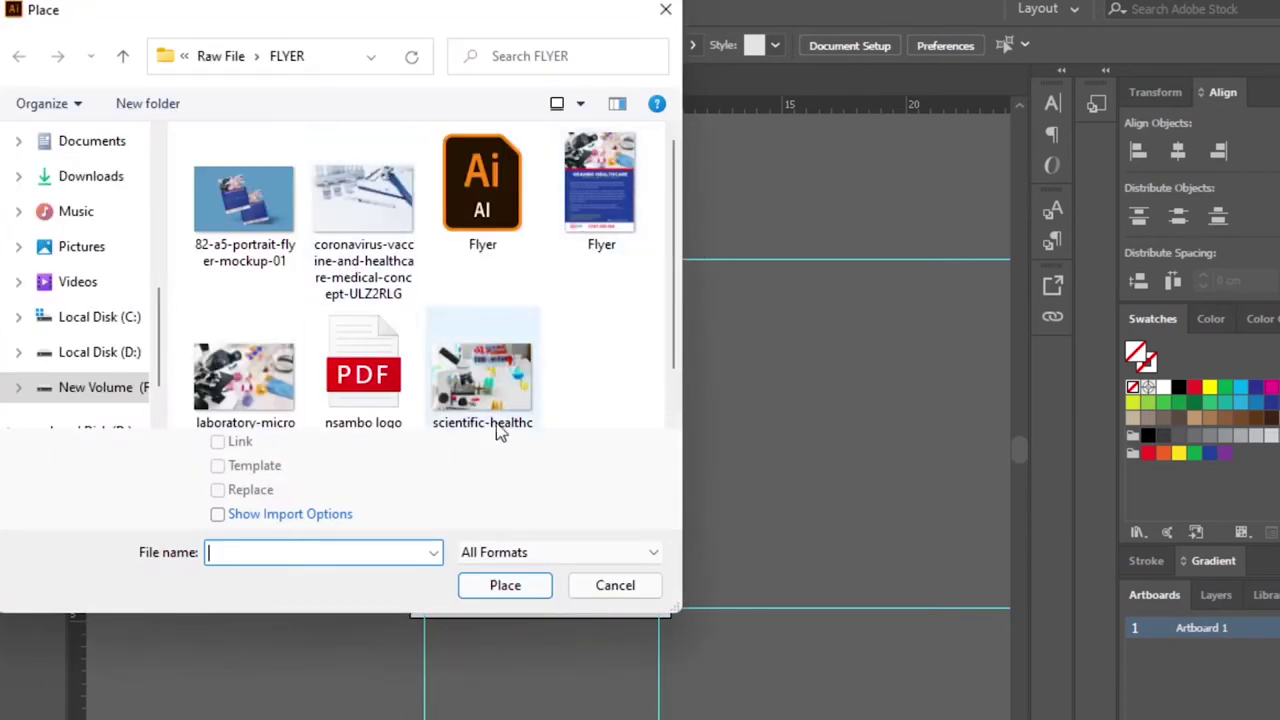
left_click(243, 380)
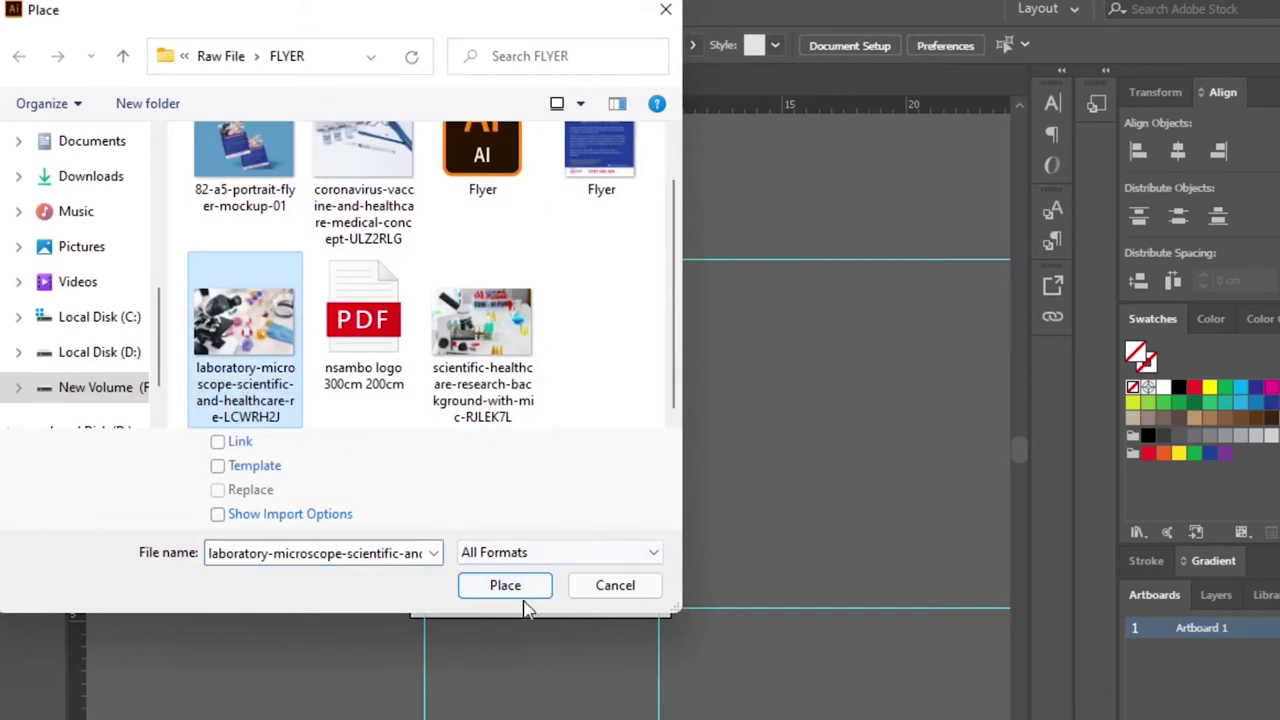
left_click(508, 588)
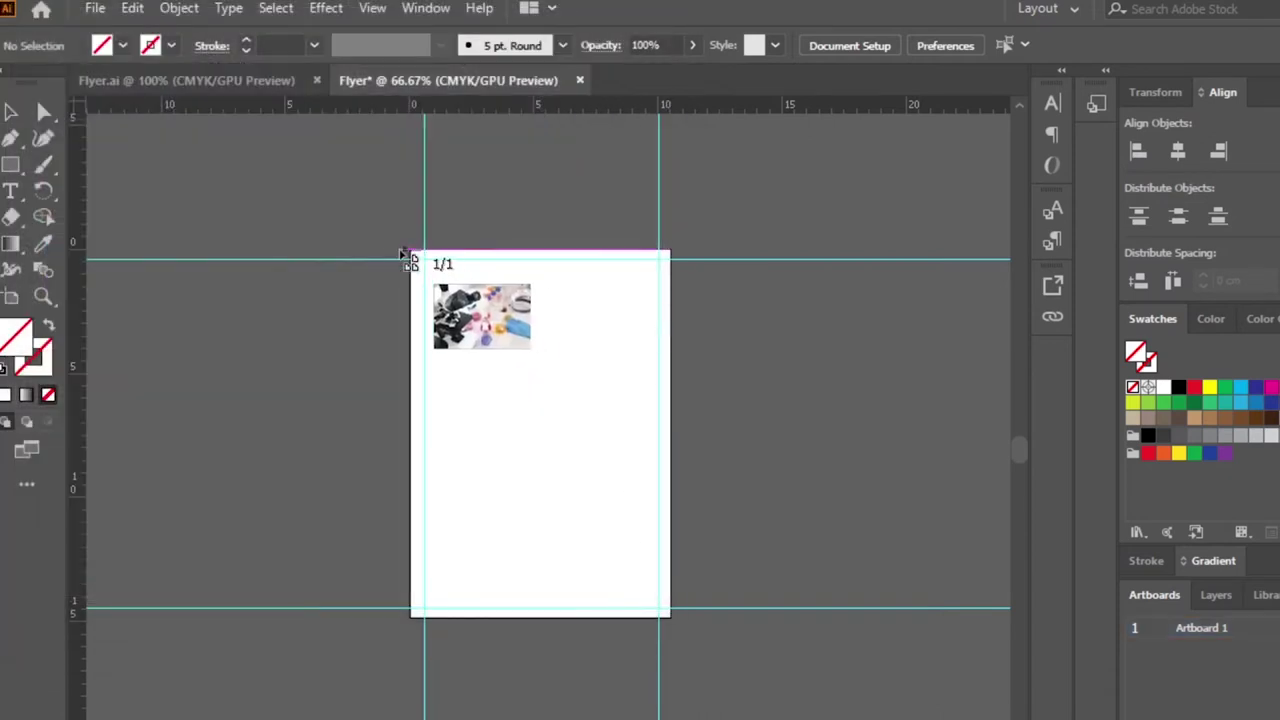
mouse_move(361, 205)
left_mouse_down()
mouse_move(766, 470)
mouse_move(737, 437)
left_mouse_up()
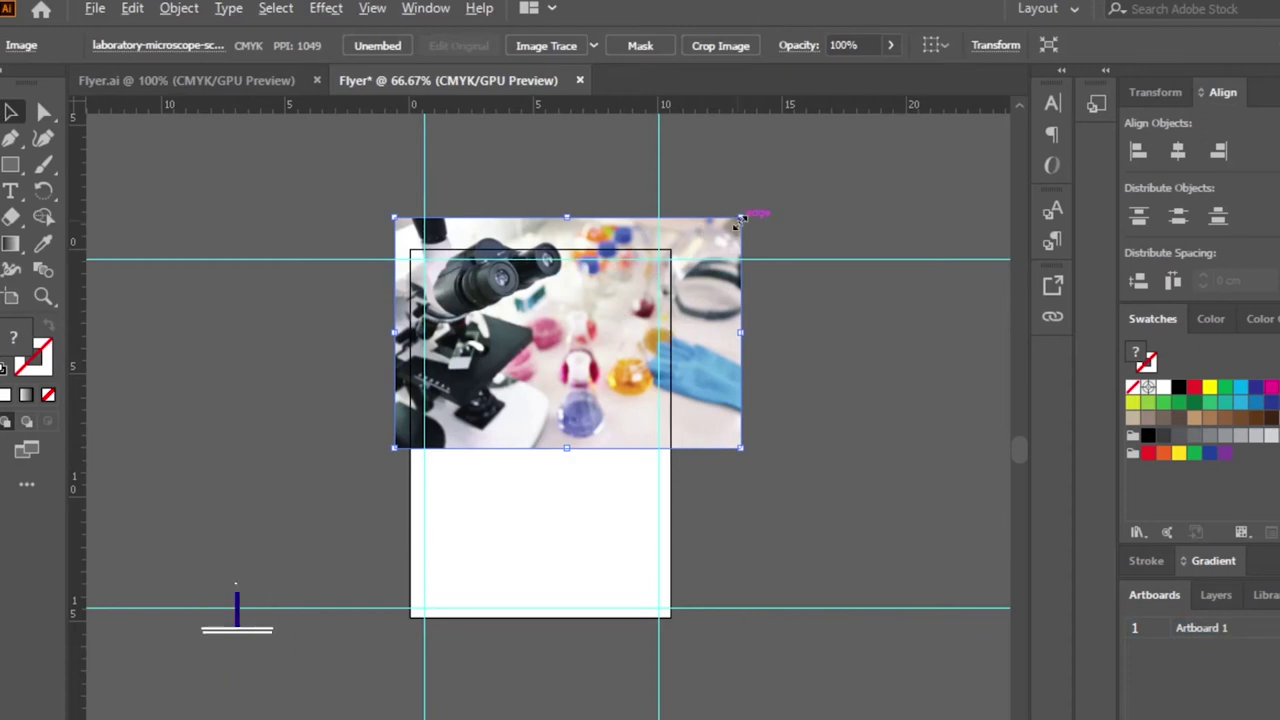
left_click_drag(738, 219, 703, 243)
left_click_drag(632, 292, 604, 296)
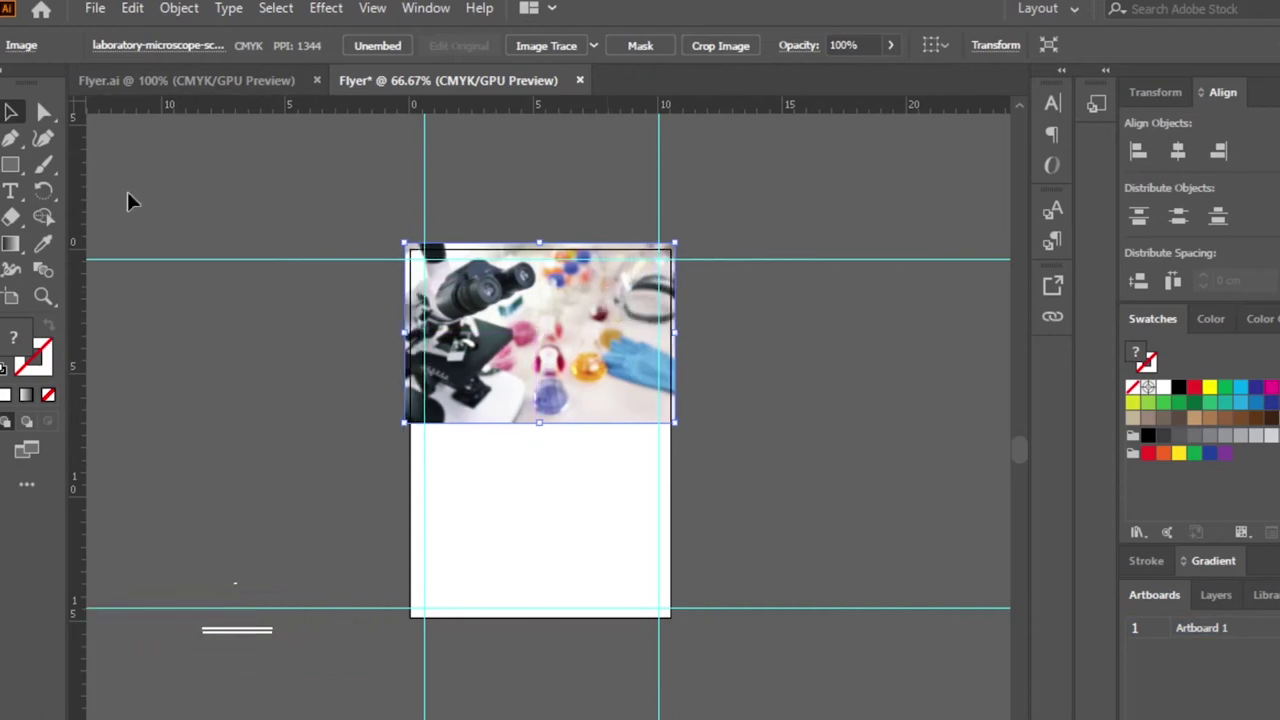
left_click(11, 166)
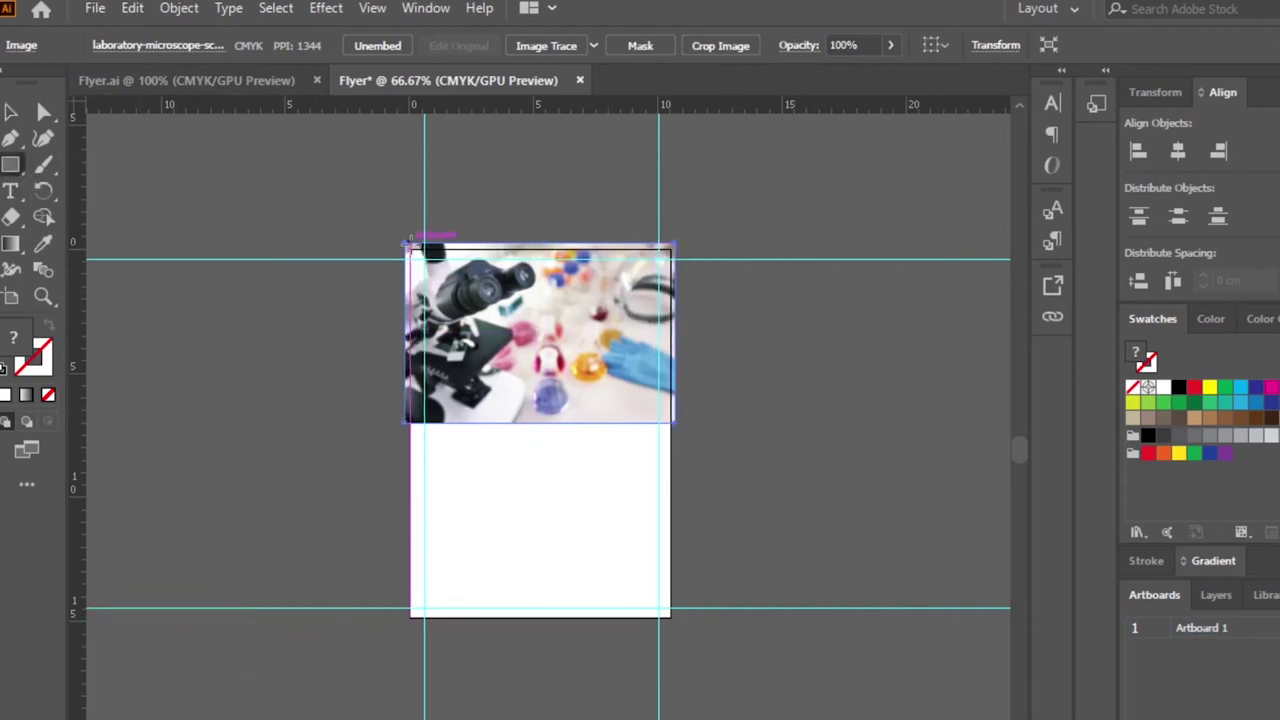
Step: Draw a blue 10.5 × 7.3 cm rectangle over the photo's area
left_click_drag(407, 245, 675, 422)
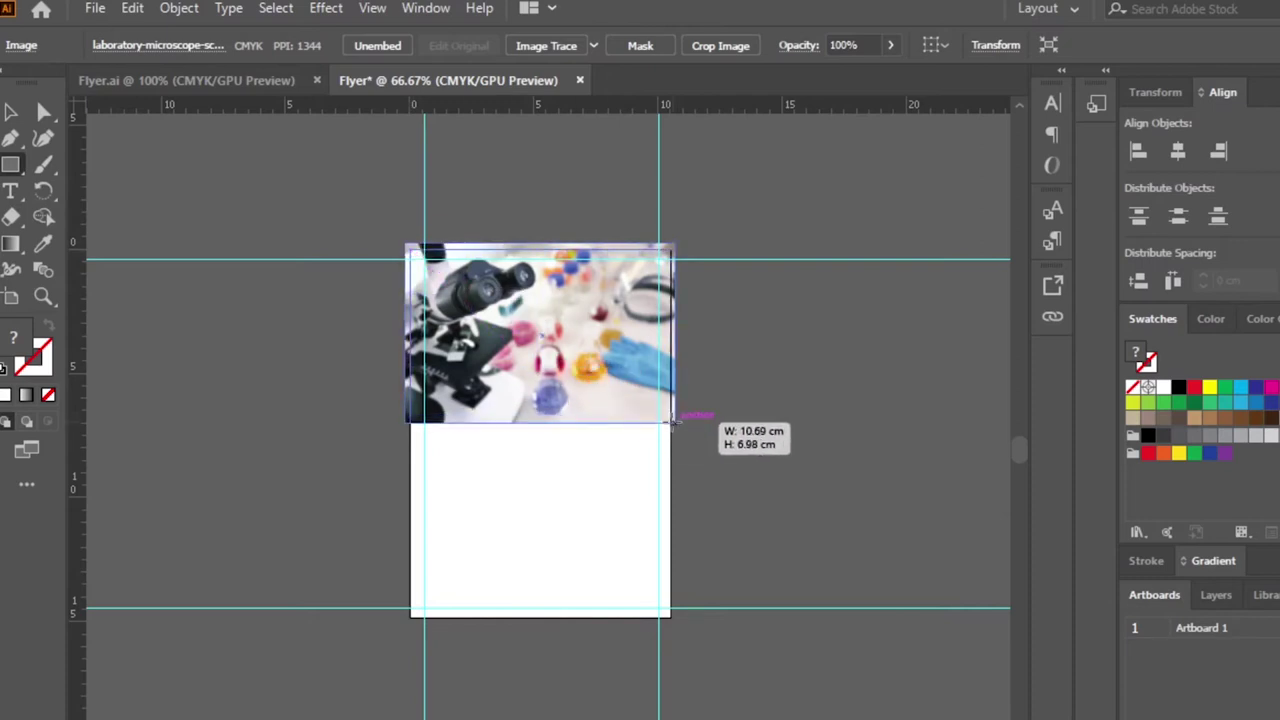
left_click_drag(675, 422, 668, 430)
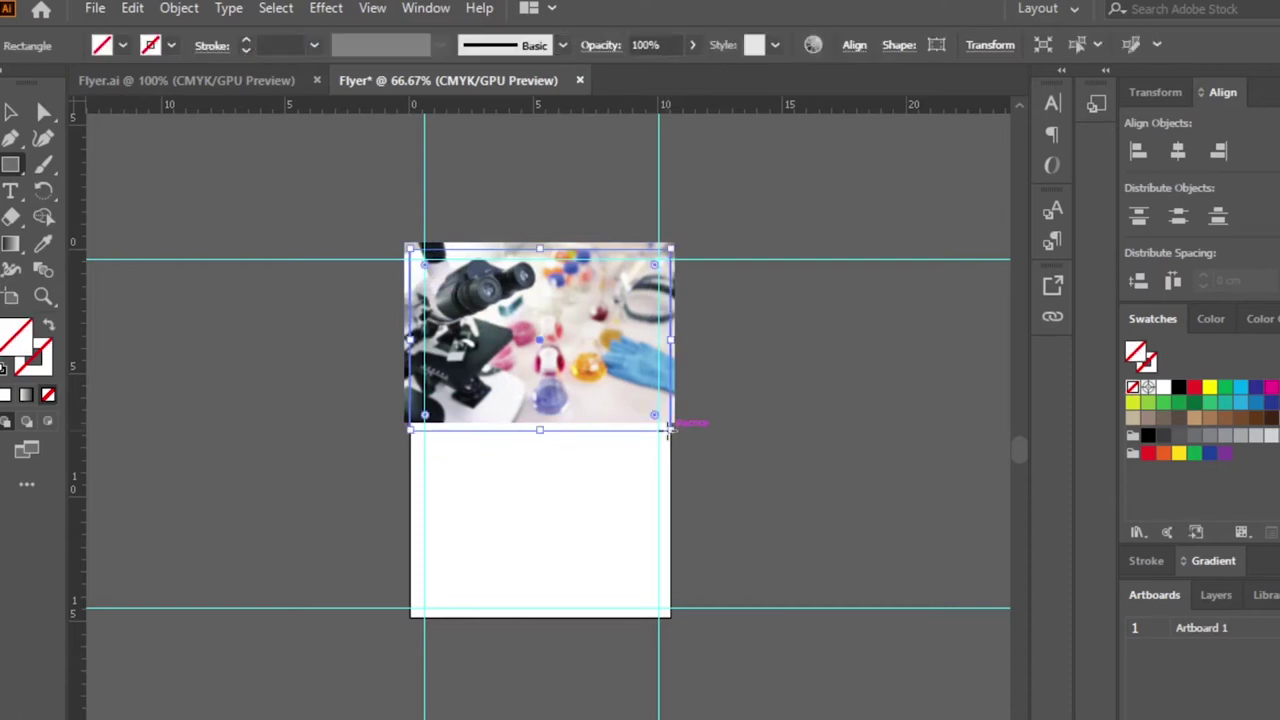
left_click(122, 46)
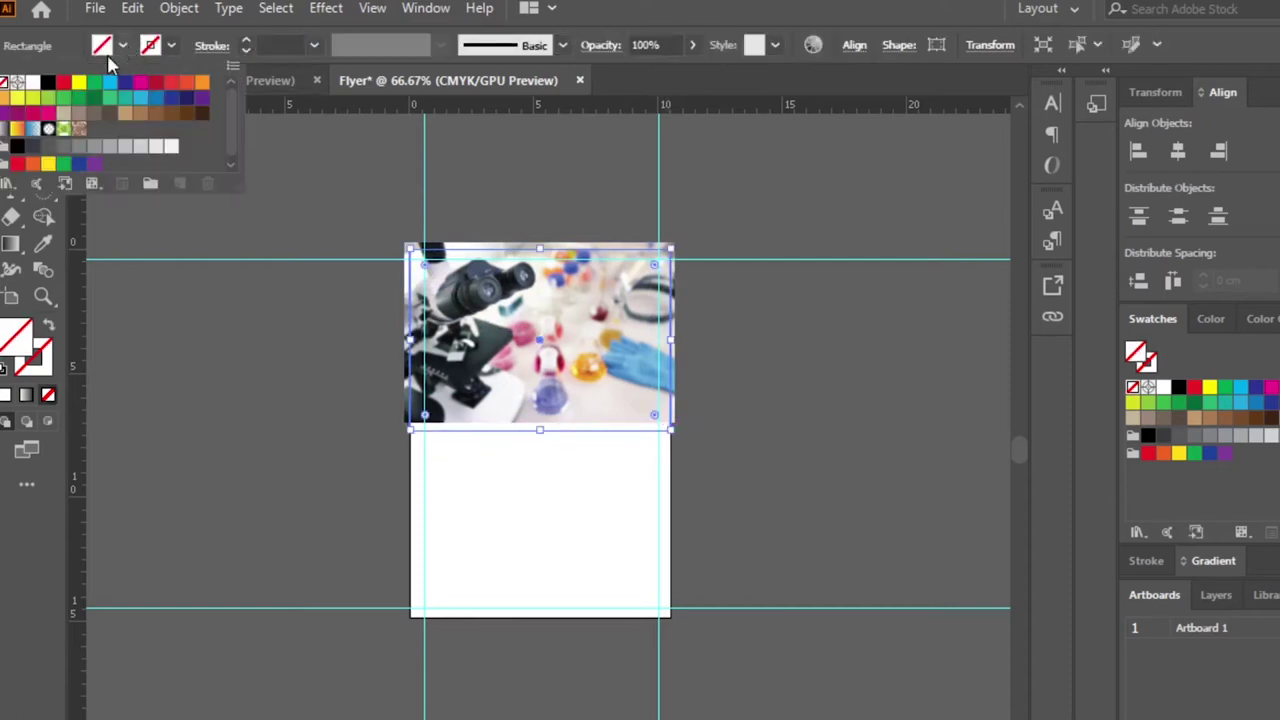
left_click(85, 168)
left_click(488, 270)
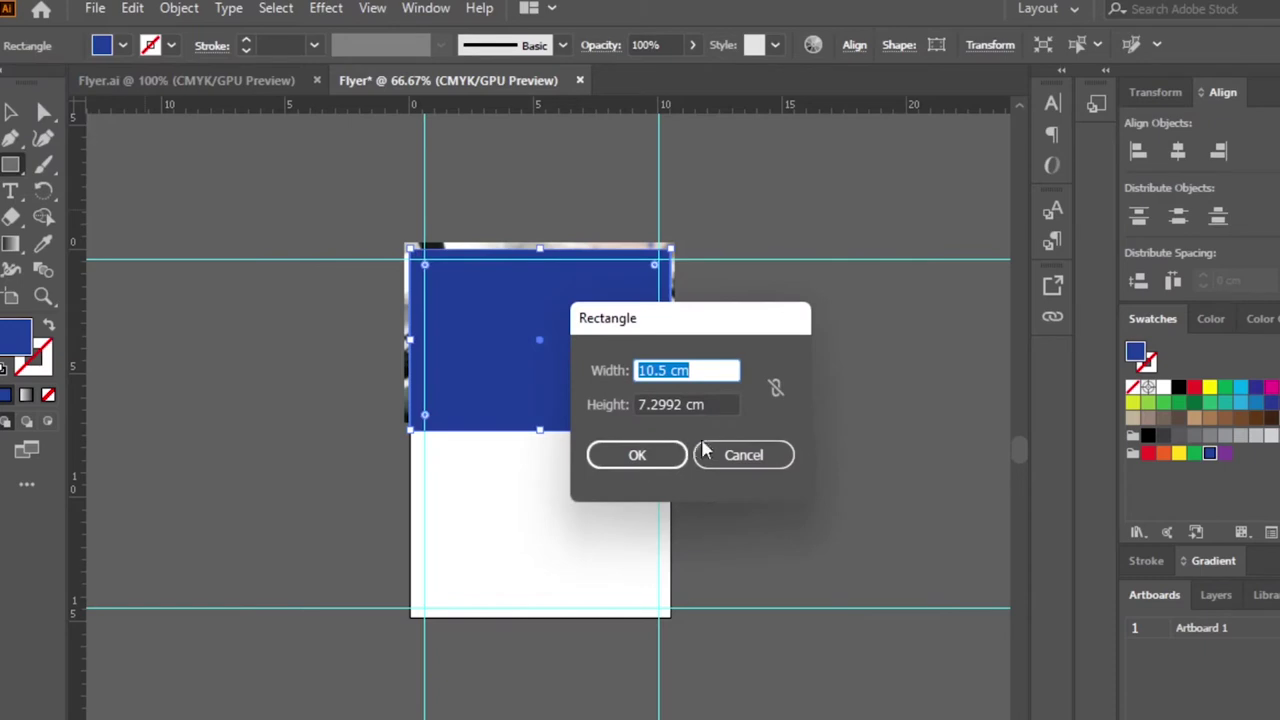
left_click(705, 452)
left_click(10, 115)
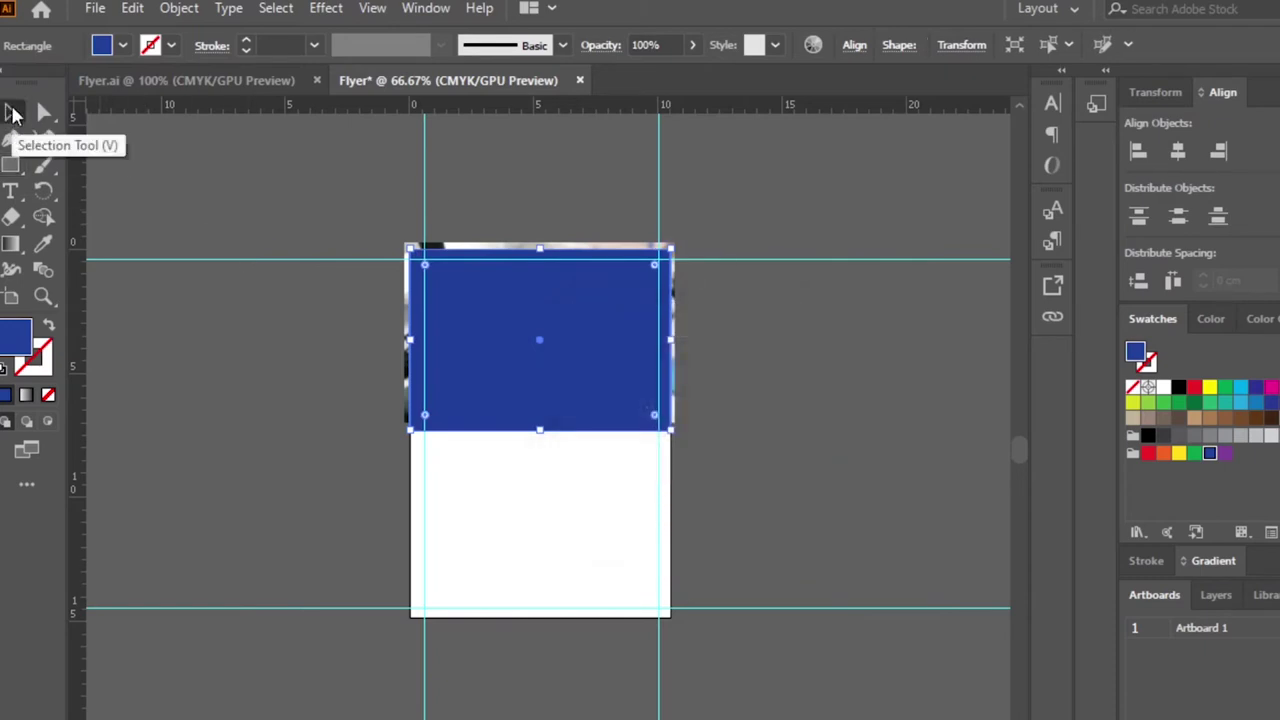
Step: Clip the photo to the rectangle with Ctrl+7 and check it in full-screen preview
left_click(604, 427, "shift")
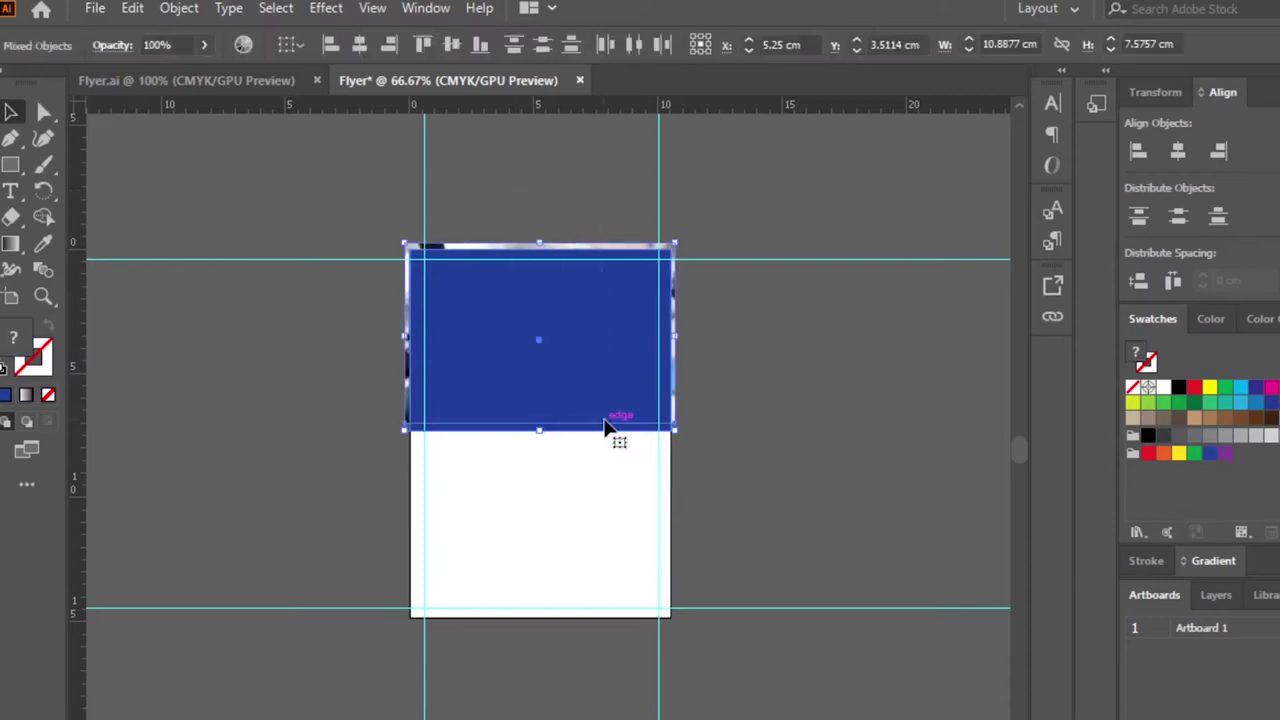
key("ctrl+7")
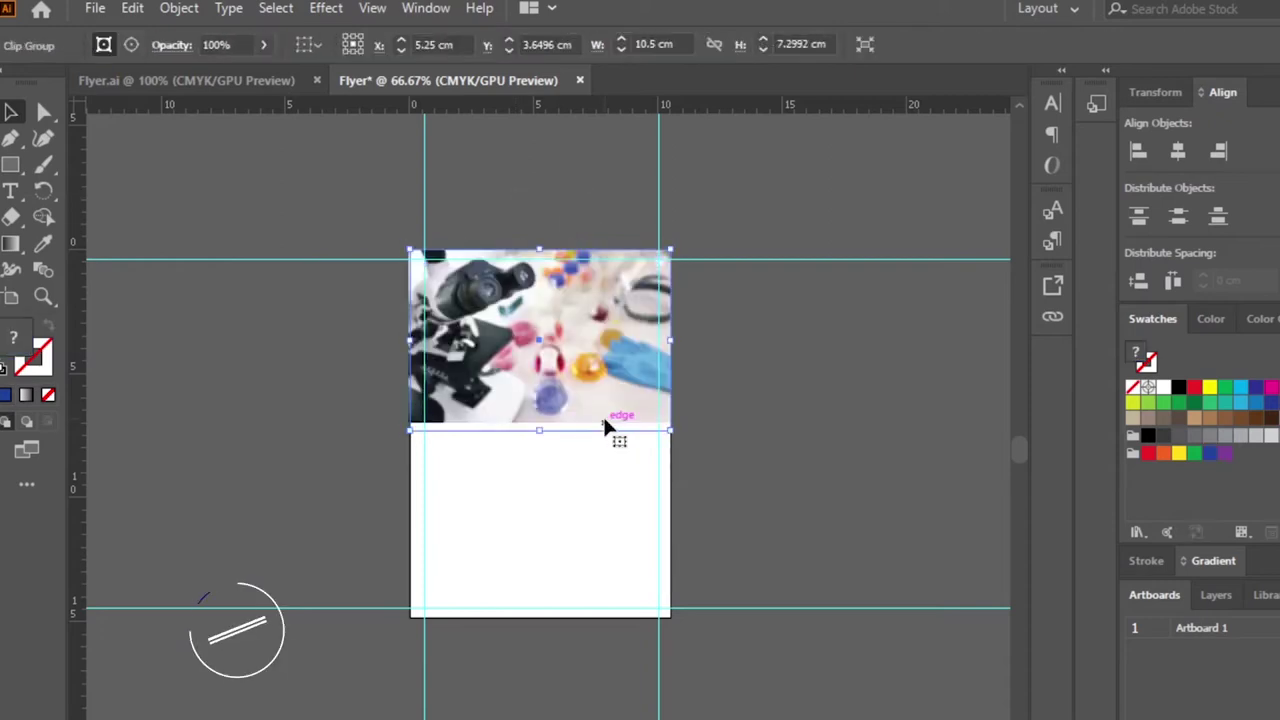
left_click(800, 340)
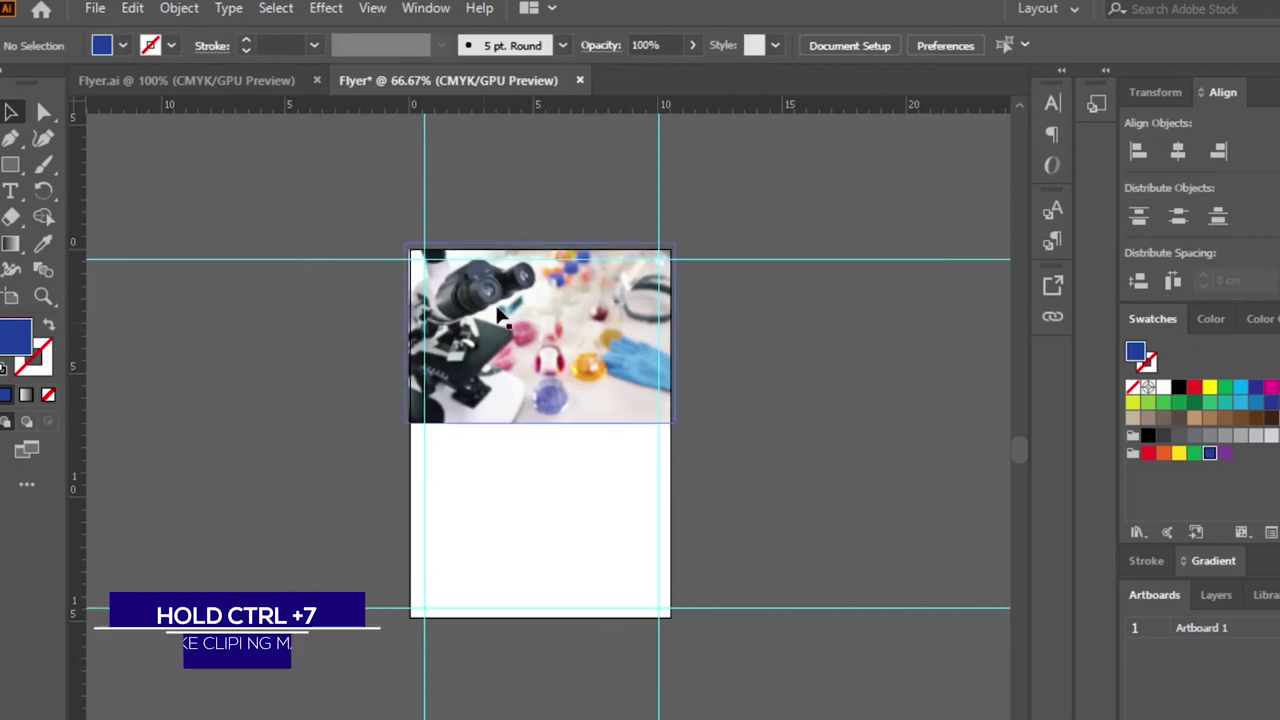
left_click(367, 13)
left_click(486, 164)
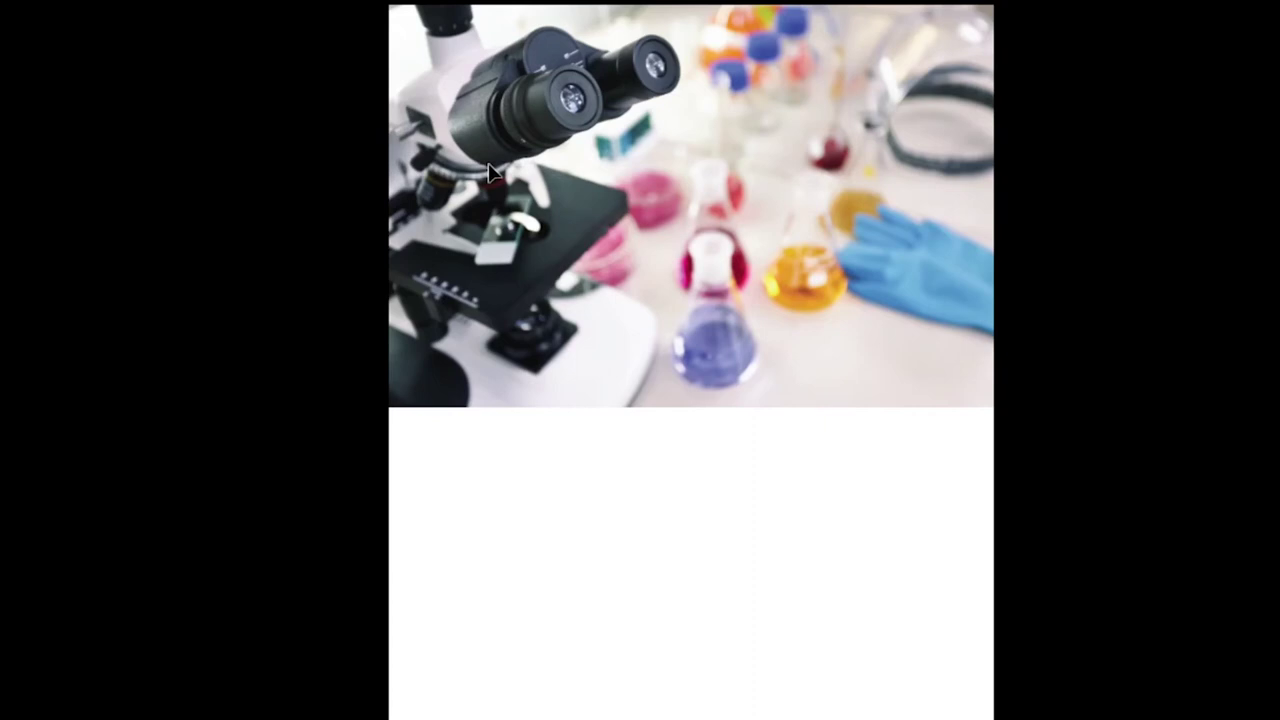
key("Escape")
Step: Draw a red-filled rectangle from below the photo to the artboard's bottom edge
left_click(10, 166)
scroll(408, 586, "down", 3)
left_click_drag(316, 297, 783, 680)
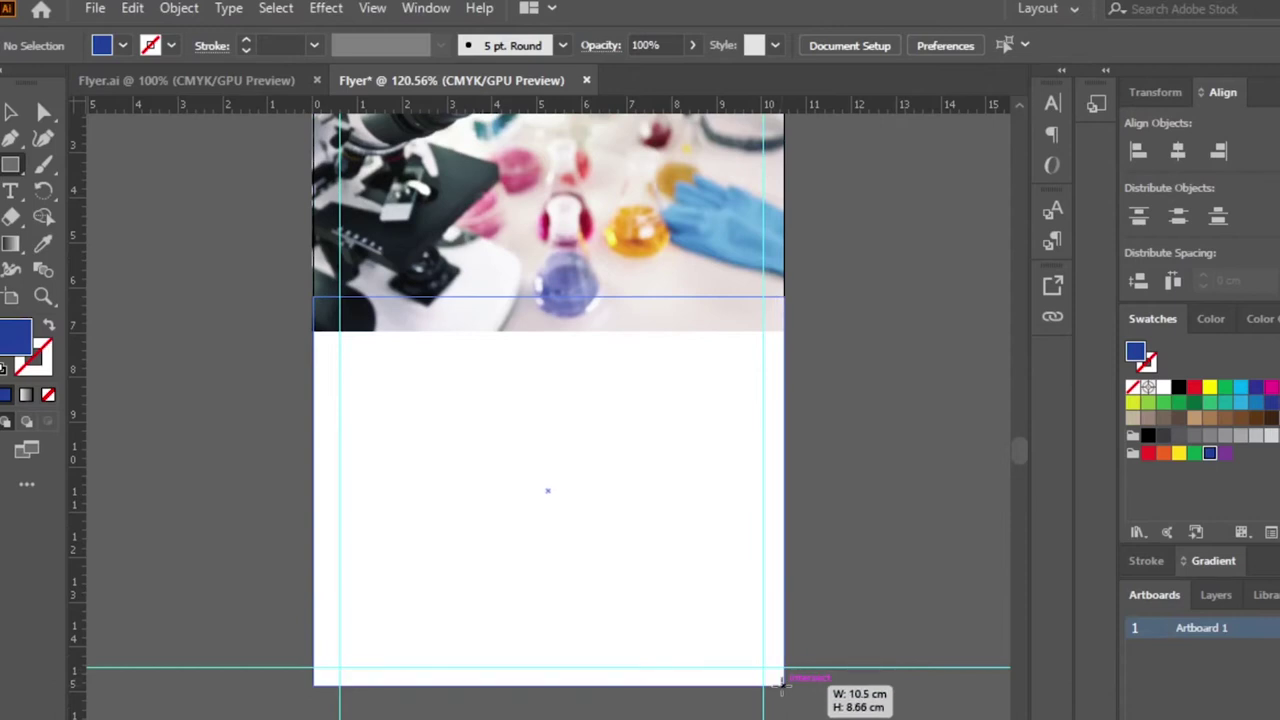
left_click_drag(783, 681, 784, 685)
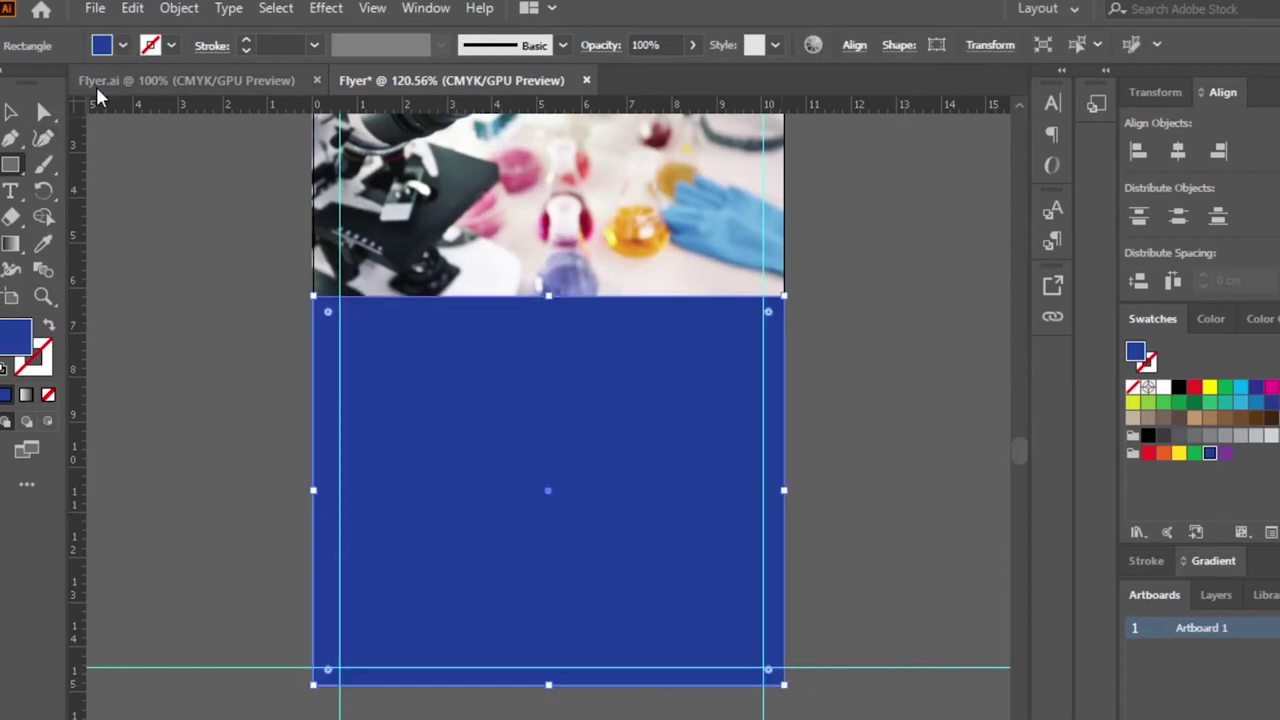
left_click(123, 46)
left_click(60, 88)
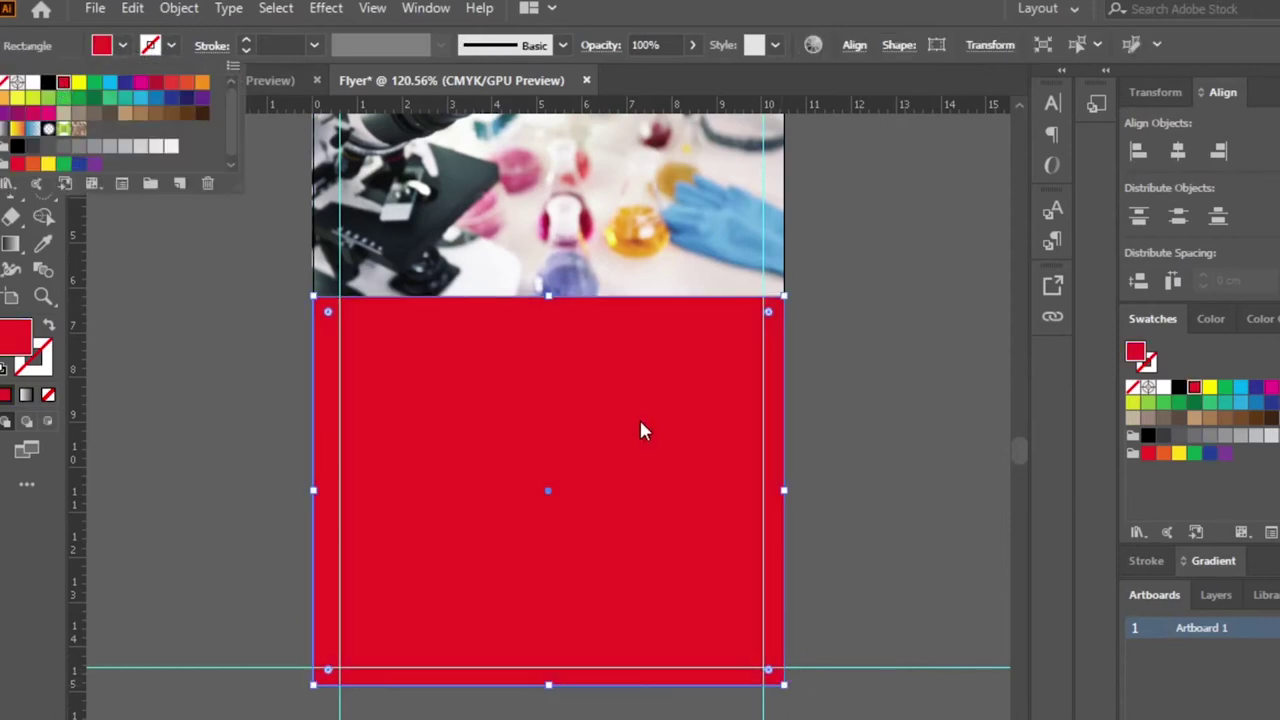
left_click(14, 115)
Step: Lower the red rectangle's top edge slightly, then undo a trial downward copy
left_click(1013, 441)
left_click(640, 410)
left_click_drag(548, 296, 548, 311)
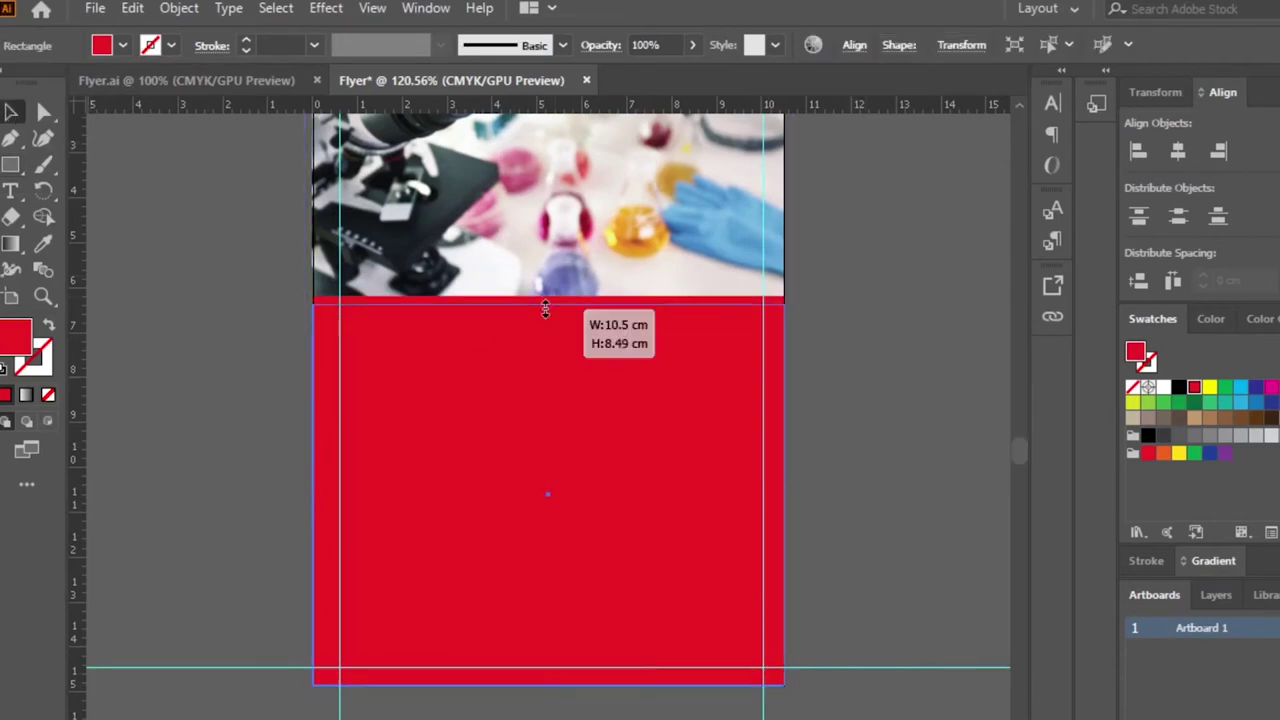
left_click(894, 389)
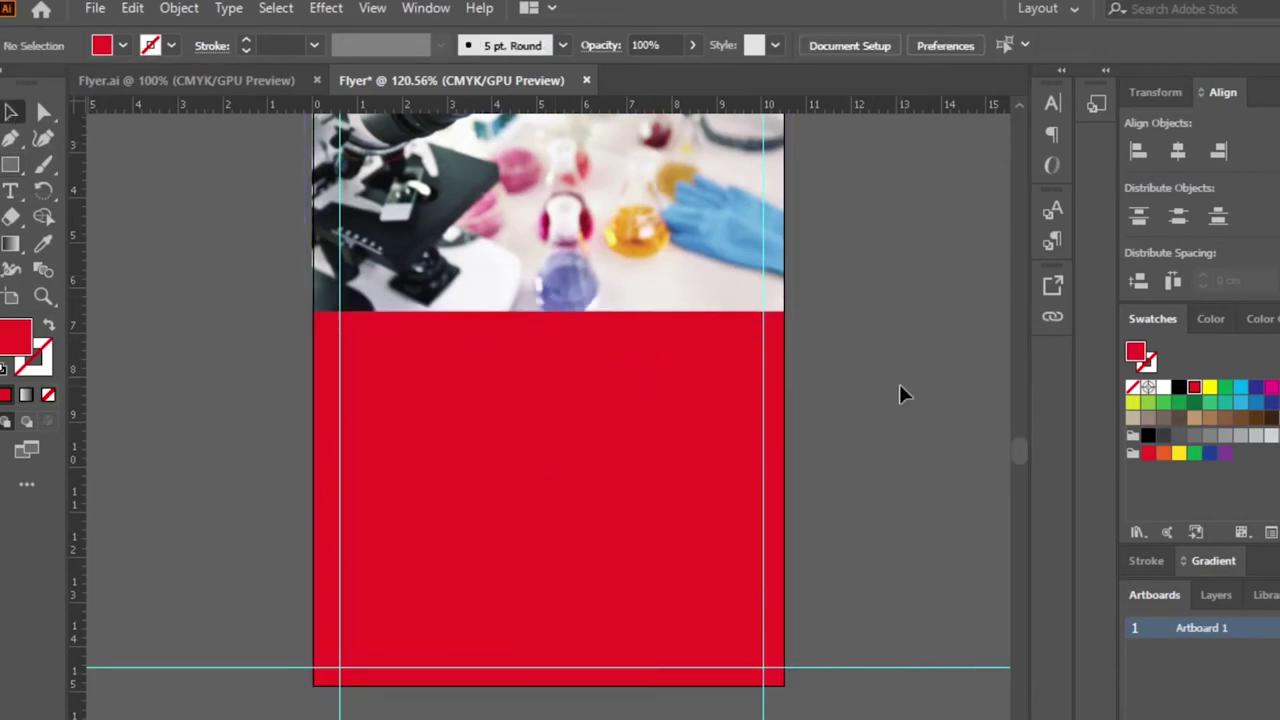
left_click(537, 411)
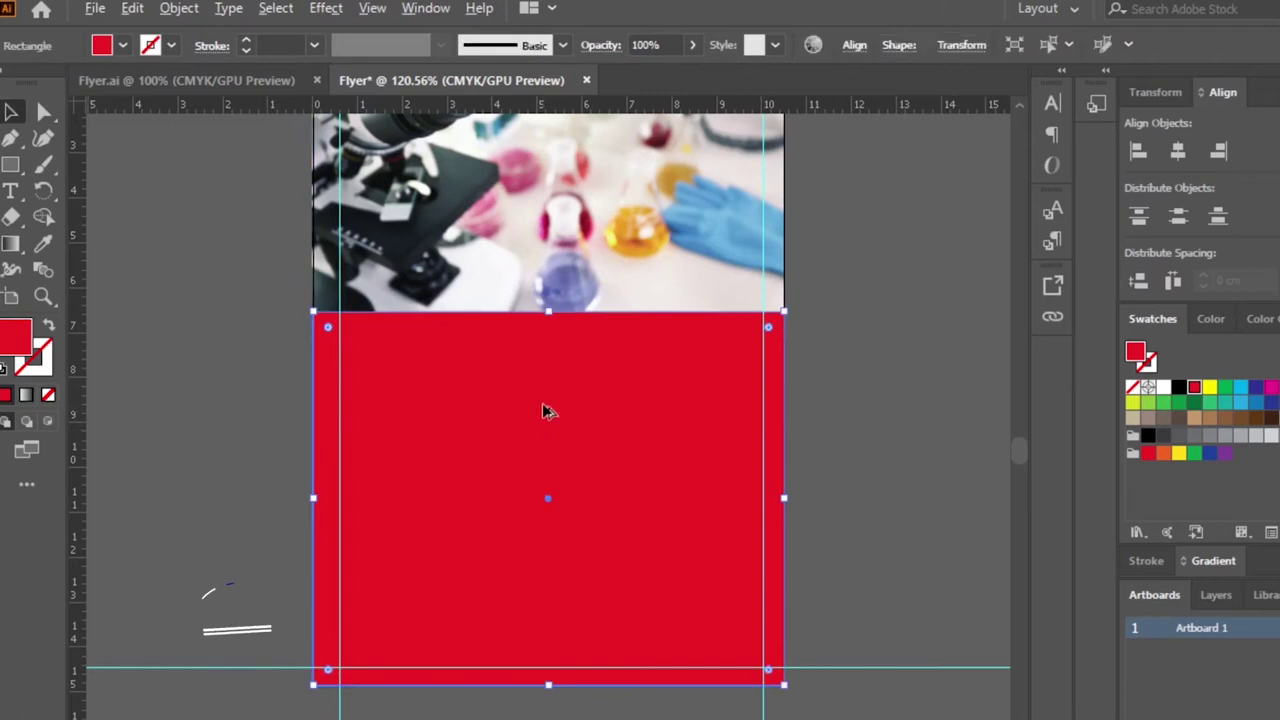
left_click_drag(557, 384, 557, 428)
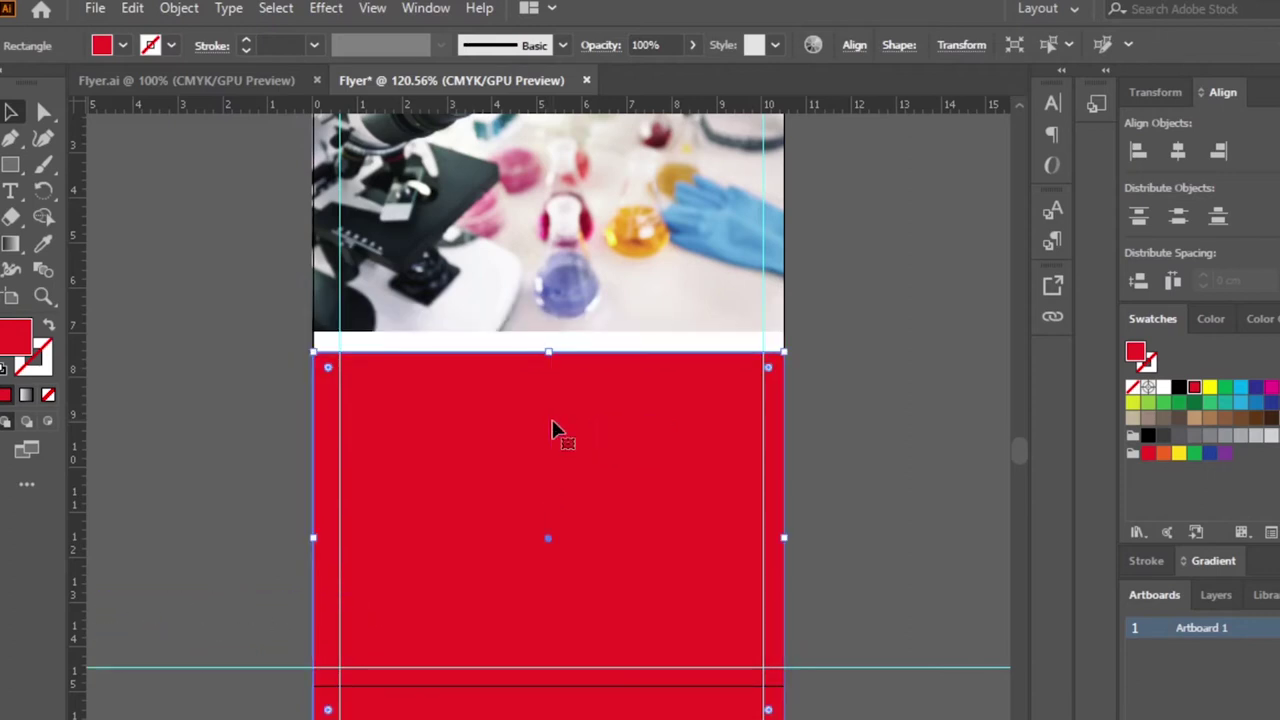
key("ctrl+z")
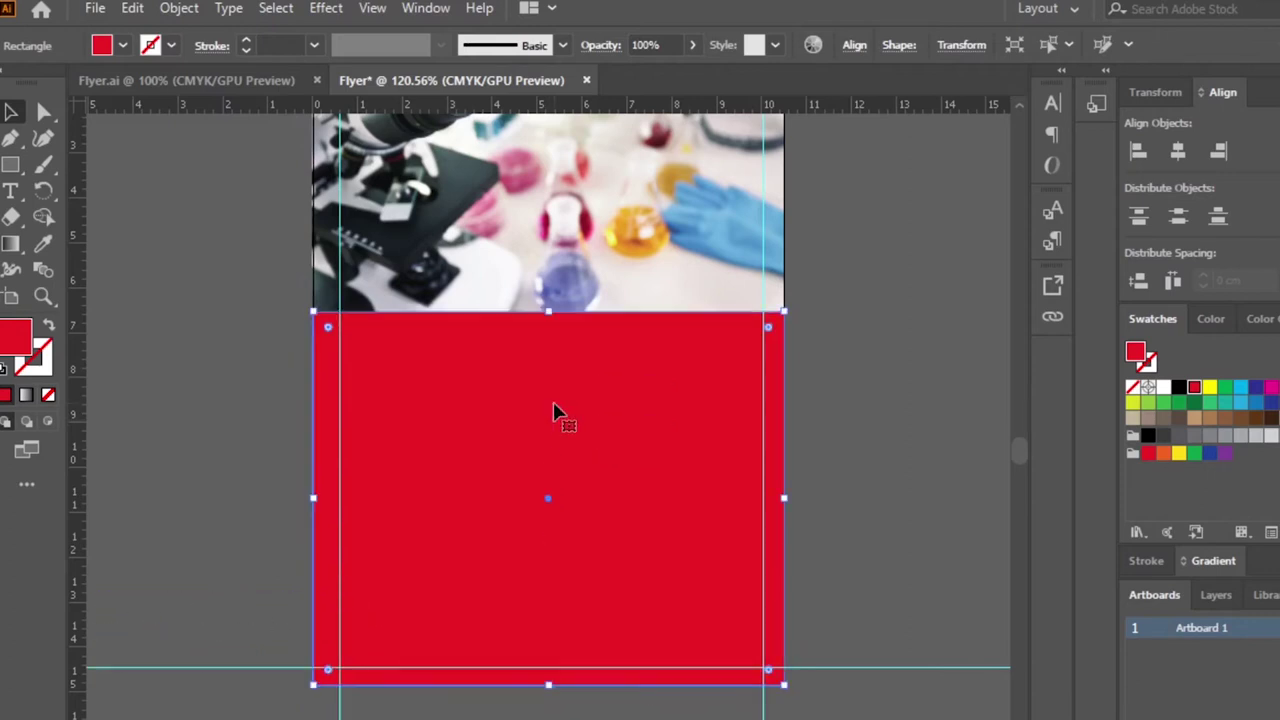
Step: Duplicate the red rectangle lower, make it blue, and fit it just below the red band
left_click_drag(560, 370, 556, 458)
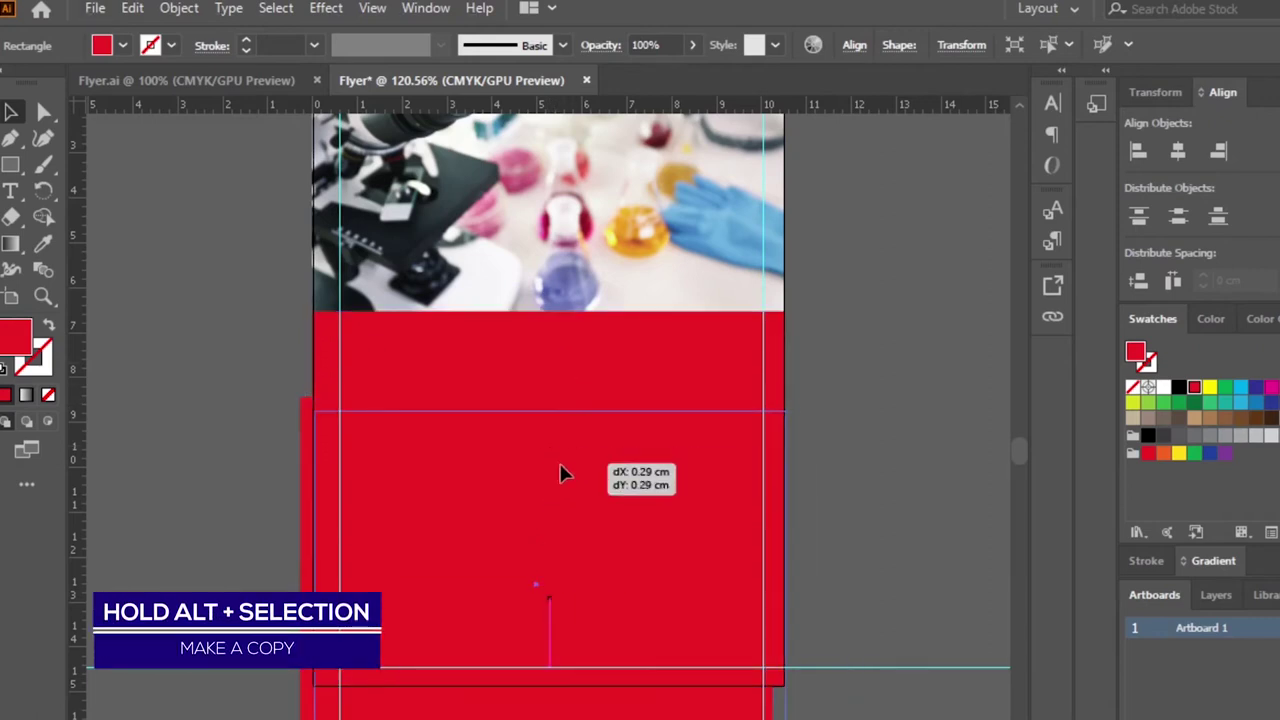
left_click_drag(556, 458, 577, 431)
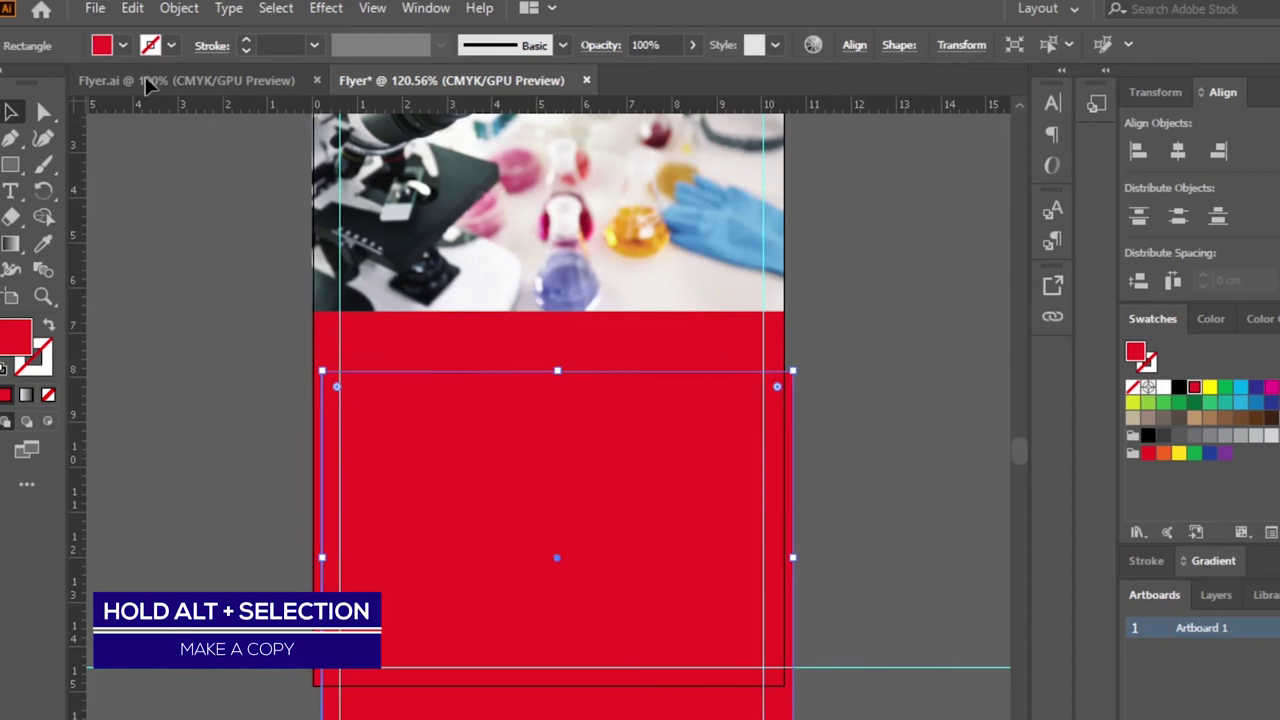
left_click(122, 45)
left_click(77, 166)
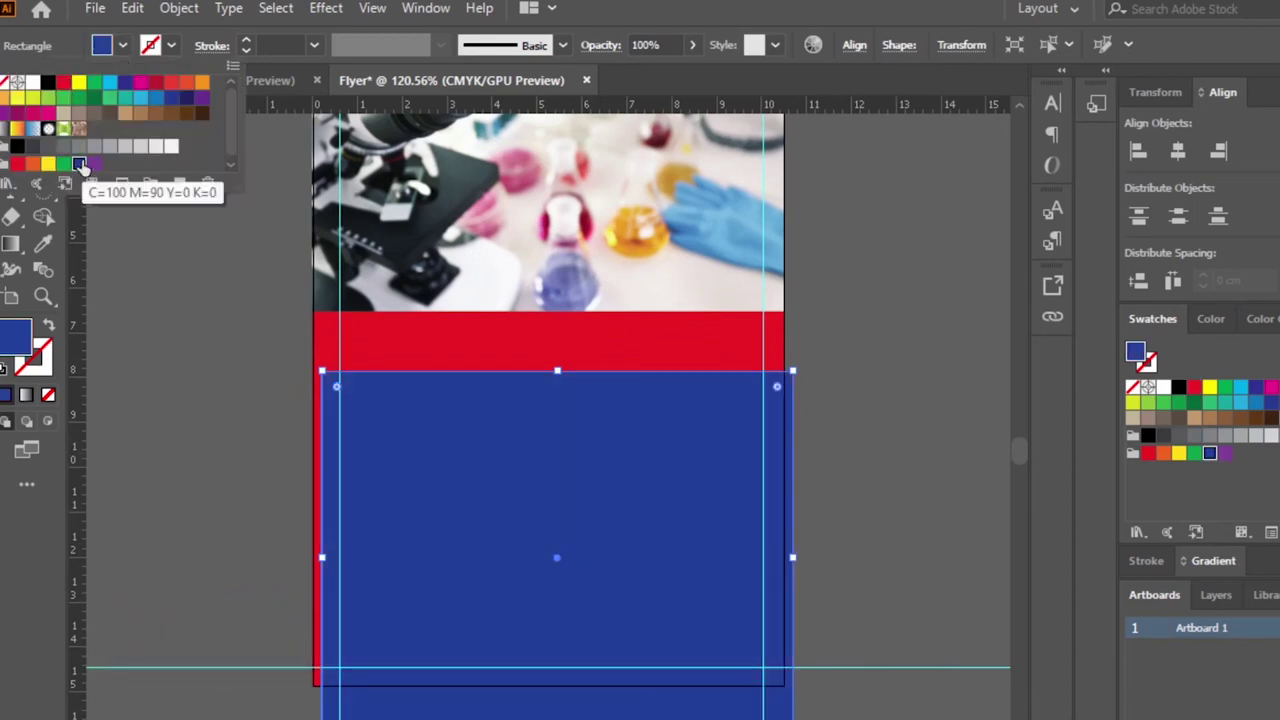
left_click_drag(556, 477, 594, 425)
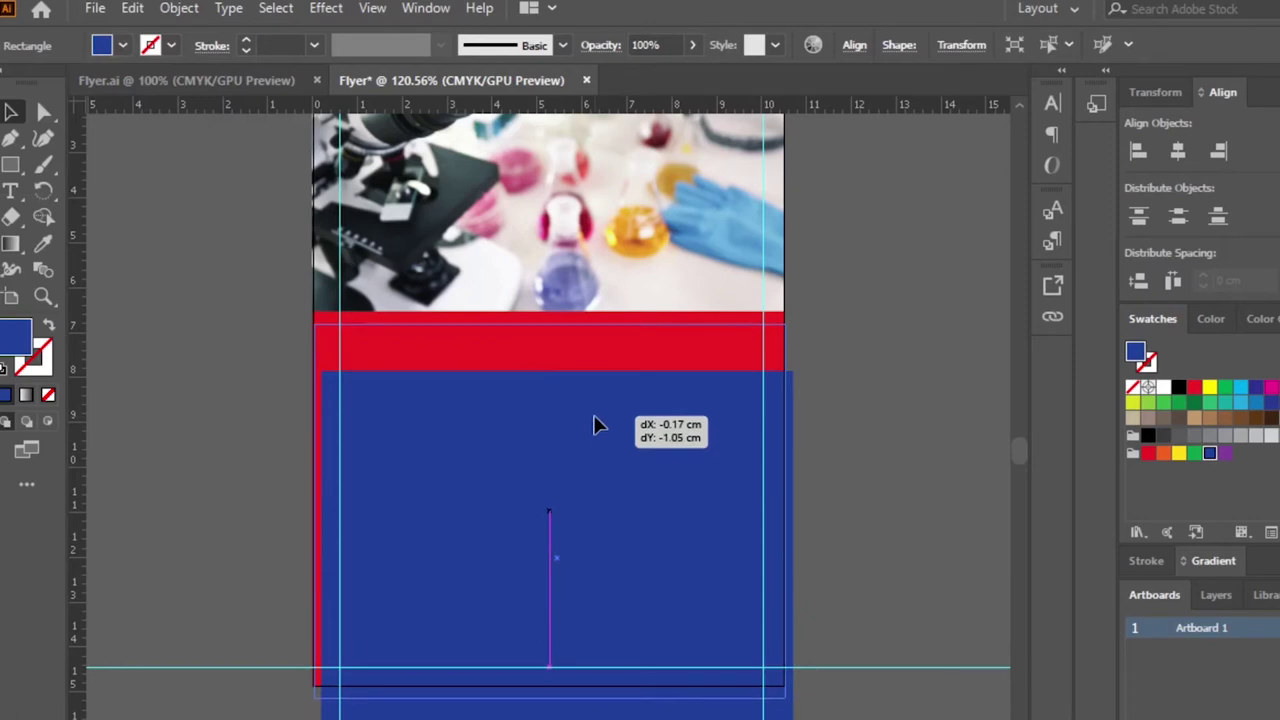
left_click_drag(594, 425, 672, 428)
Step: Nudge the blue rectangle left and bring its bottom edge to the page bottom
left_click(818, 441)
left_click(627, 452)
key("Left")
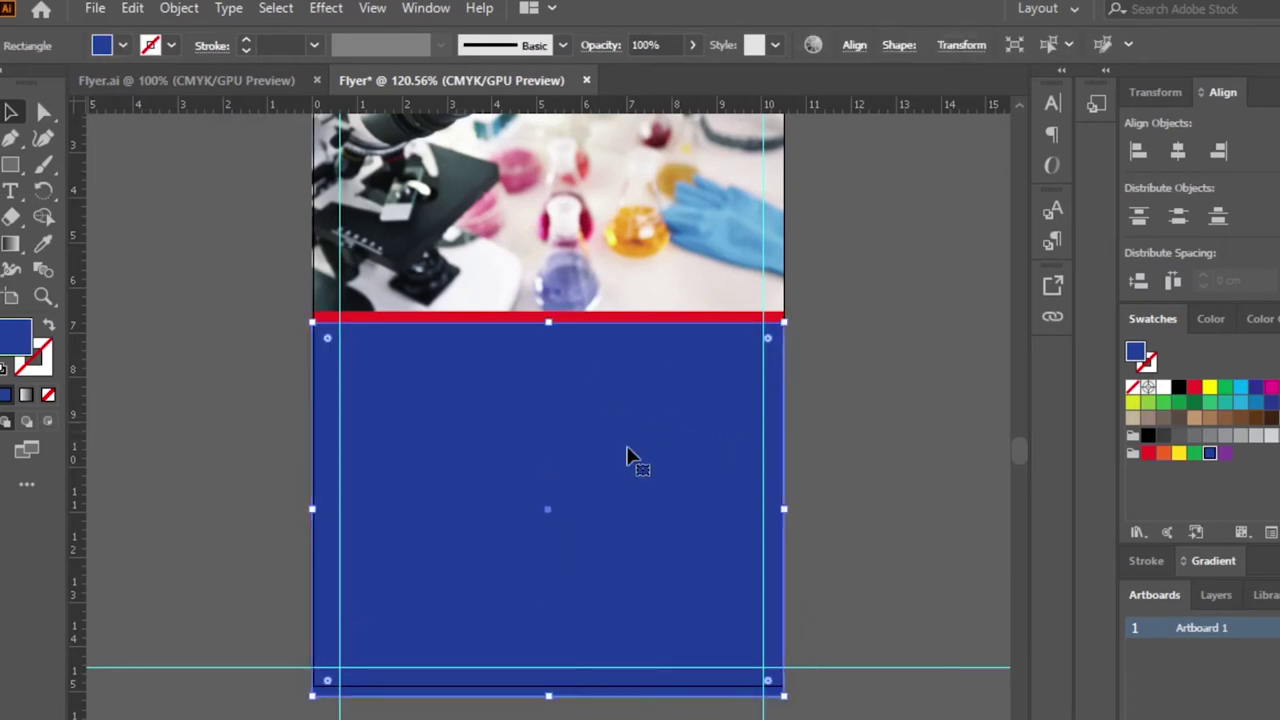
left_click(895, 449)
left_click(514, 477)
left_click_drag(549, 697, 551, 686)
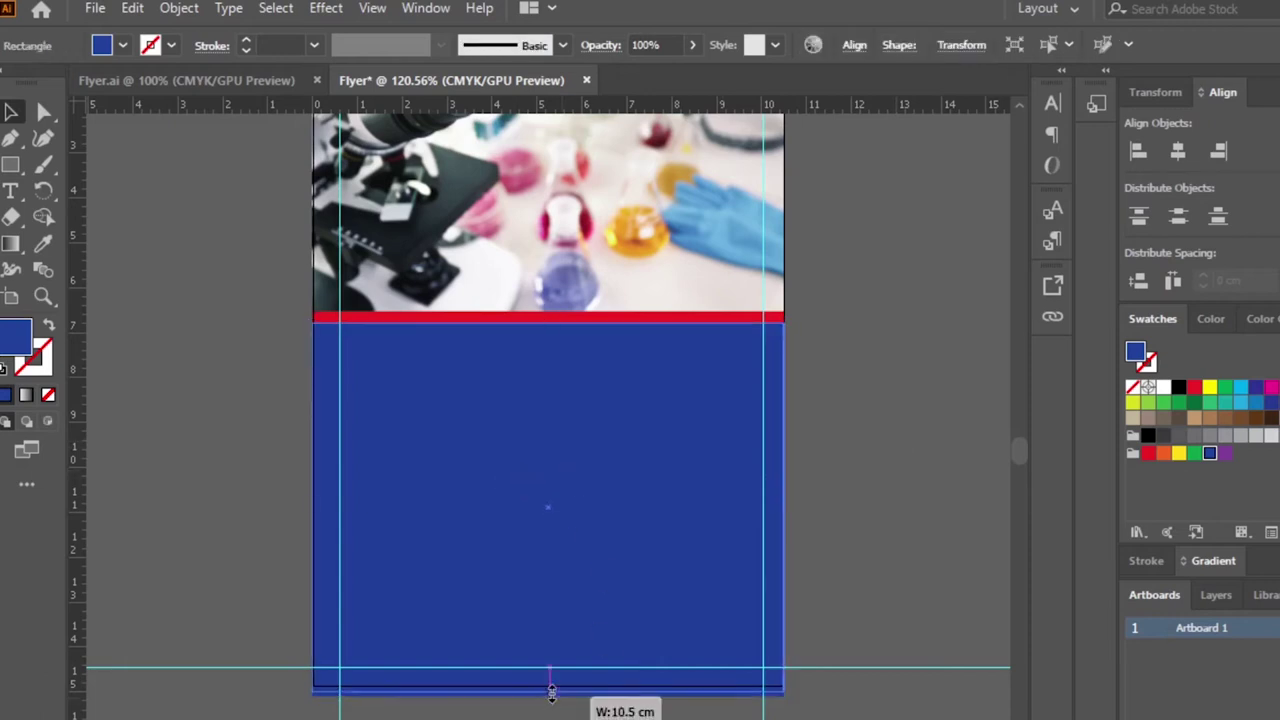
left_click(855, 505)
Step: Nudge the red stripe upward so only a thin red band remains above the blue panel
scroll(894, 620, "down", 3)
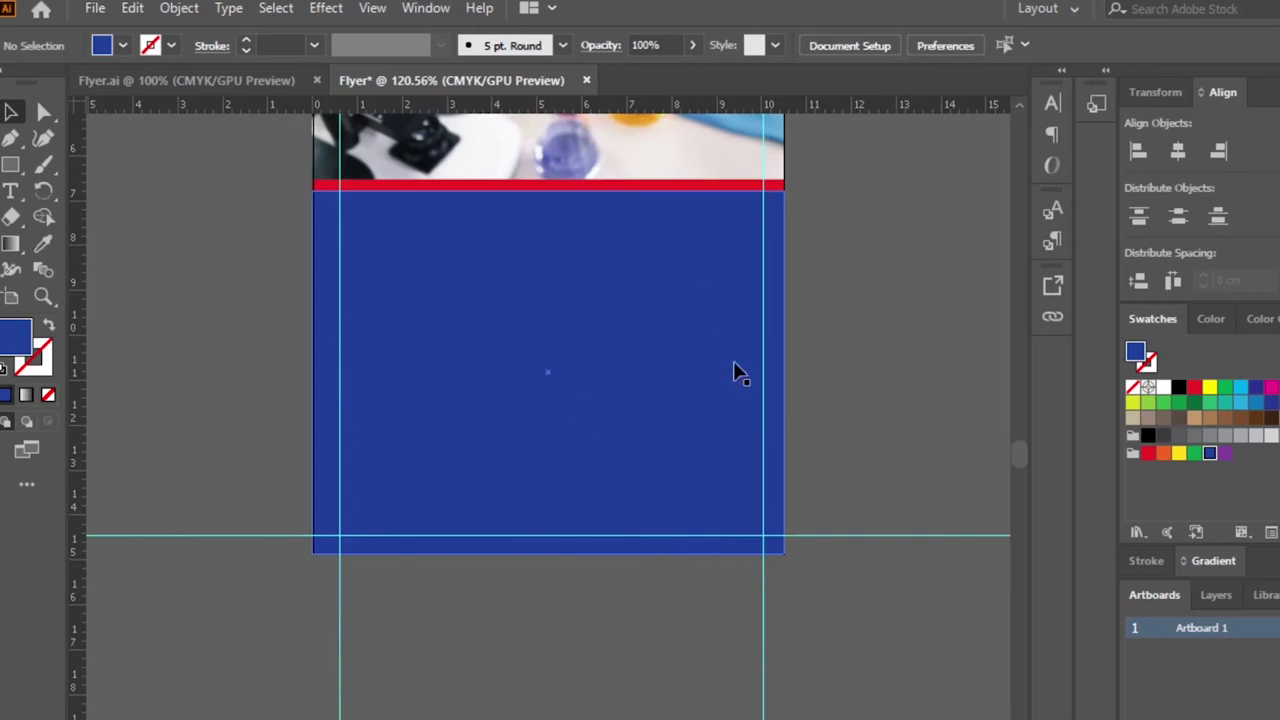
scroll(826, 470, "up", 2)
scroll(826, 471, "up", 2)
scroll(826, 471, "down", 2)
left_click(574, 293)
key("Up")
key("Up")
left_click(882, 362)
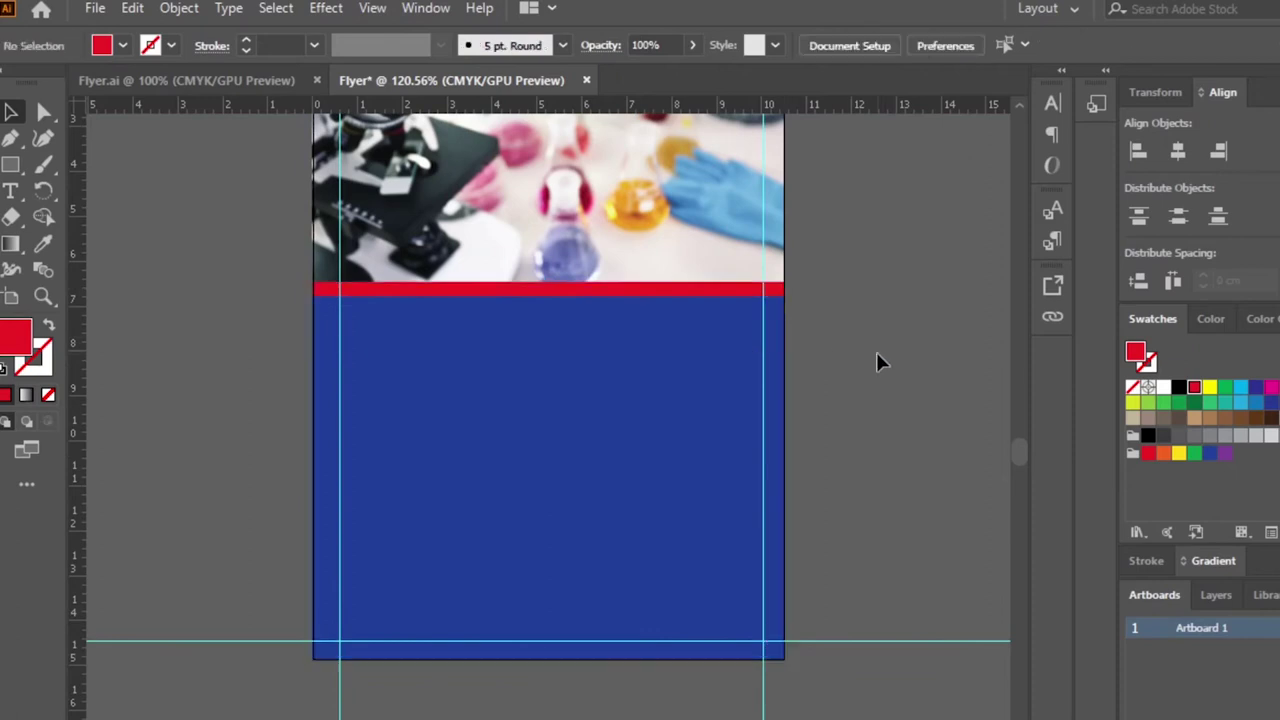
left_click(645, 365)
left_click(956, 411)
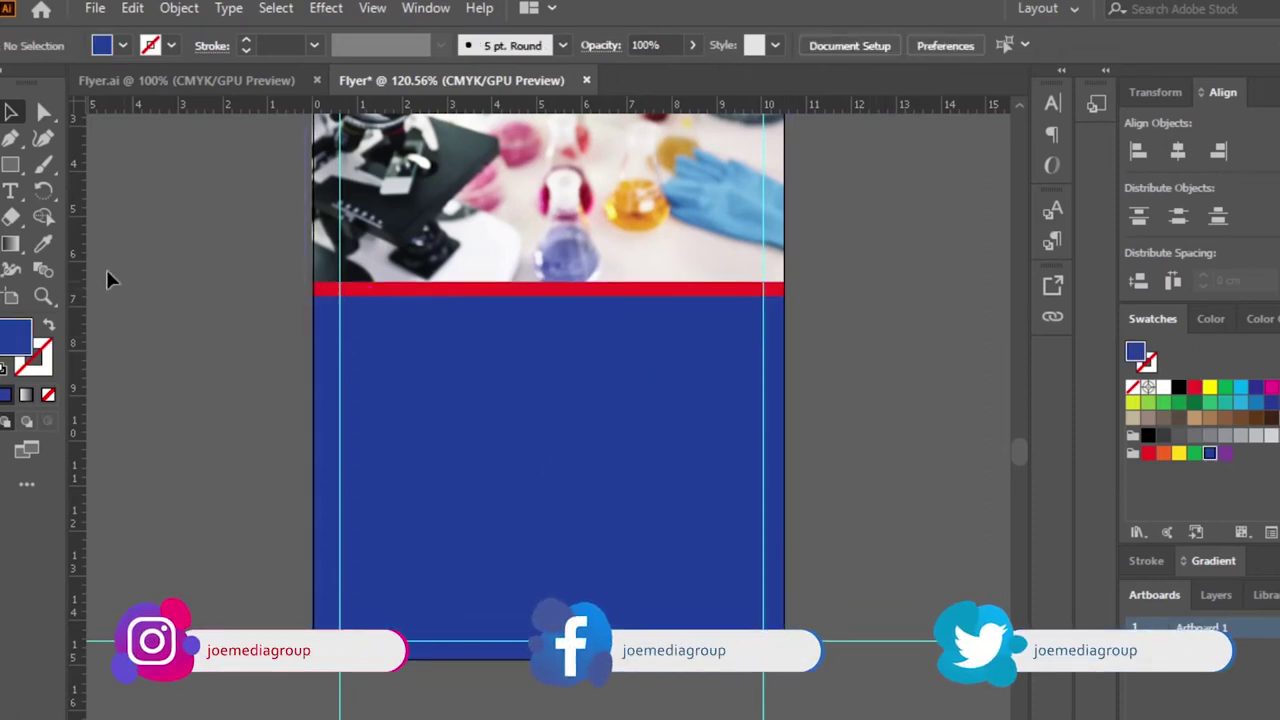
left_click(10, 192)
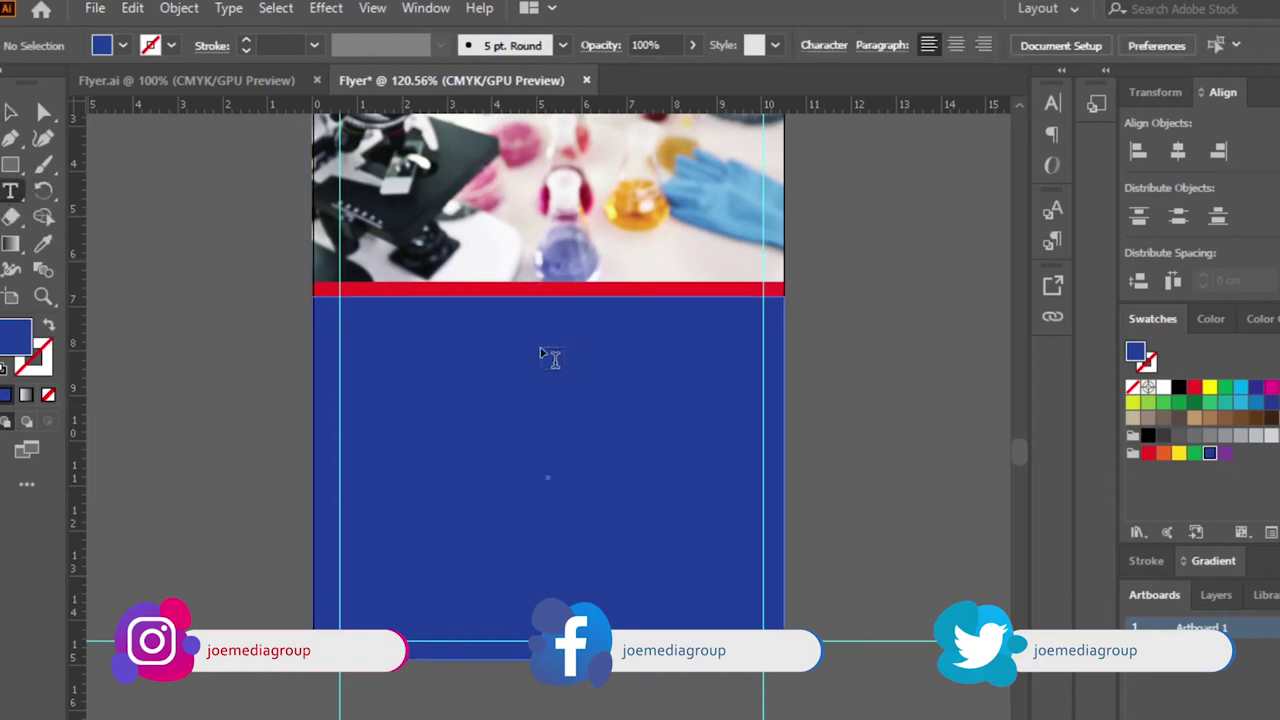
Step: Type the NSAMBO HEALTHCARE heading on the blue panel in Metropolis Black at 20 pt
left_click(404, 330)
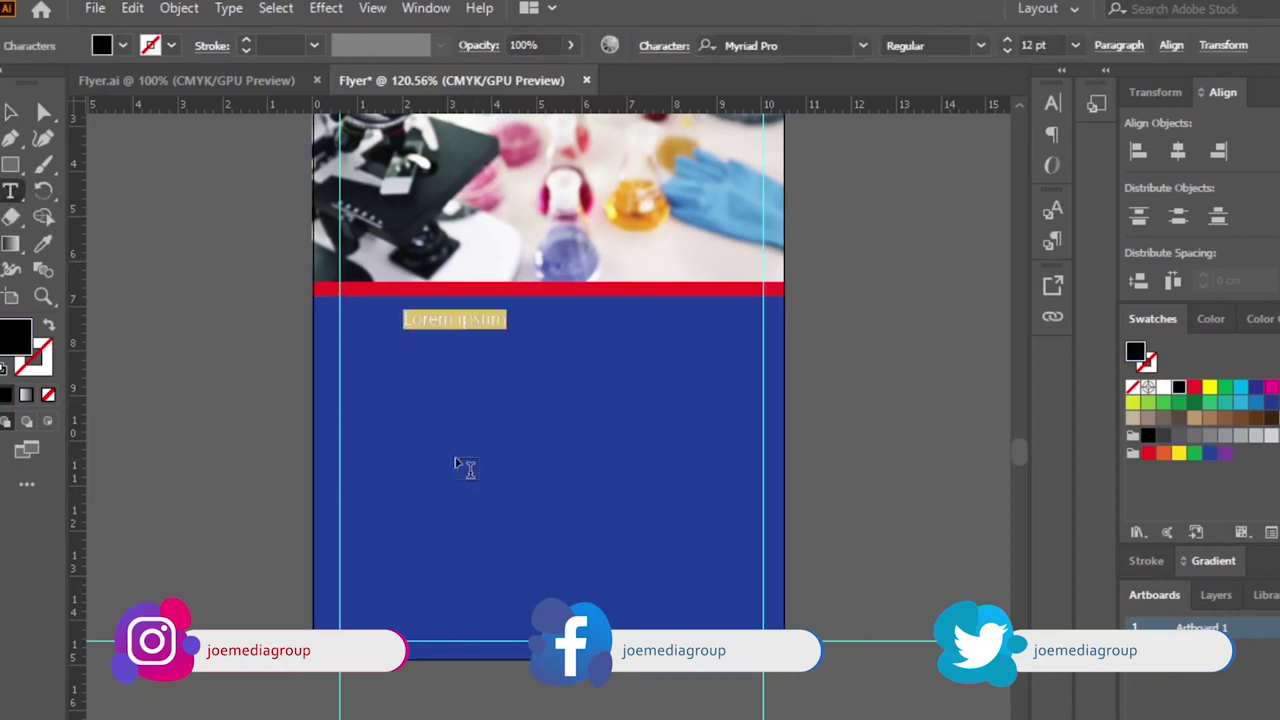
type("NSA")
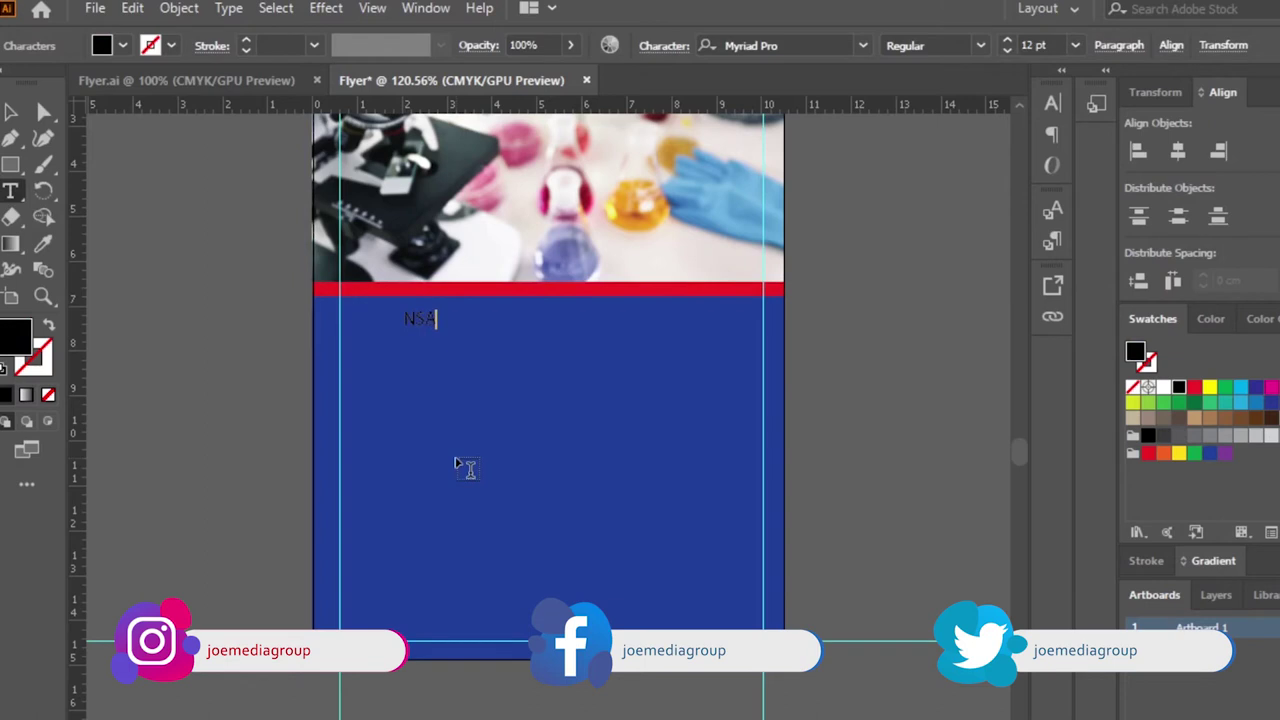
type("MBO HEALT")
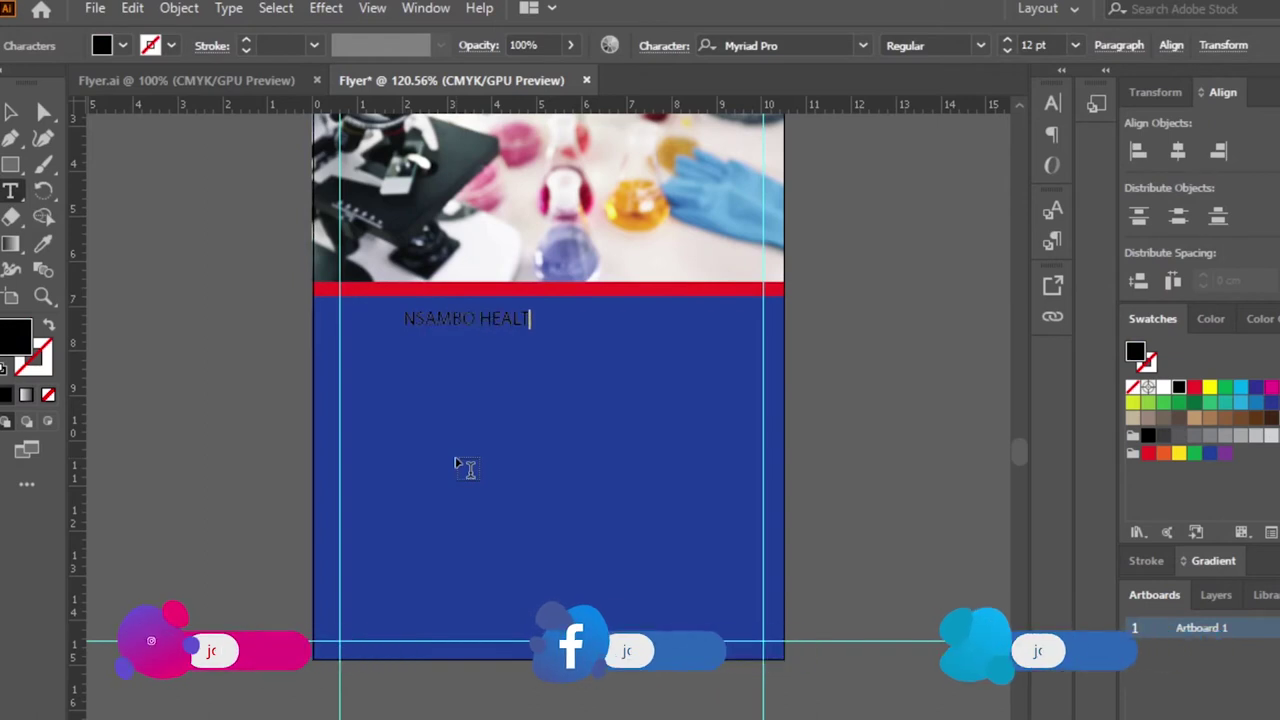
type("HCARE")
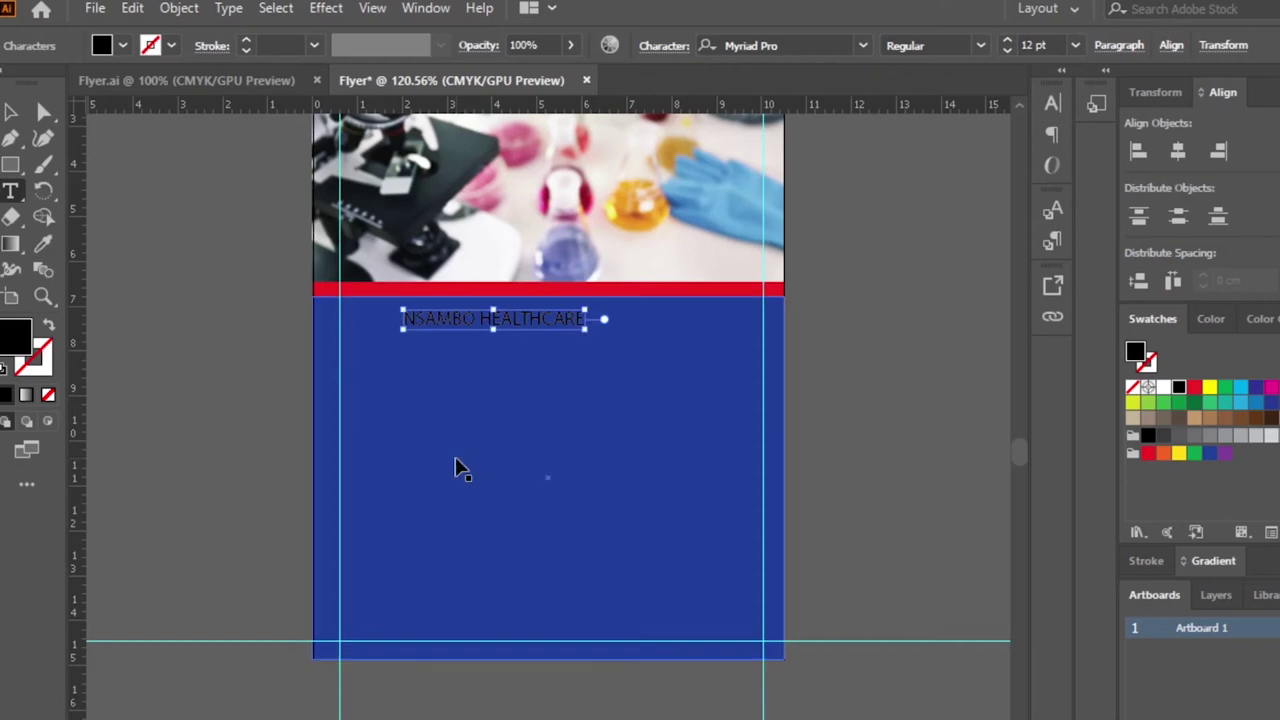
key("ctrl+a")
left_click(799, 44)
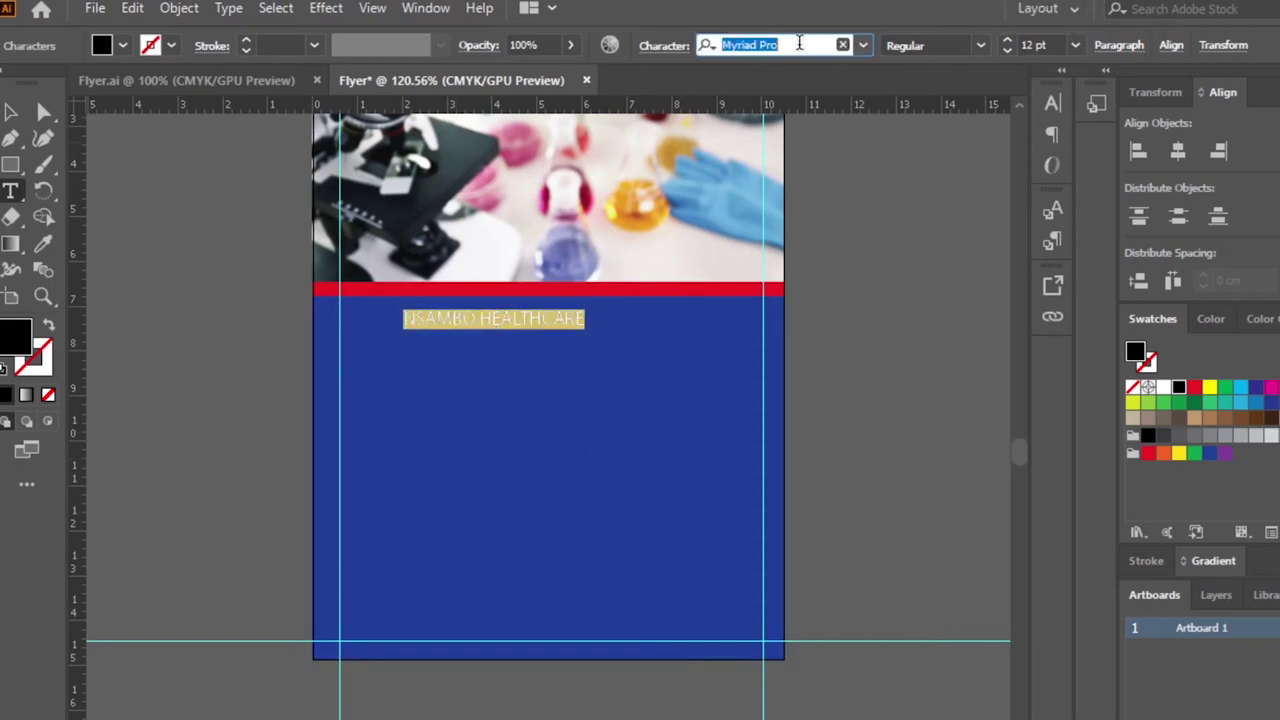
type("METR")
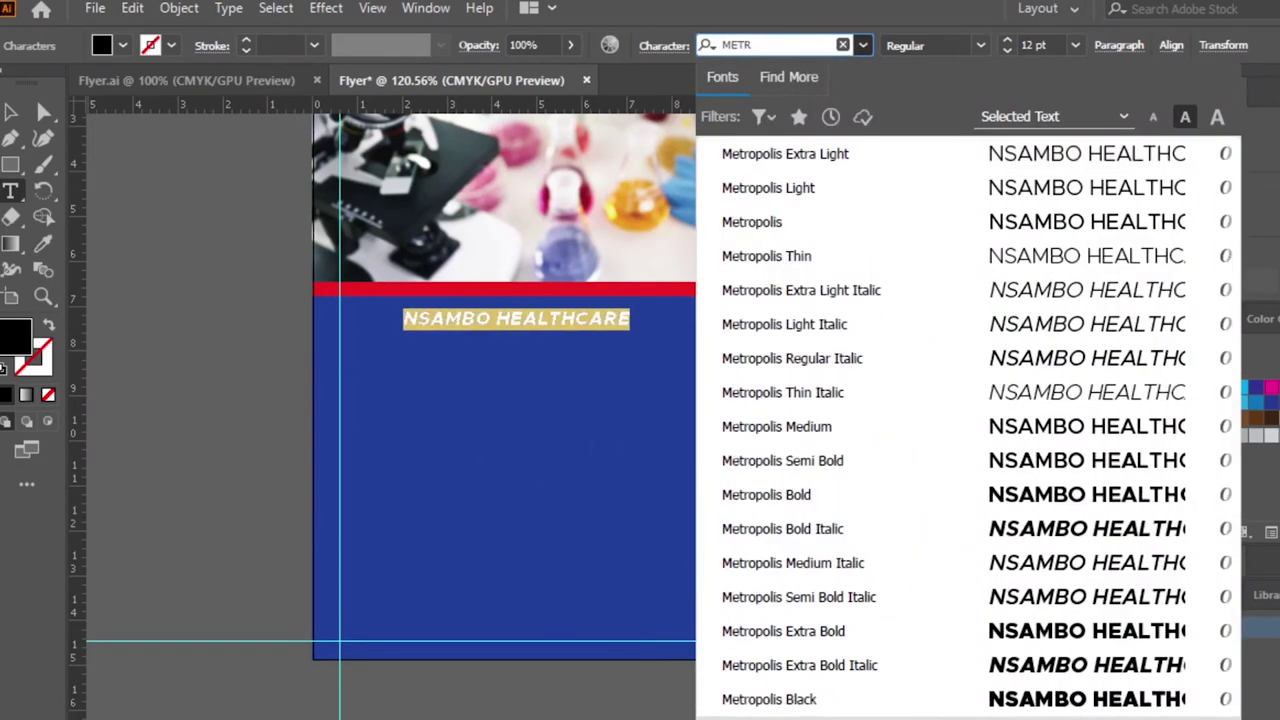
left_click(896, 700)
left_click(1040, 44)
left_click(1006, 51)
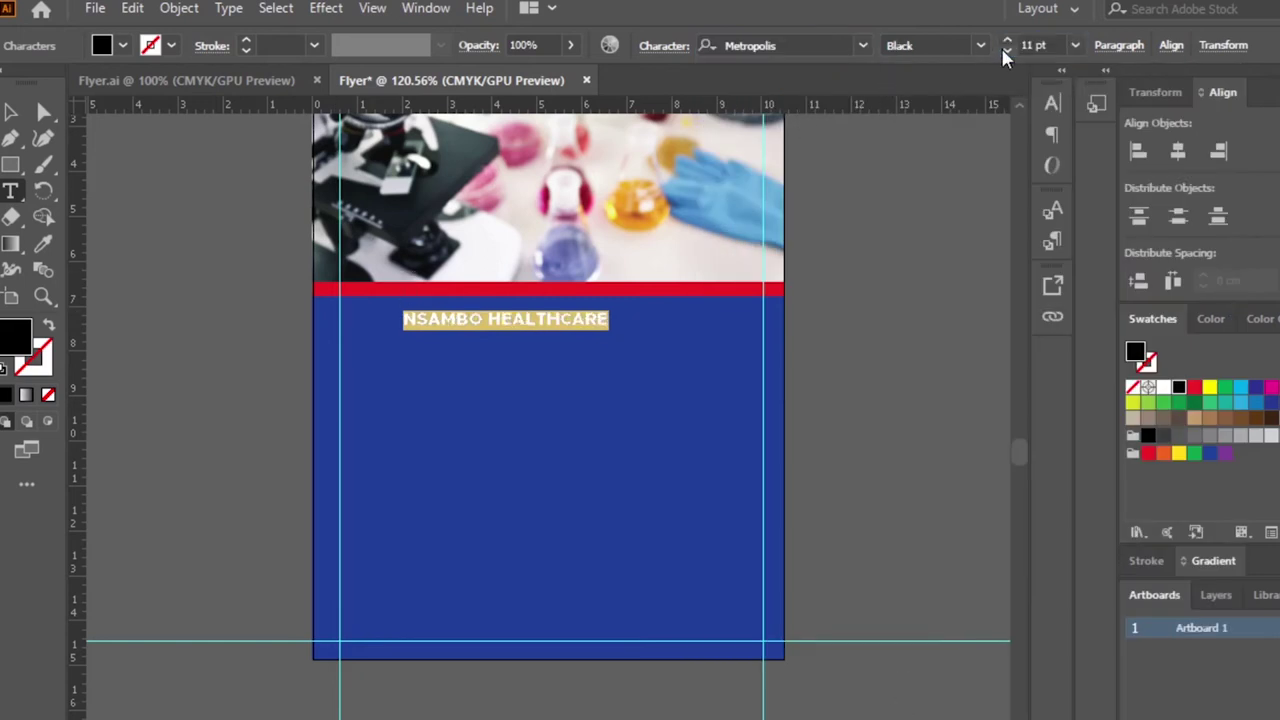
left_click(1040, 44)
type("20")
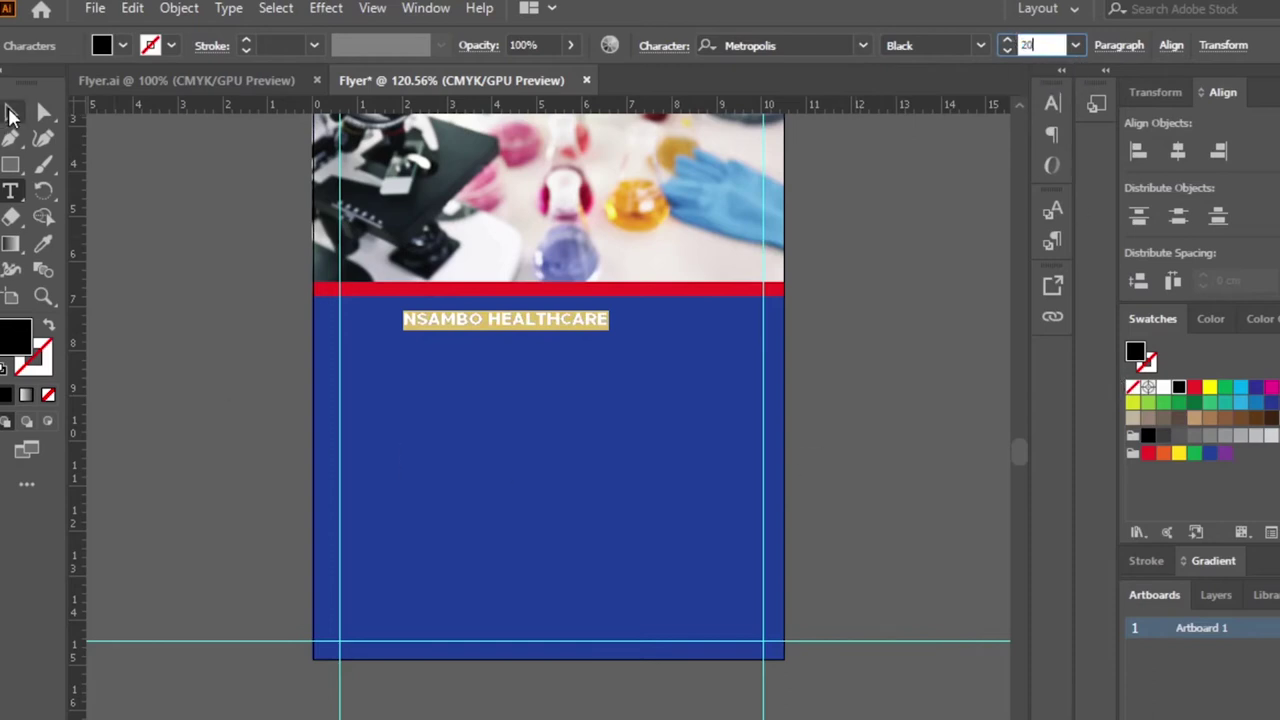
left_click(10, 115)
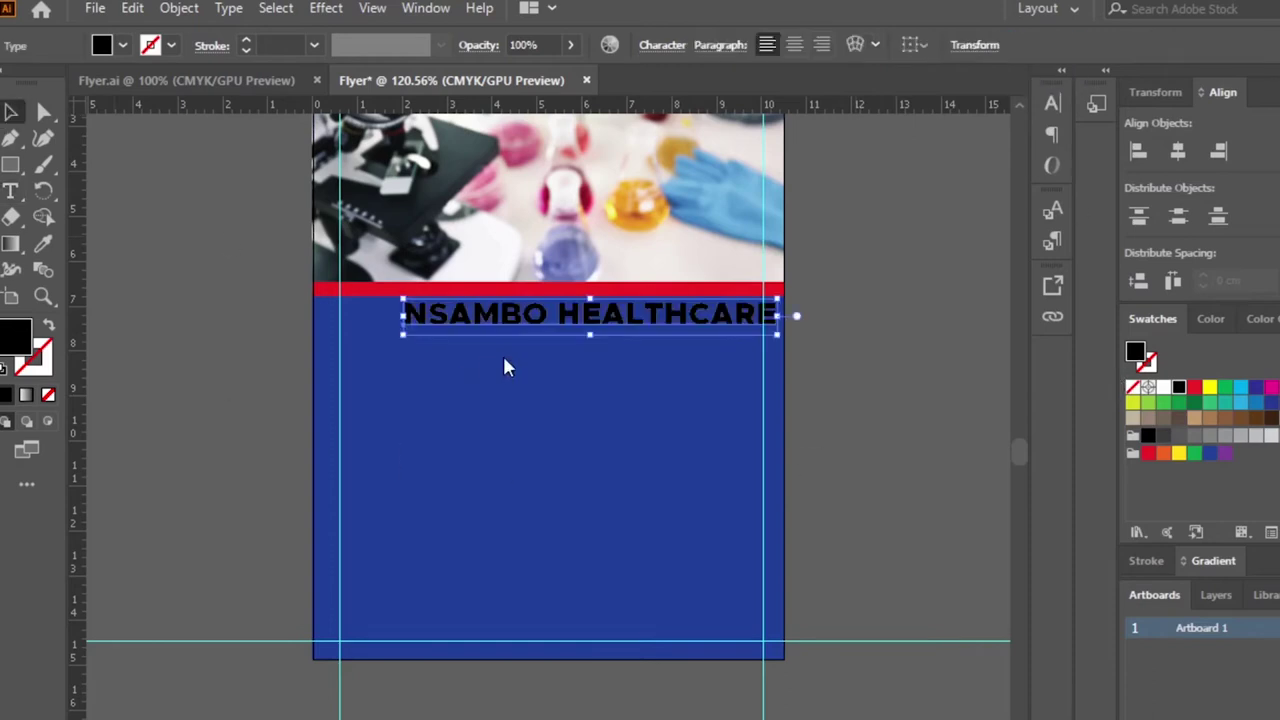
Step: Shift the heading left, make it white, and scale it slightly smaller
left_click_drag(670, 322, 632, 322)
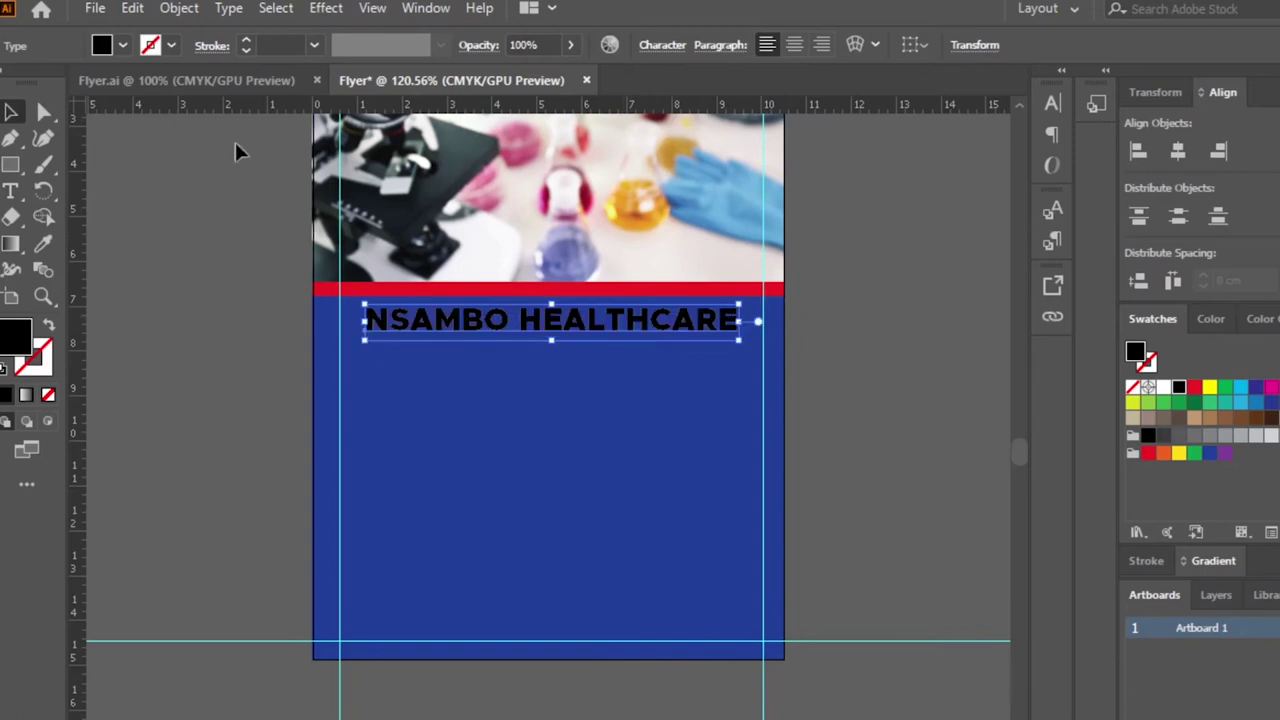
left_click(103, 52)
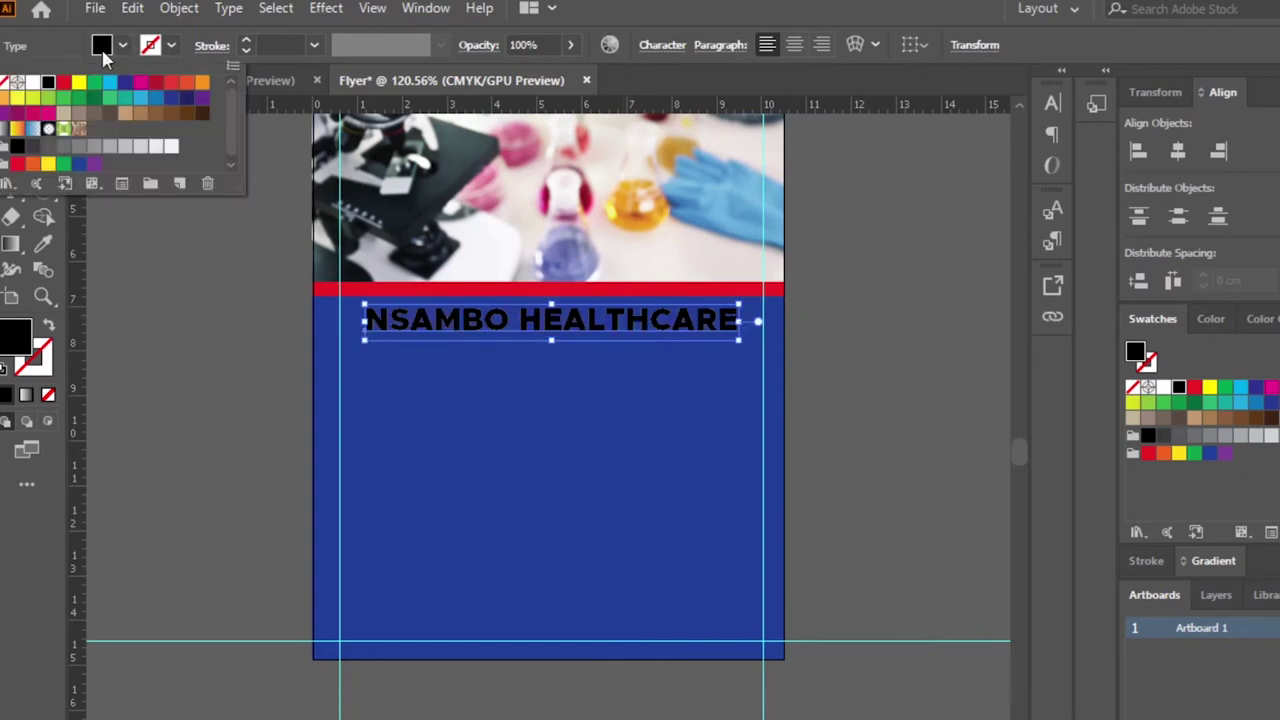
left_click(35, 85)
left_click(892, 313)
left_click(892, 313)
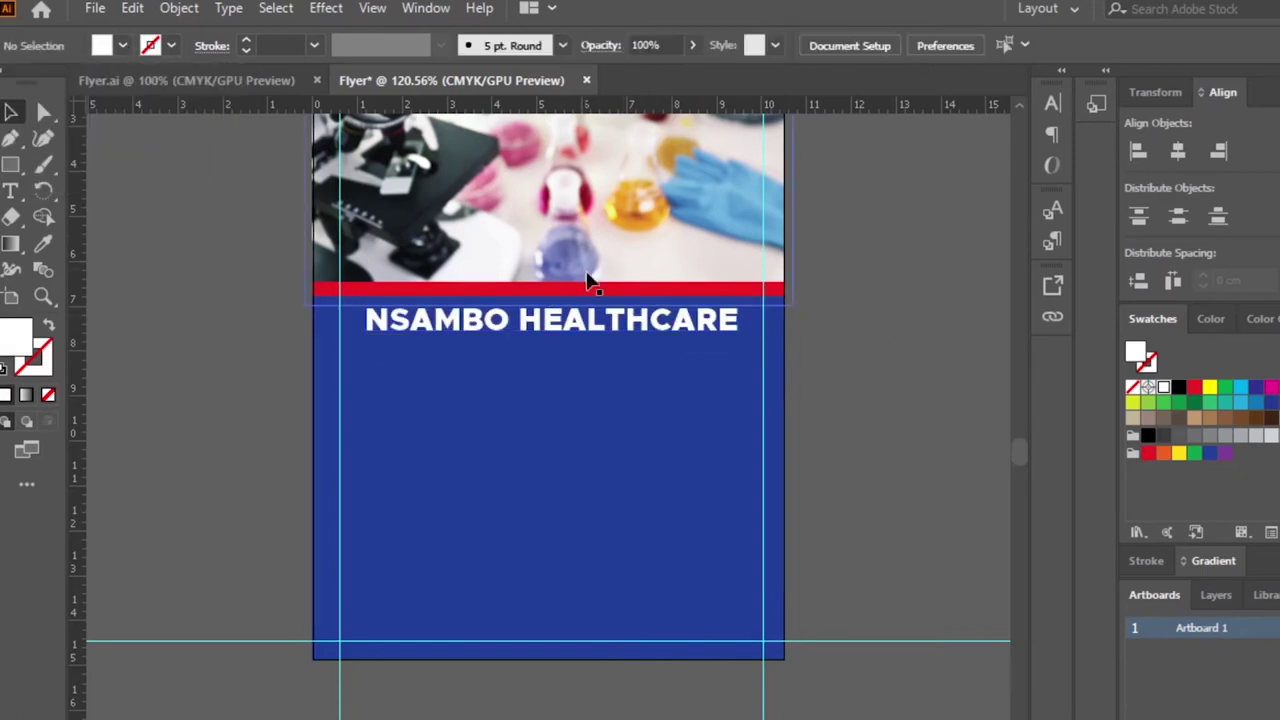
left_click(617, 333)
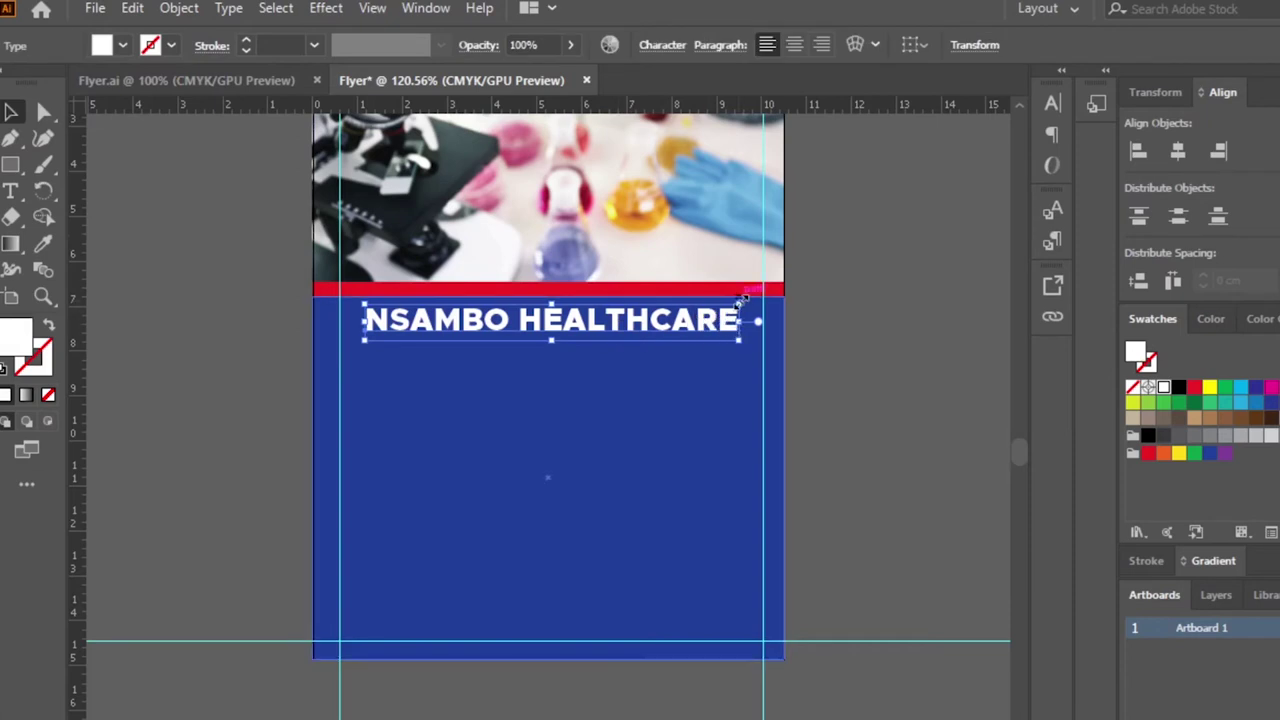
left_click_drag(744, 298, 738, 302)
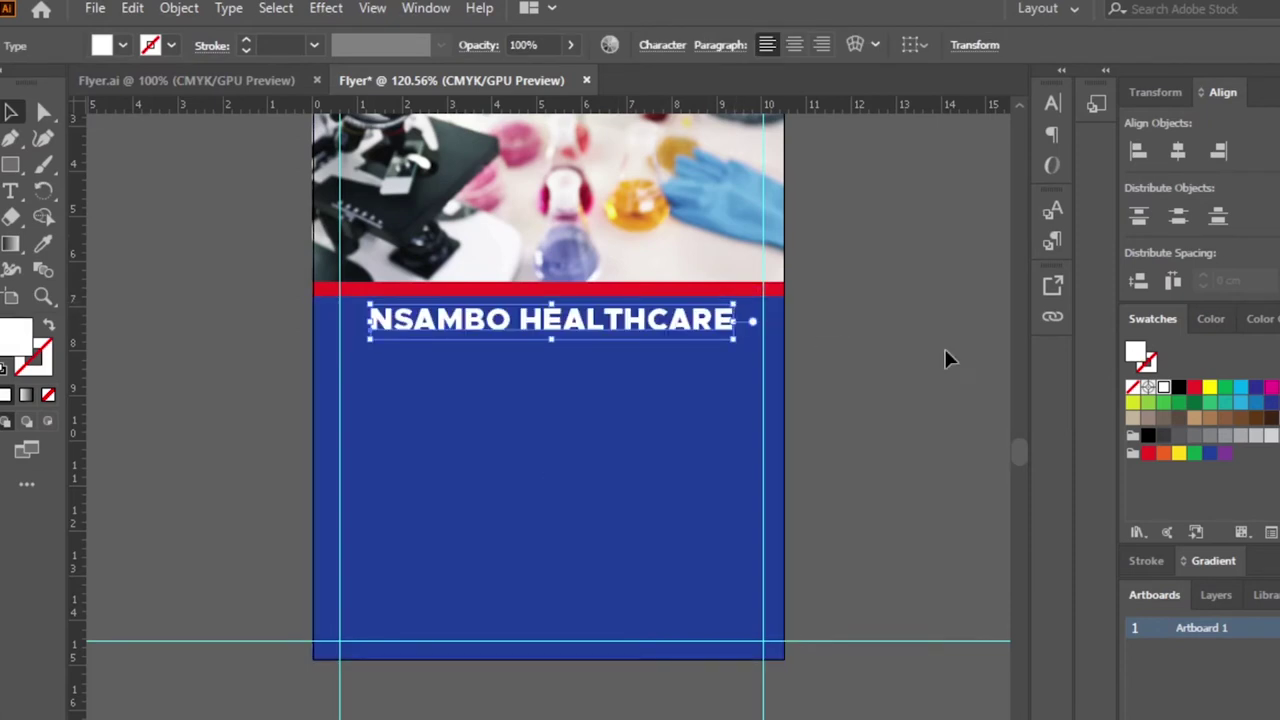
Step: Set the whole NSAMBO HEALTHCARE heading to 18 pt
double_click(636, 322)
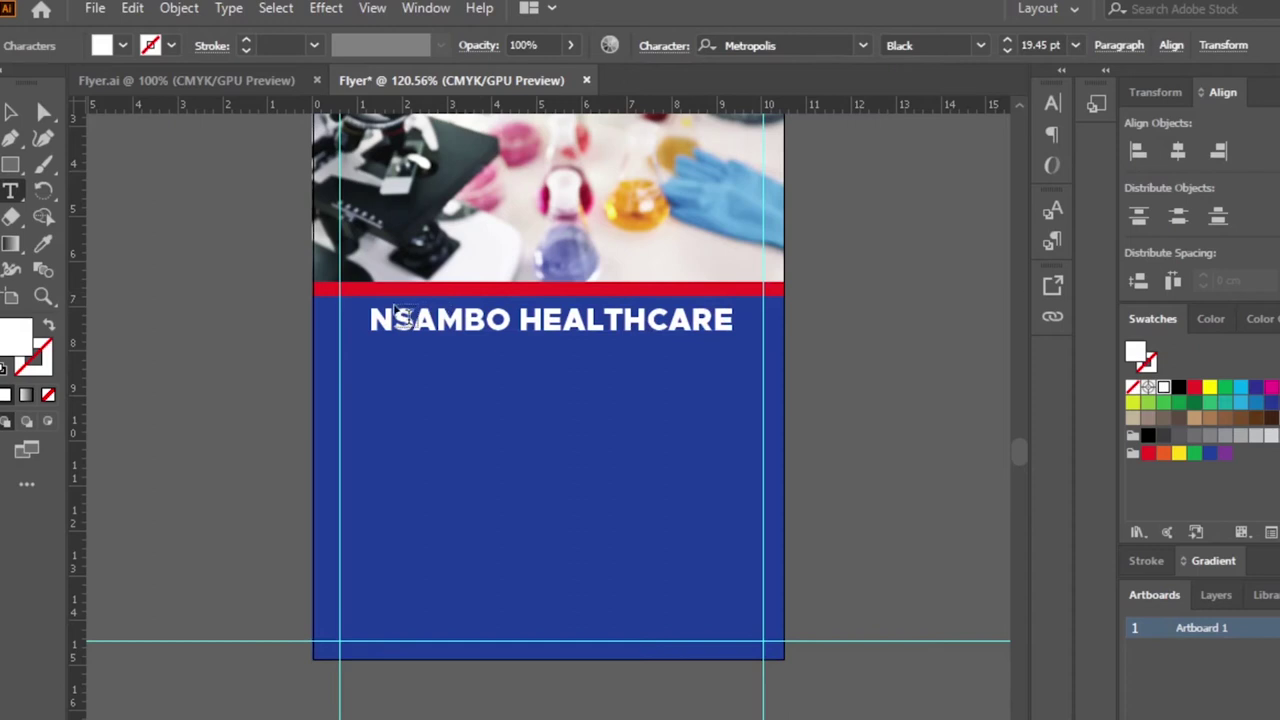
left_click_drag(372, 318, 975, 310)
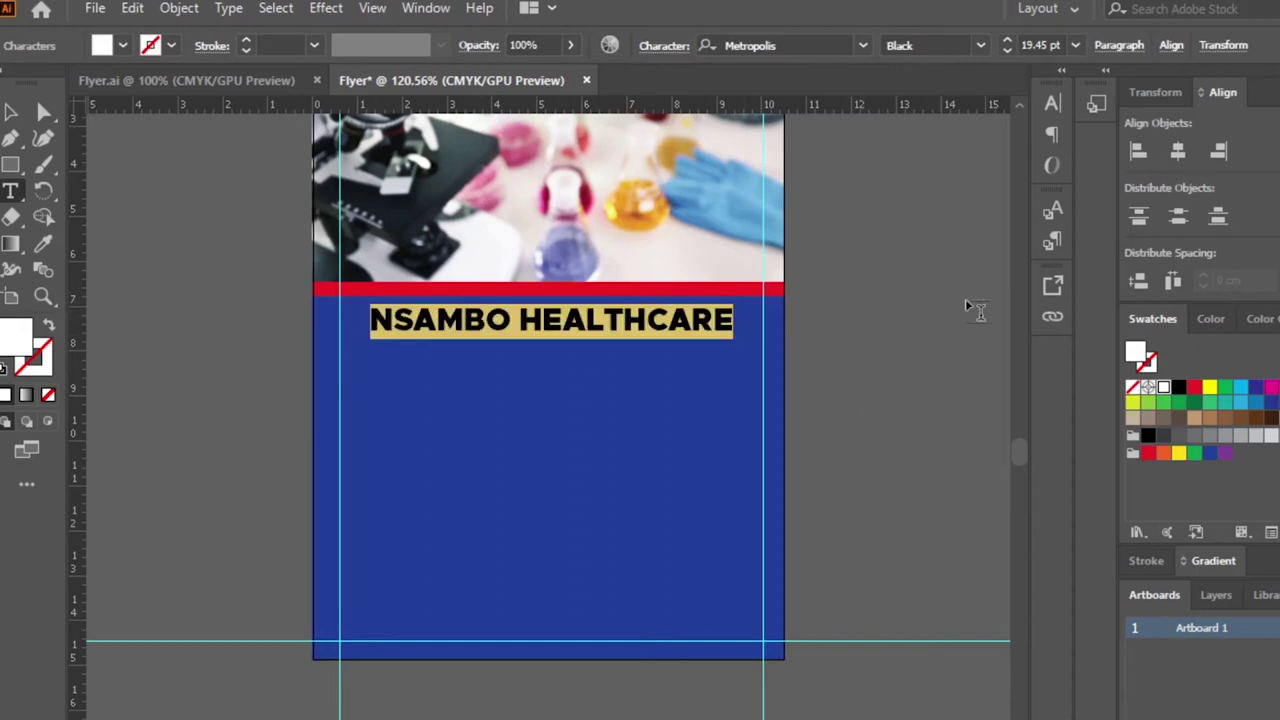
left_click(1050, 45)
type("18")
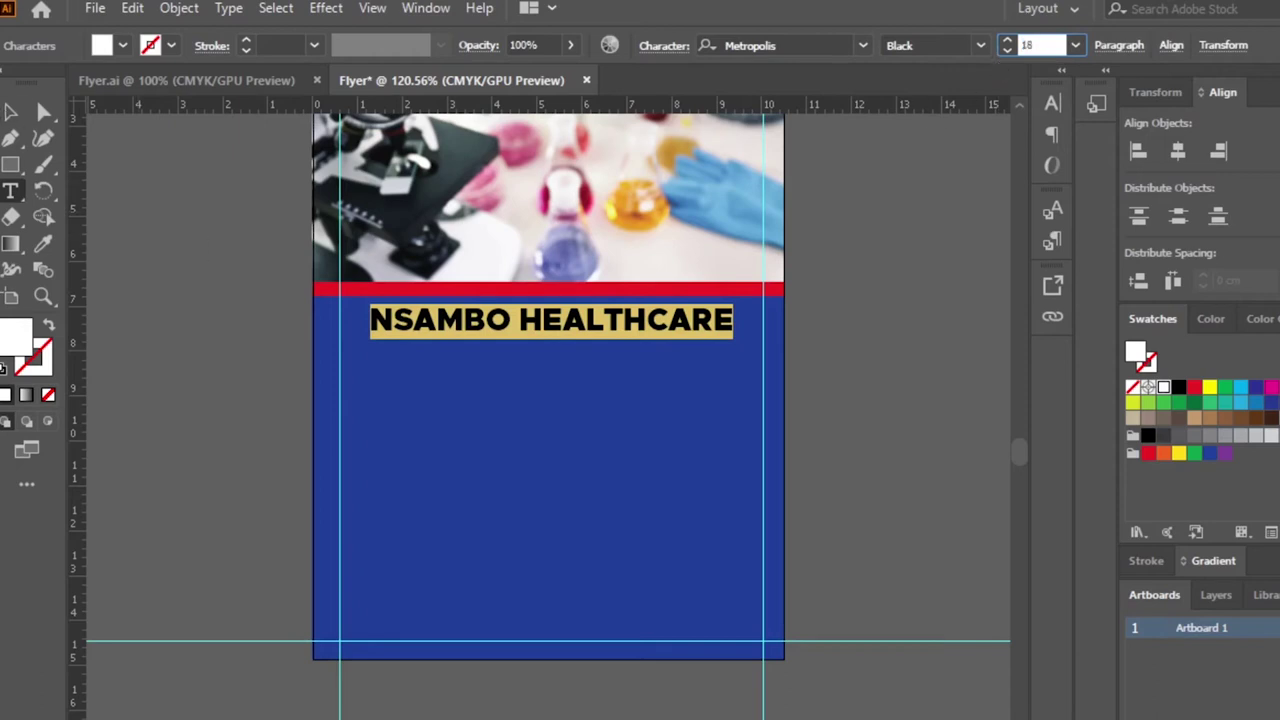
key("Return")
key("Escape")
left_click(877, 382)
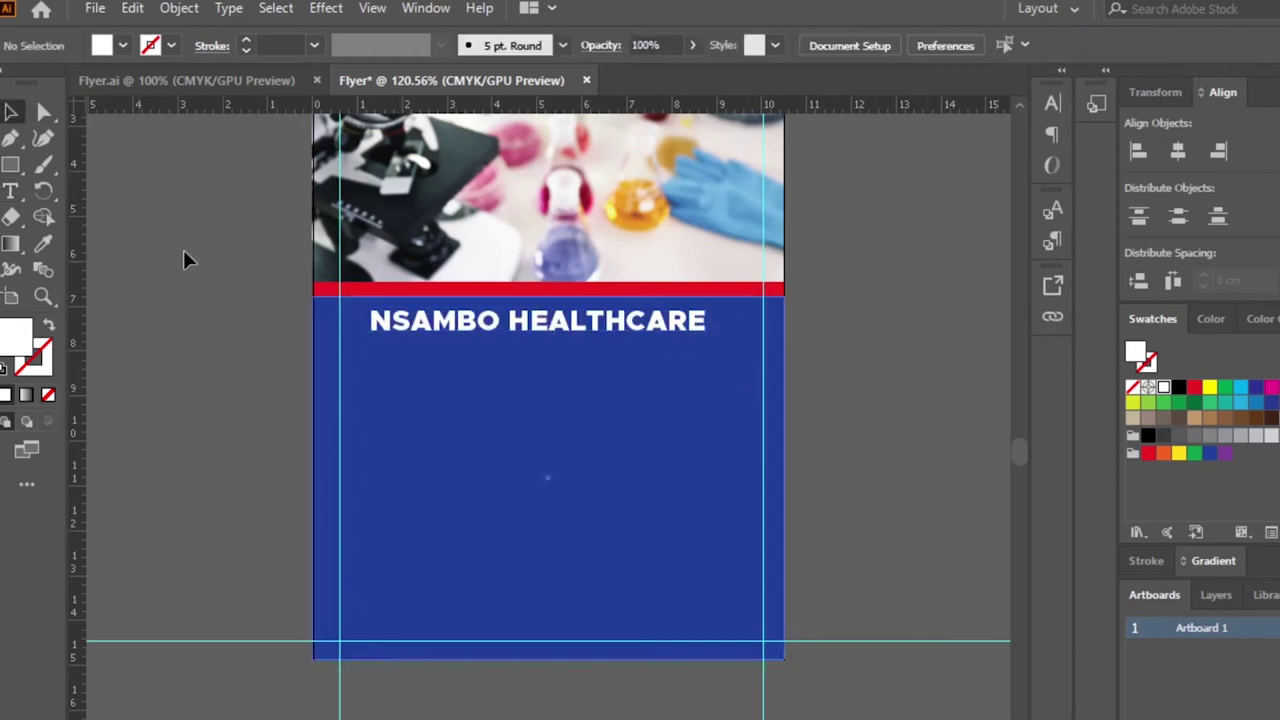
left_click(540, 330)
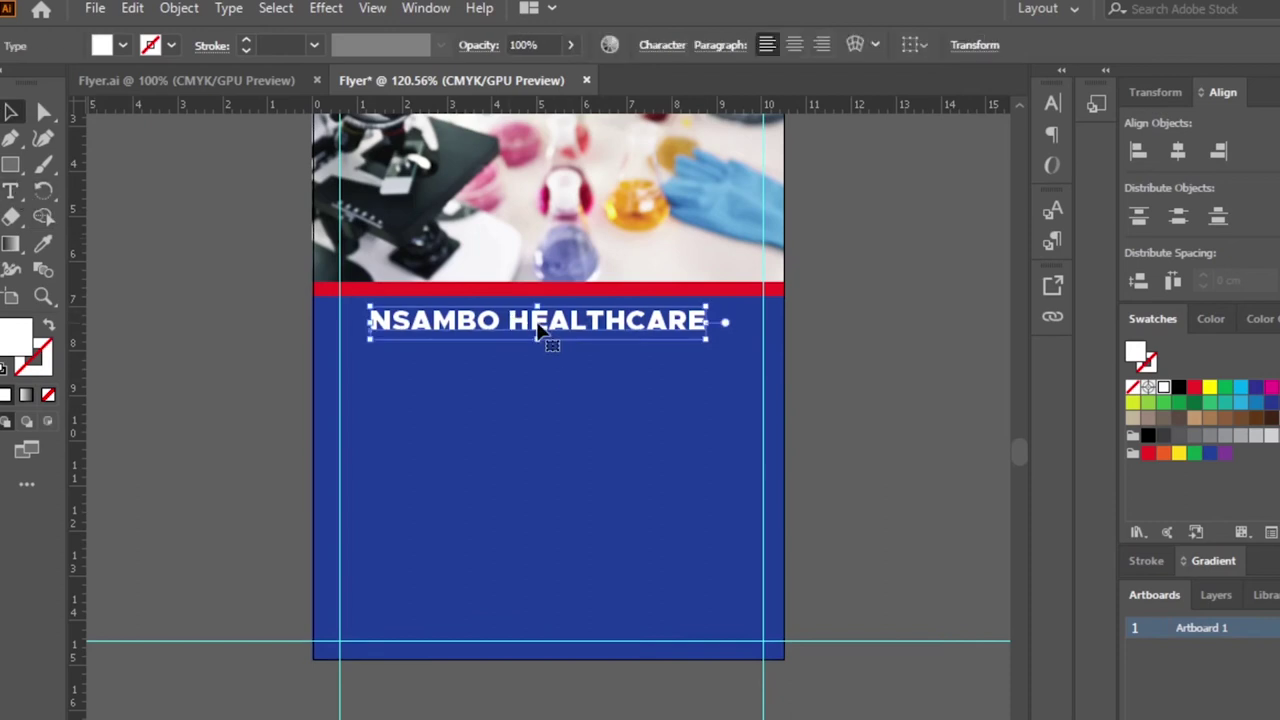
Step: Duplicate the heading just below it and retype the copy as MEDICAL CLINICAS
left_click_drag(540, 326, 538, 365)
key("t")
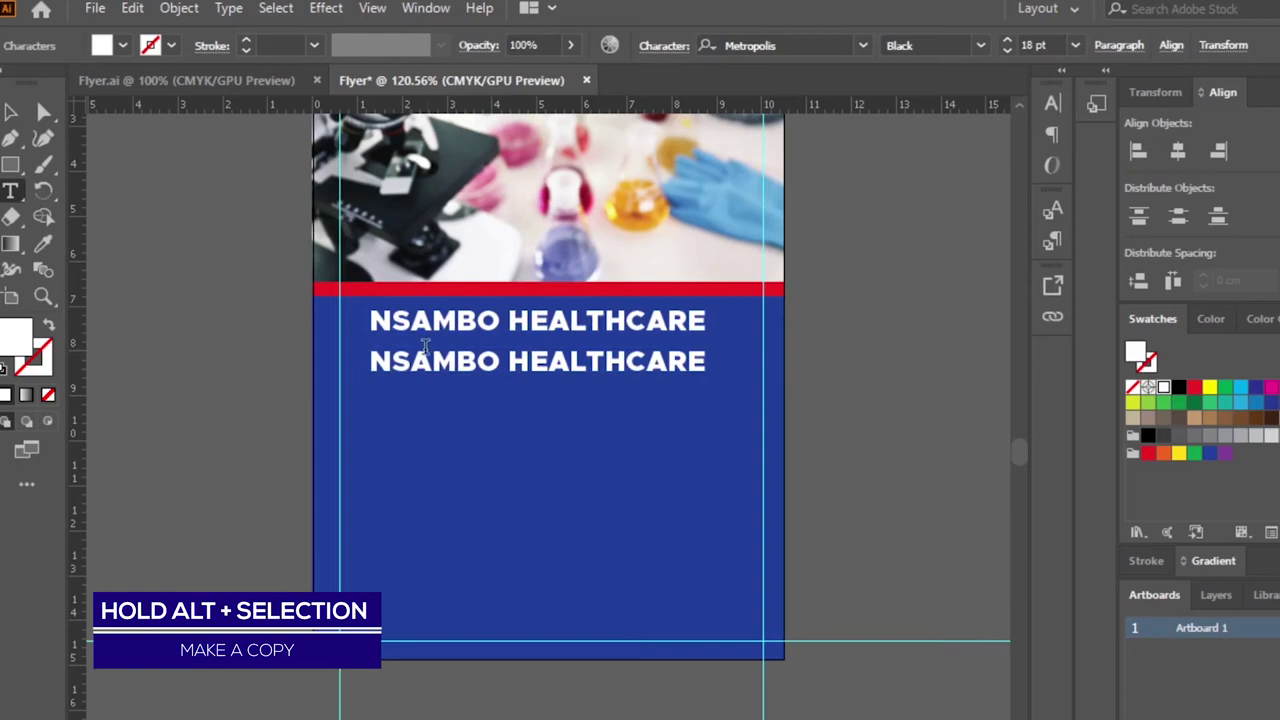
left_click_drag(372, 362, 748, 449)
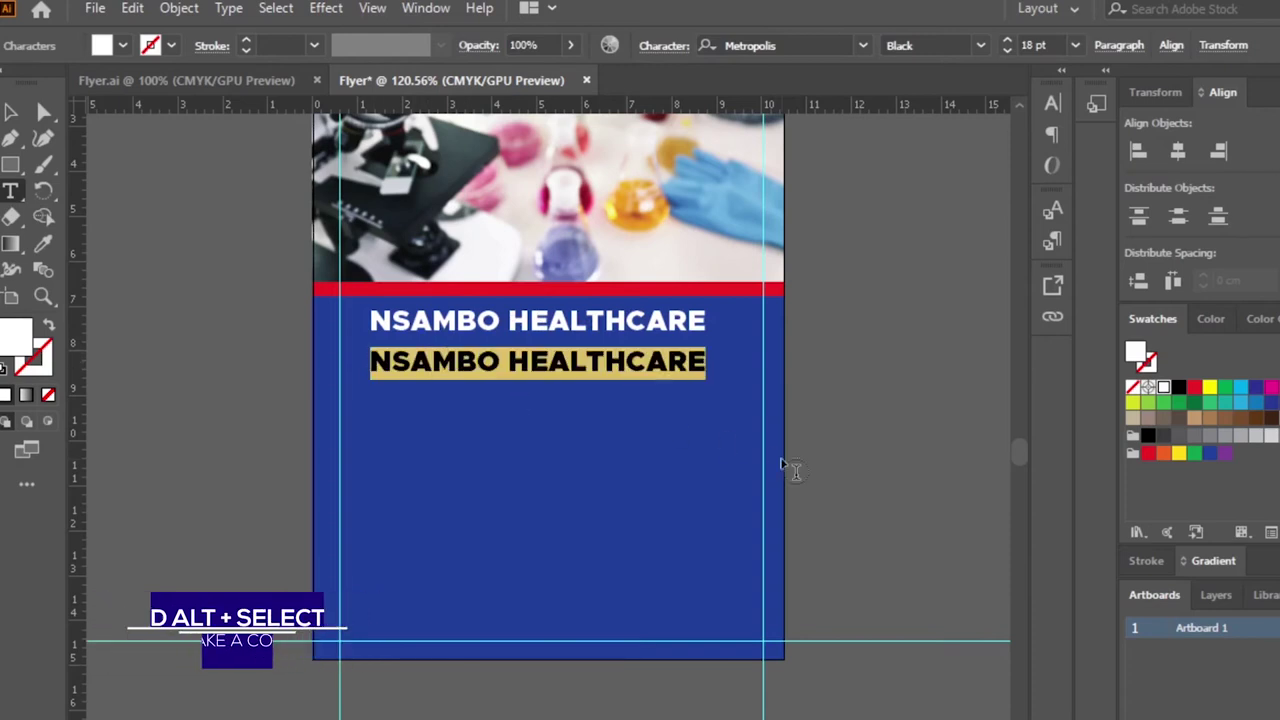
type("MEDICA")
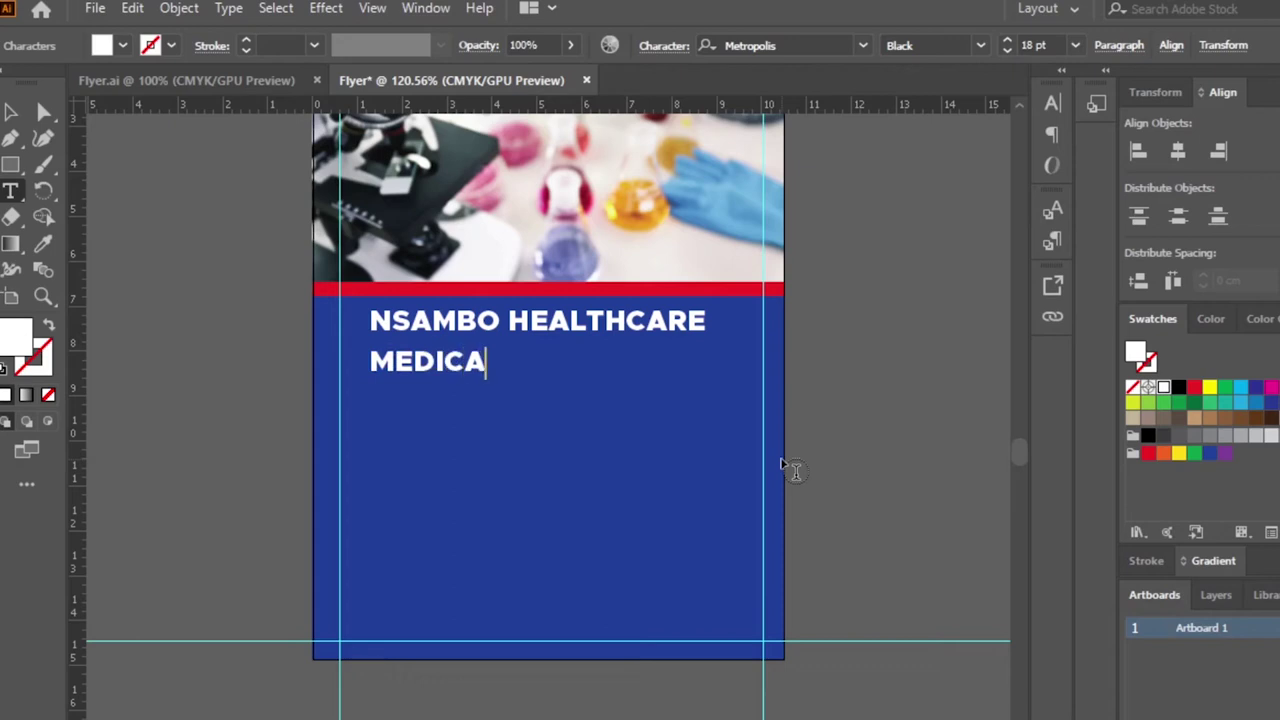
type("L CLINICAS")
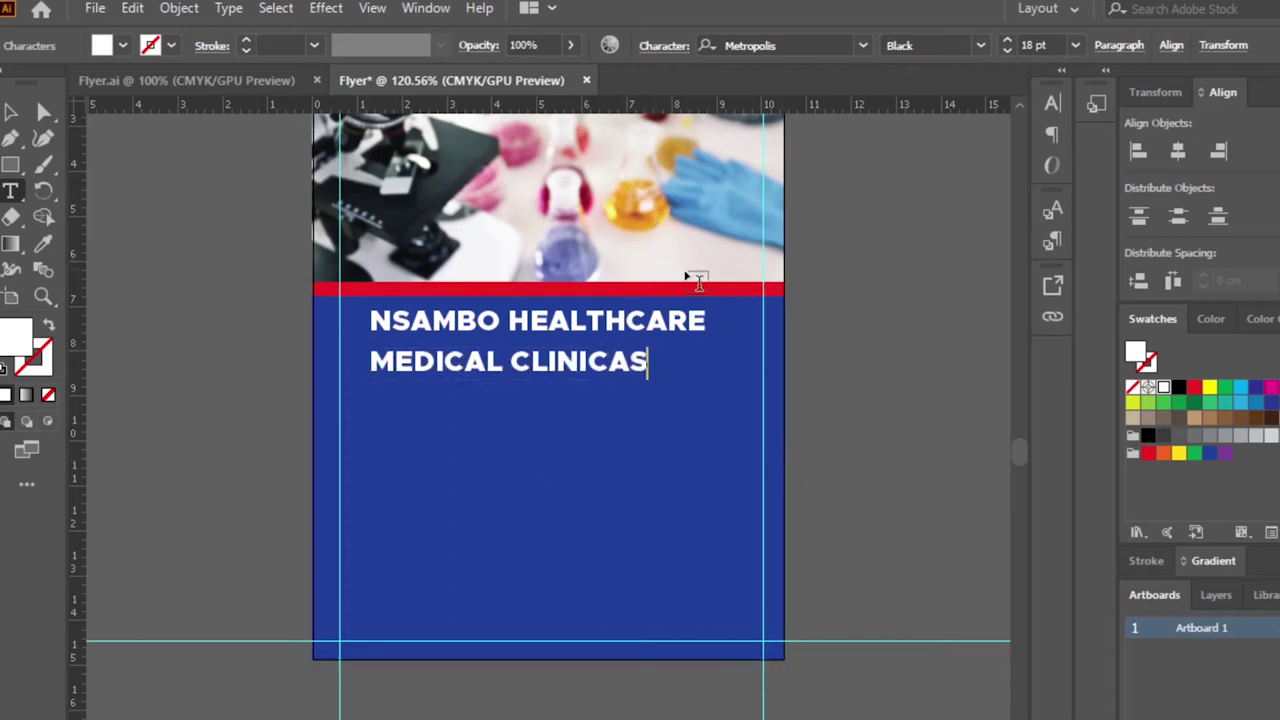
Step: Delete the stray 'AS' so the second line reads MEDICAL CLINIC
key("shift+Home")
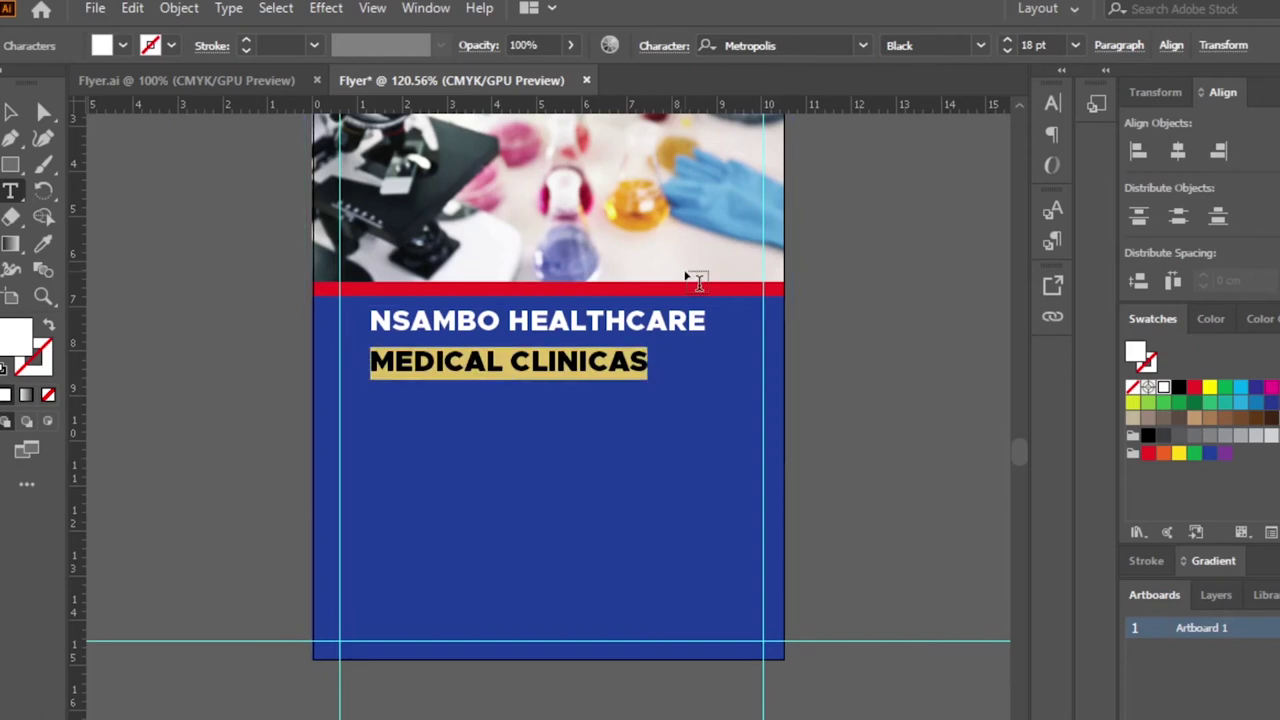
left_click(636, 366)
left_click_drag(608, 362, 688, 382)
key("ctrl+shift+a")
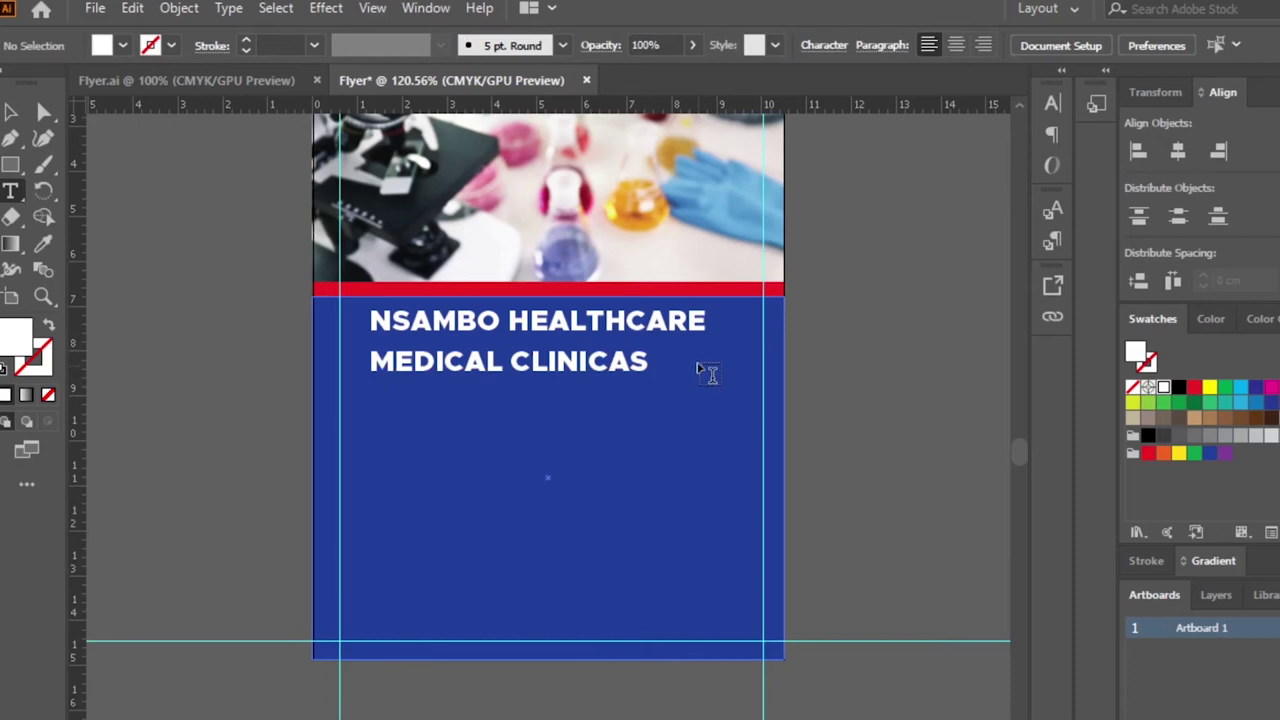
left_click(655, 378)
key("BackSpace")
key("BackSpace")
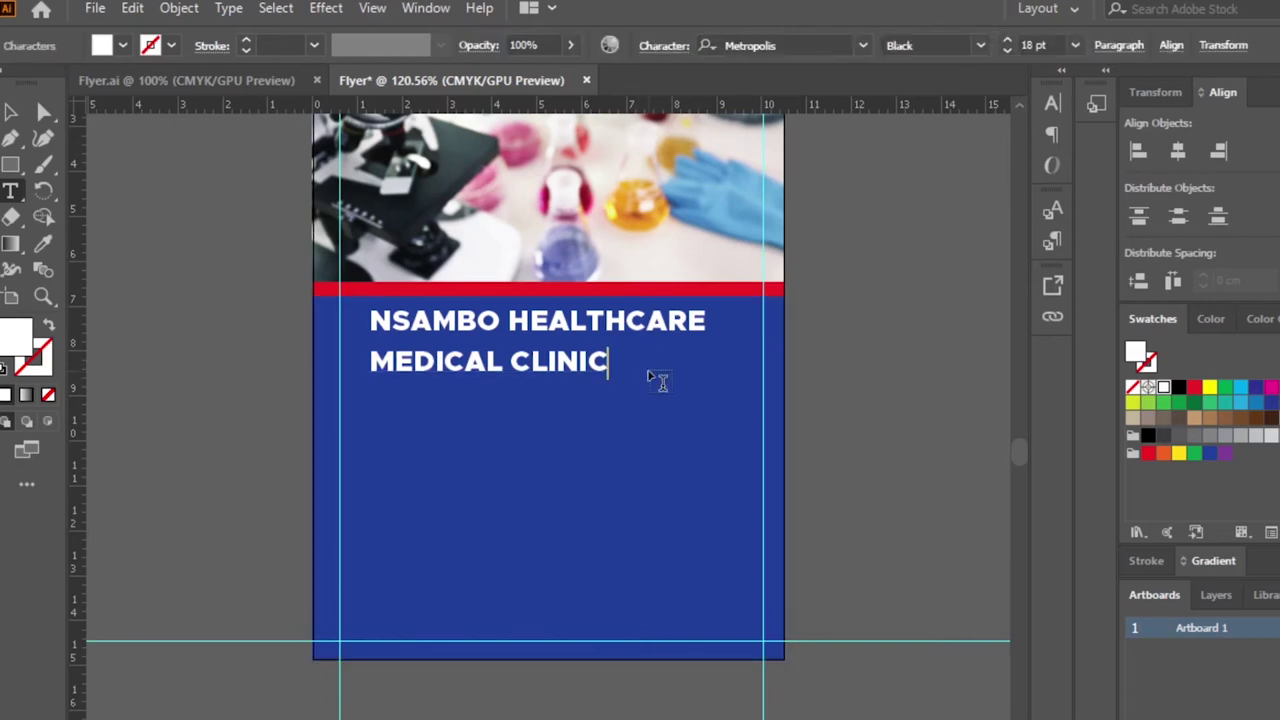
Step: Set the MEDICAL CLINIC line to Regular weight at 9 pt
key("shift+Home")
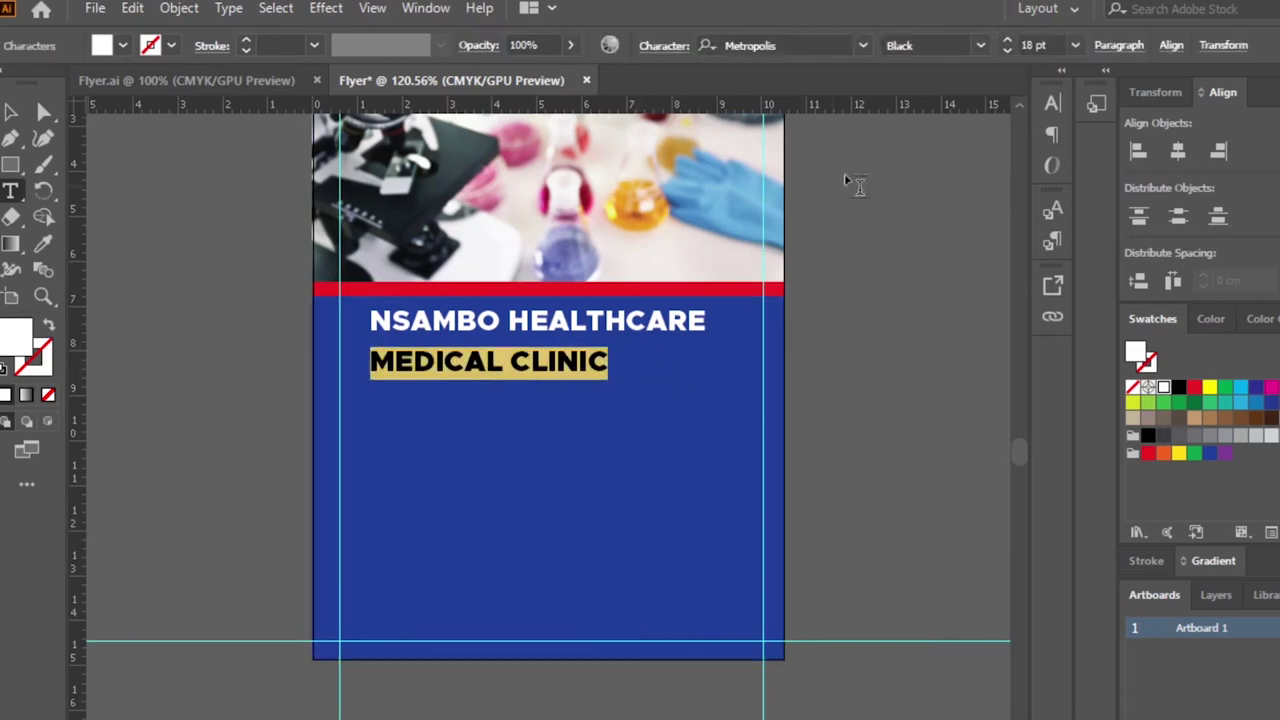
left_click(981, 45)
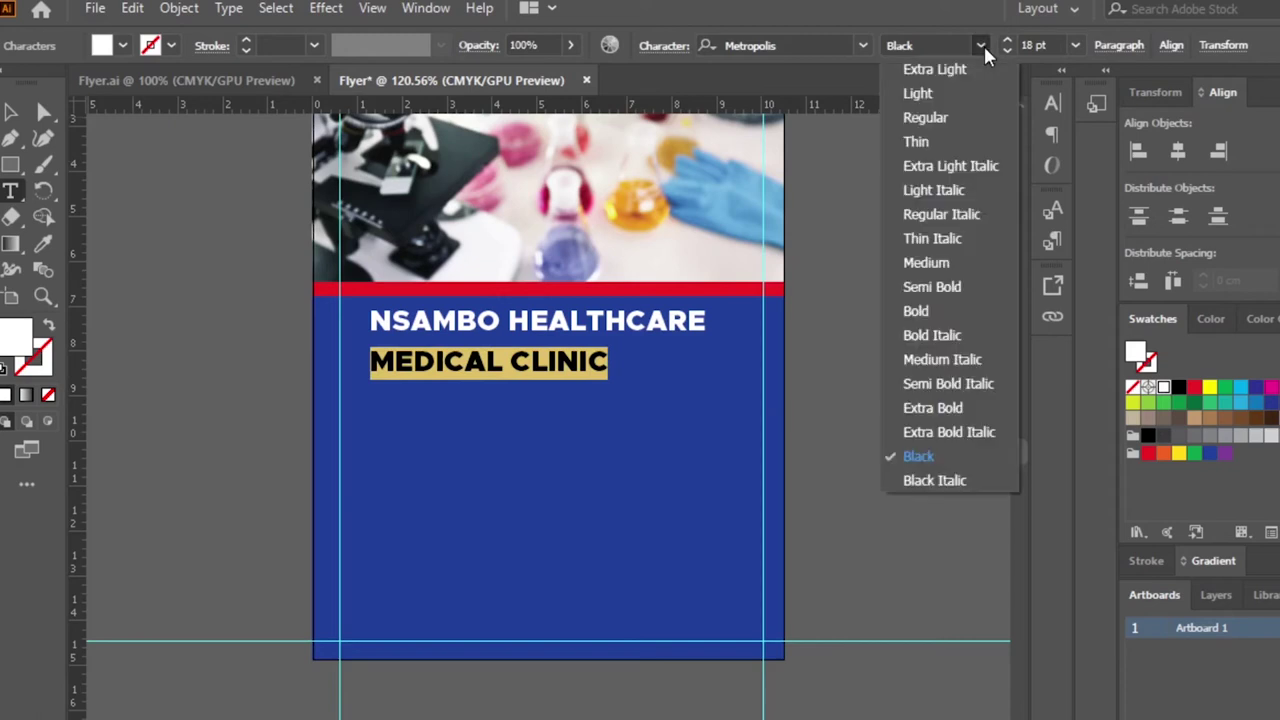
left_click(940, 118)
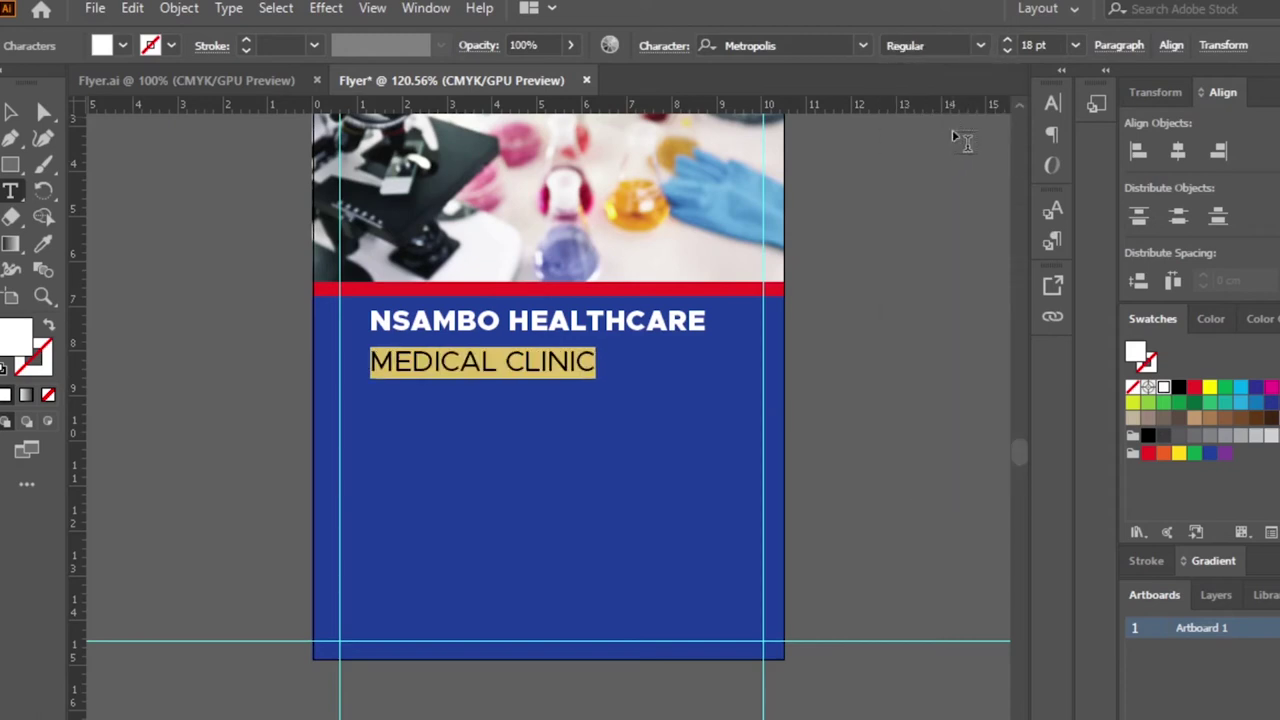
left_click(1040, 45)
type("9")
left_click(11, 112)
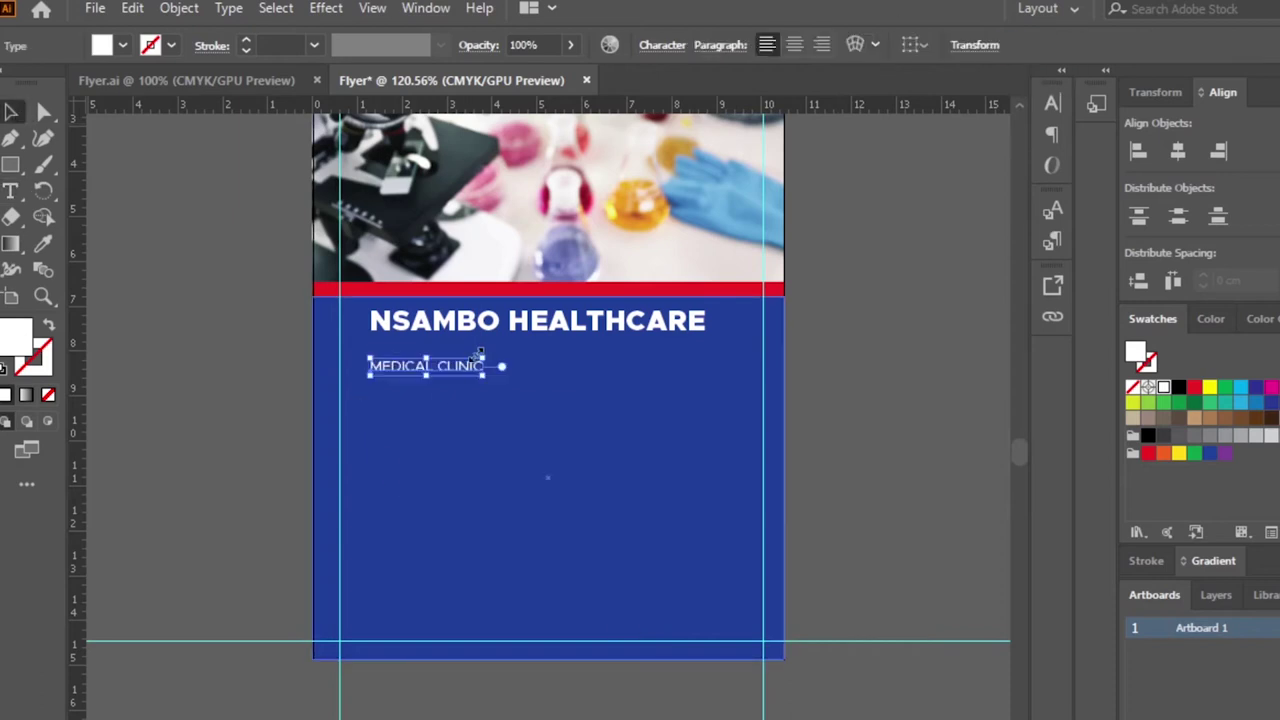
Step: Move MEDICAL CLINIC to sit just beneath the NSAMBO HEALTHCARE heading
left_click_drag(480, 354, 545, 362)
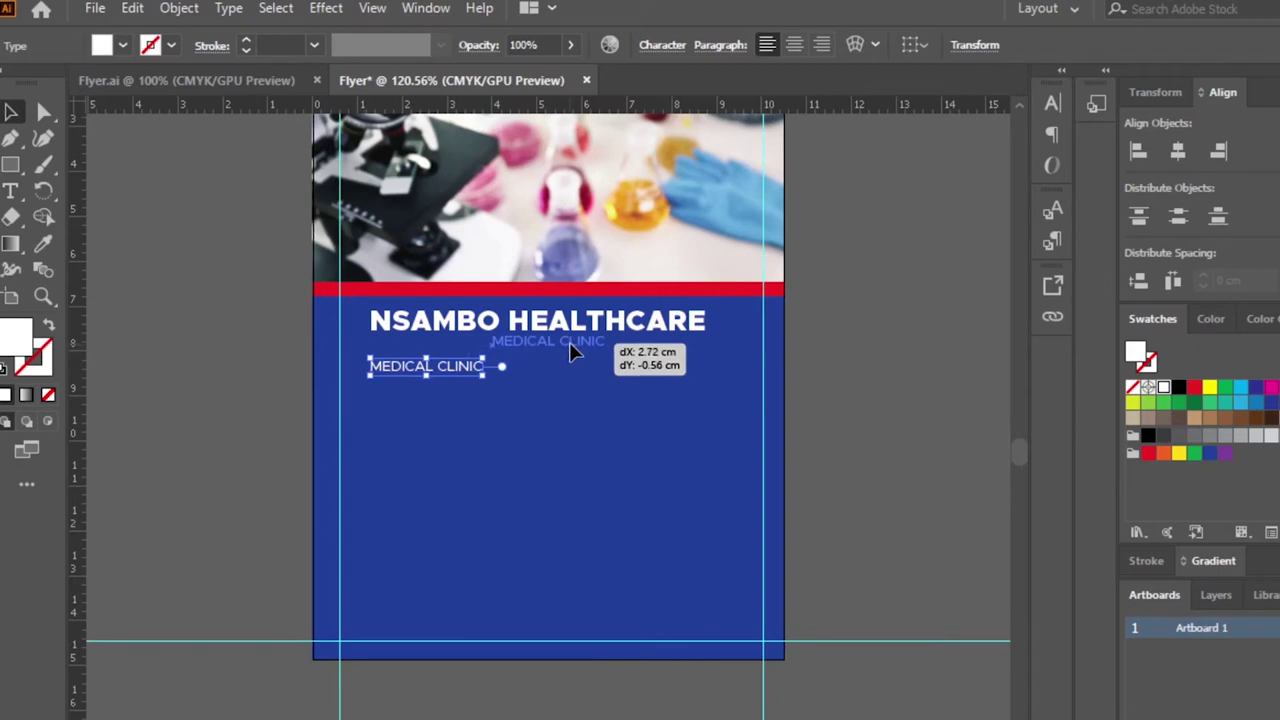
left_click_drag(559, 357, 567, 350)
double_click(566, 357)
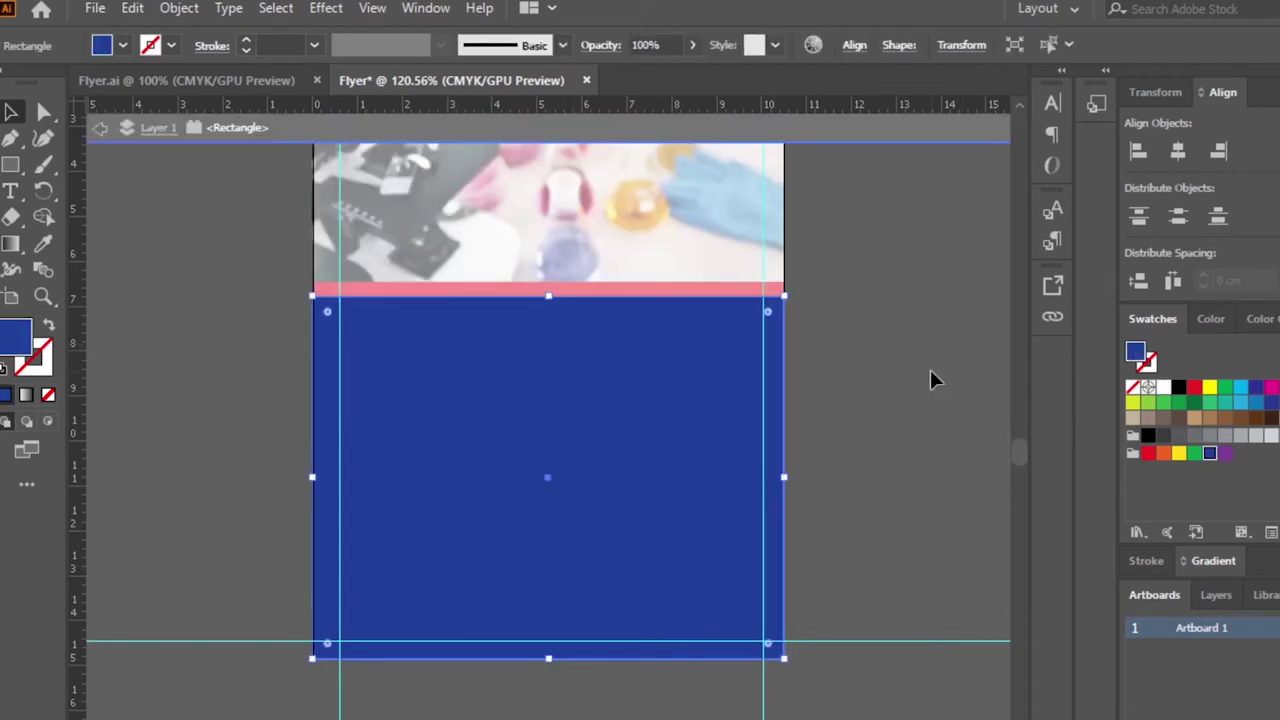
double_click(930, 369)
Step: Fill the MEDICAL CLINIC text yellow from the swatches
double_click(566, 340)
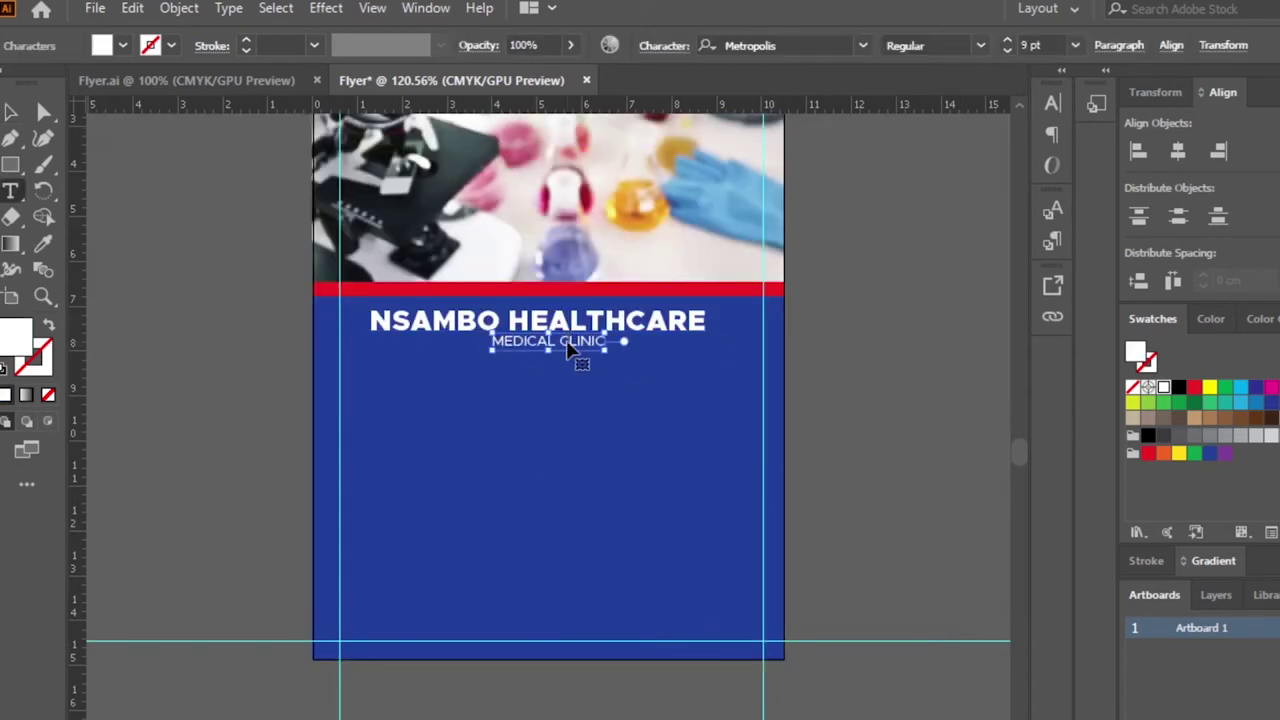
key("ctrl+a")
left_click(122, 45)
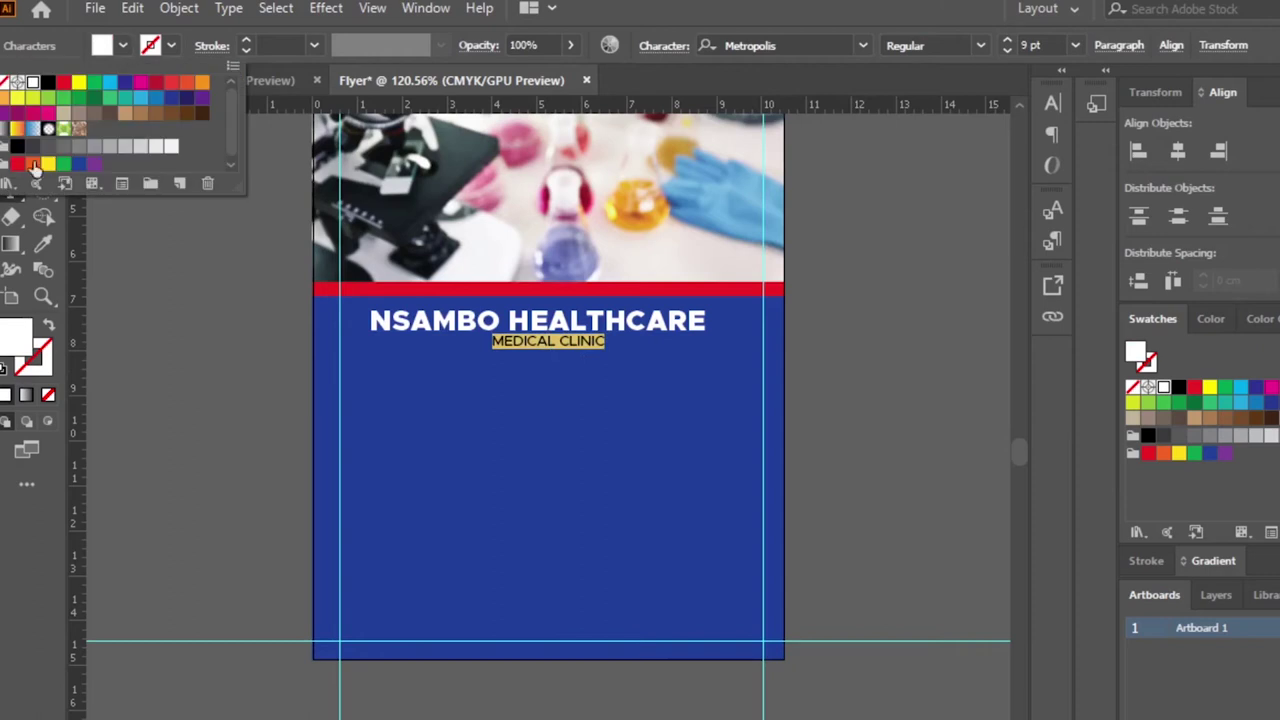
left_click(47, 164)
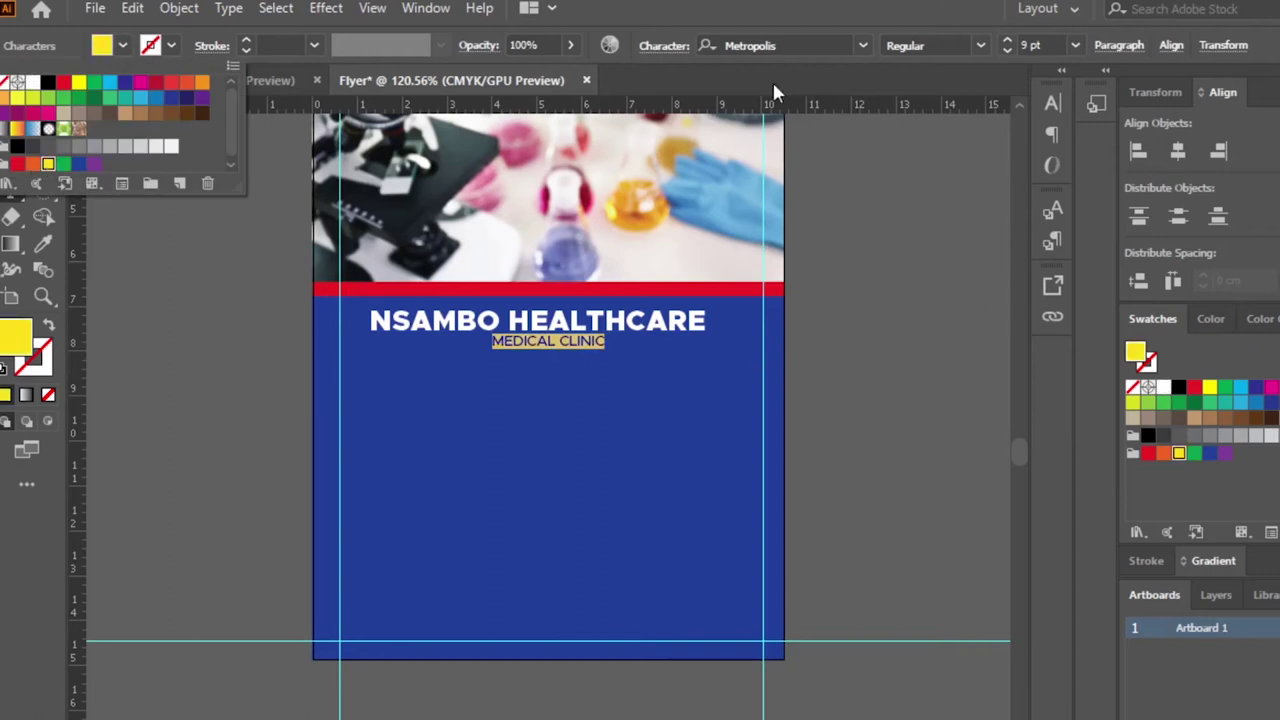
Step: Widen MEDICAL CLINIC's tracking to 181 and undo the accidental typing
left_click(662, 46)
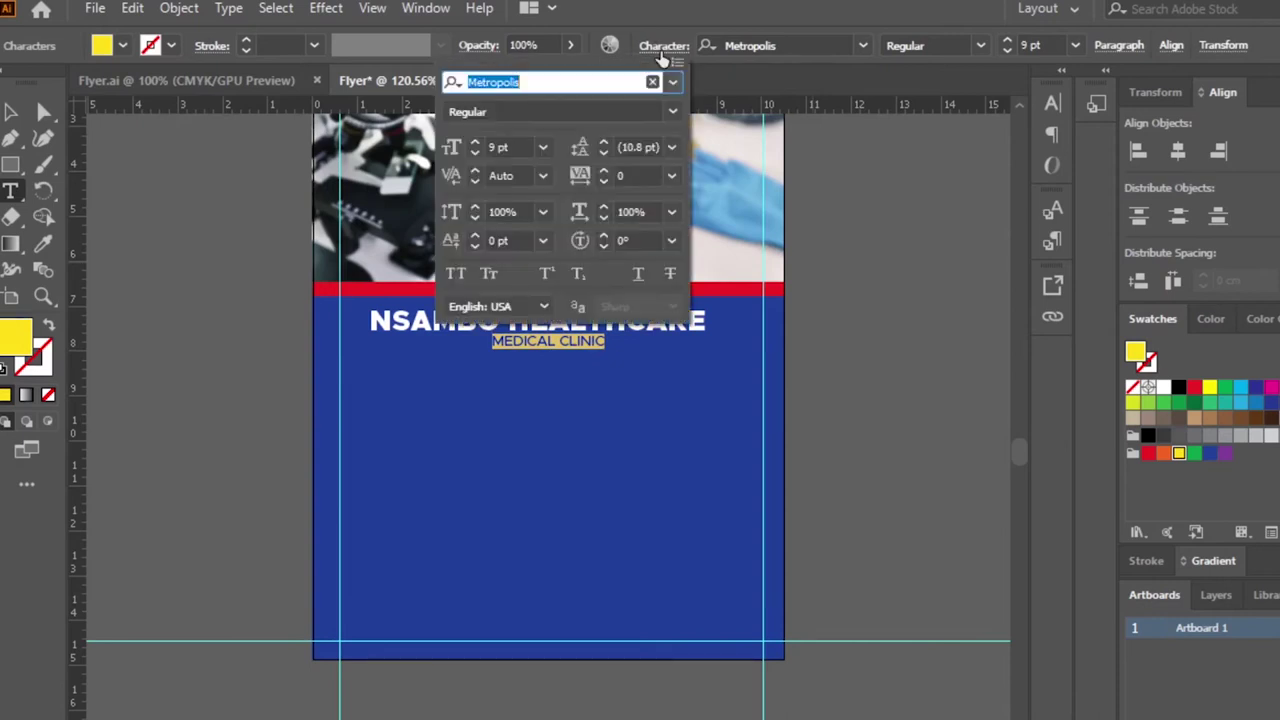
left_click(604, 171)
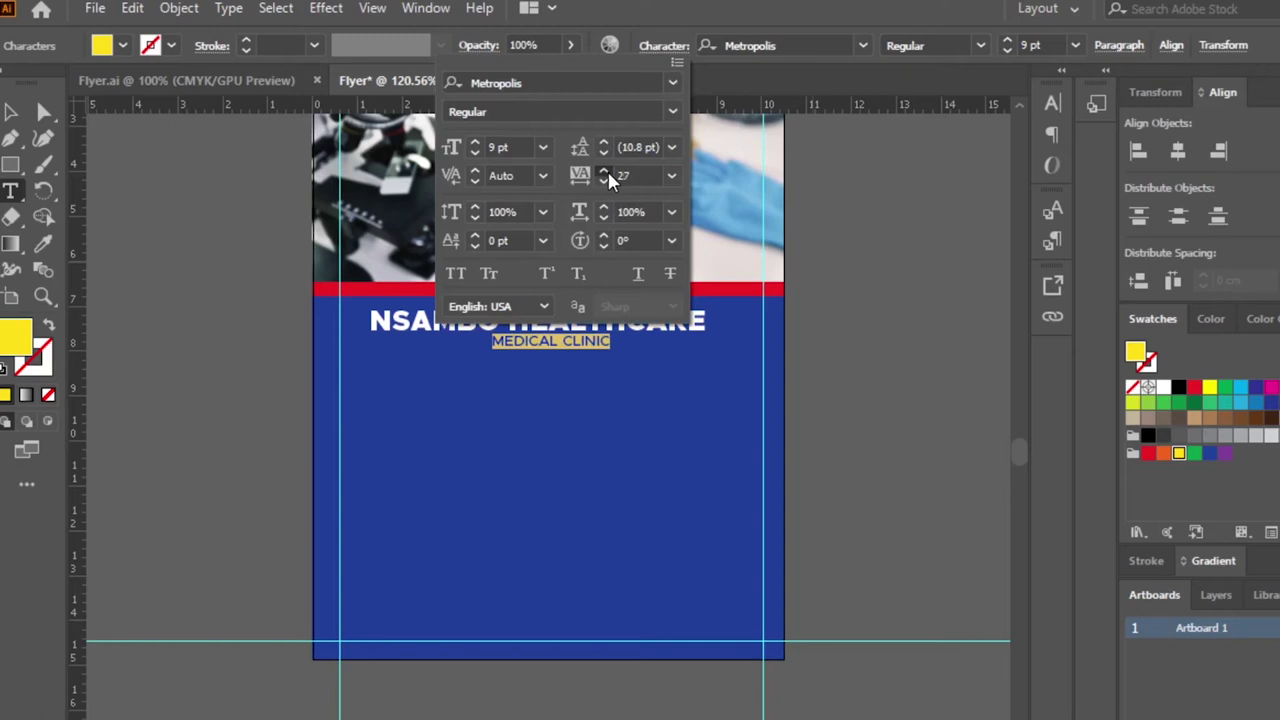
left_click_drag(607, 169, 646, 173)
left_click(605, 171)
key("Escape")
type("oo")
key("ctrl+z")
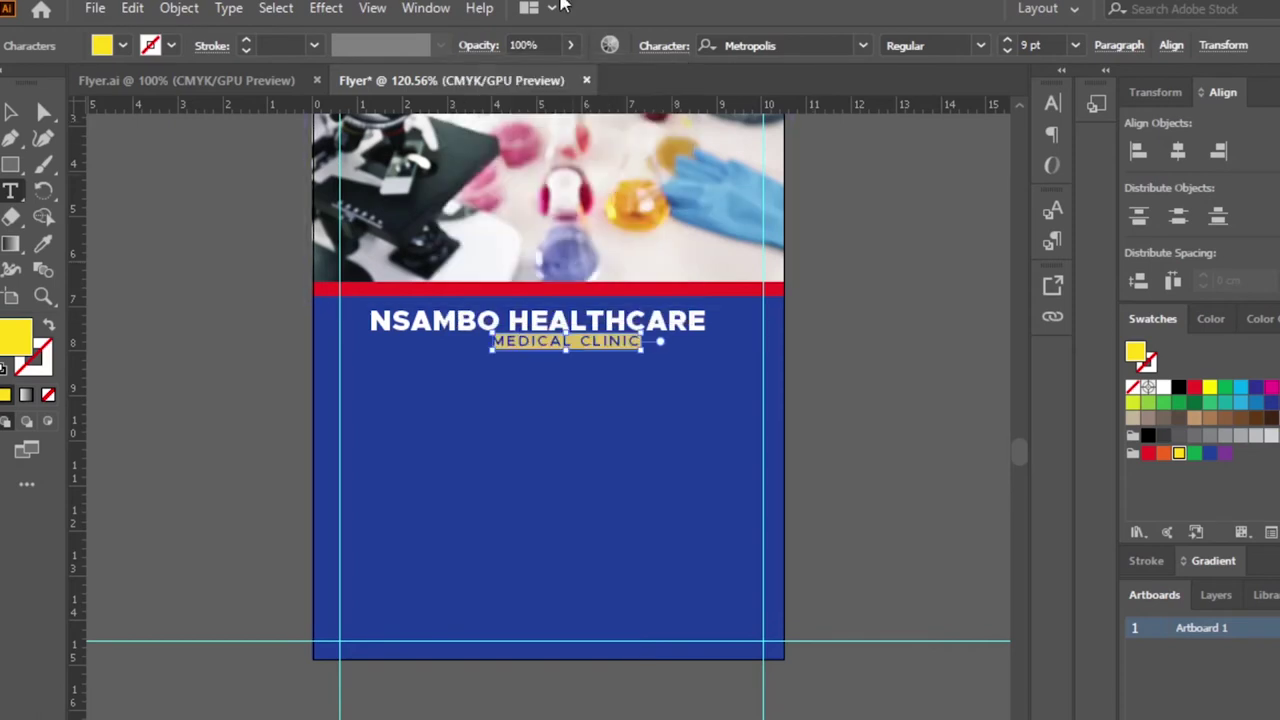
Step: Set MEDICAL CLINIC's tracking to 600
left_click(600, 150)
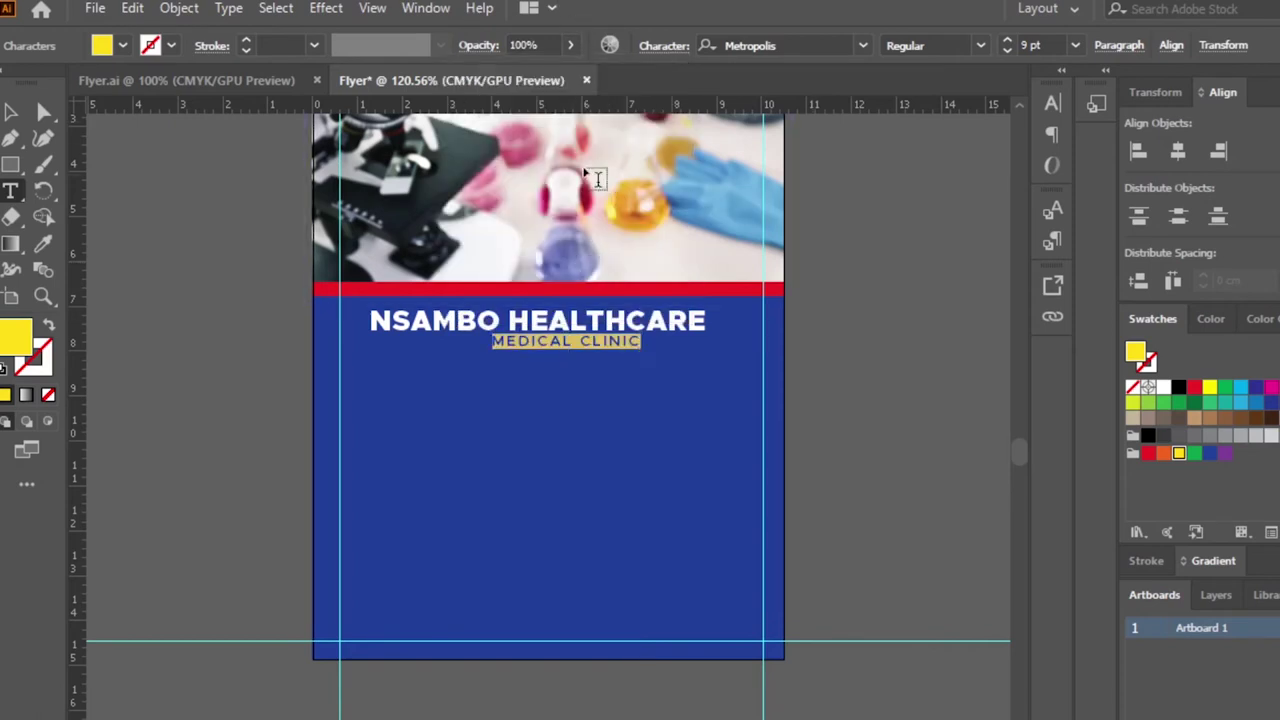
left_click(666, 50)
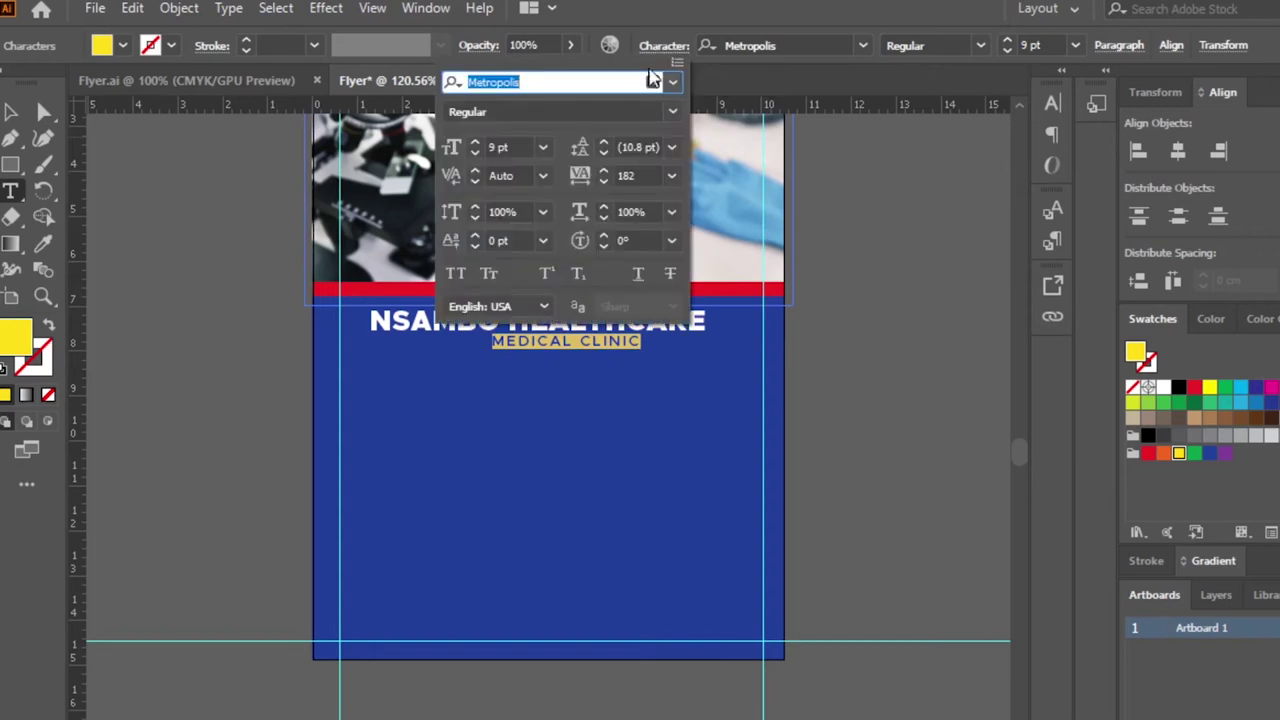
left_click(630, 174)
type("600")
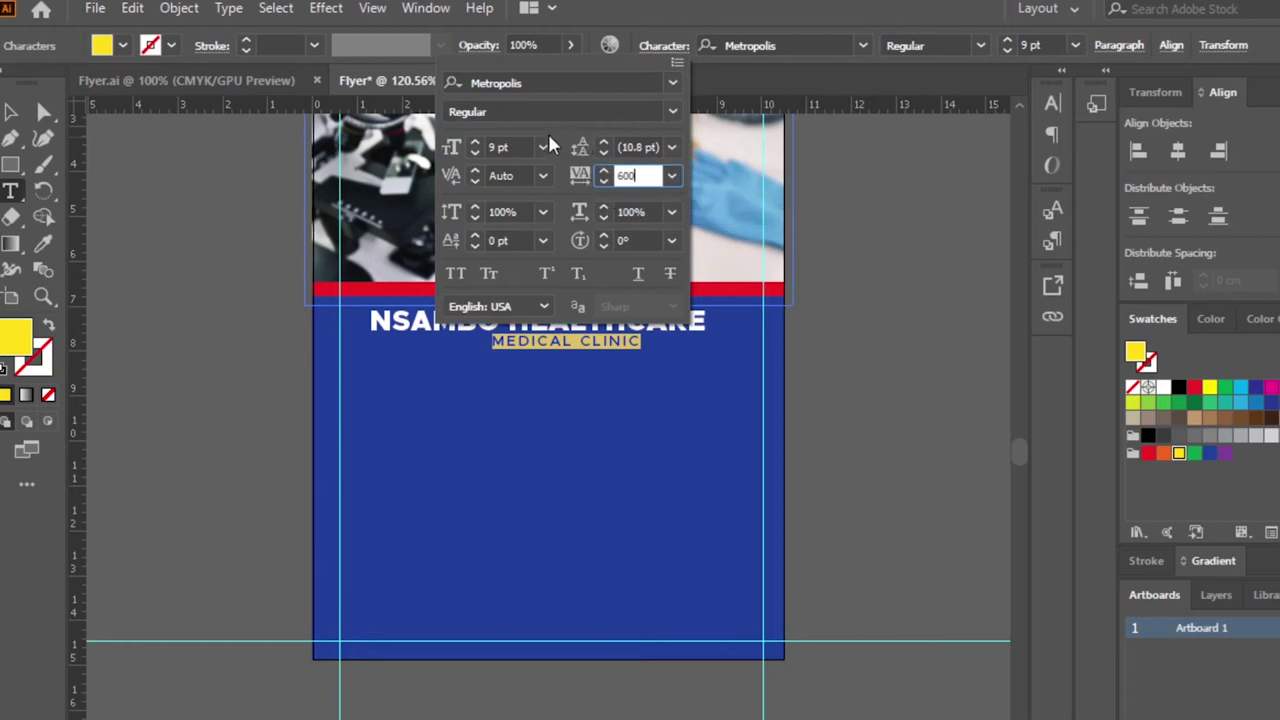
left_click(521, 147)
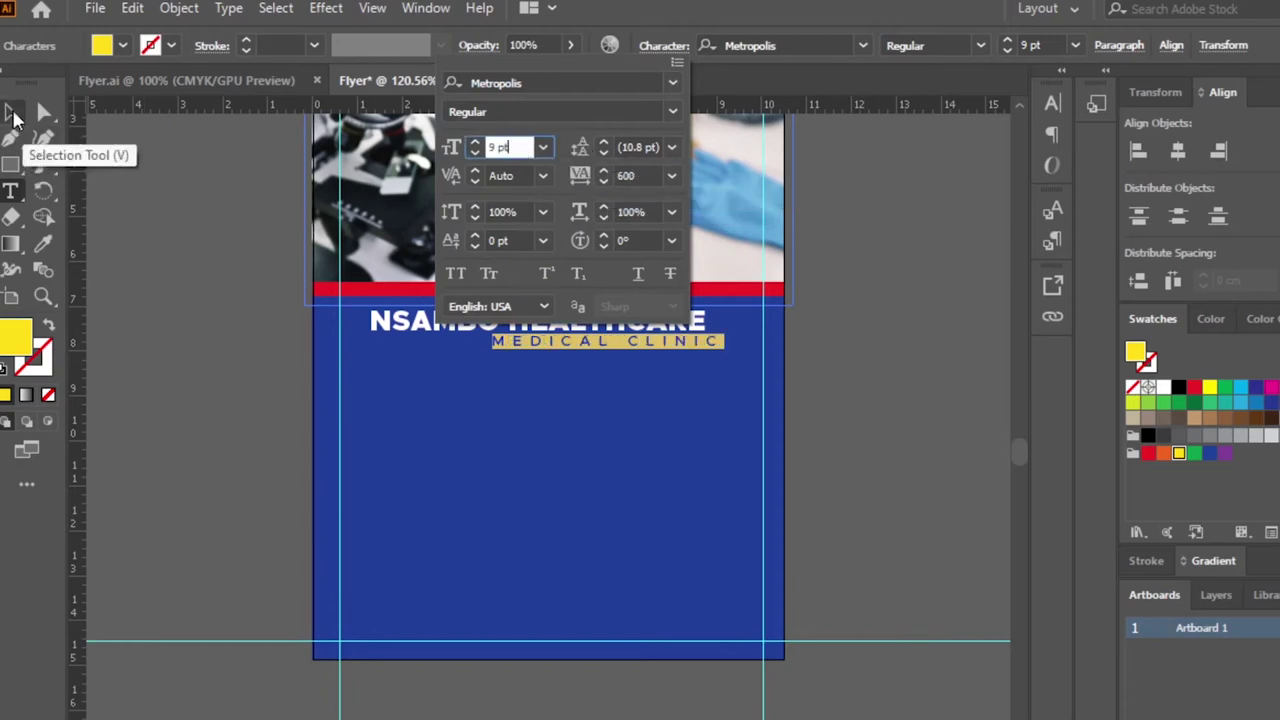
left_click(11, 113)
Step: Centre MEDICAL CLINIC horizontally under the NSAMBO HEALTHCARE heading
left_click_drag(675, 347, 597, 344)
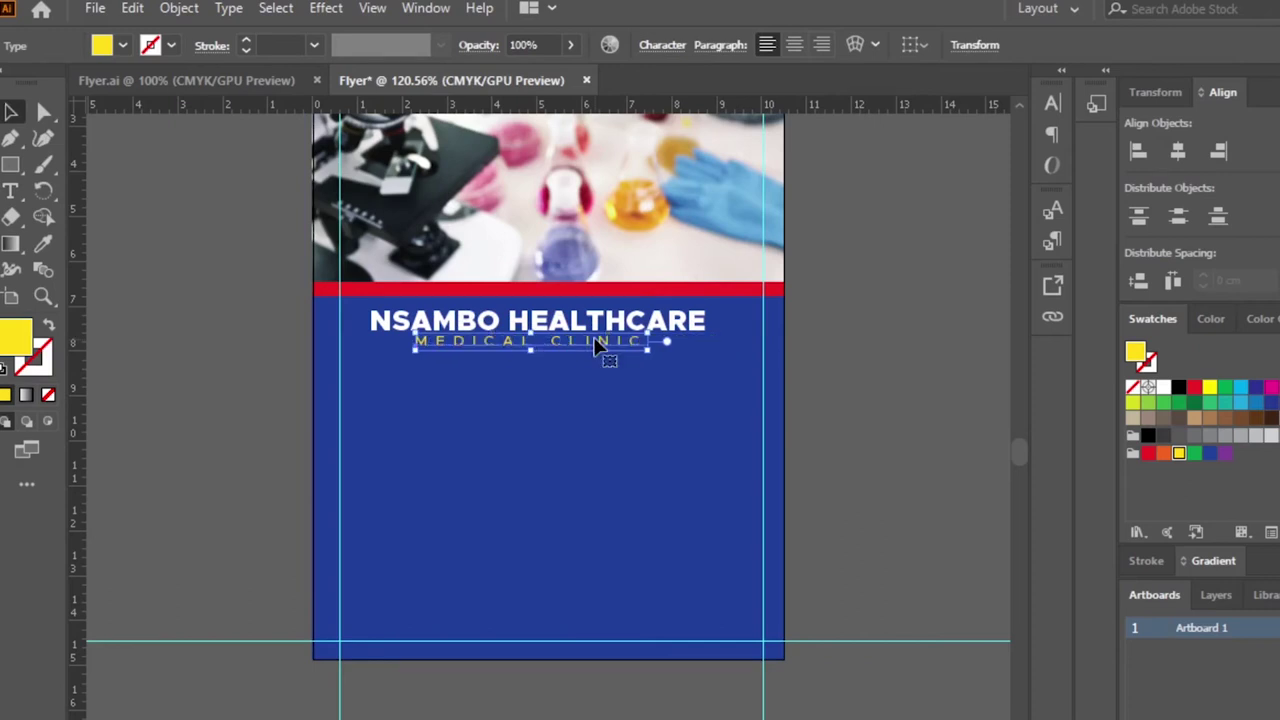
left_click(612, 318, "shift")
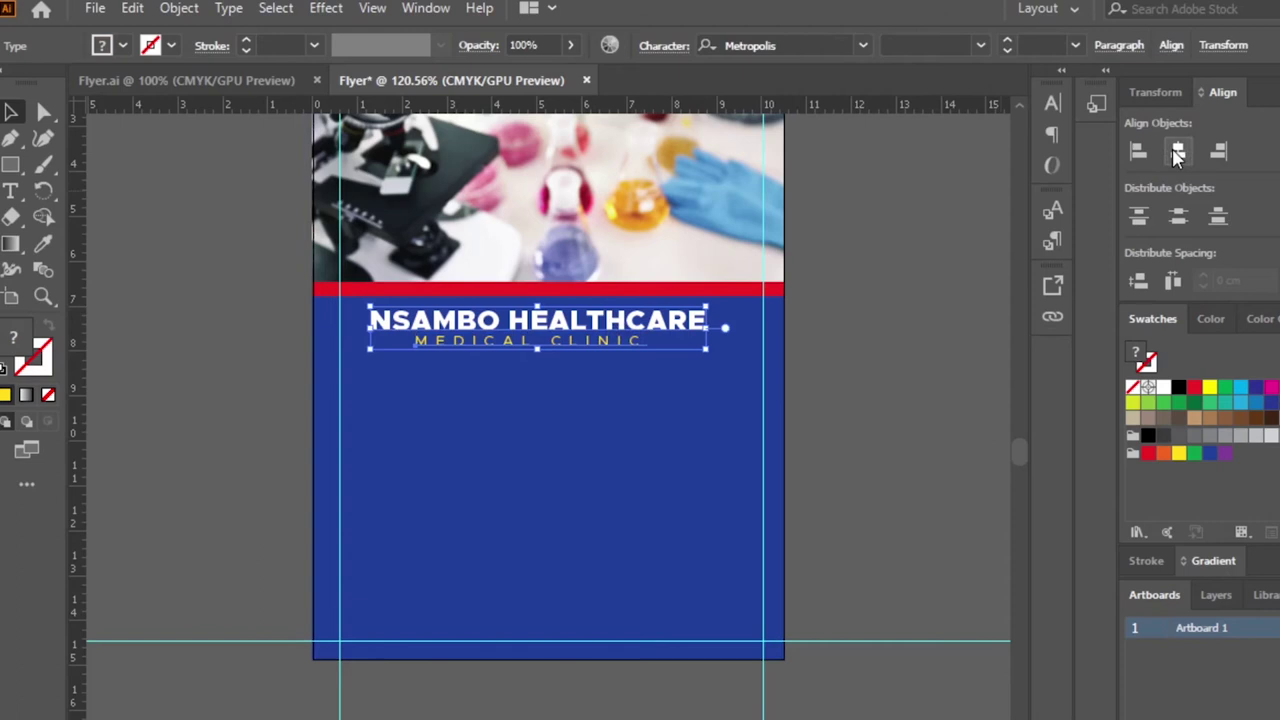
left_click(1177, 149)
left_click(900, 322)
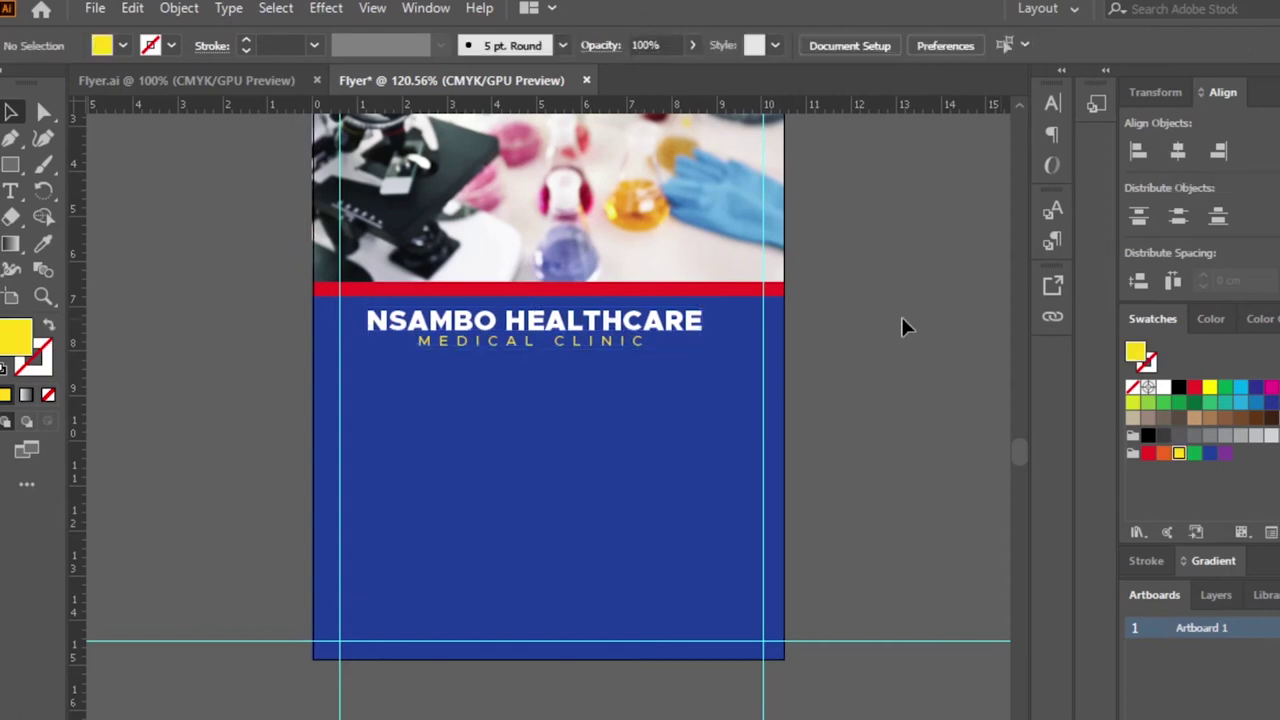
scroll(902, 318, "down", 1)
Step: Change MEDICAL CLINIC's font style to Metropolis Medium
left_click(580, 288)
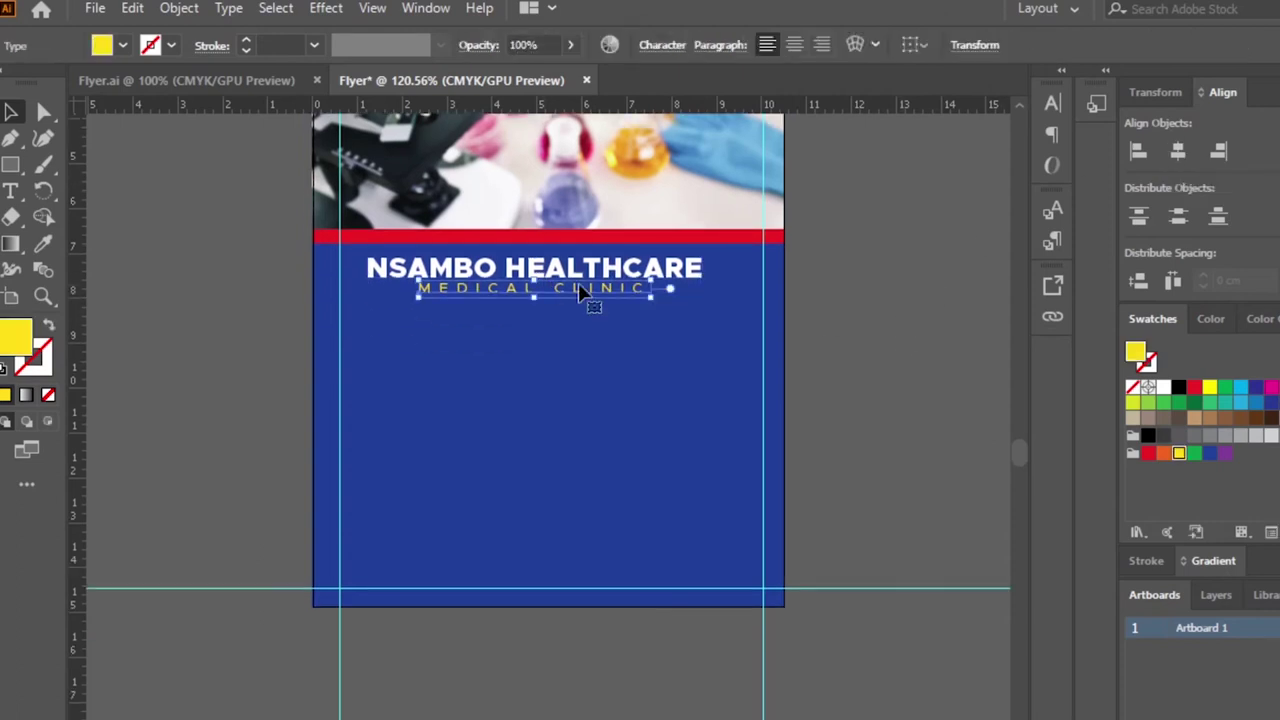
triple_click(580, 288)
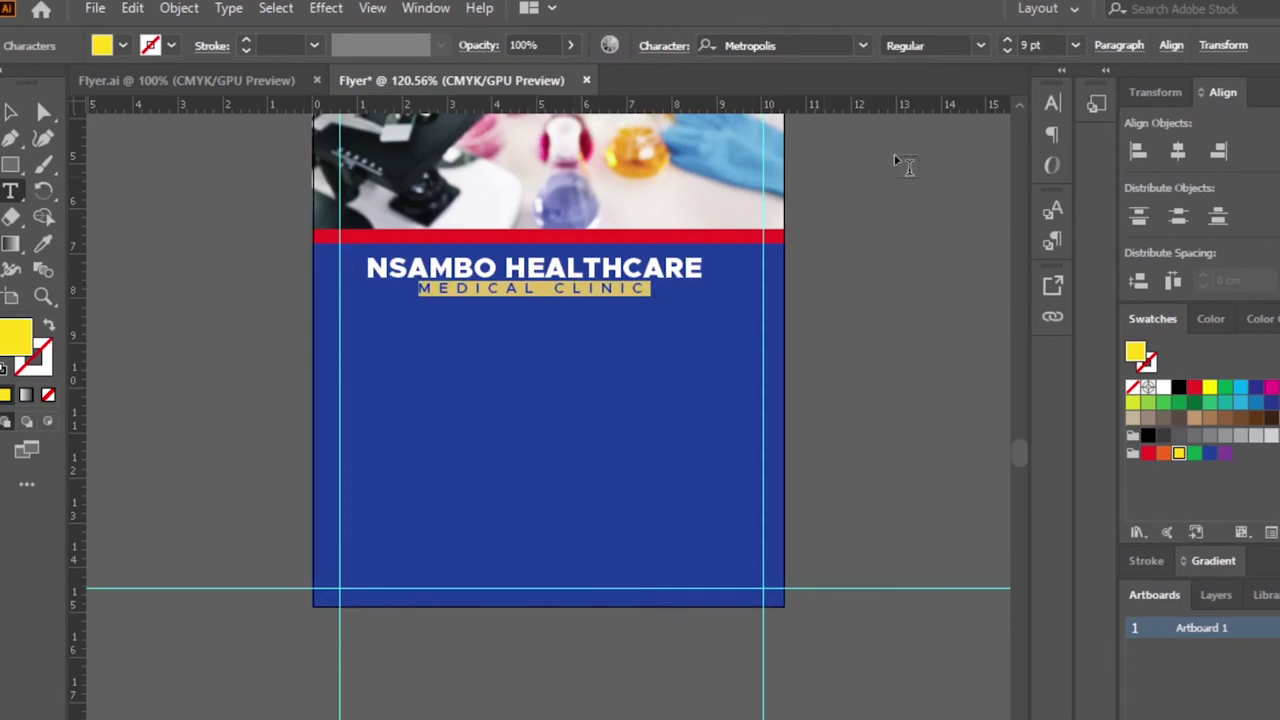
left_click(982, 50)
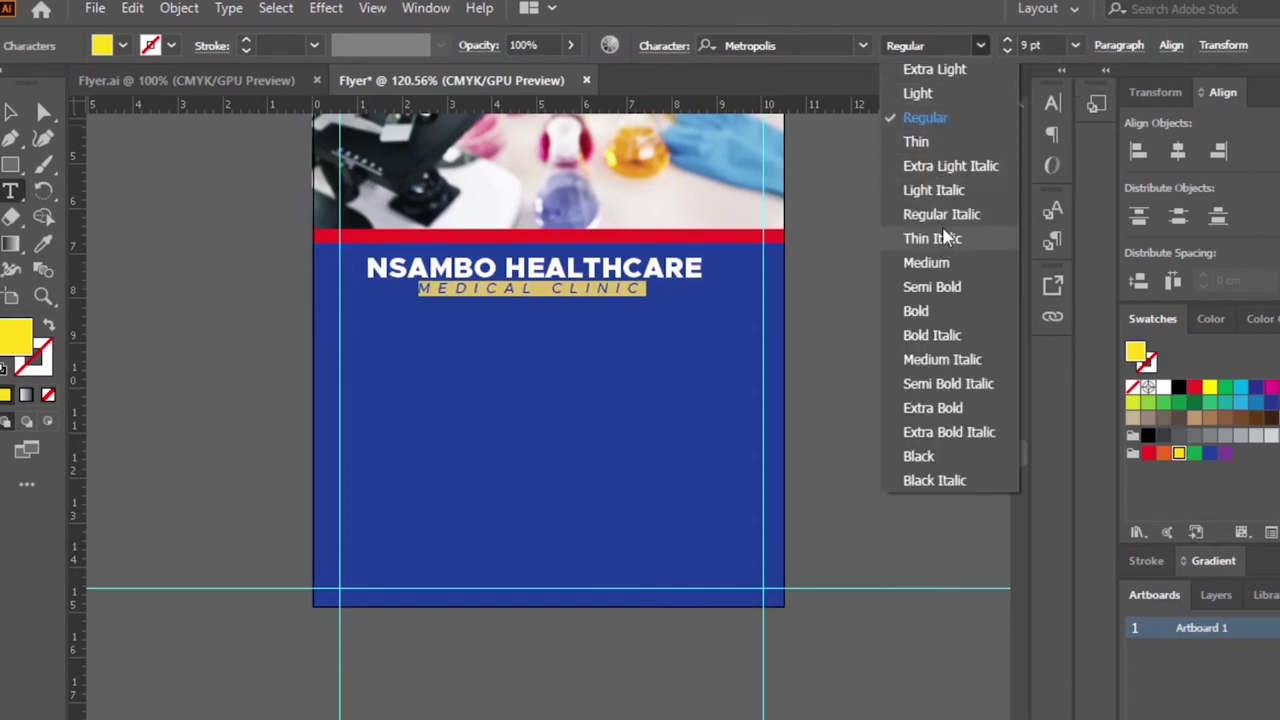
left_click(927, 263)
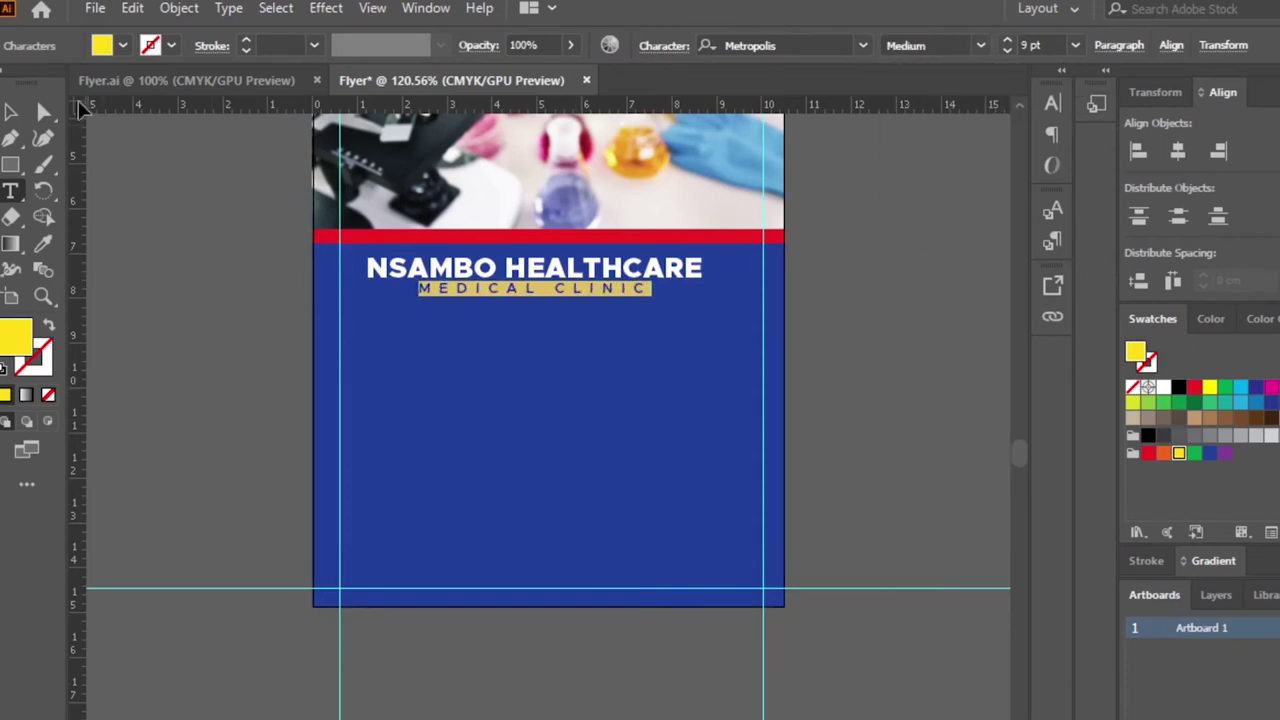
left_click(20, 112)
left_click(709, 348)
scroll(941, 302, "down", 2)
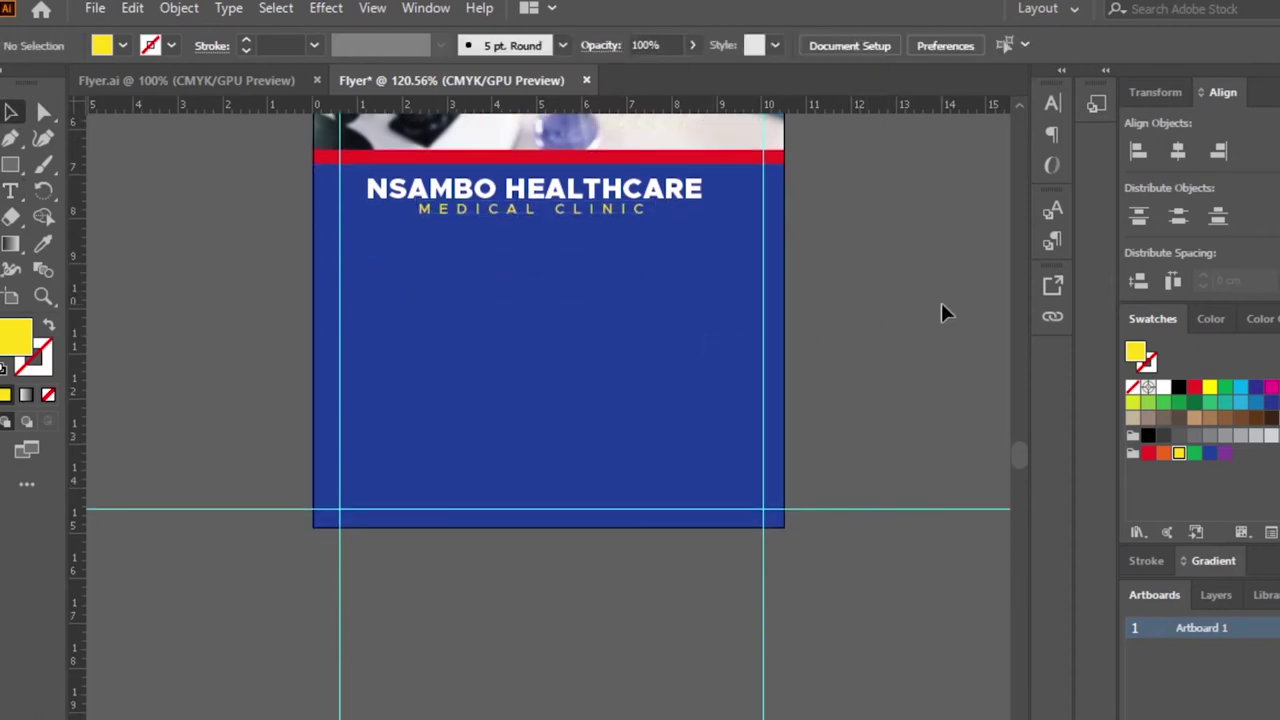
Step: Draw a wide rectangle straddling the flyer's bottom edge, extending past the artboard sides
scroll(941, 310, "up", 5)
scroll(941, 312, "down", 3)
scroll(926, 318, "down", 5)
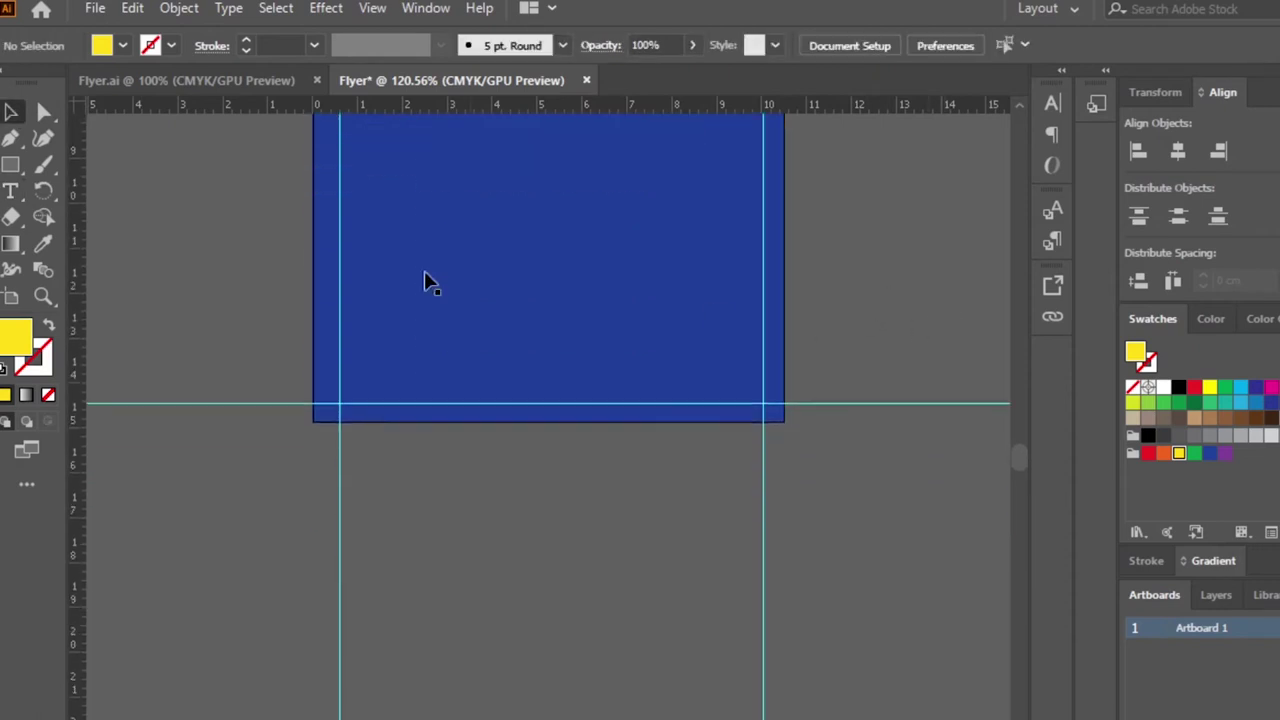
left_click(14, 170)
mouse_move(307, 376)
left_mouse_down()
mouse_move(937, 531)
mouse_move(906, 541)
left_mouse_up()
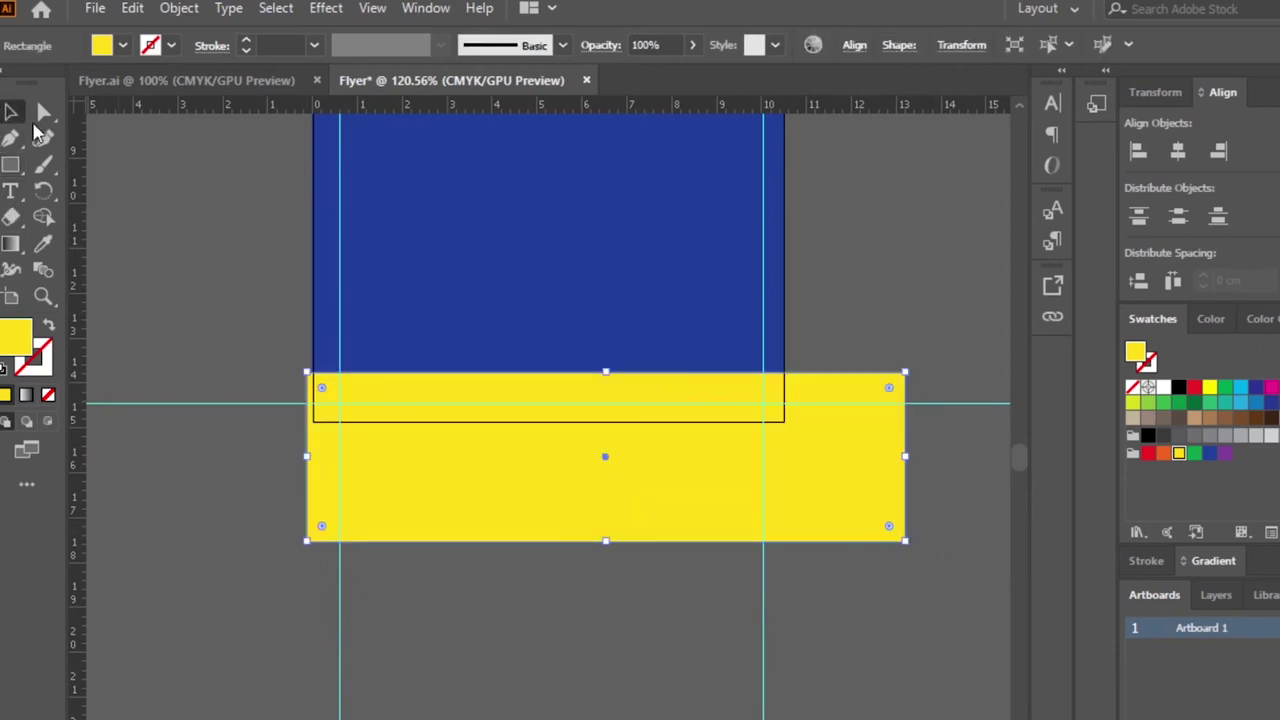
left_click_drag(646, 468, 628, 474)
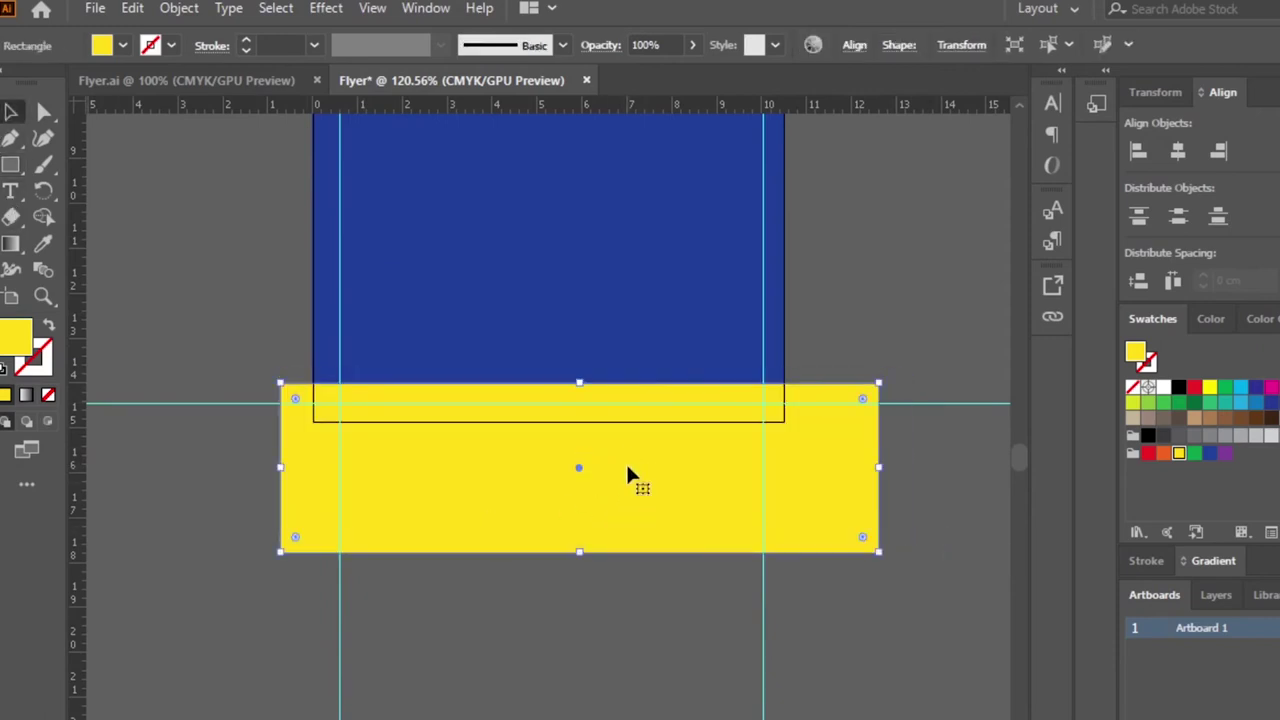
Step: Change the bottom rectangle's fill from yellow to white
left_click(122, 45)
left_click(33, 82)
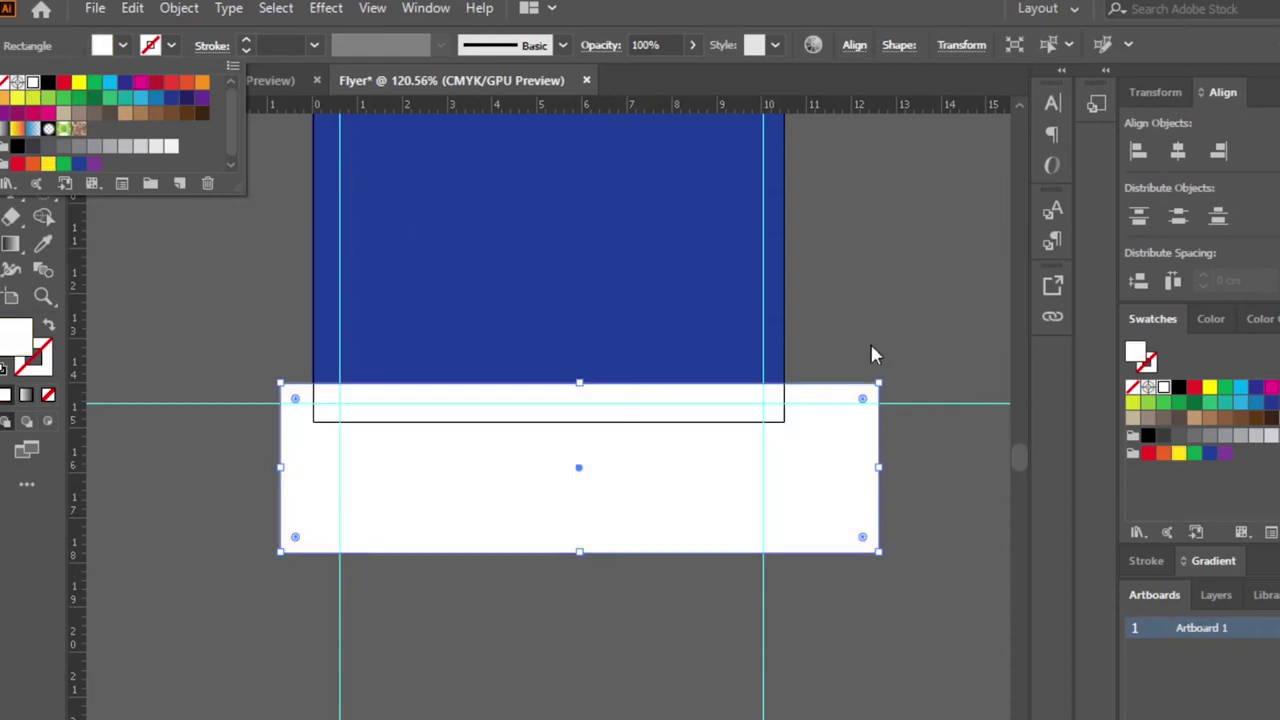
key("Escape")
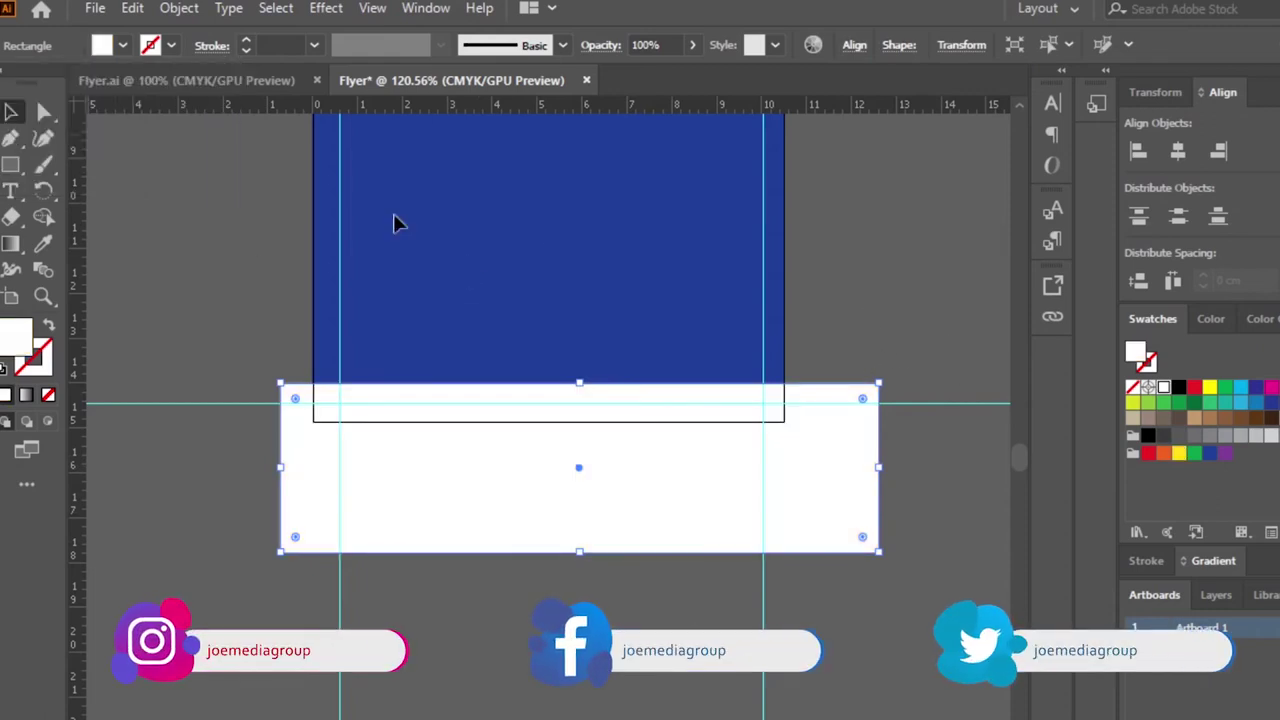
left_click(867, 310)
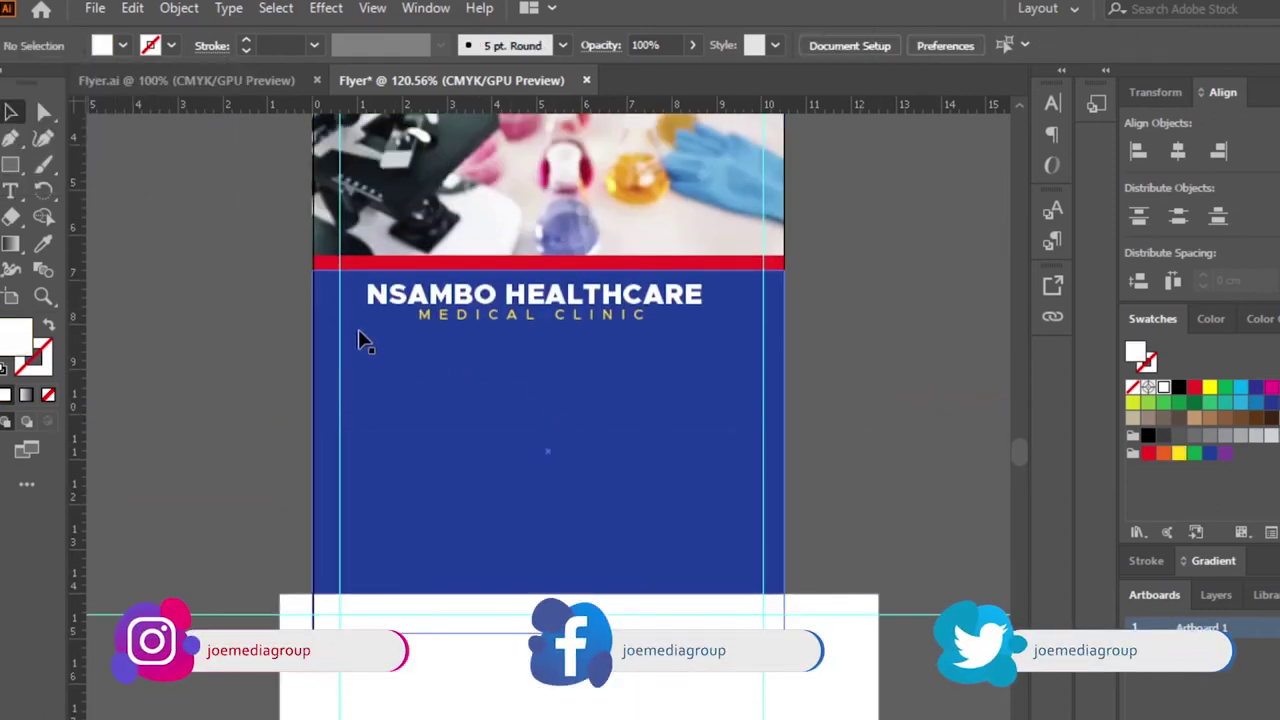
Step: Add a lorem ipsum placeholder text frame beneath the heading with 0 tracking
left_click(12, 193)
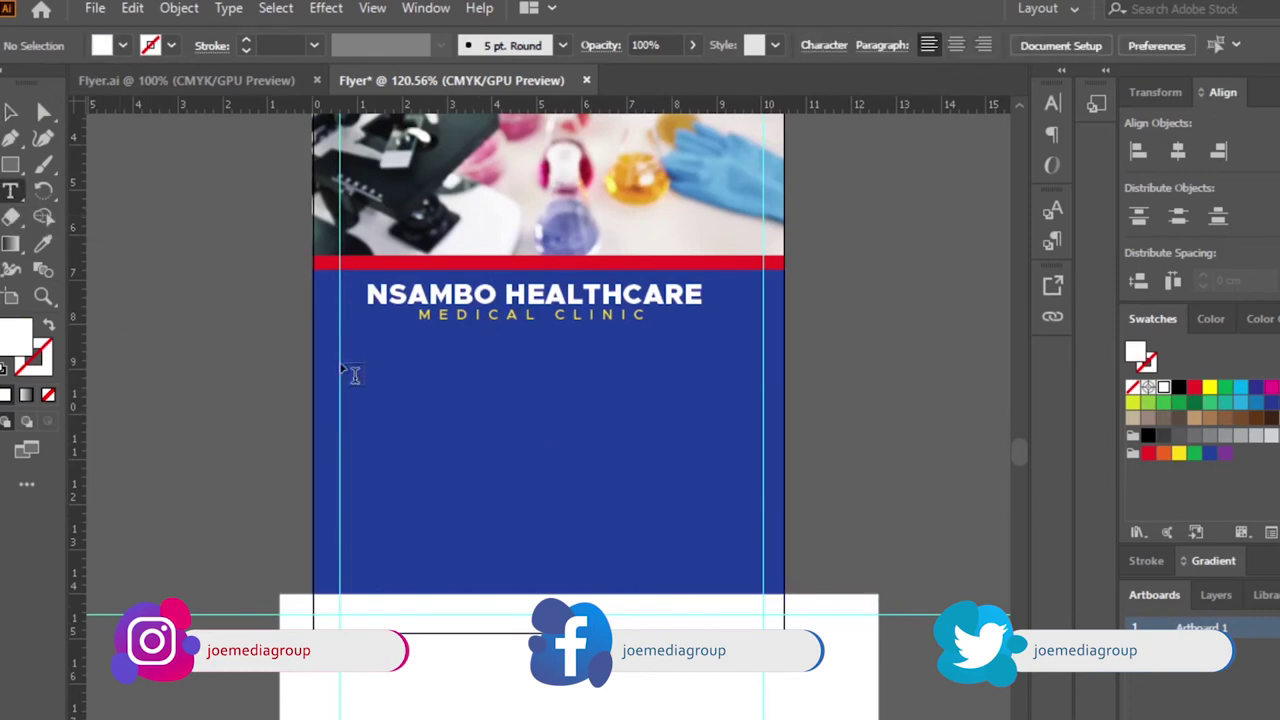
left_click_drag(347, 355, 727, 451)
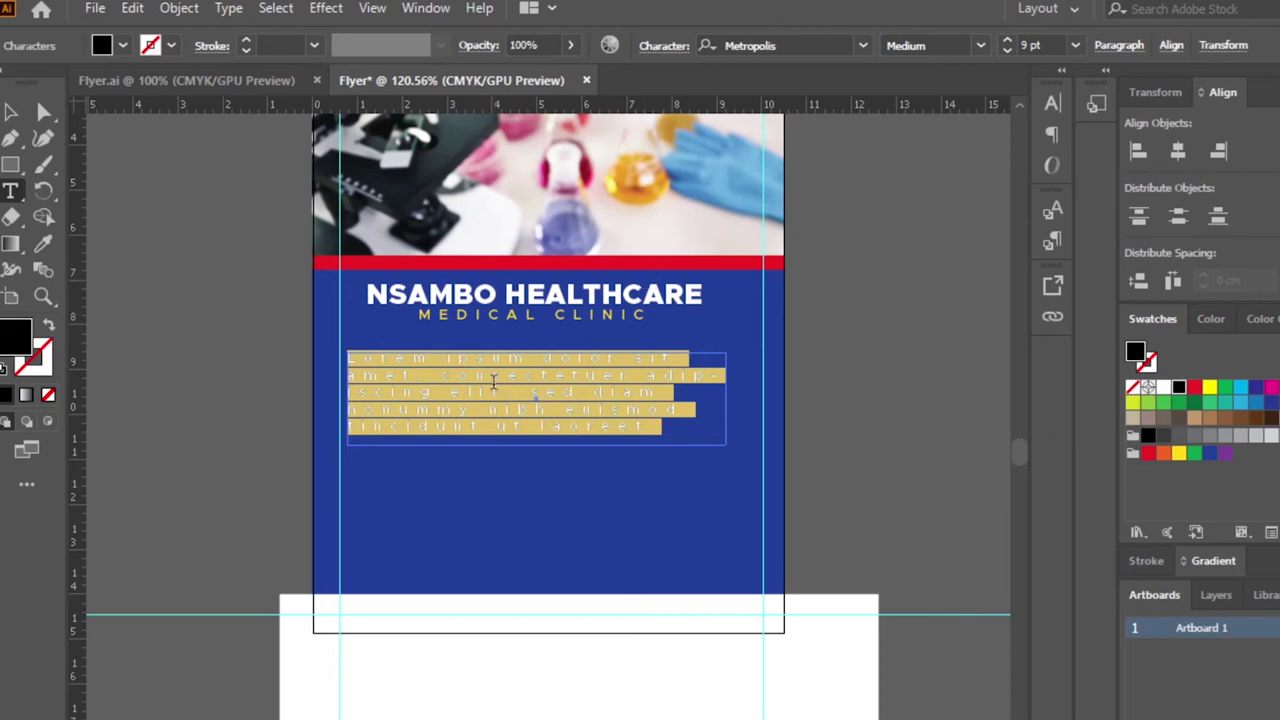
left_click(668, 48)
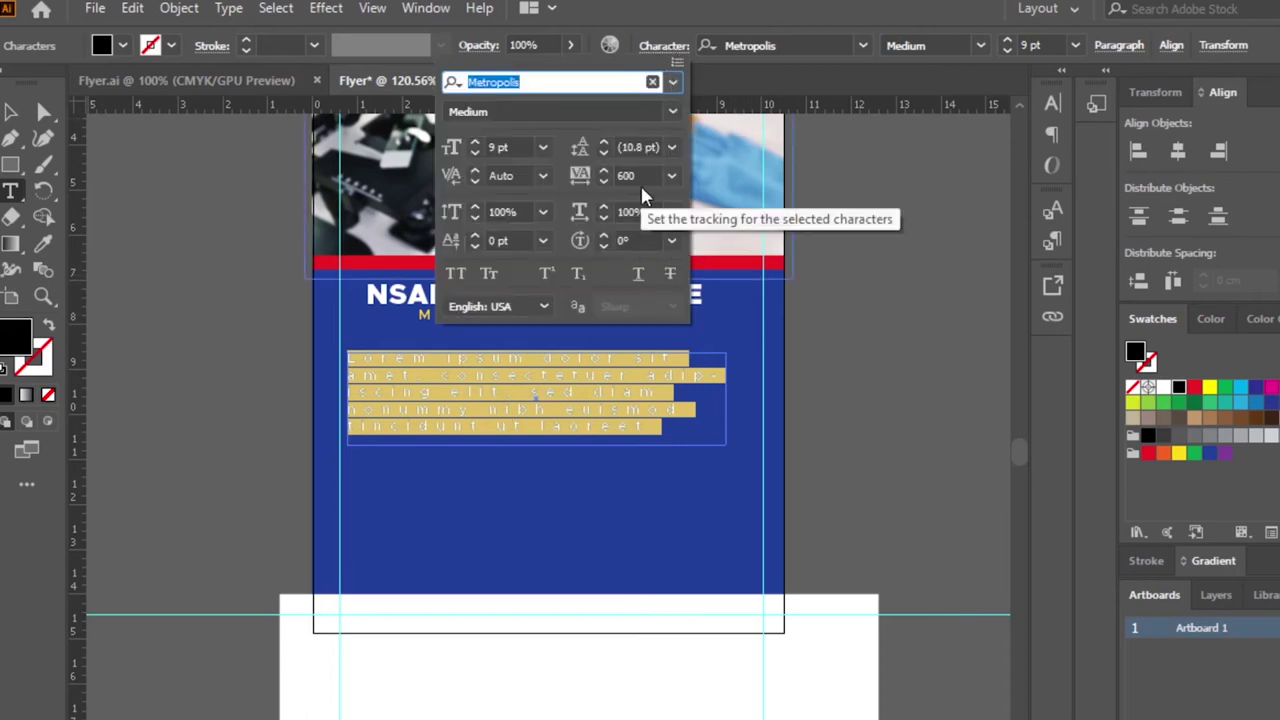
left_click(588, 178)
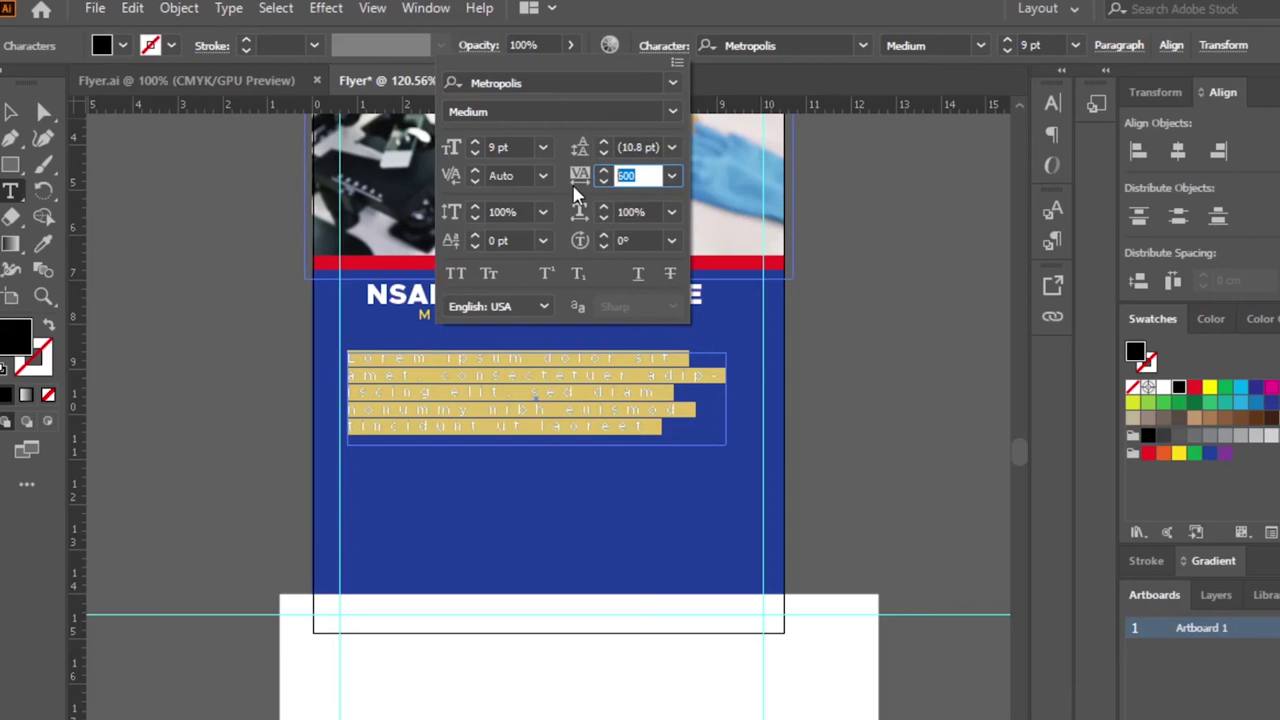
left_click(621, 169)
type("0")
left_click(635, 147)
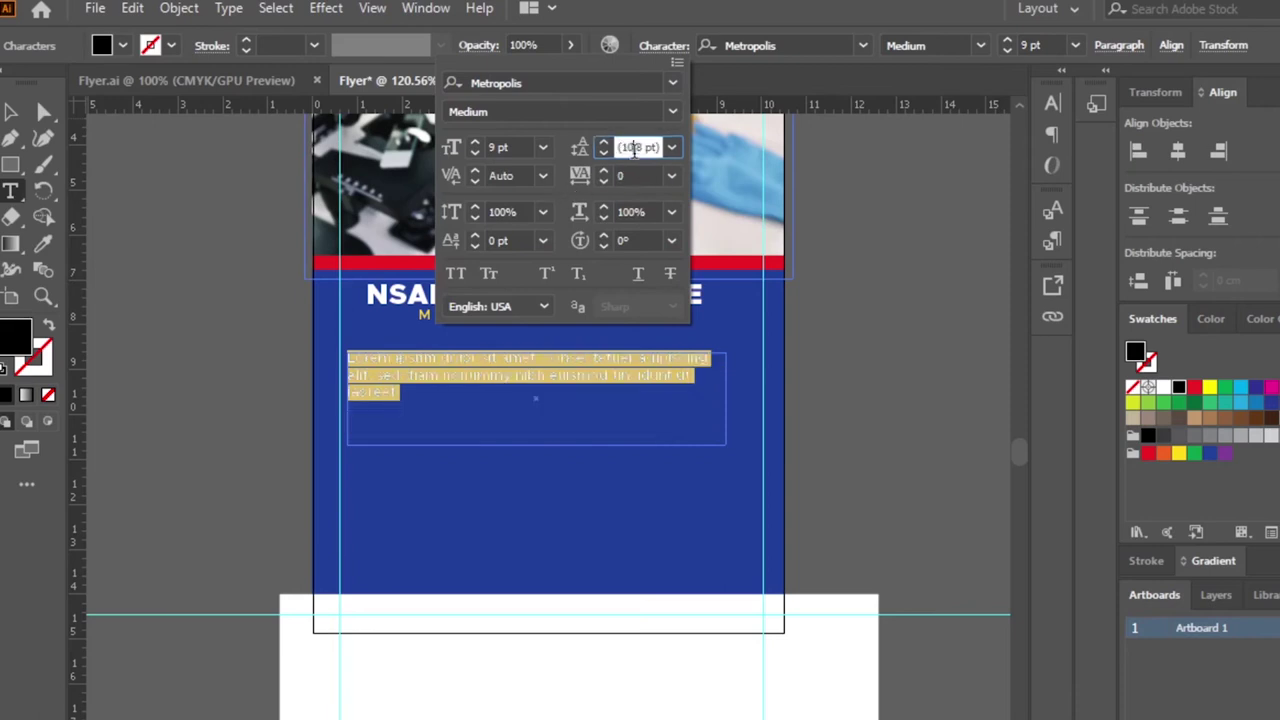
left_click(12, 116)
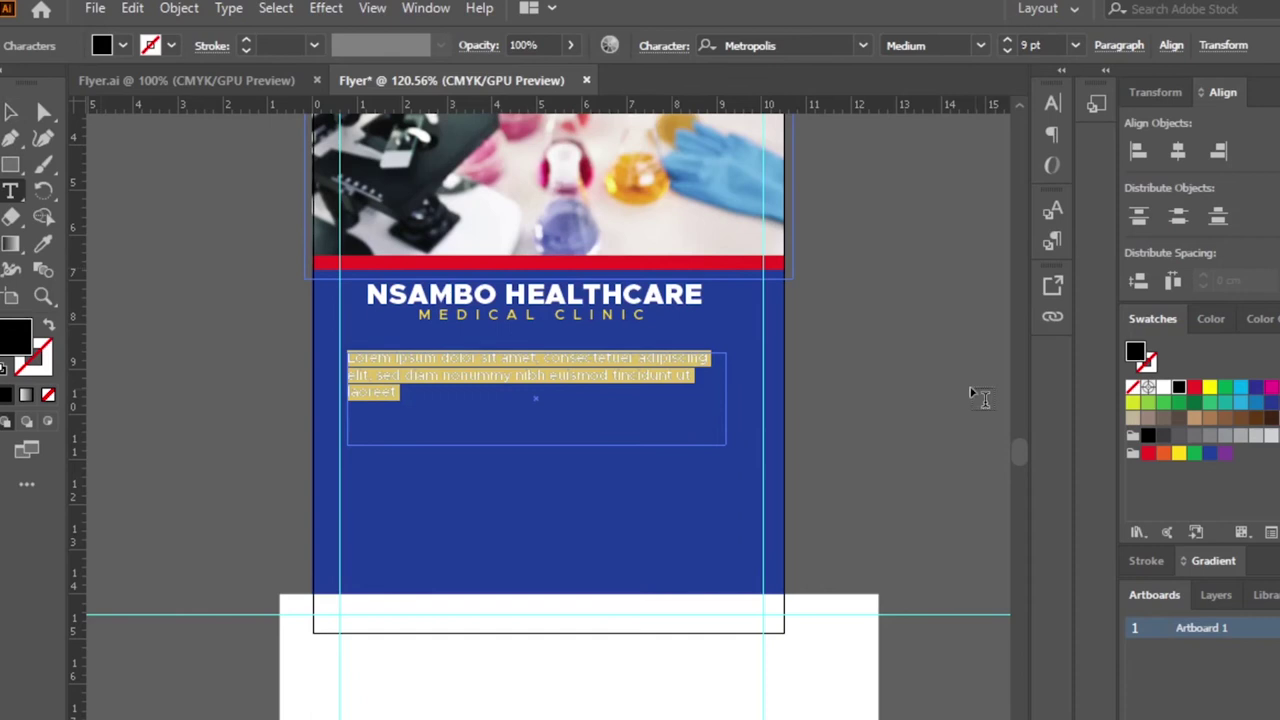
left_click(12, 113)
left_click(963, 344)
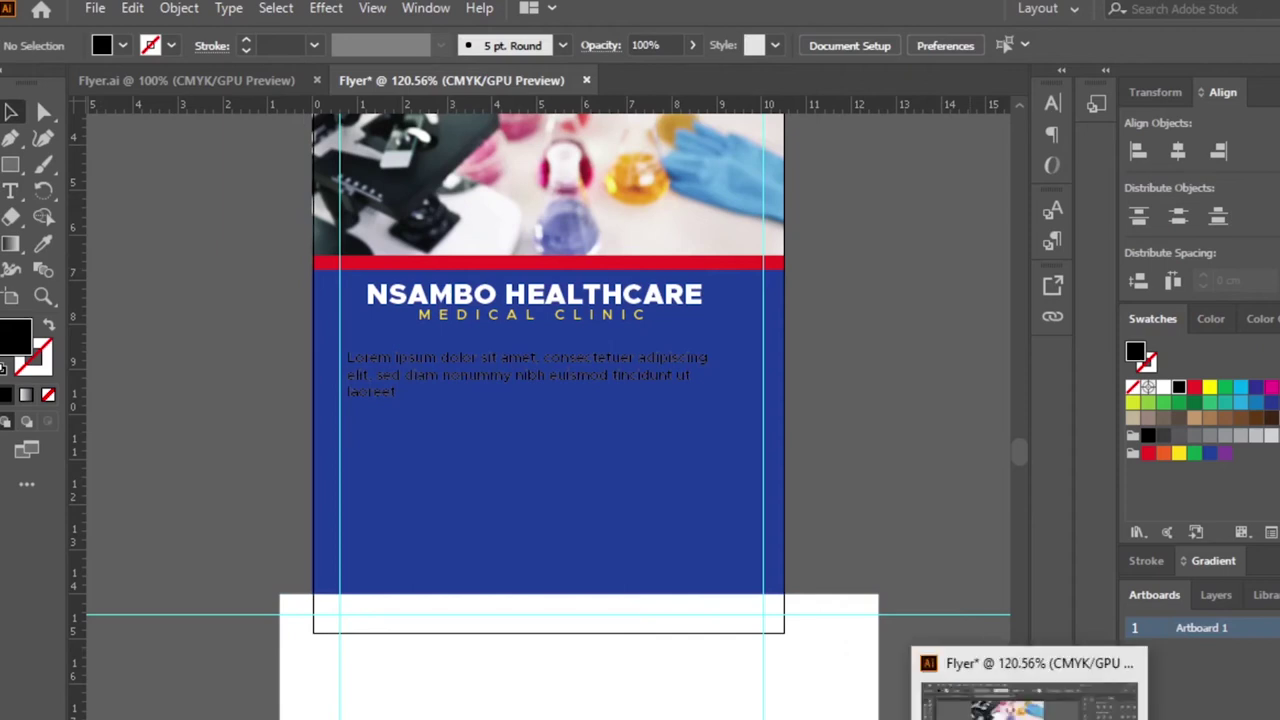
left_click(880, 690)
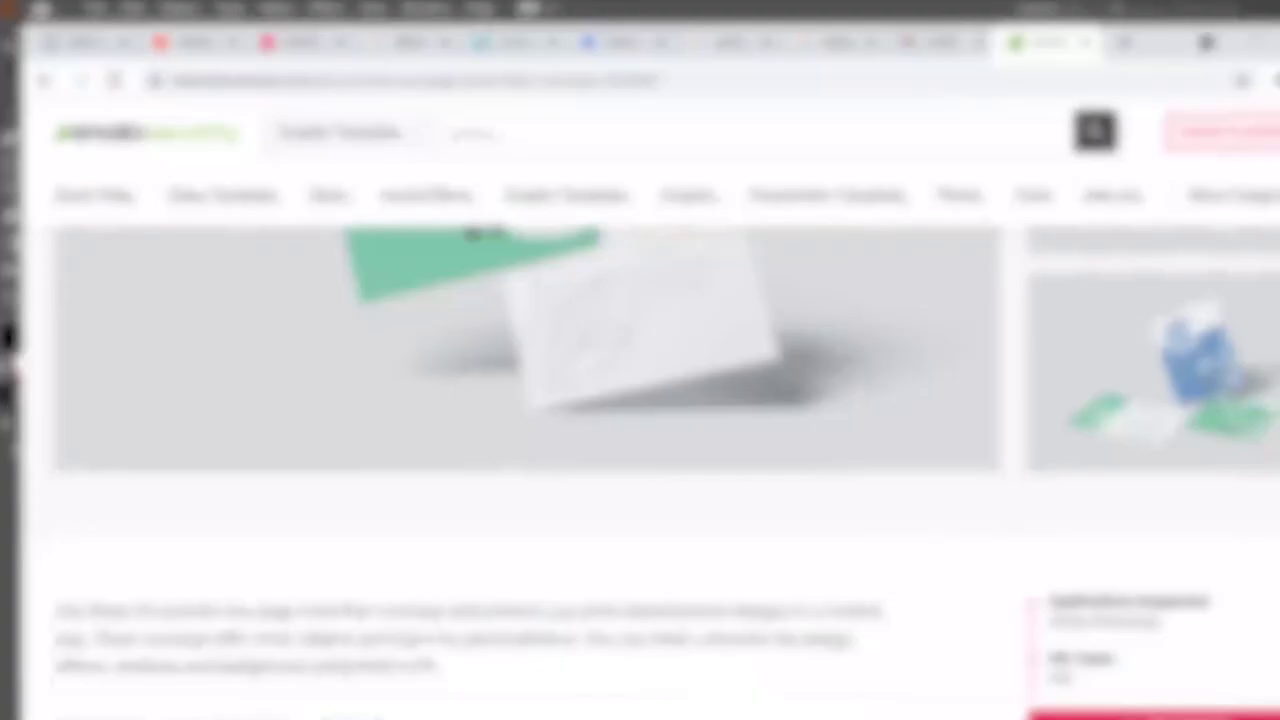
Step: Copy the WhatsApp clinic message's opening lines about helping people reach optimal health
key("ctrl+2")
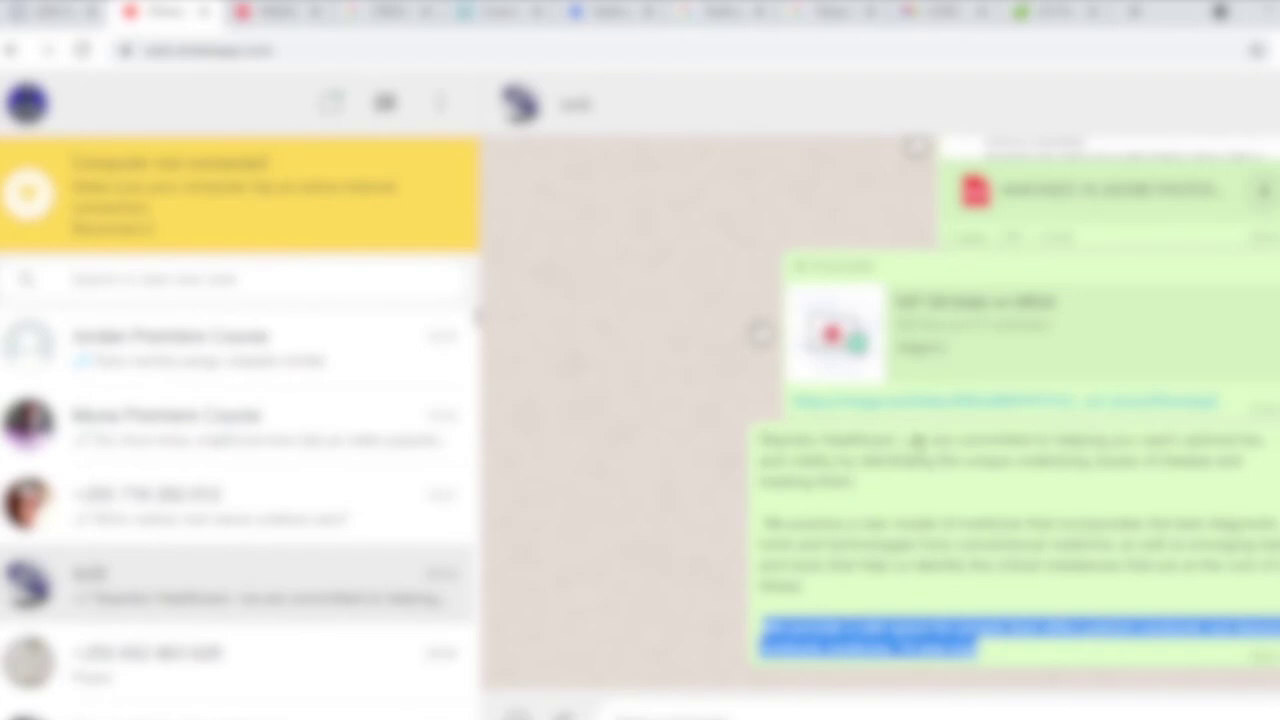
left_click_drag(905, 440, 830, 472)
right_click(1050, 457)
left_click(975, 480)
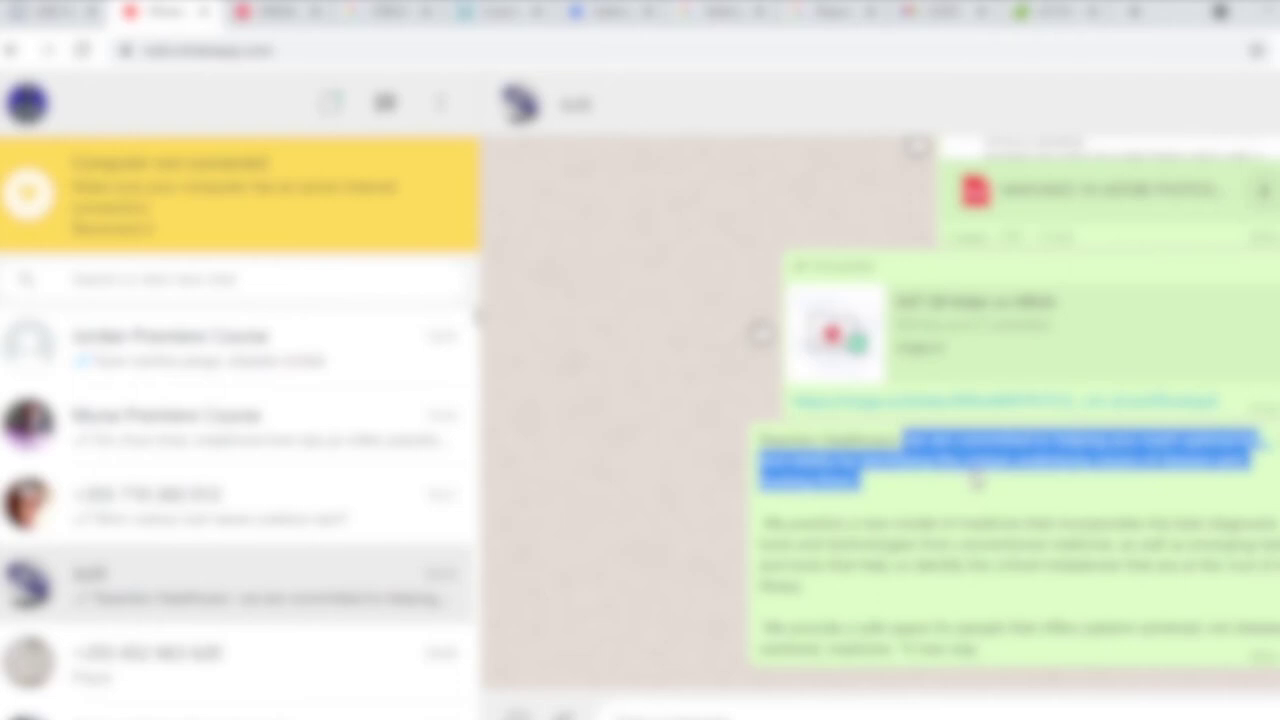
key("alt+Tab")
Step: Replace the placeholder with the pasted optimal-health clinic text, coloured white
left_click(392, 368)
double_click(410, 358)
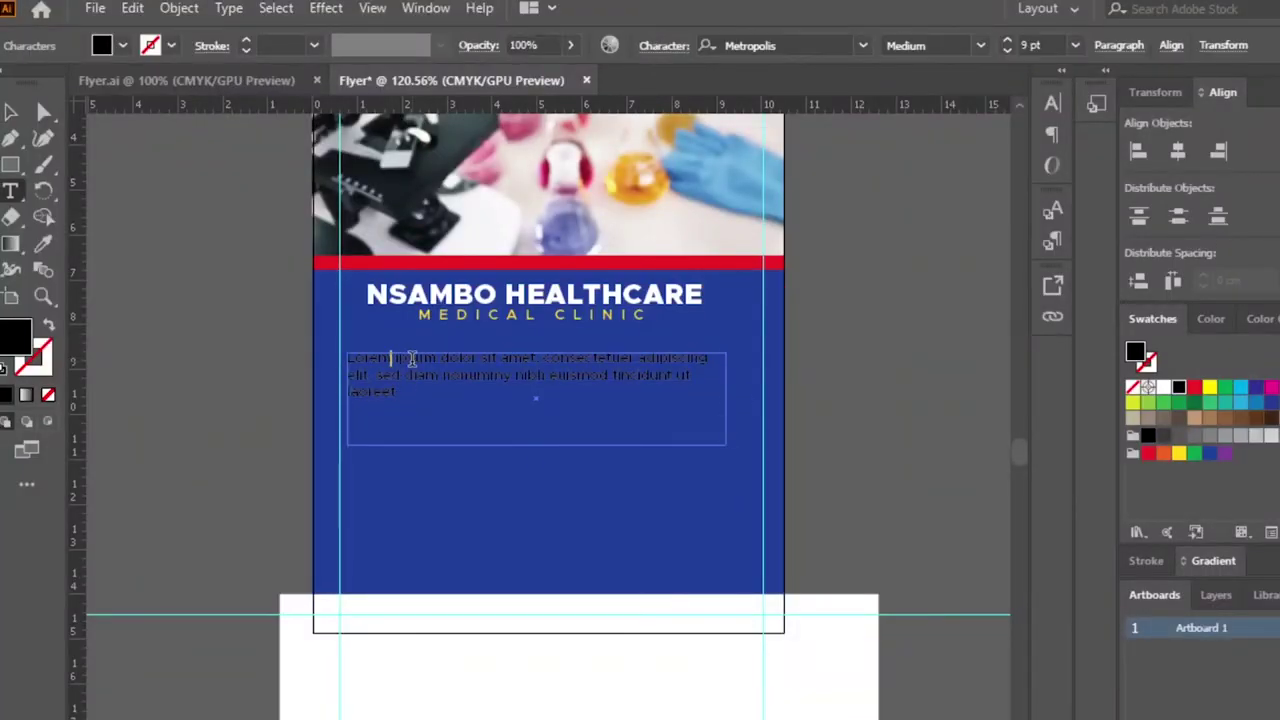
key("ctrl+a")
key("ctrl+v")
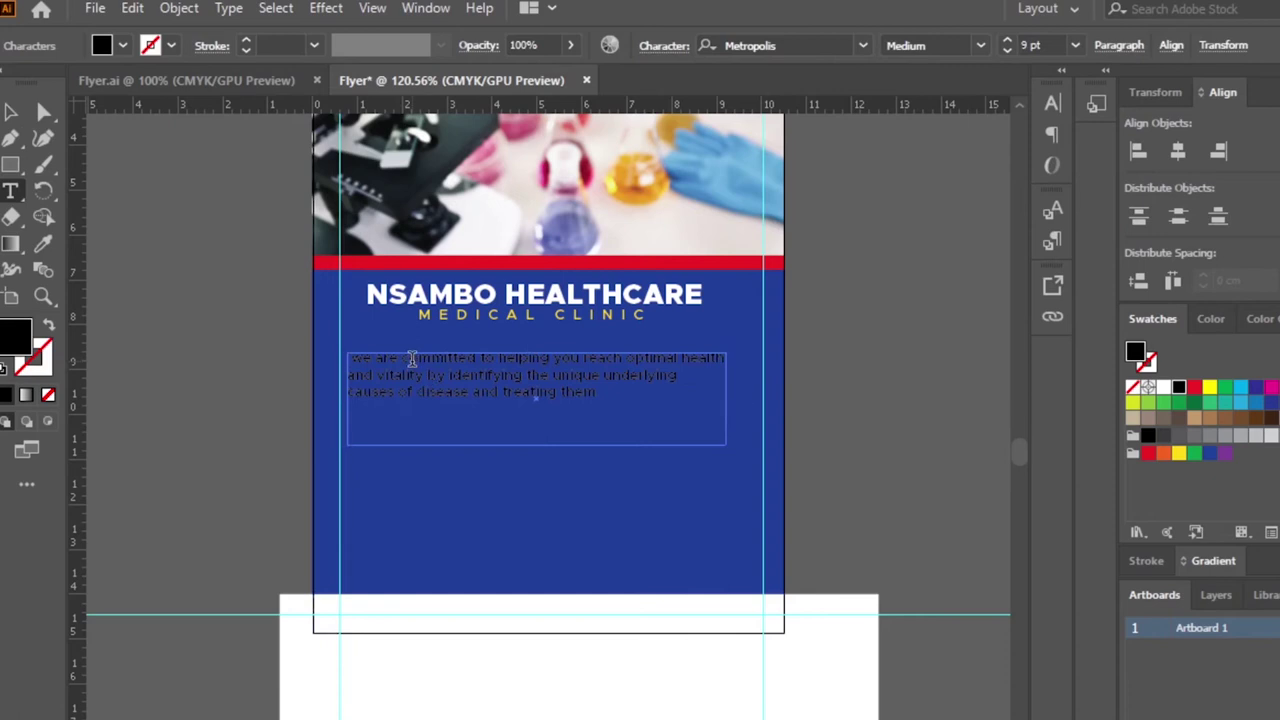
key("ctrl+a")
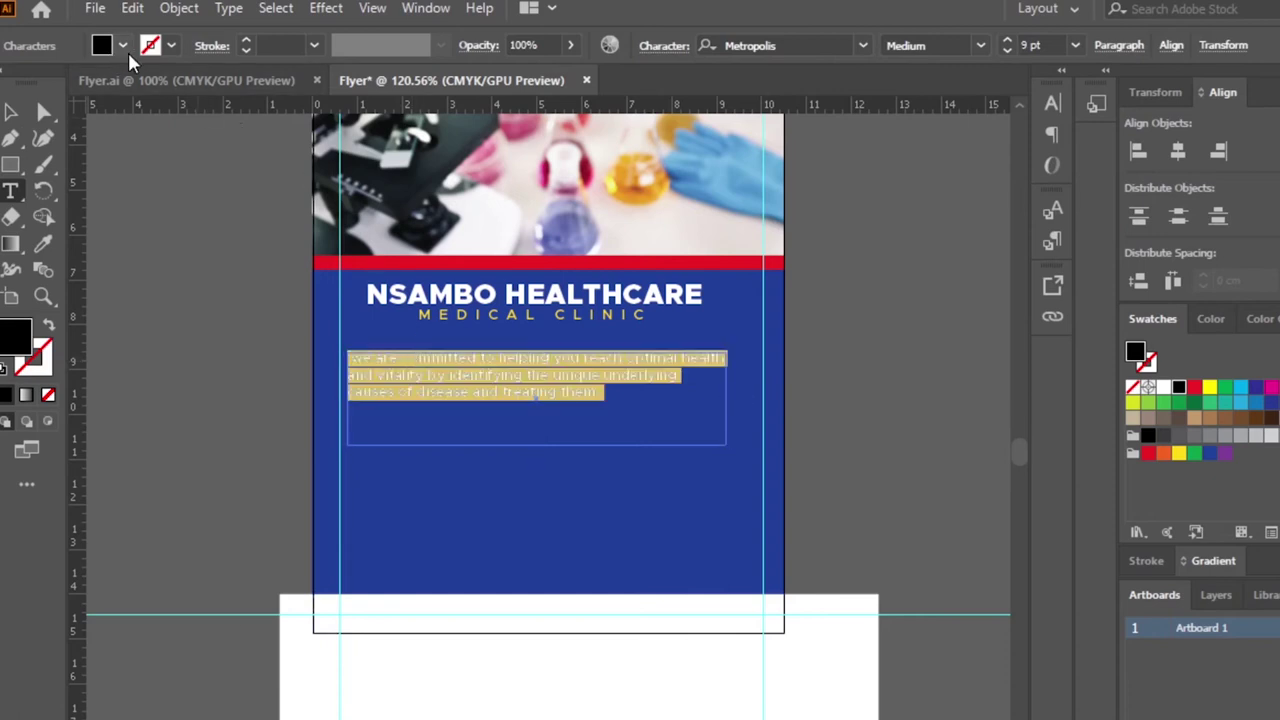
left_click(122, 45)
left_click(33, 82)
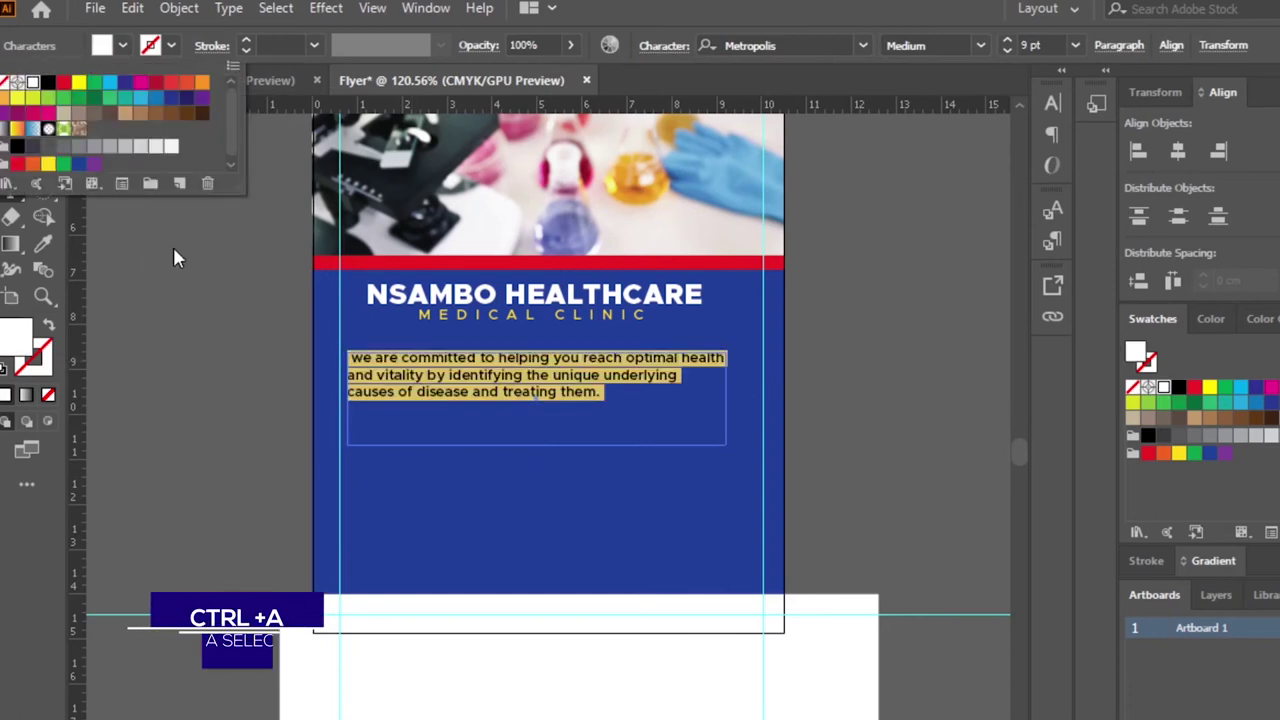
left_click(16, 112)
left_click(910, 380)
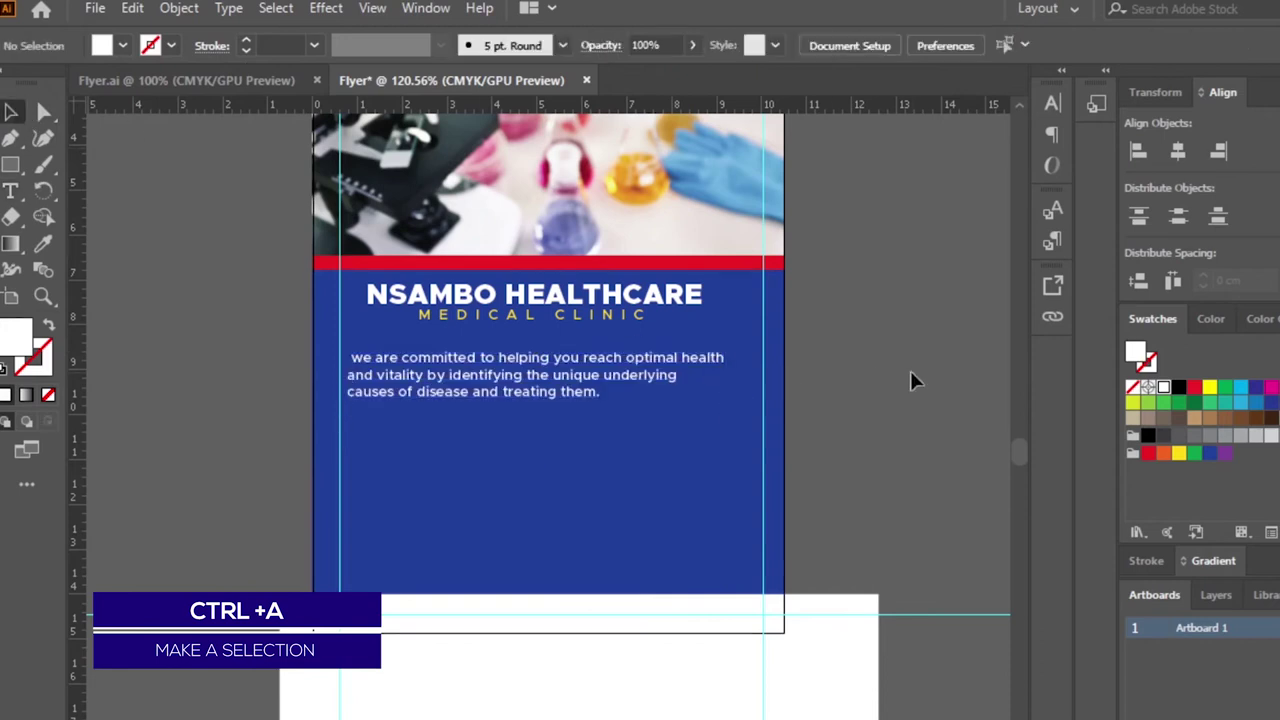
Step: Shrink the paragraph frame to fit and place a duplicate copy below it
left_click(478, 376)
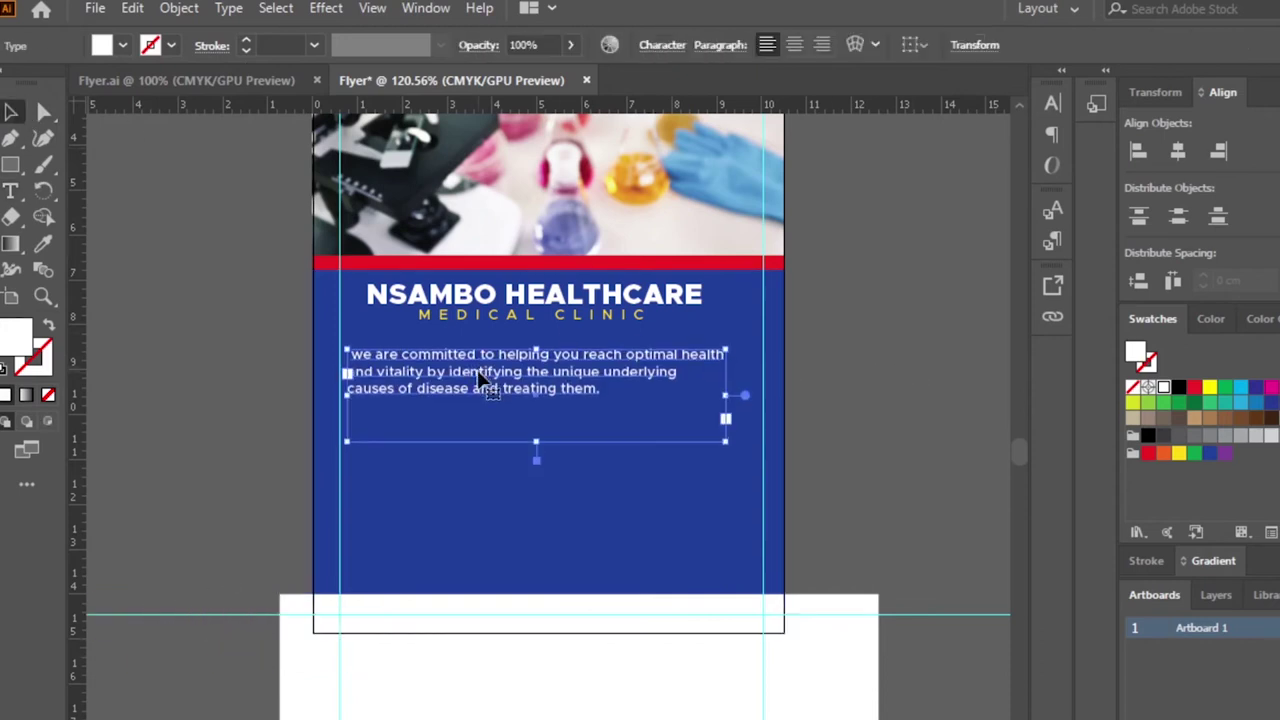
left_click_drag(546, 445, 547, 400)
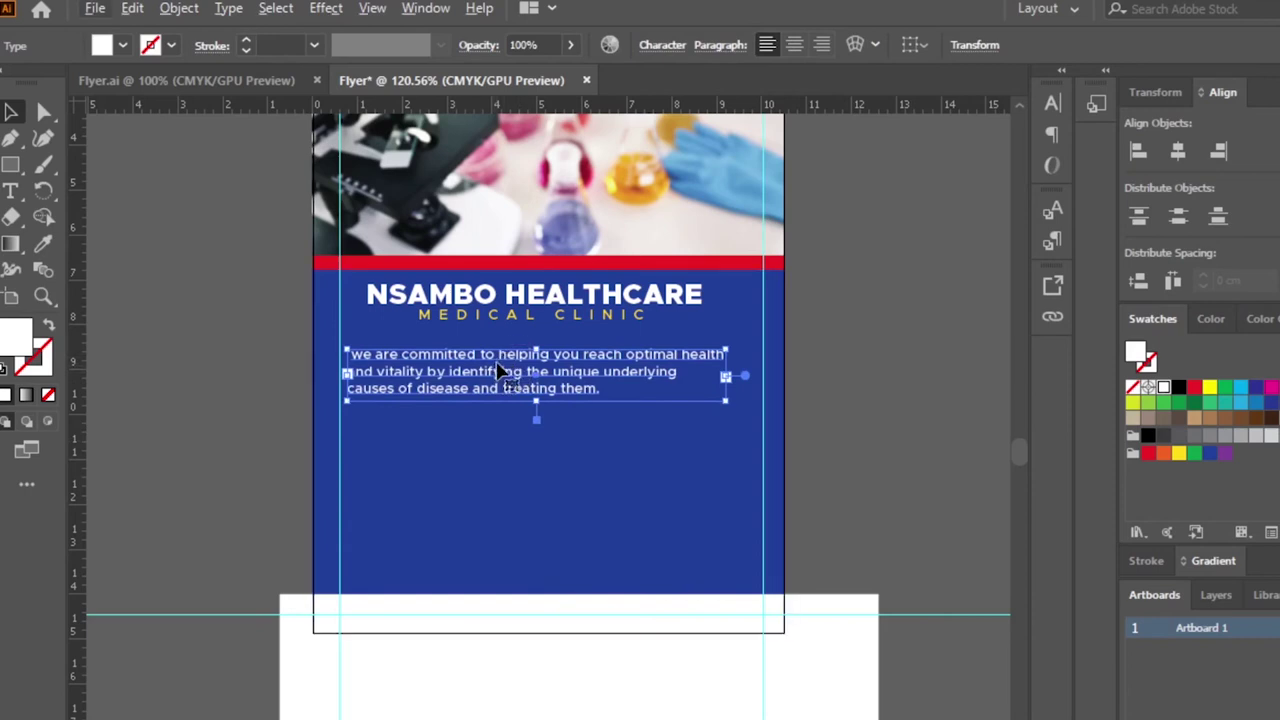
left_click_drag(500, 370, 505, 433)
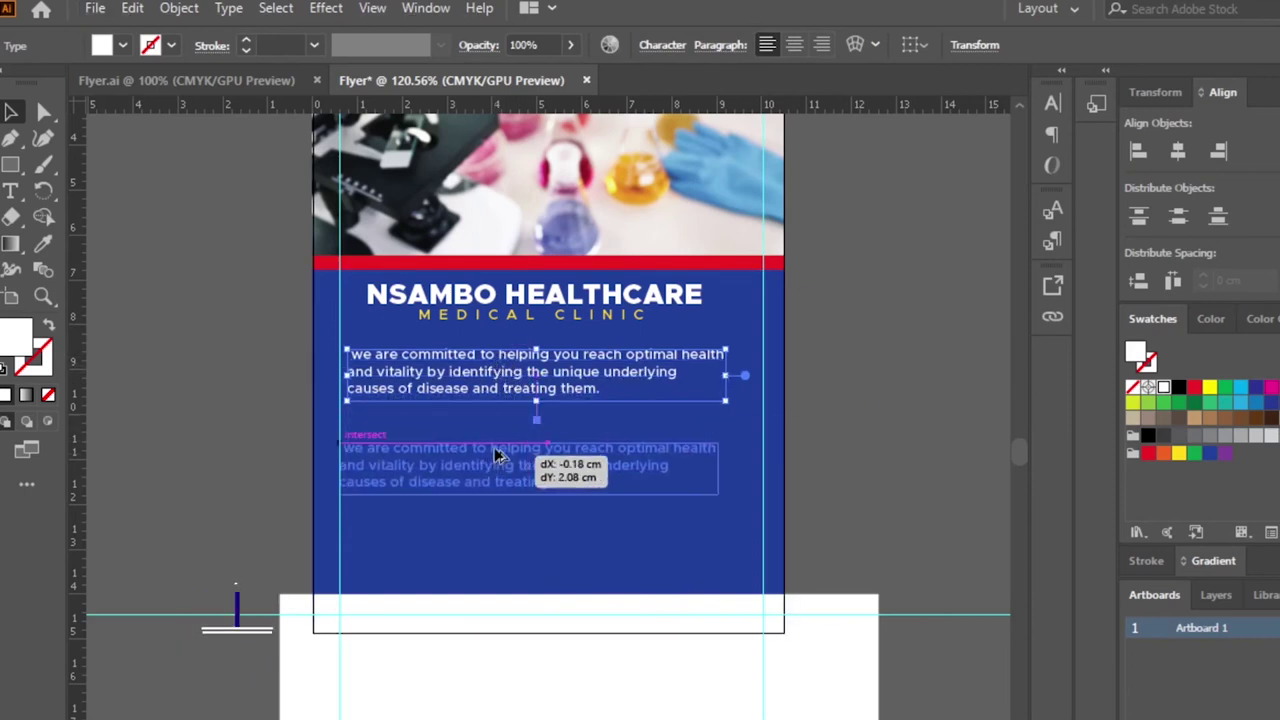
left_click_drag(505, 433, 500, 435)
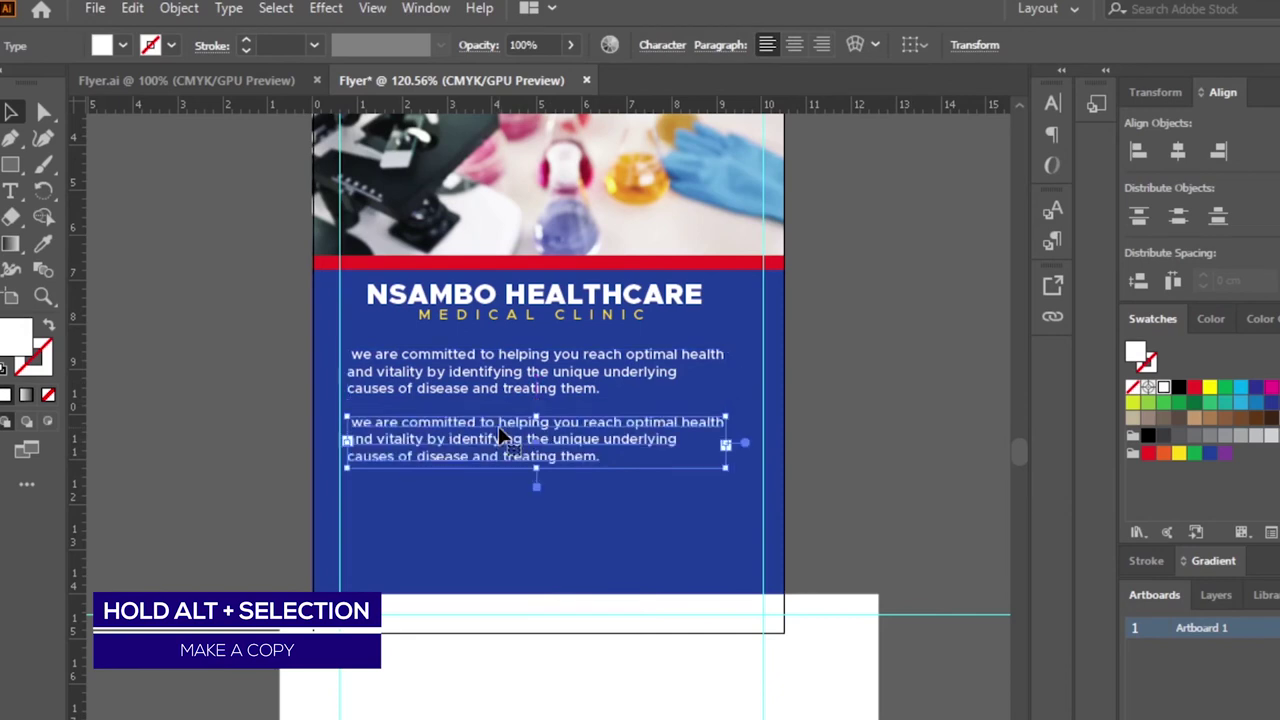
left_click(888, 367)
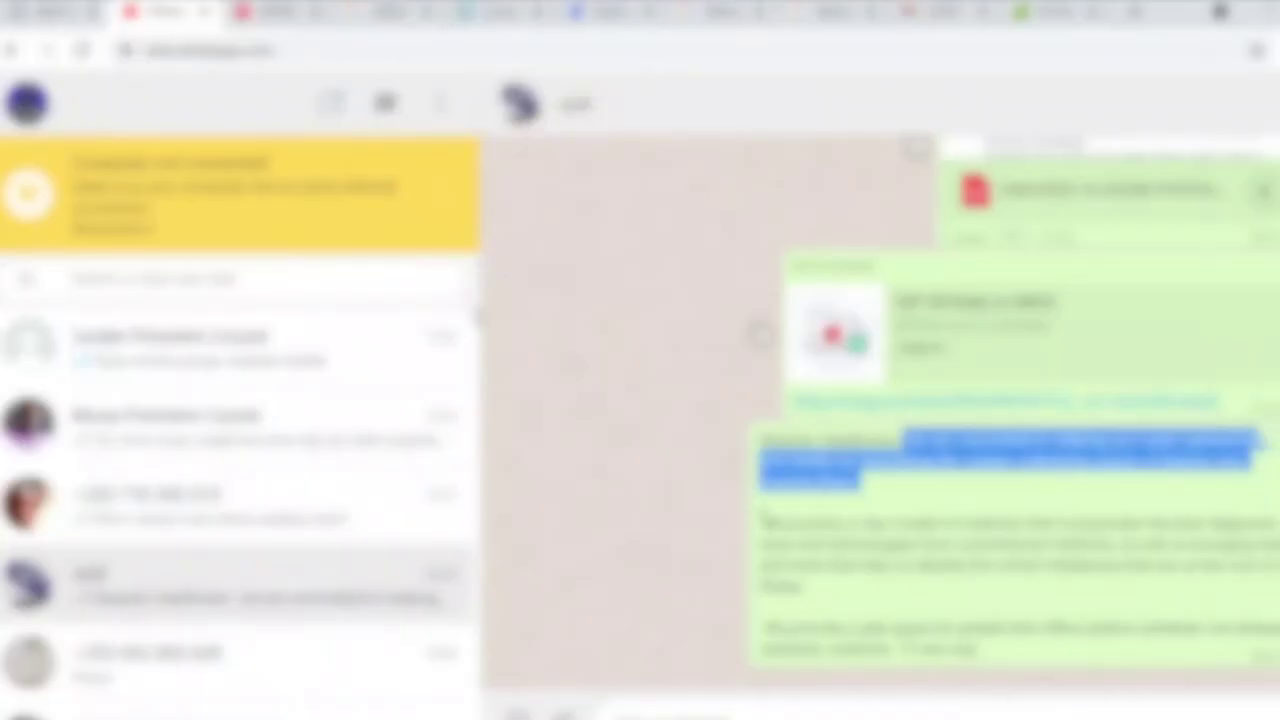
left_click_drag(762, 518, 868, 598)
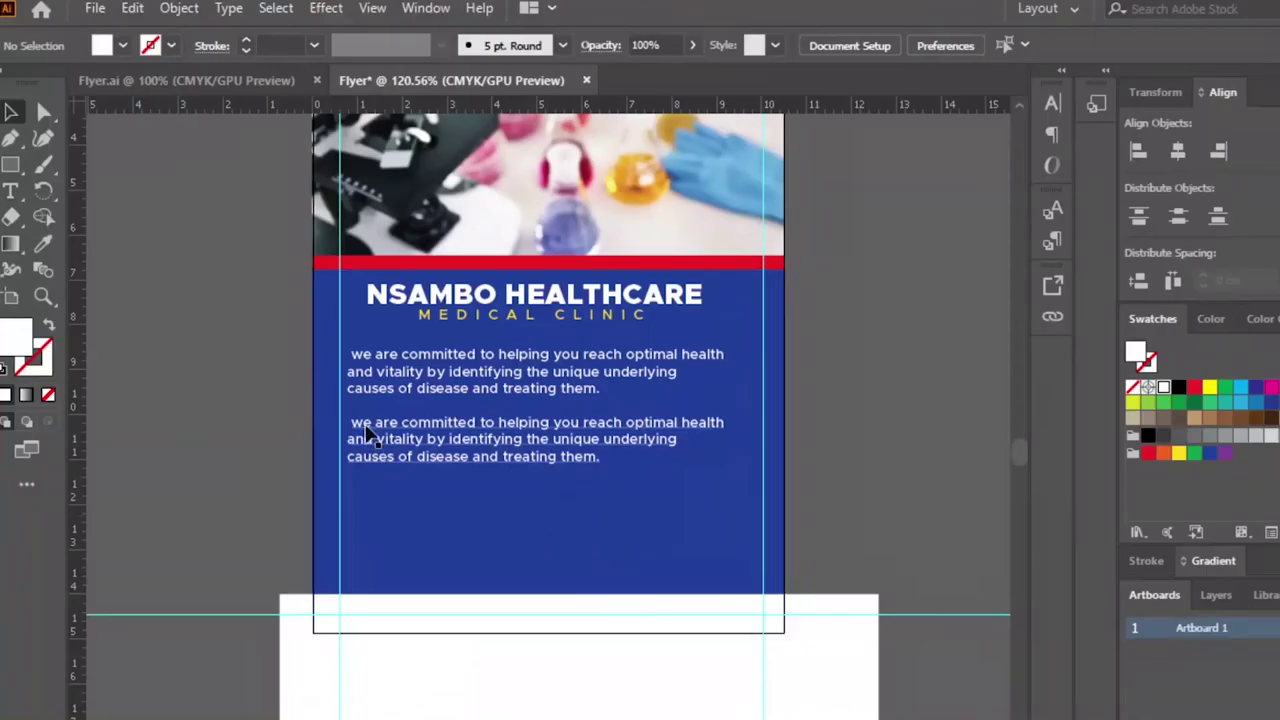
Step: Paste 'We practice a new model of medicine…' into the lower paragraph and lengthen its frame
left_click(368, 430)
double_click(368, 430)
key("ctrl+a")
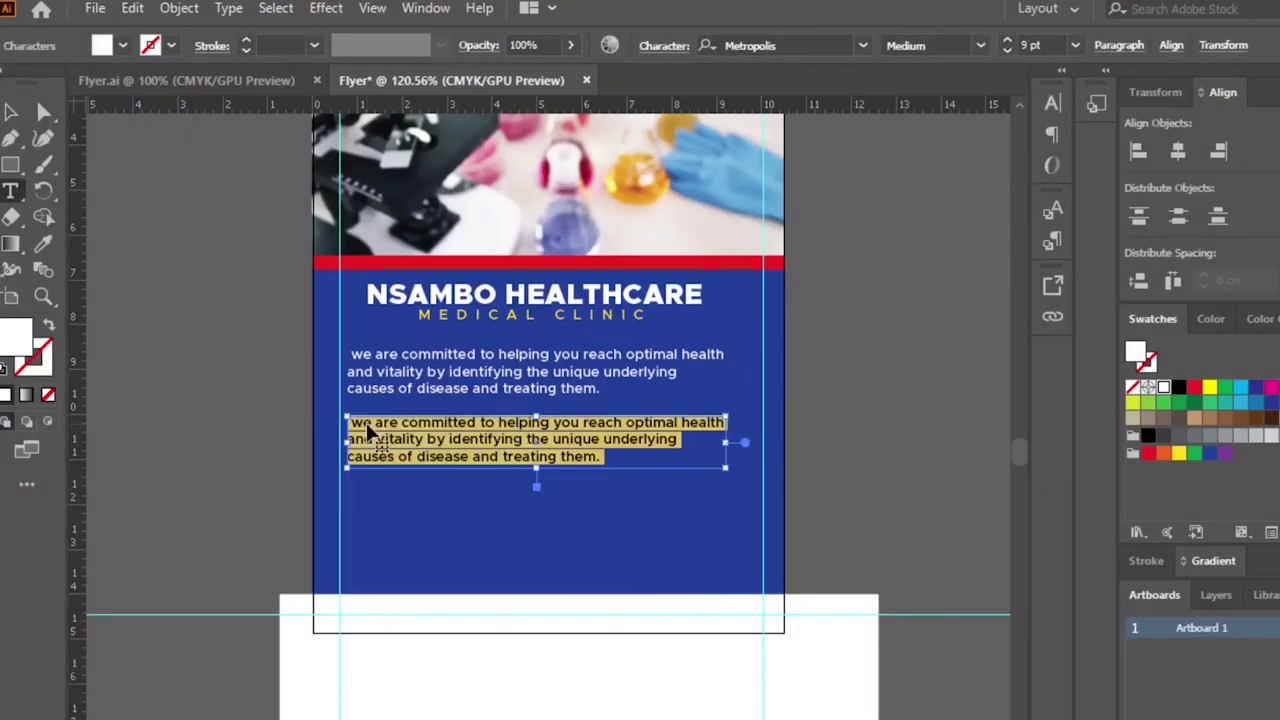
key("ctrl+v")
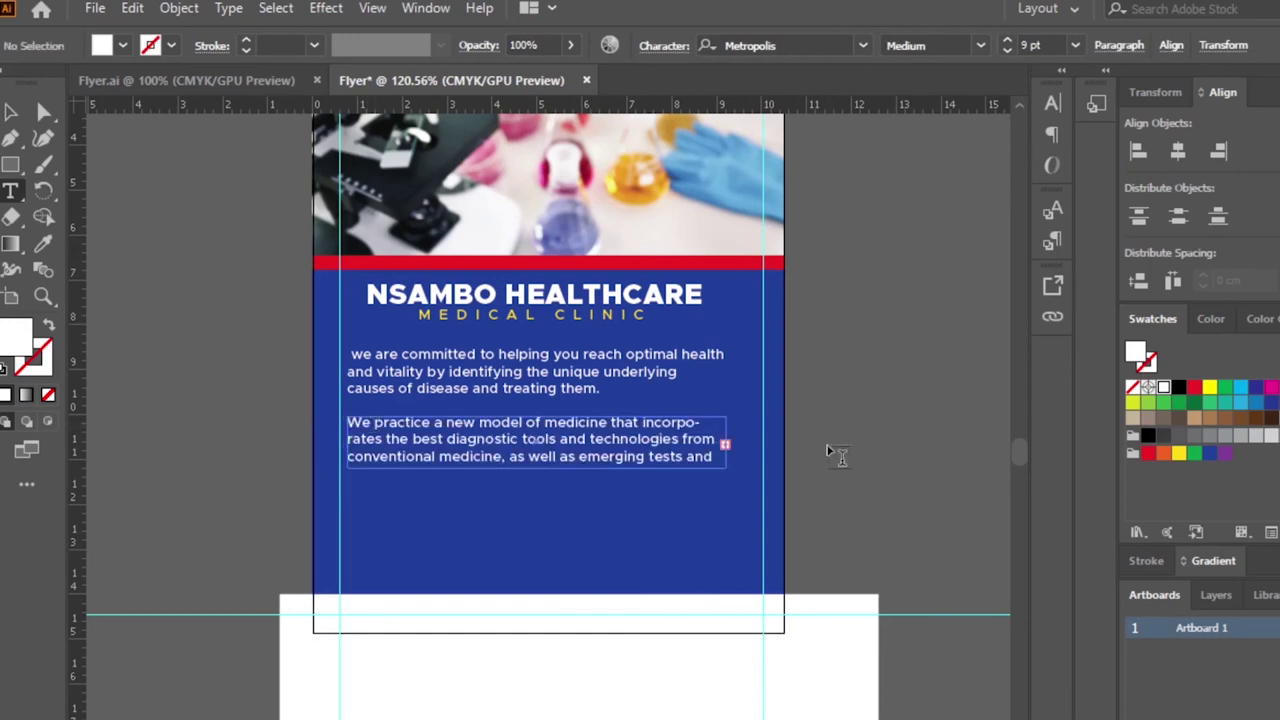
left_click(11, 112)
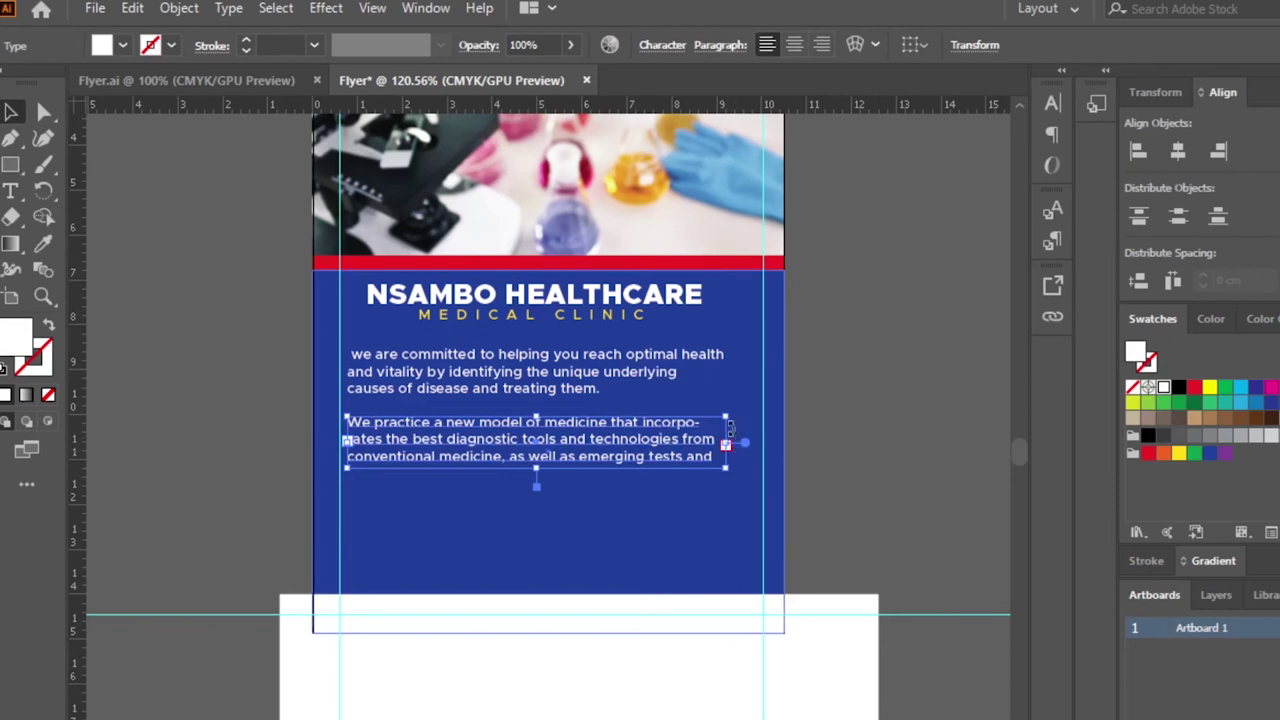
left_click(727, 444)
key("Escape")
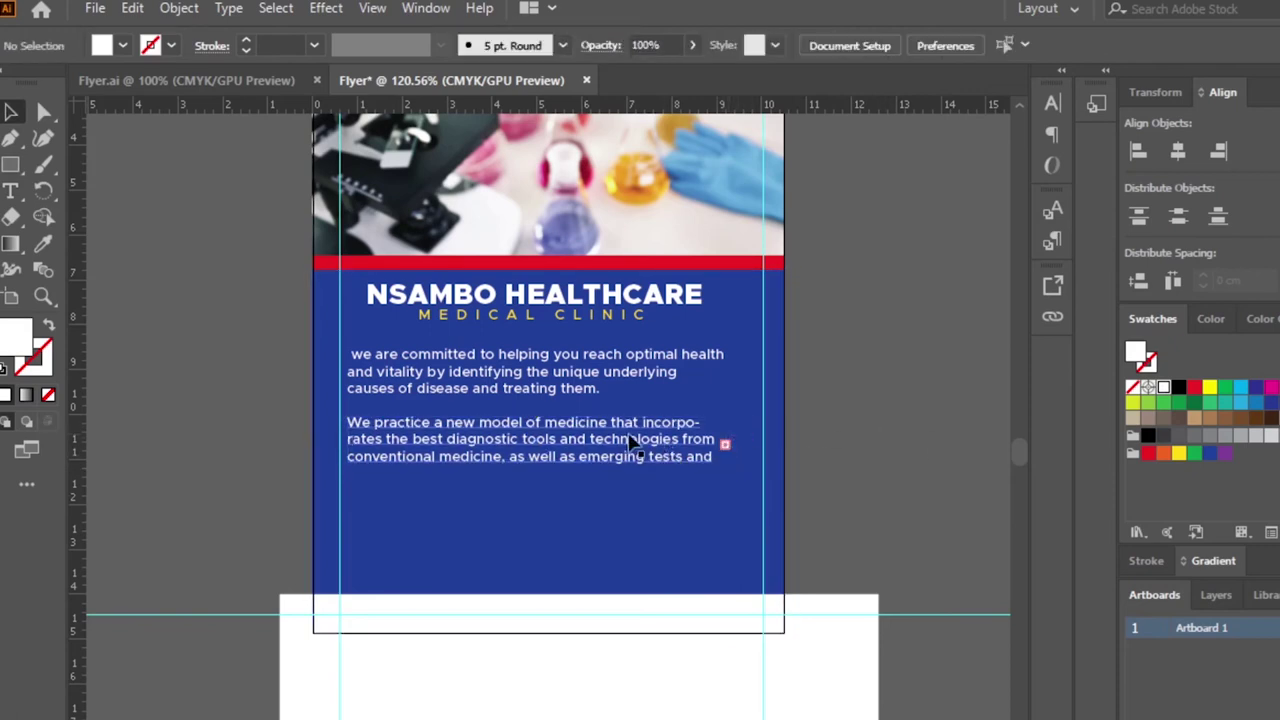
left_click(727, 445)
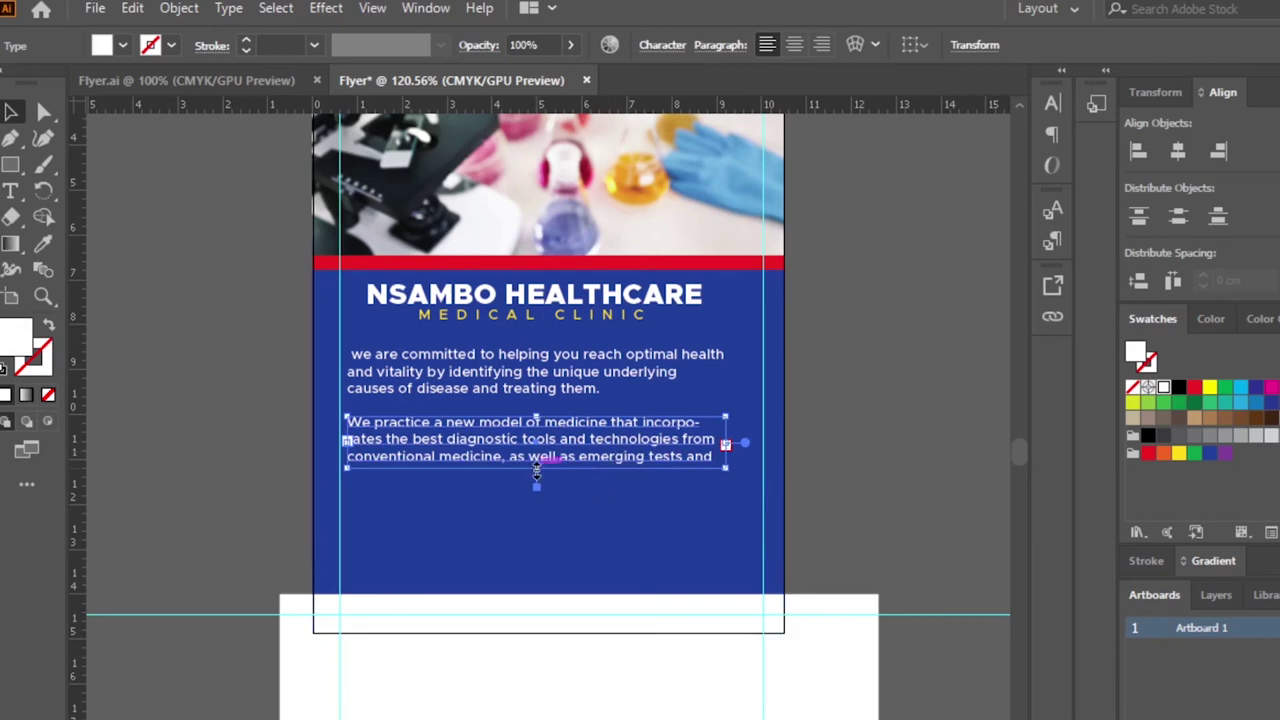
left_click_drag(536, 472, 536, 517)
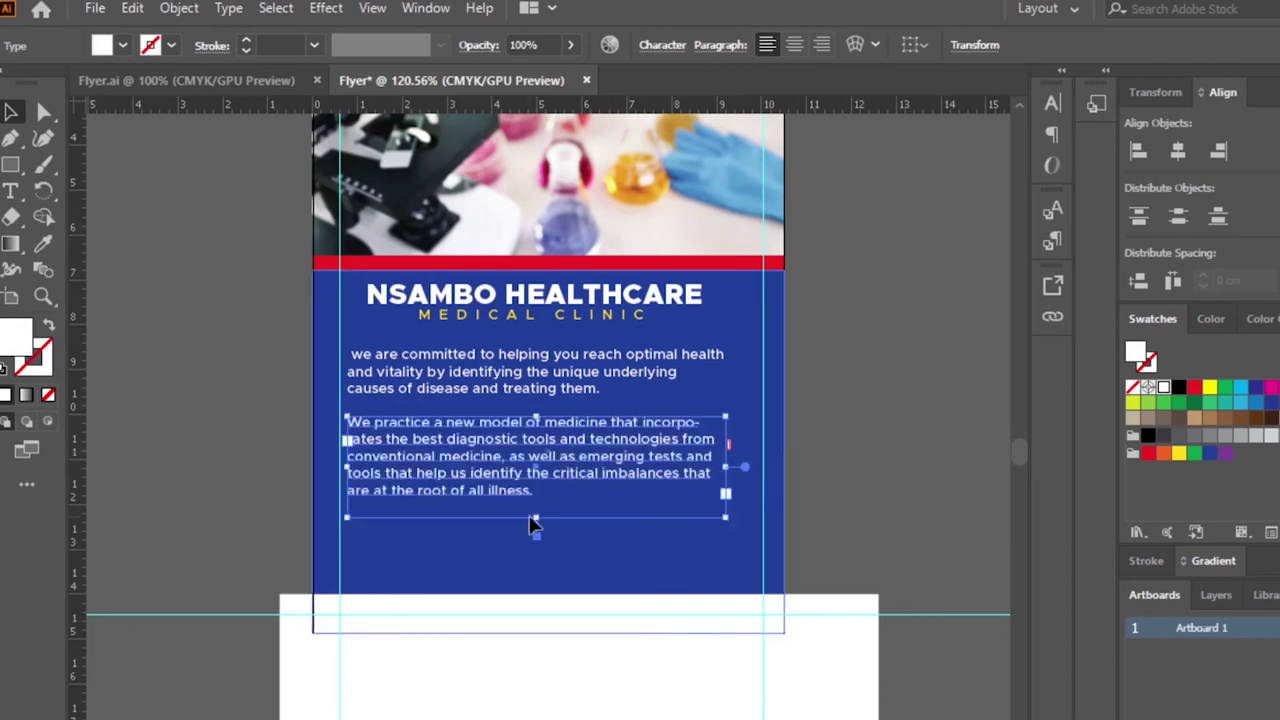
Step: Widen and fit the second paragraph, nudge it up, and duplicate it below
left_click(914, 376)
left_click(423, 451)
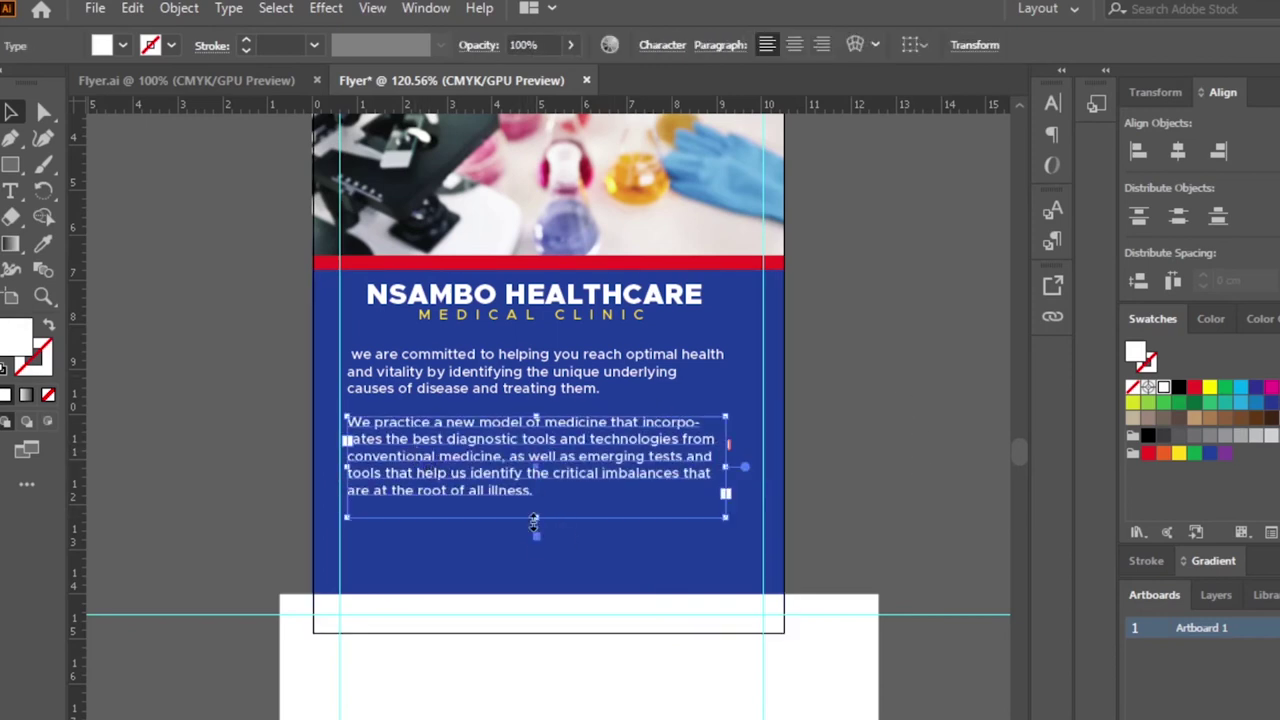
left_click_drag(539, 520, 537, 540)
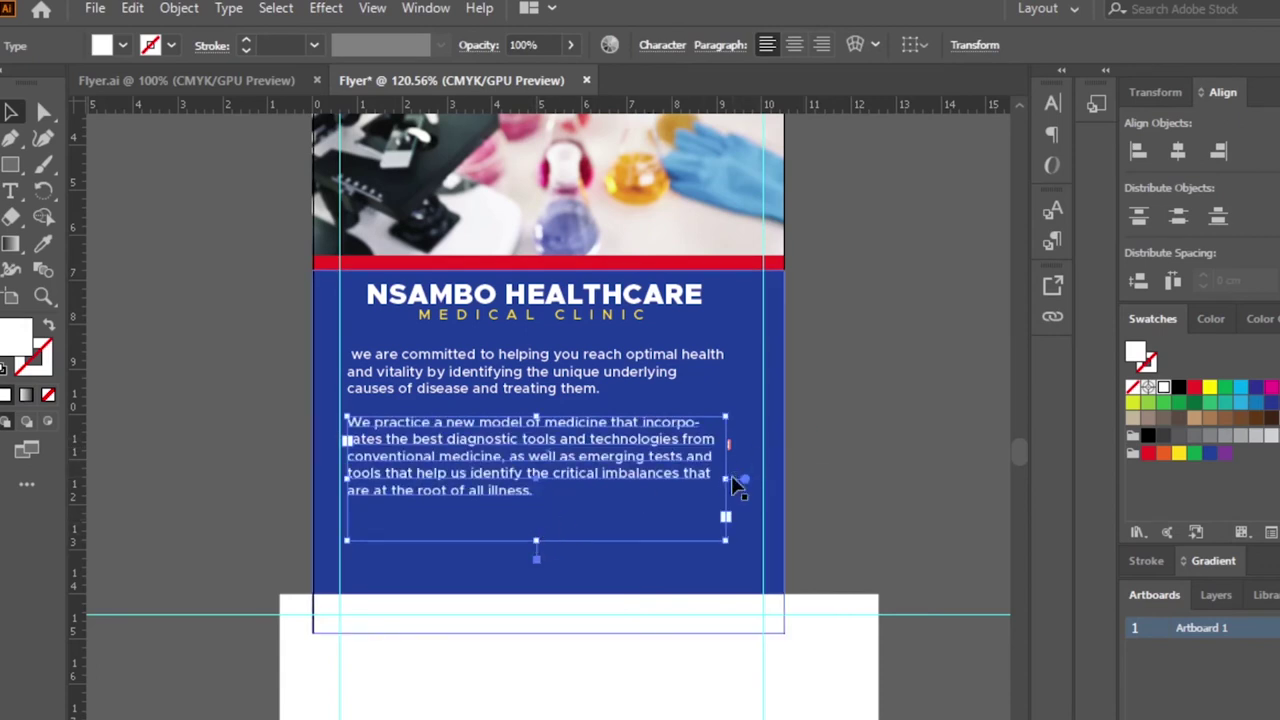
left_click_drag(730, 479, 749, 479)
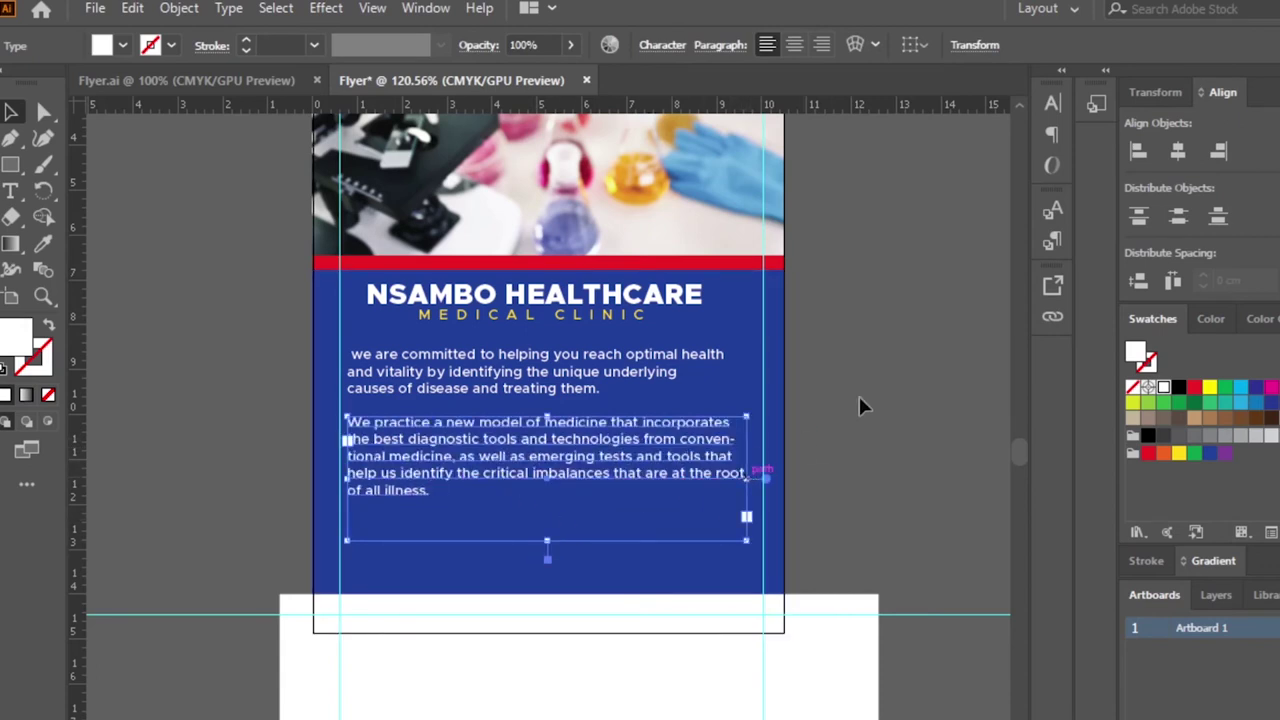
left_click(883, 383)
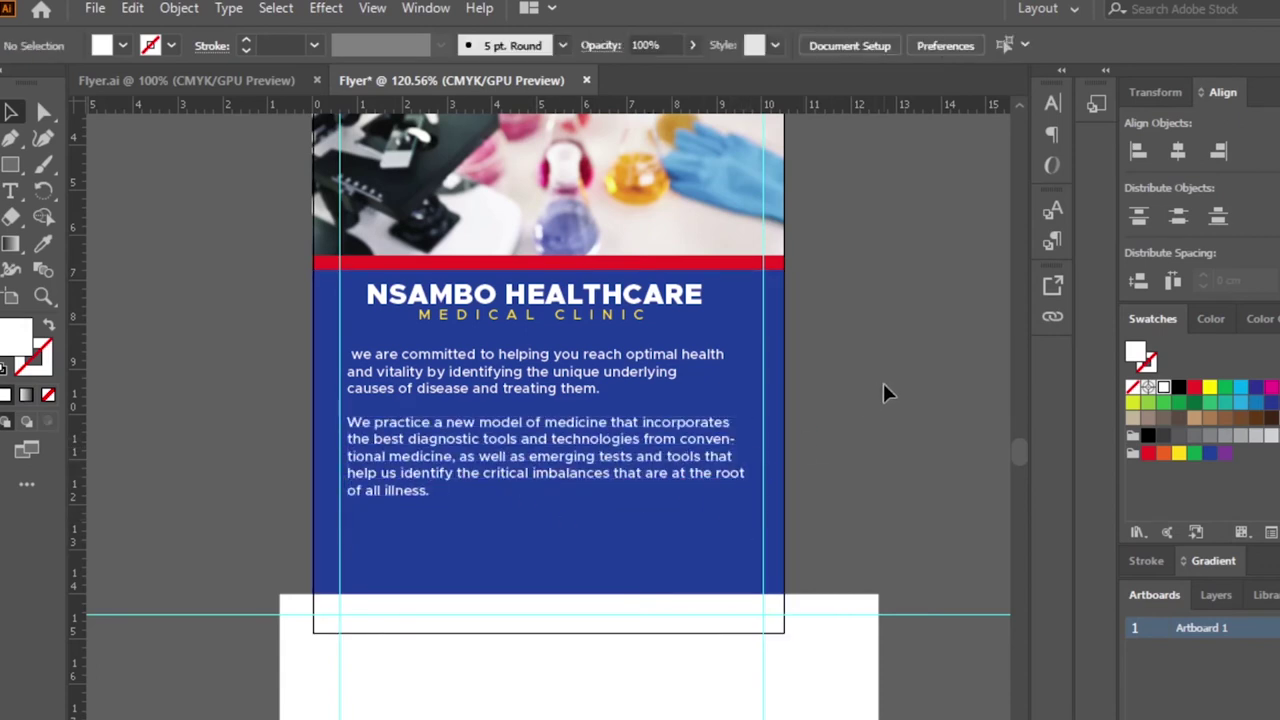
left_click(497, 437)
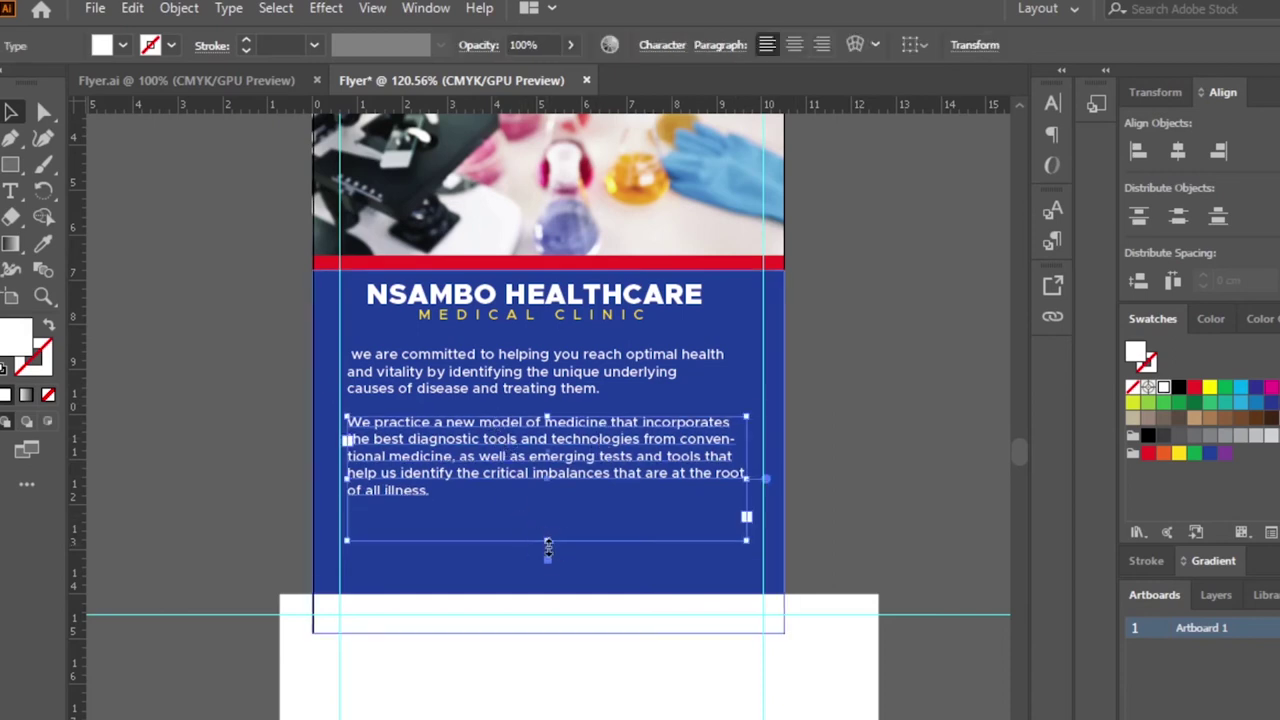
left_click_drag(547, 541, 563, 501)
key("Up")
key("Up")
key("Up")
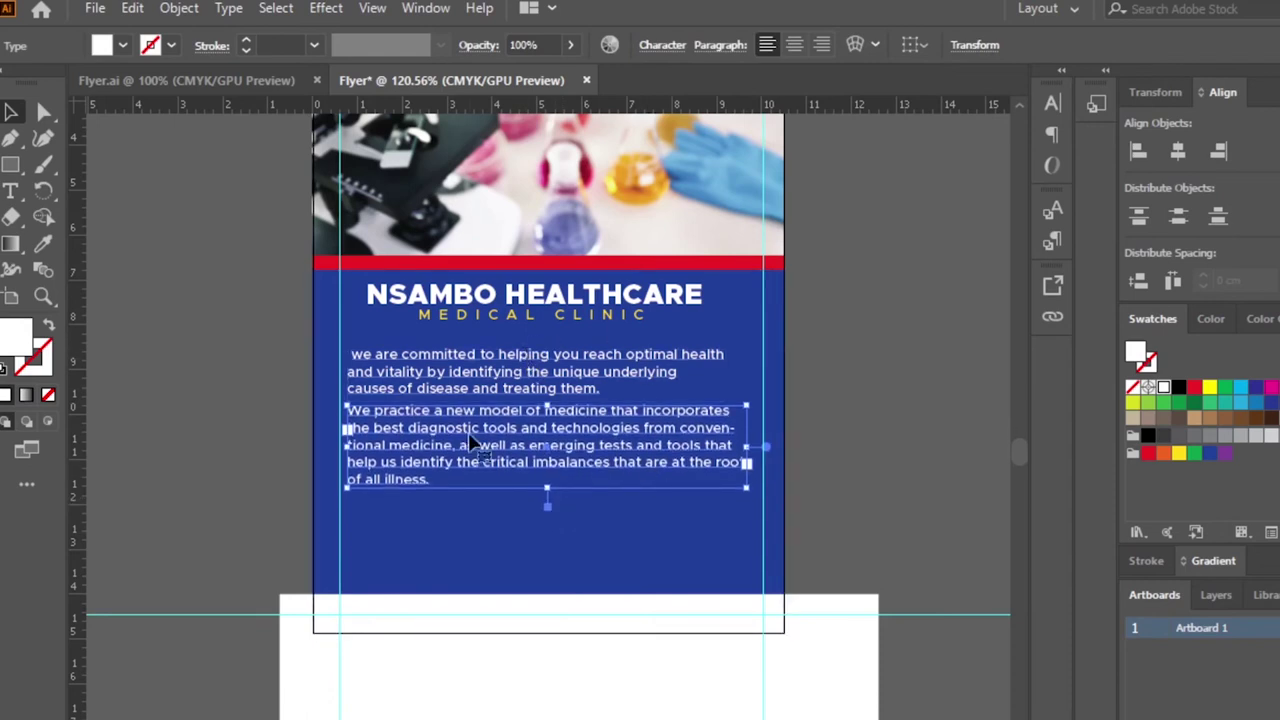
left_click_drag(481, 441, 498, 530)
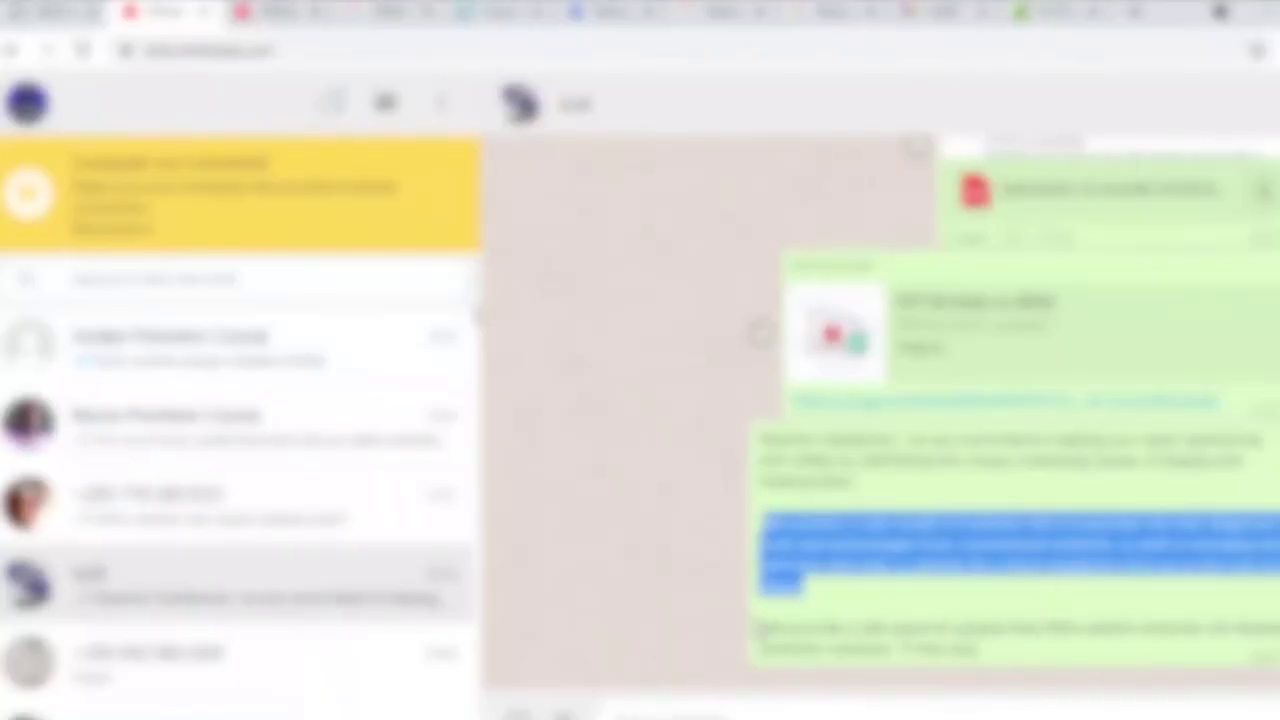
Step: Select and copy the closing paragraph of the last WhatsApp chat message
left_click_drag(907, 686, 1004, 692)
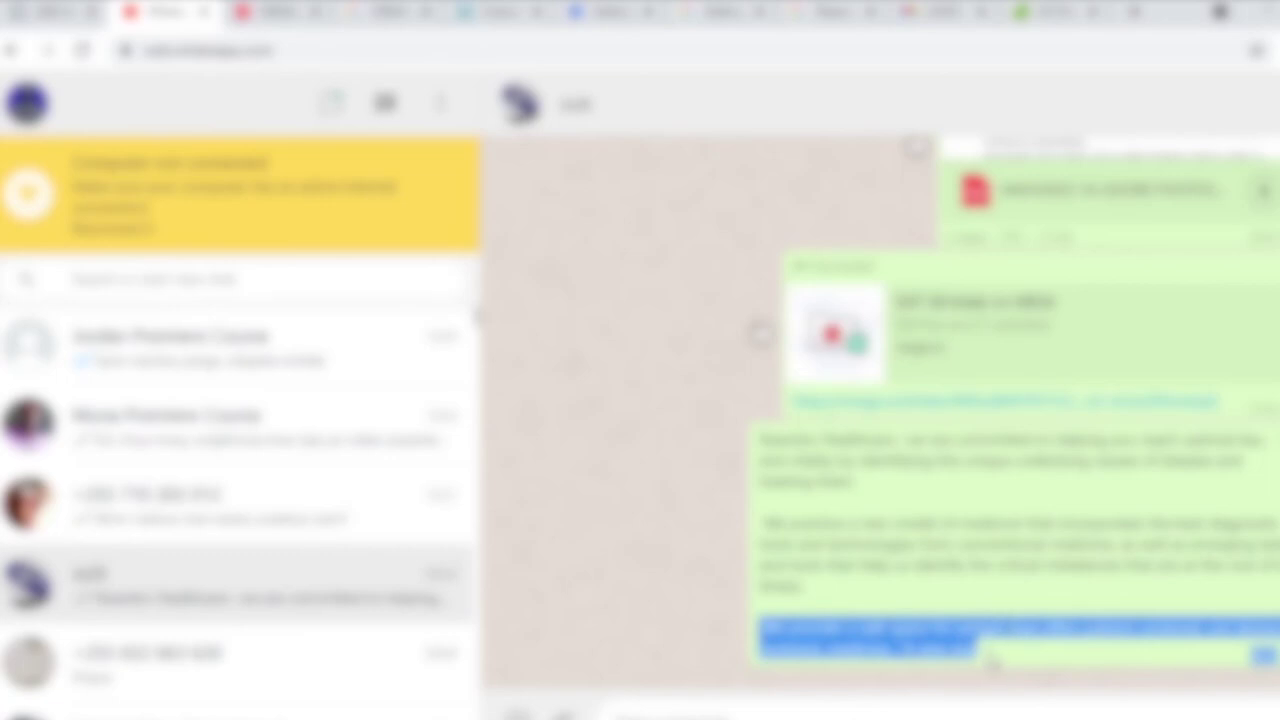
left_click(824, 626)
left_click_drag(763, 622, 975, 648)
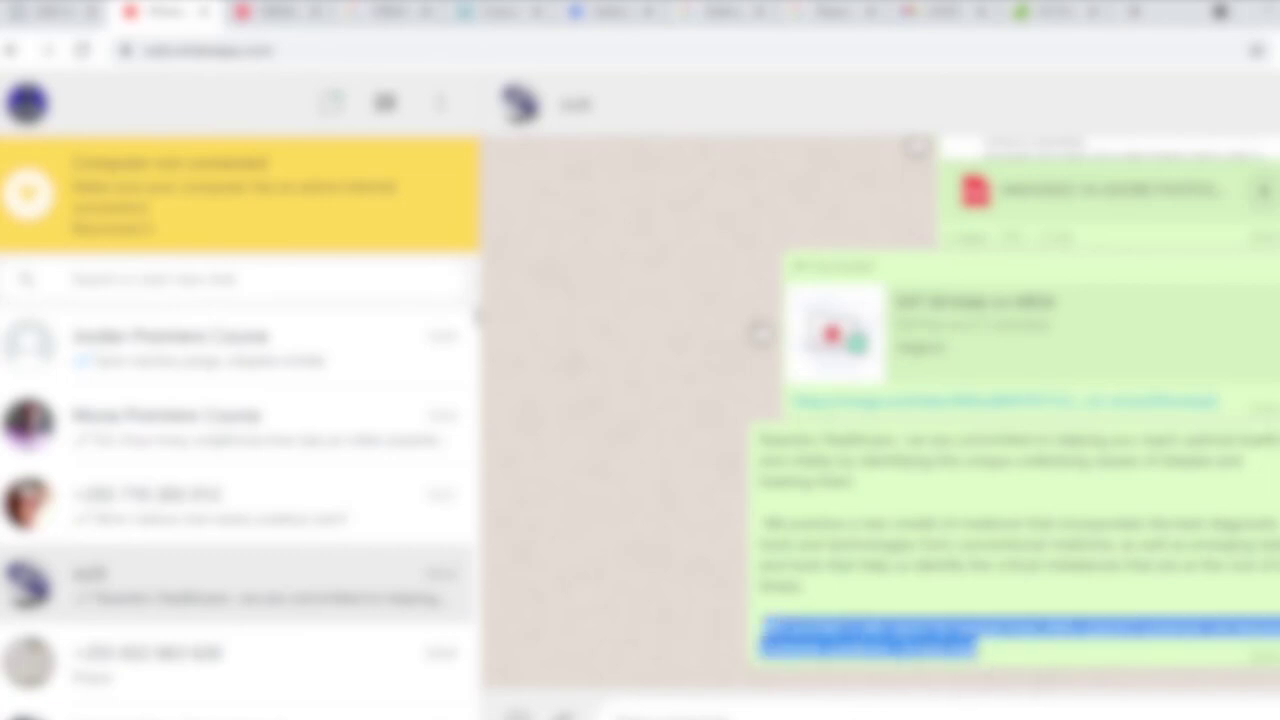
right_click(829, 640)
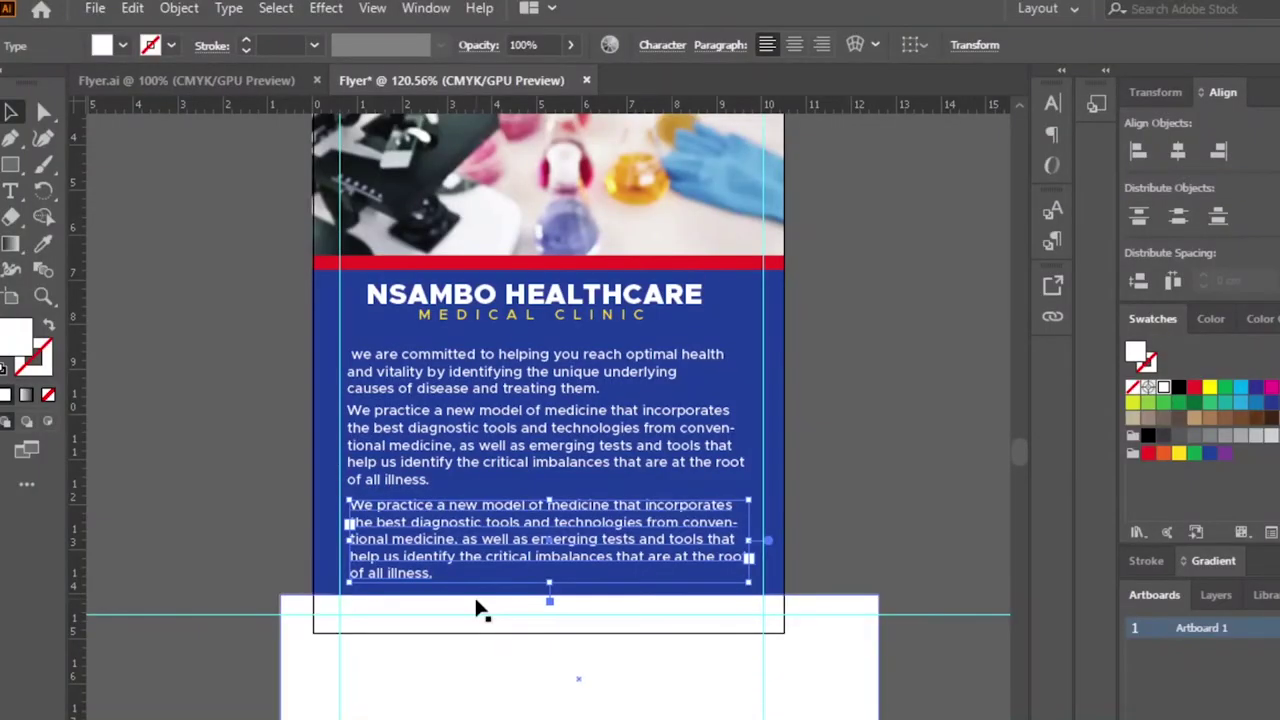
Step: Paste 'We provide a safe space… "A new way to heal.' into the third paragraph and shorten its frame
double_click(510, 530)
key("ctrl+a")
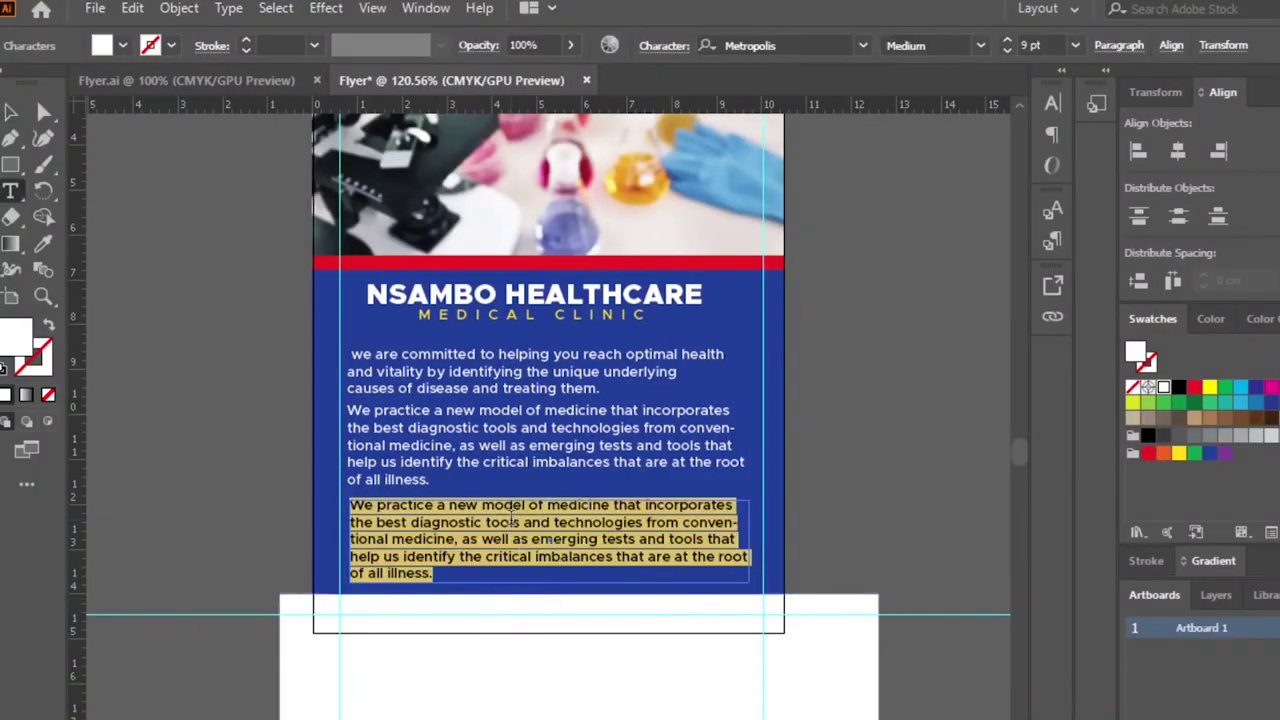
type("We provide a safe space for people that offers patient-centered, not disease-centered, medicine. \"A new way")
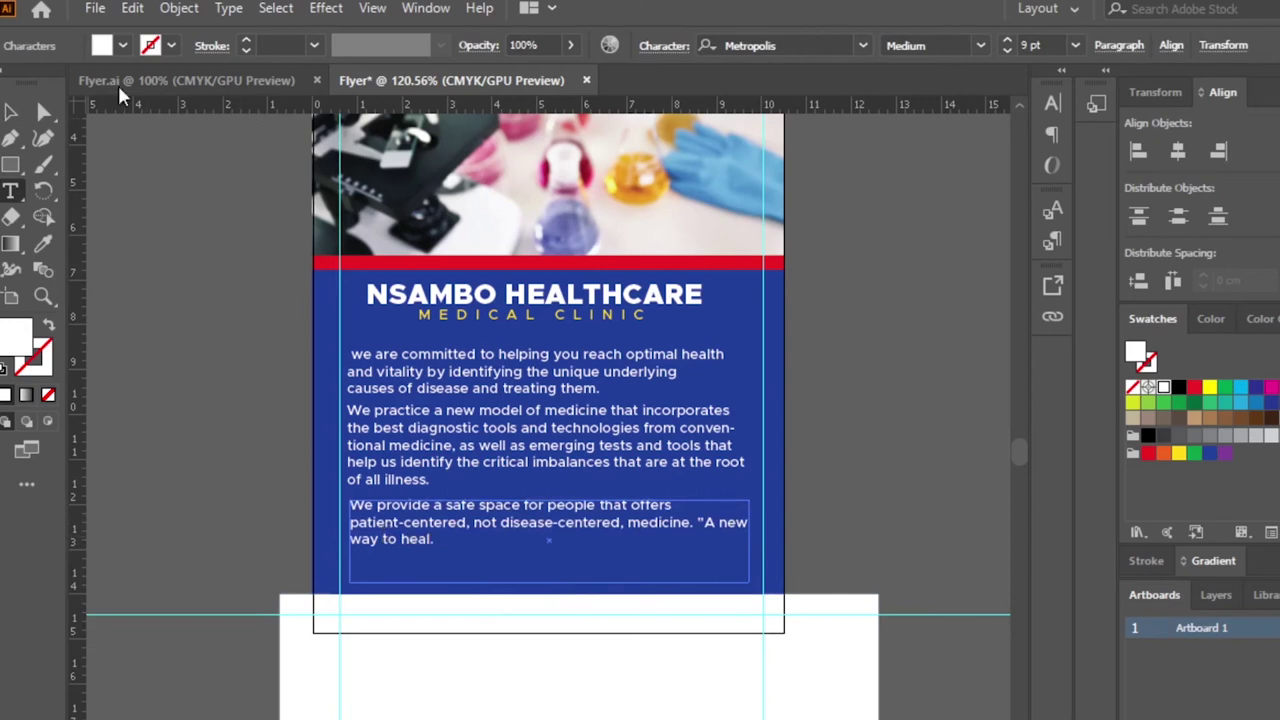
left_click(11, 113)
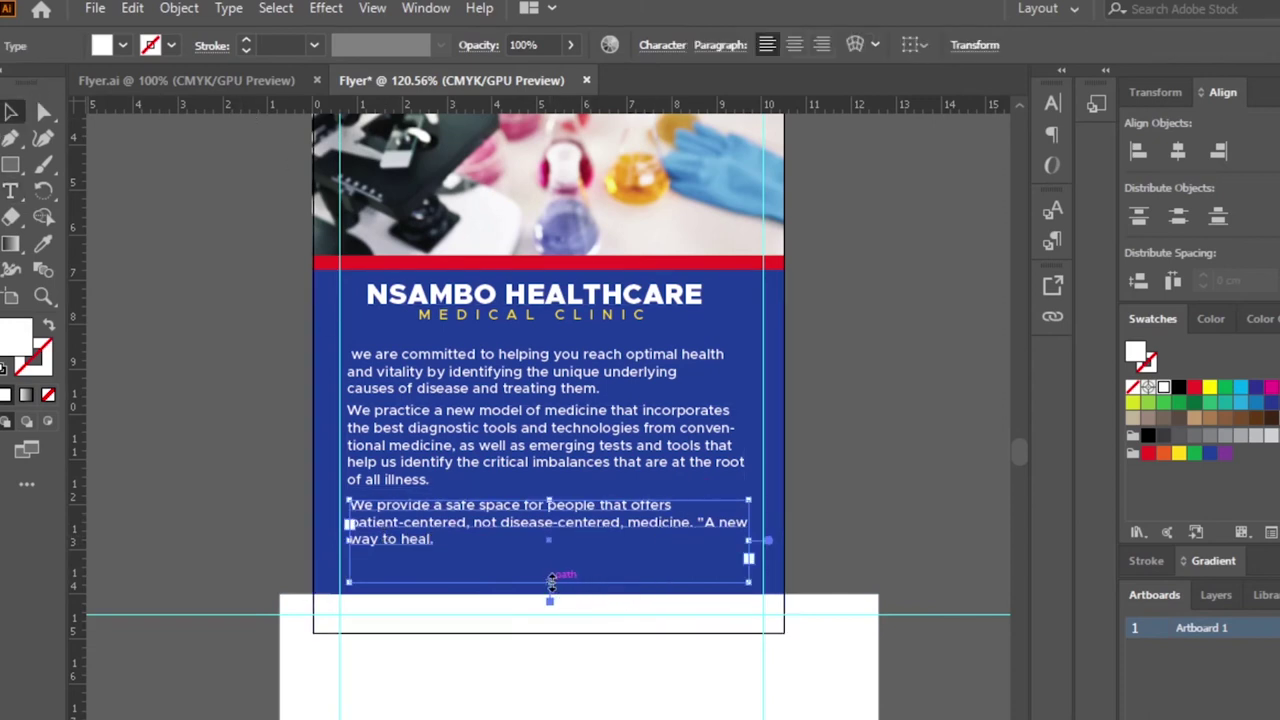
left_click_drag(549, 582, 549, 555)
double_click(600, 524)
key("ctrl+a")
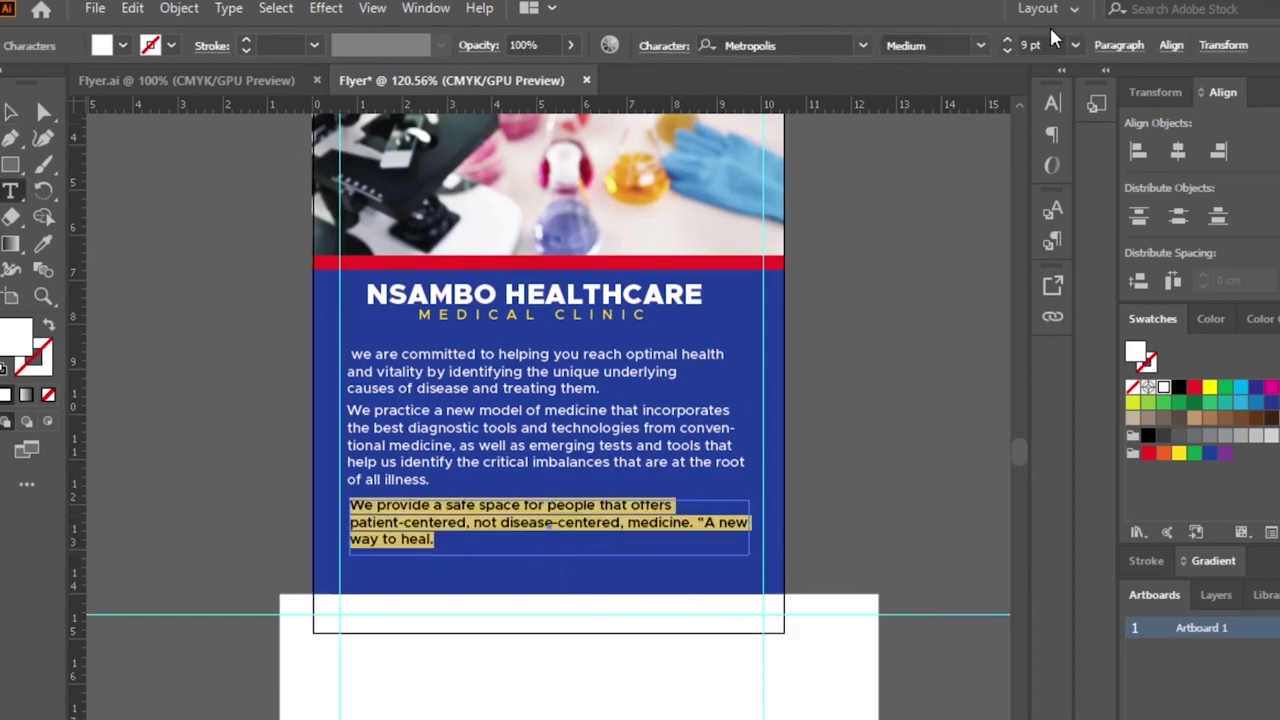
Step: Set the third paragraph to 8 pt Metropolis Regular
left_click(960, 45)
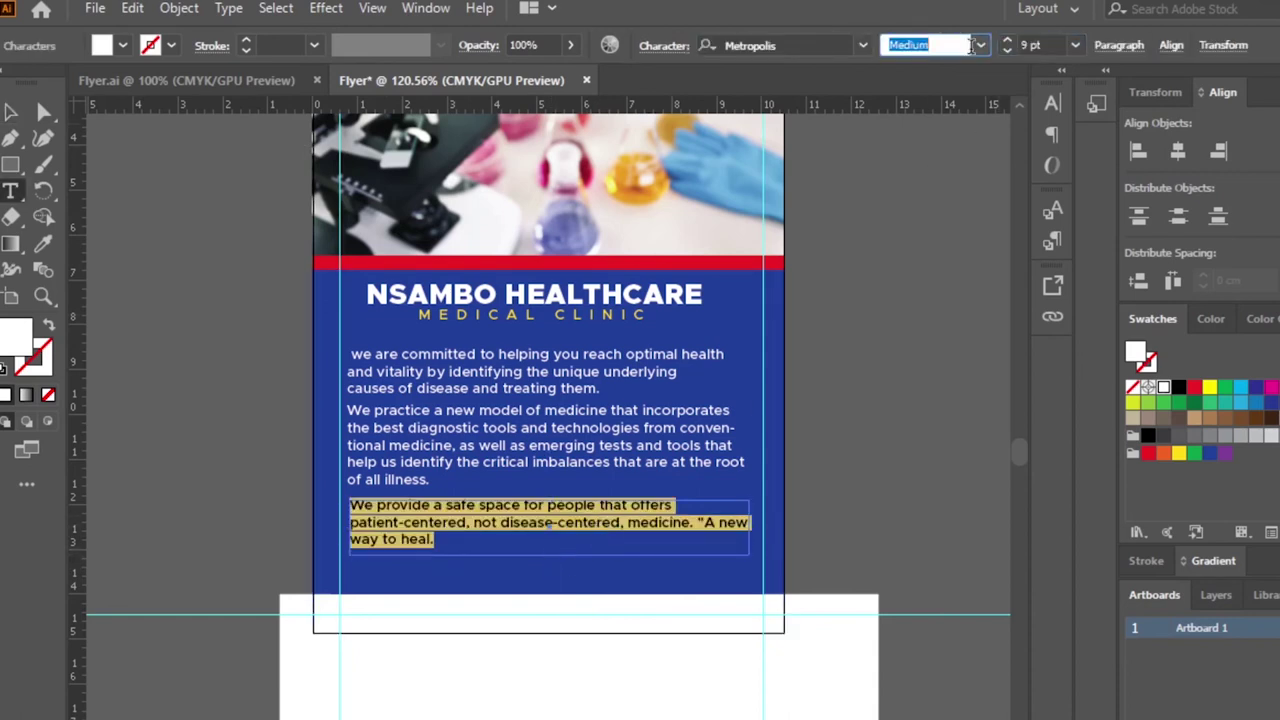
left_click(1041, 44)
type("8")
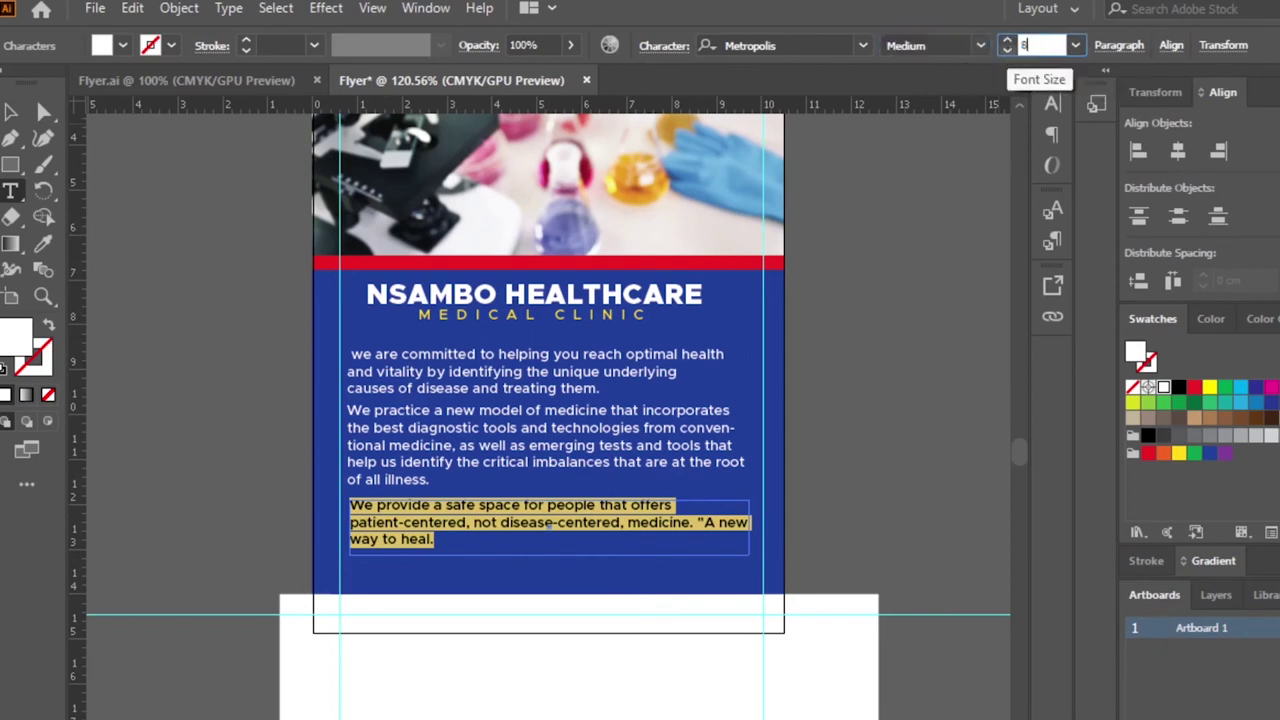
left_click(980, 45)
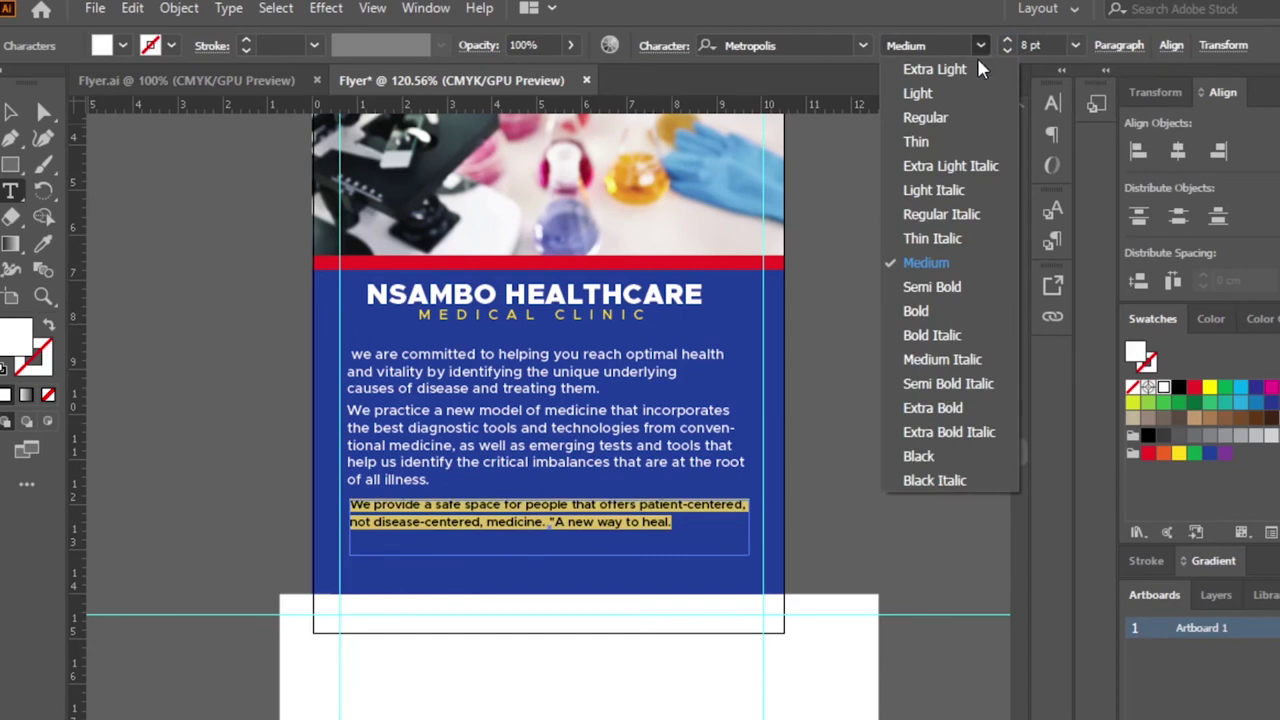
left_click(941, 117)
left_click(10, 112)
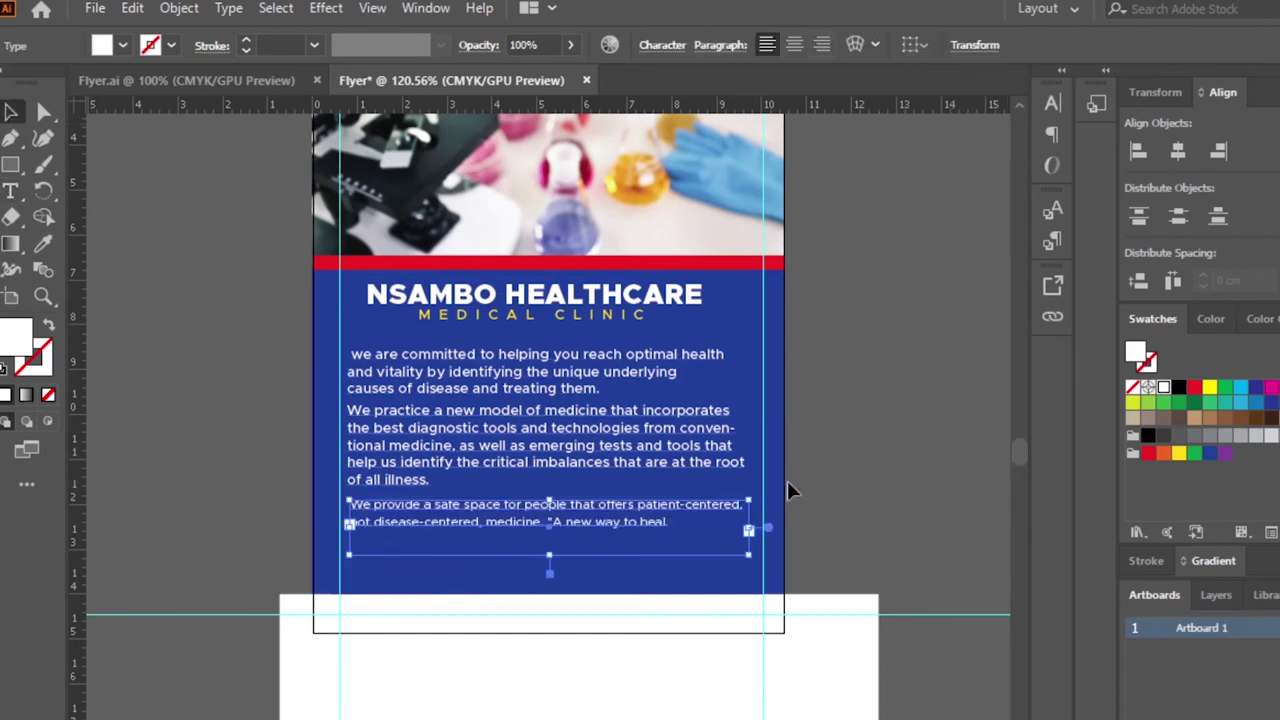
left_click(943, 465)
Step: Set the middle paragraph to 8 pt Metropolis Regular
left_click(567, 440)
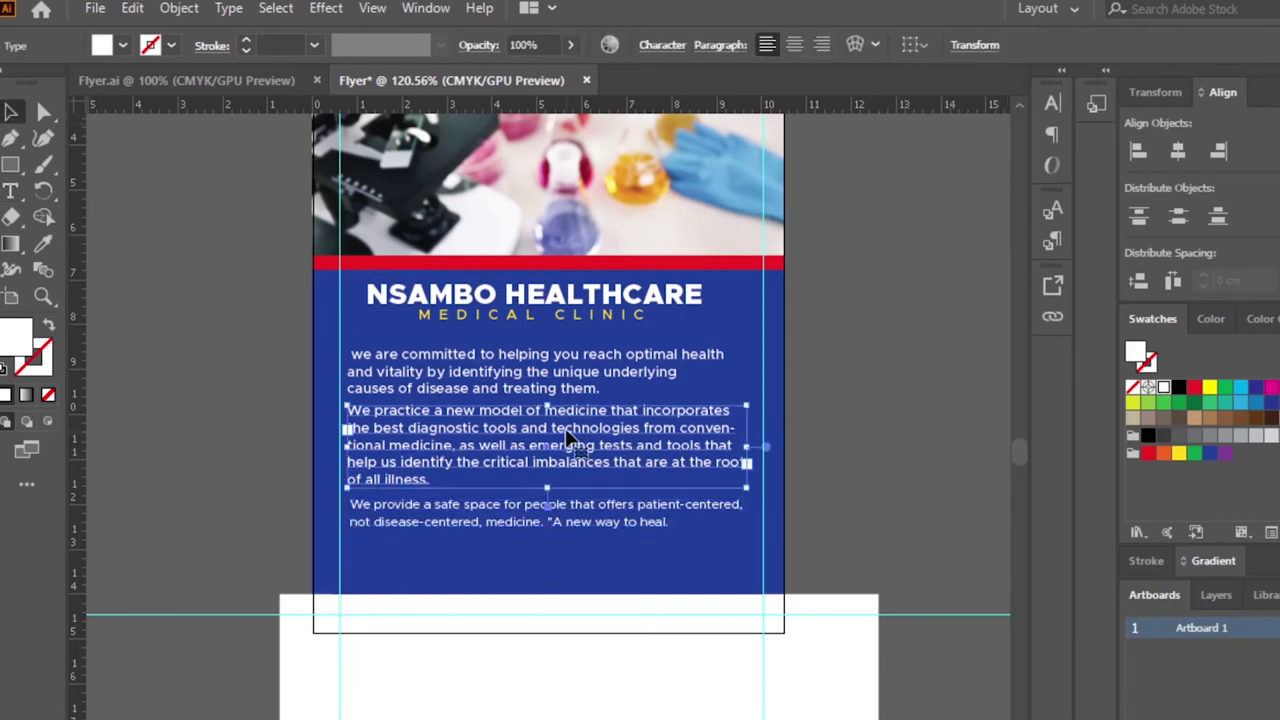
double_click(570, 445)
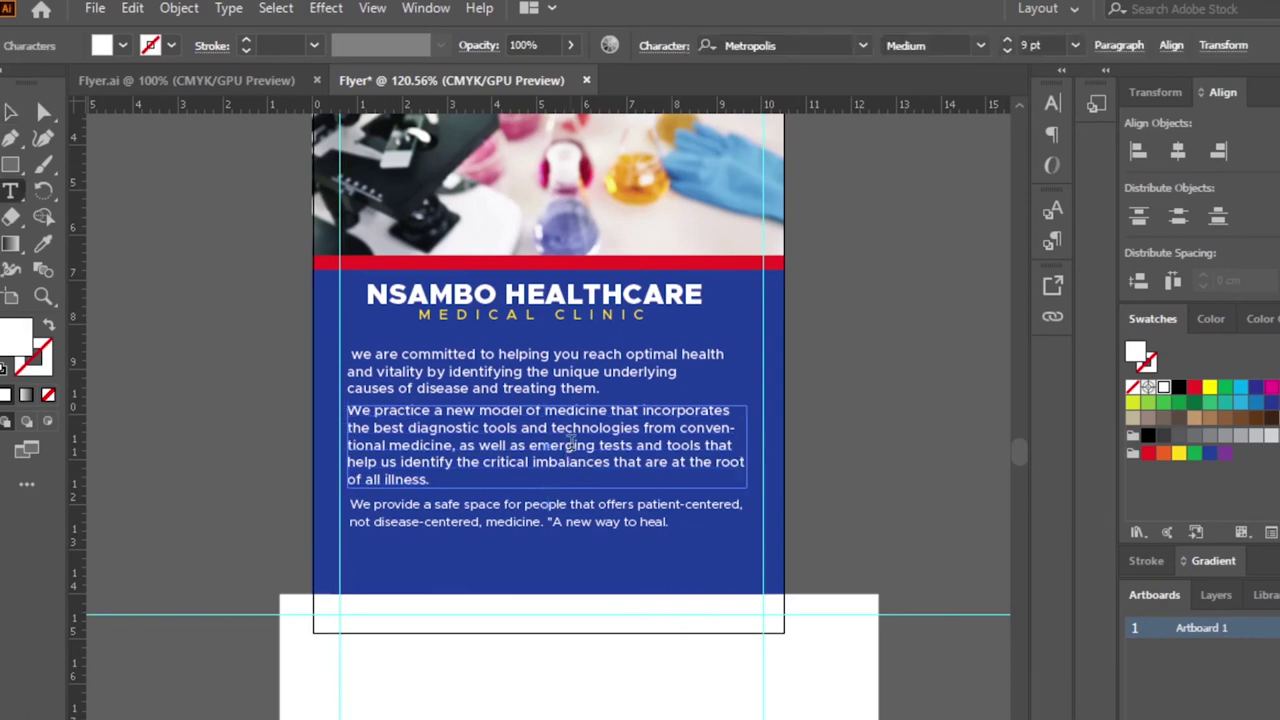
key("ctrl+a")
left_click(1056, 43)
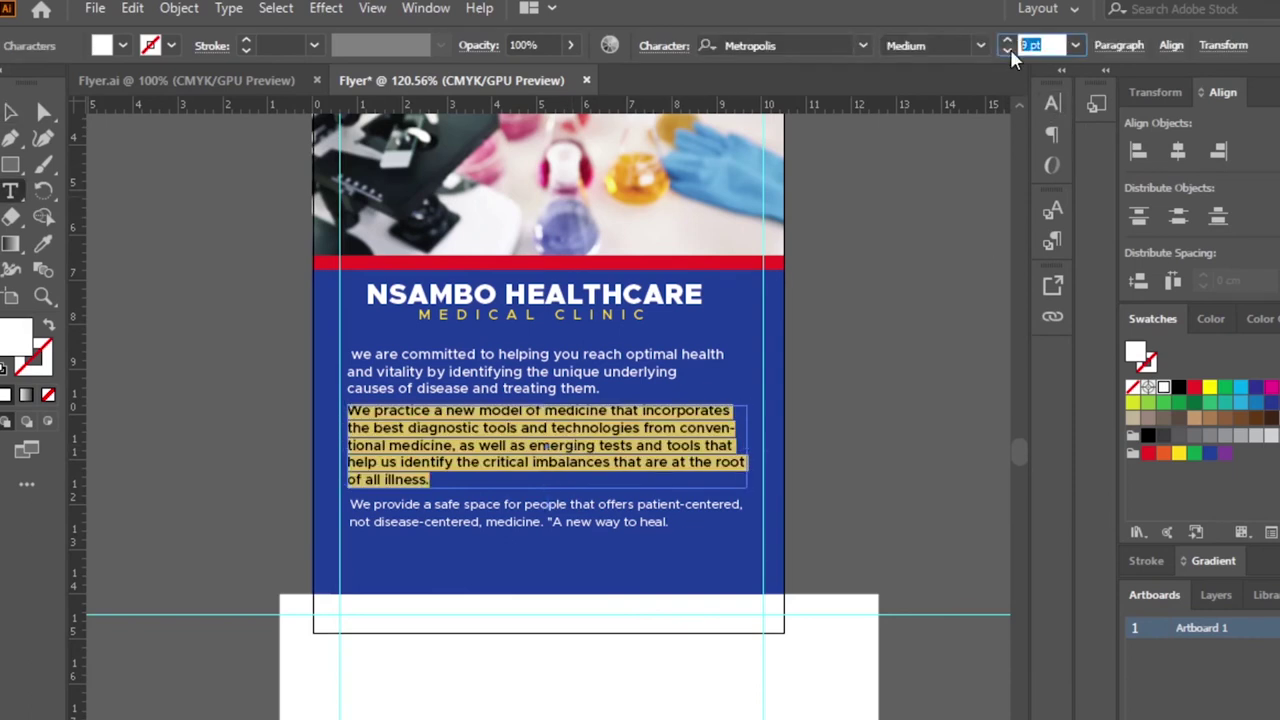
type("8")
key("shift+Tab")
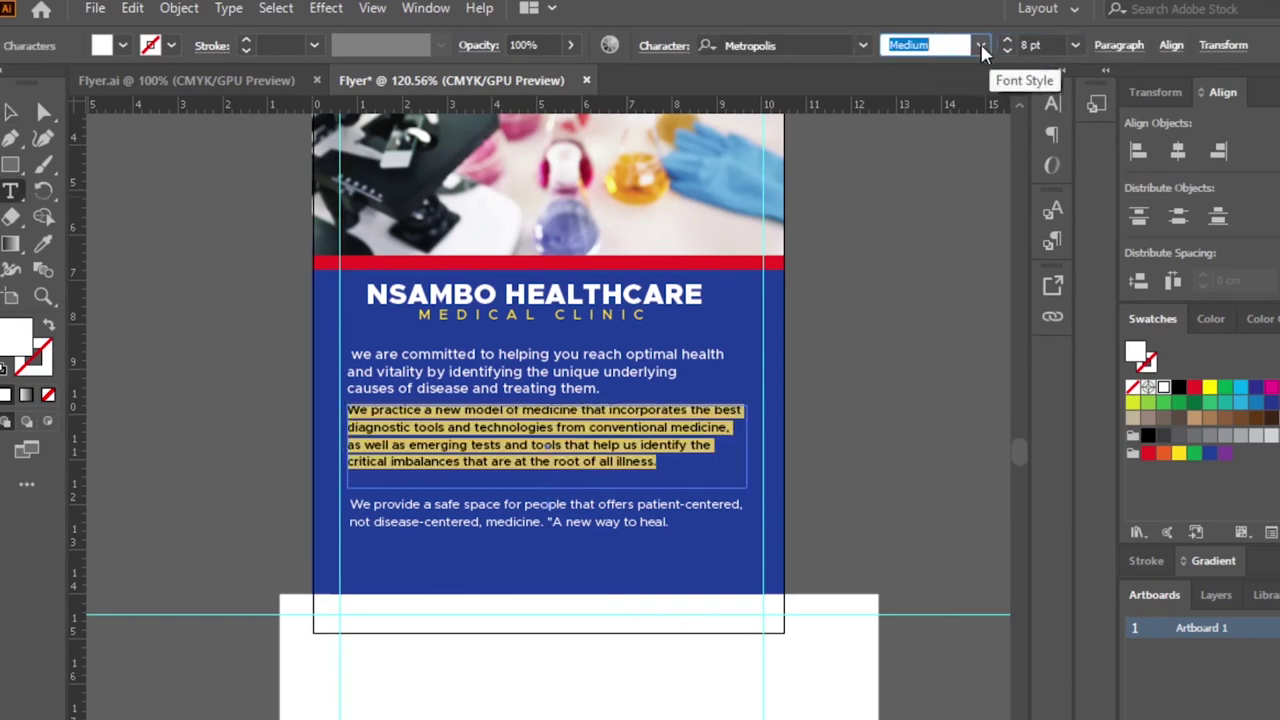
left_click(981, 46)
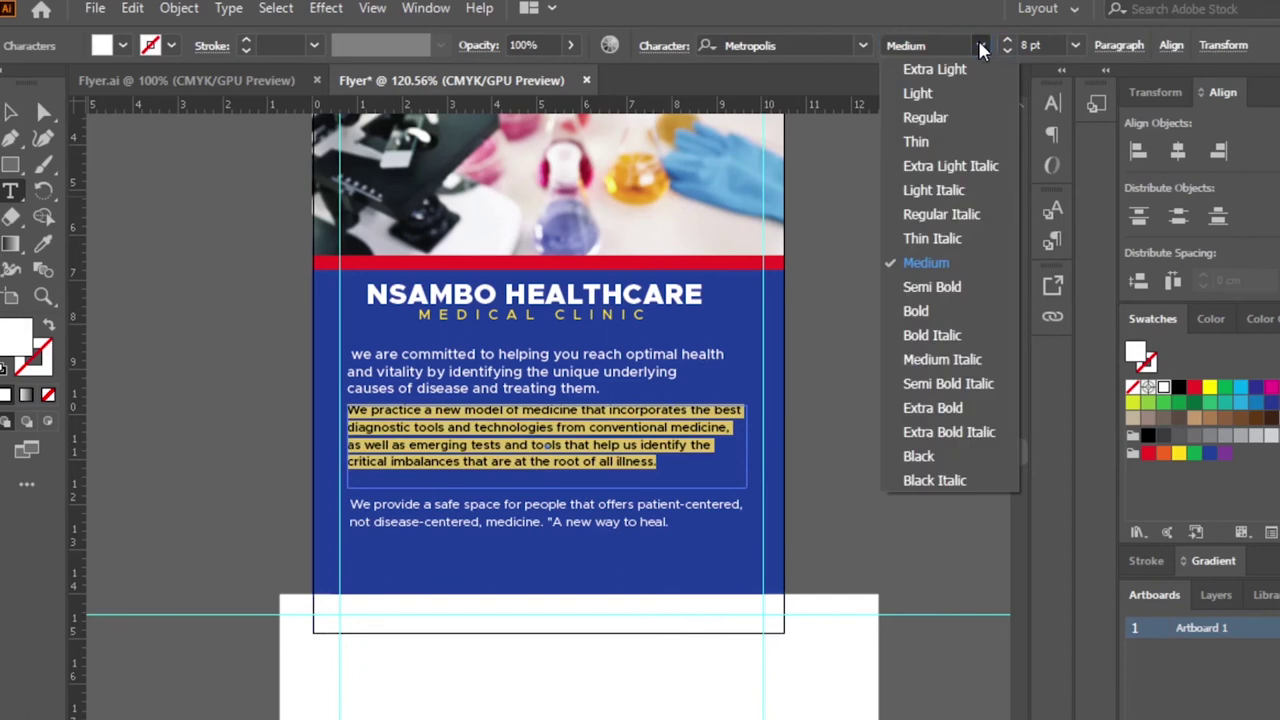
left_click(925, 118)
key("Escape")
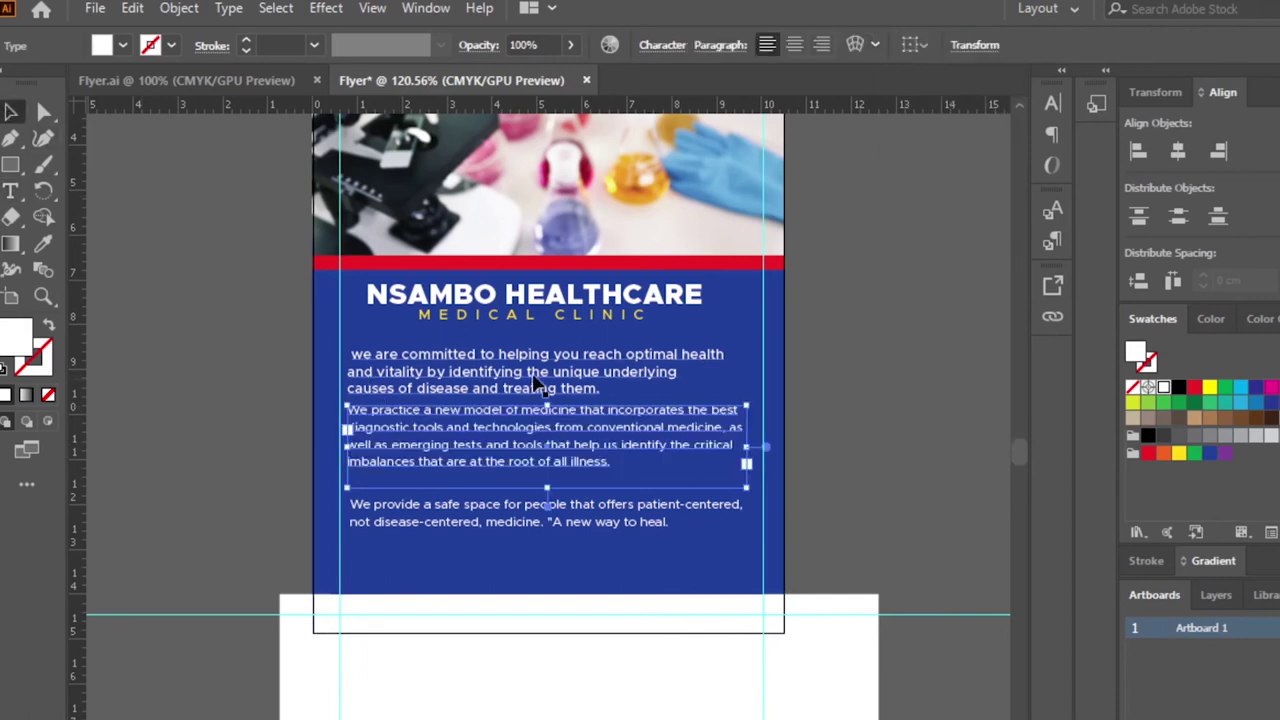
Step: Set the first paragraph to Metropolis Regular at 8 pt
left_click(533, 388)
key("ctrl+shift+a")
triple_click(460, 366)
left_click(981, 46)
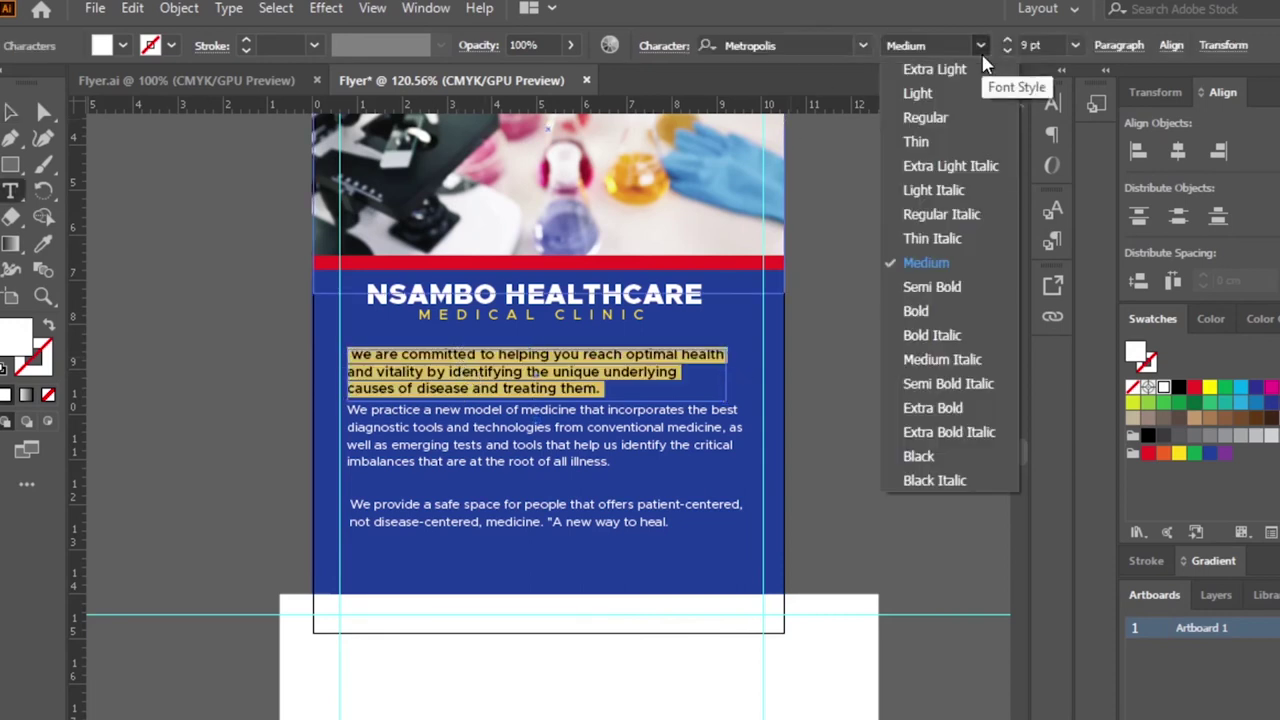
left_click(927, 116)
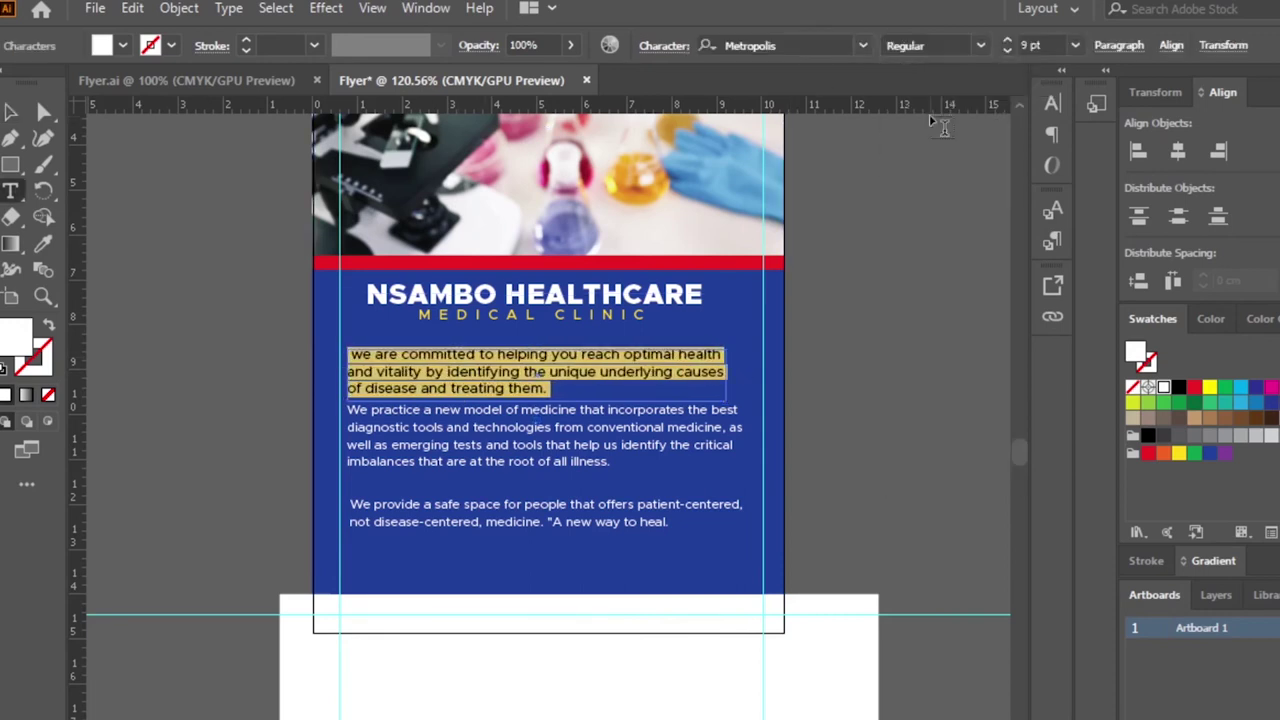
left_click(1036, 45)
type("8")
key("Return")
key("Escape")
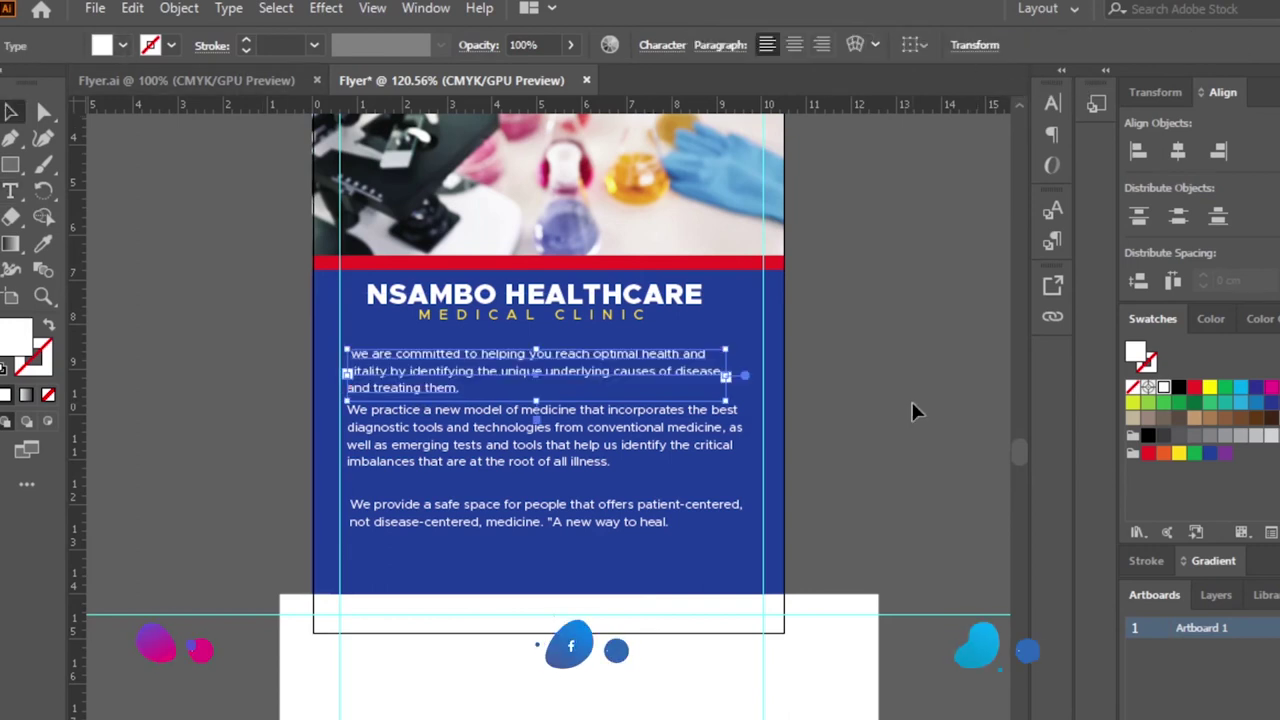
left_click(911, 399)
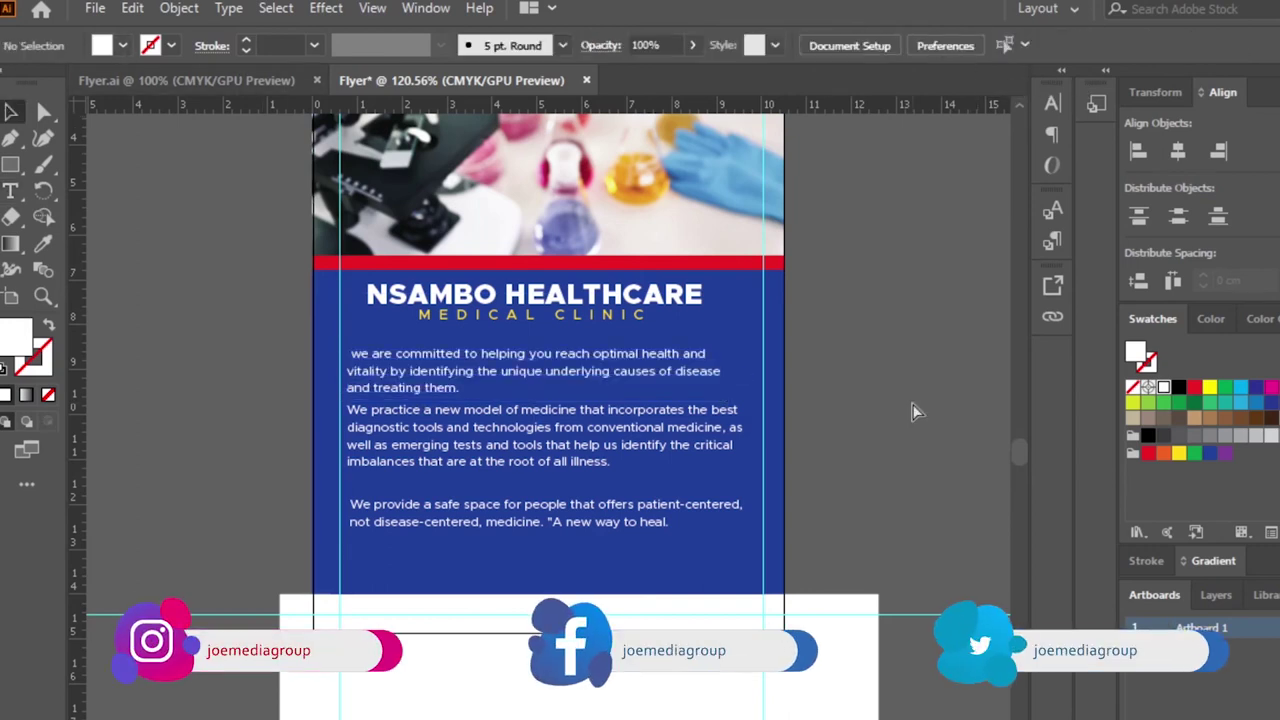
Step: Nudge the first and middle paragraph frames slightly upward
key("ctrl+equal")
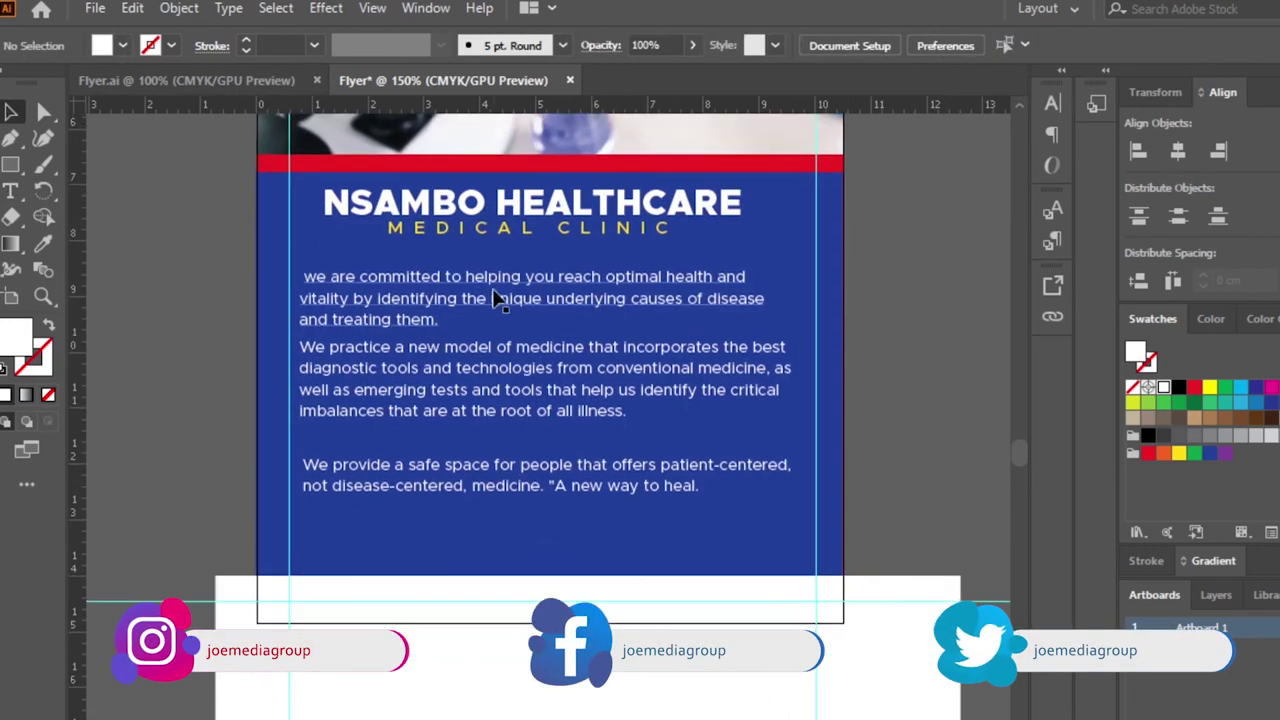
left_click(476, 305)
key("Up")
key("Up")
key("Up")
key("Up")
key("Up")
key("Up")
key("Up")
key("Up")
key("Up")
left_click(481, 391)
key("Up")
key("Up")
key("Up")
key("Up")
key("Up")
key("Up")
key("Up")
key("Up")
key("Up")
key("Up")
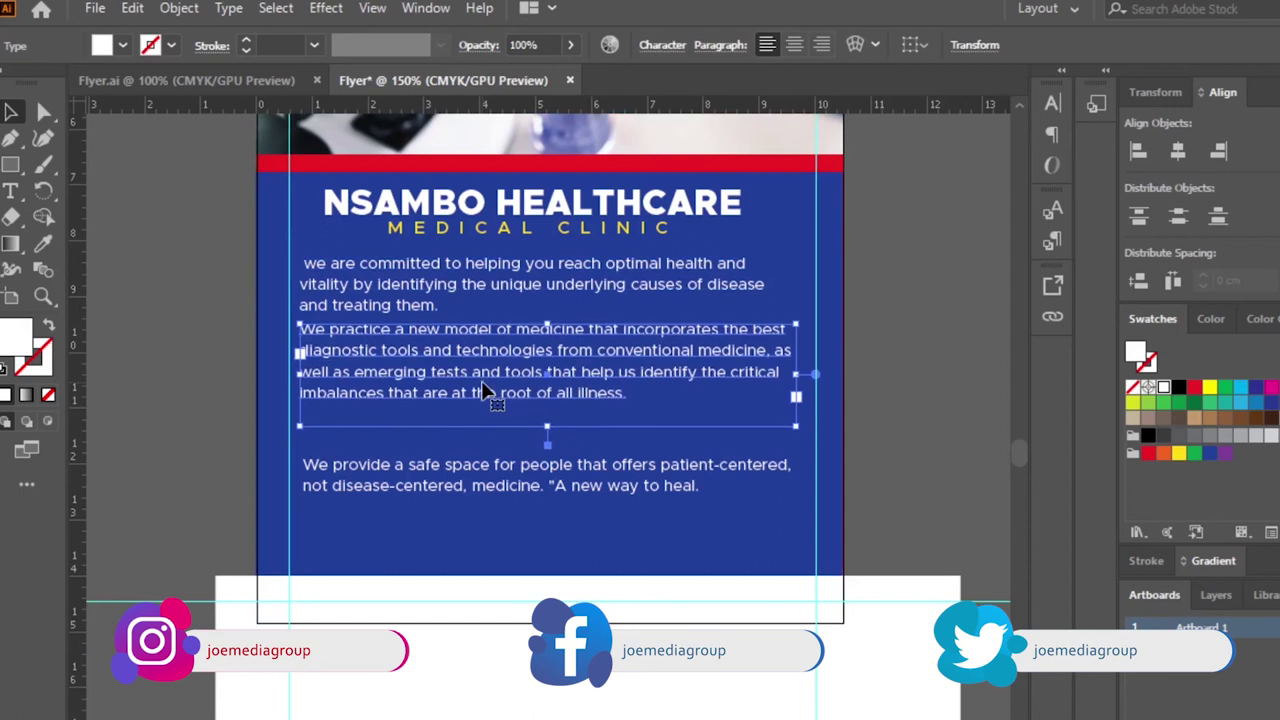
left_click(493, 478)
key("Up")
key("Up")
key("Up")
key("Up")
key("Up")
key("Up")
key("Up")
key("Up")
key("Up")
key("Up")
key("Up")
key("Up")
key("Up")
key("Up")
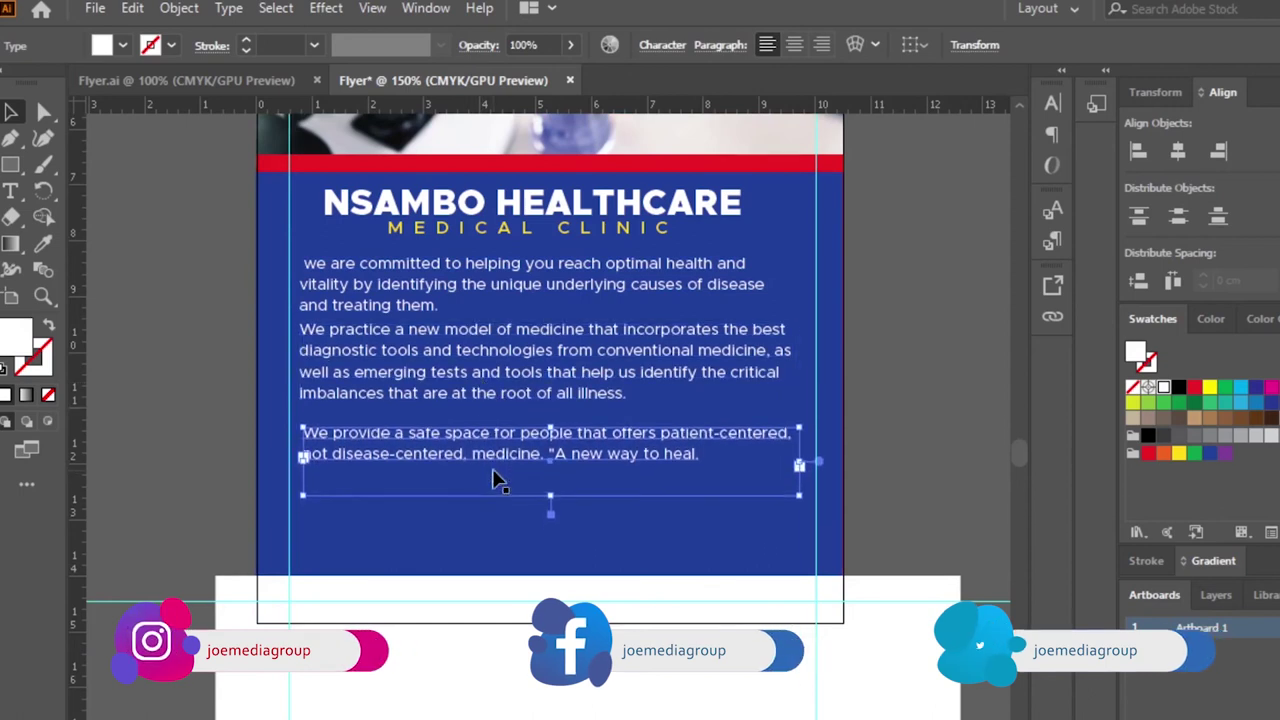
Step: Nudge the second paragraph down slightly to even out the spacing
left_click(447, 375)
key("Down")
key("Down")
key("Down")
left_click(938, 360)
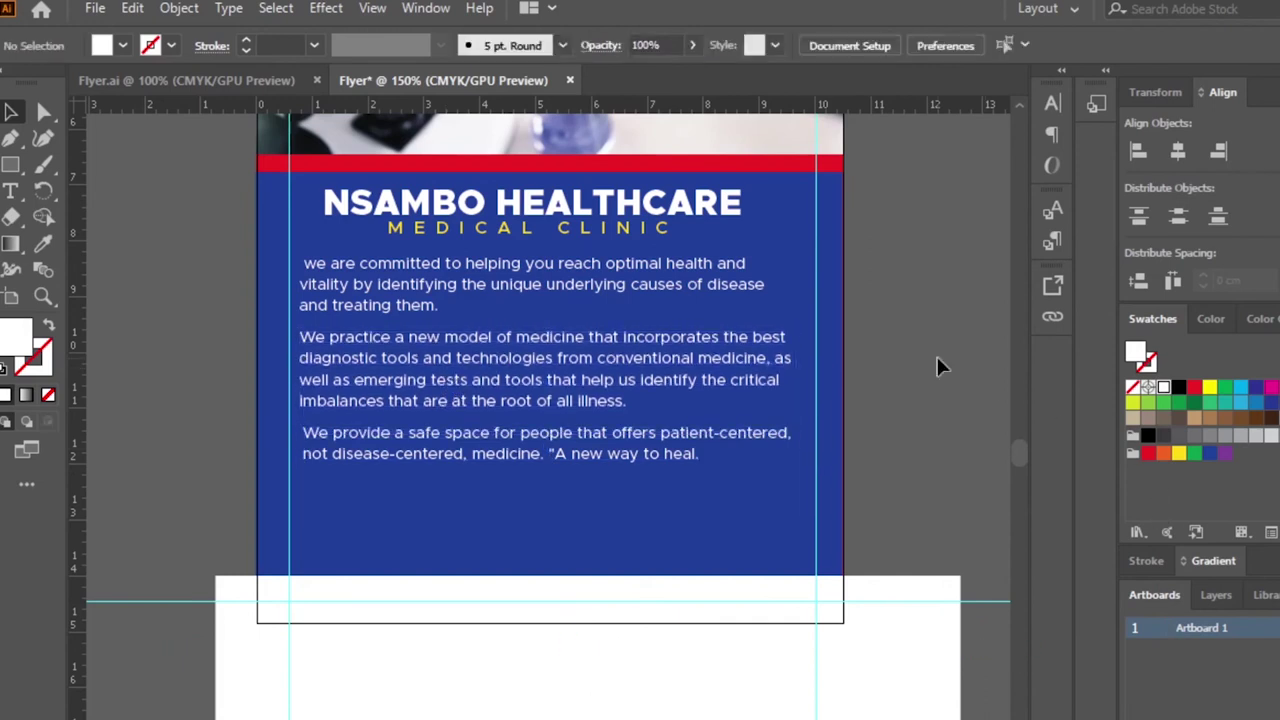
Step: Duplicate the third paragraph below the original and nudge the copy lower
left_click(513, 437)
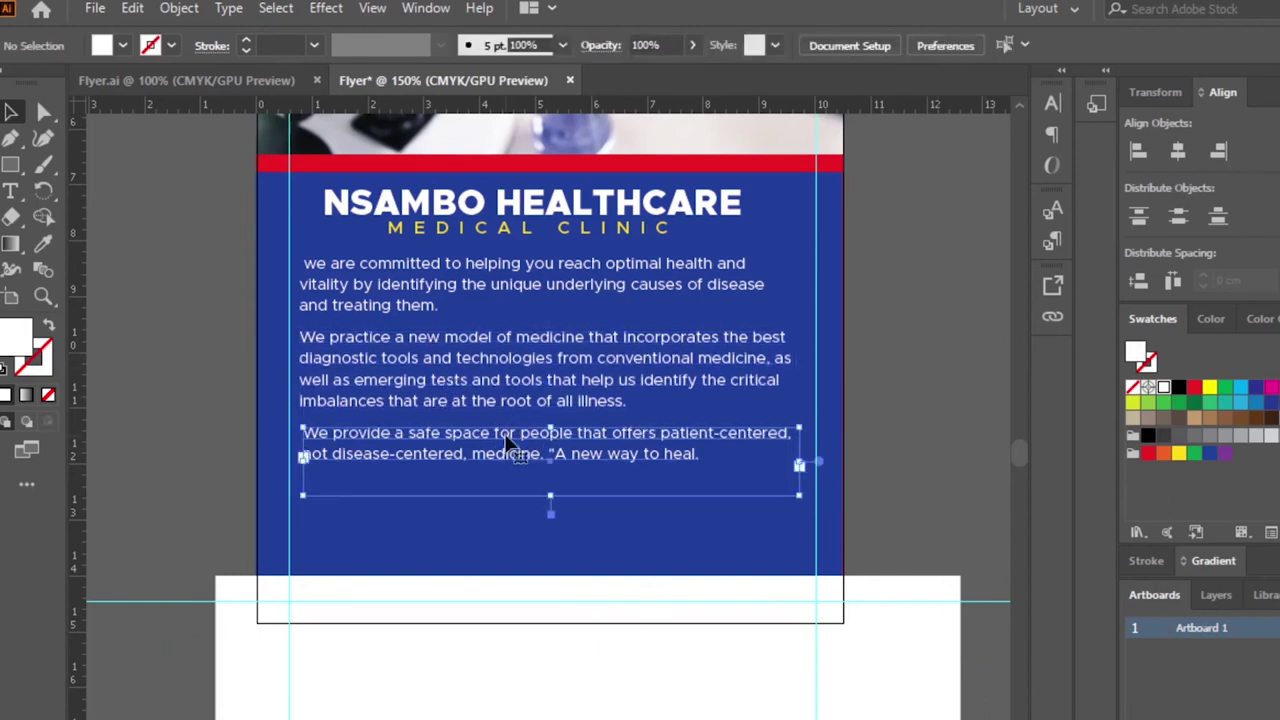
left_click_drag(517, 437, 512, 507)
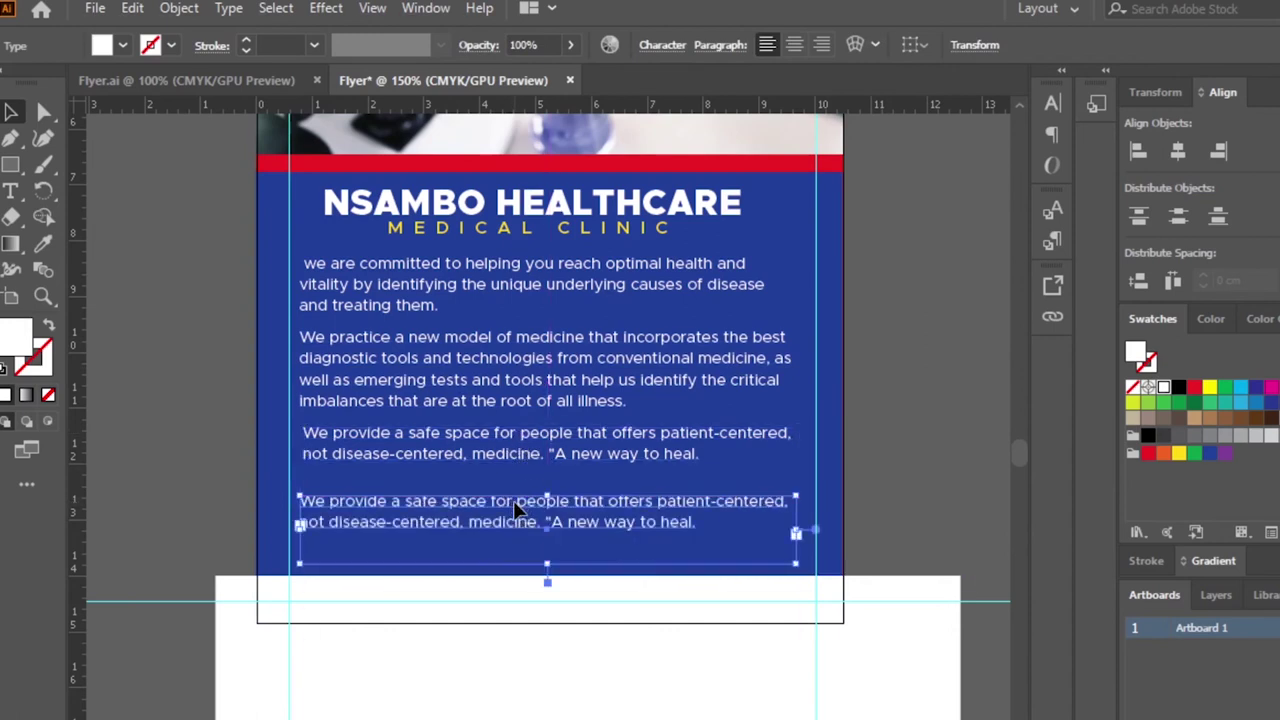
key("Down")
key("Down")
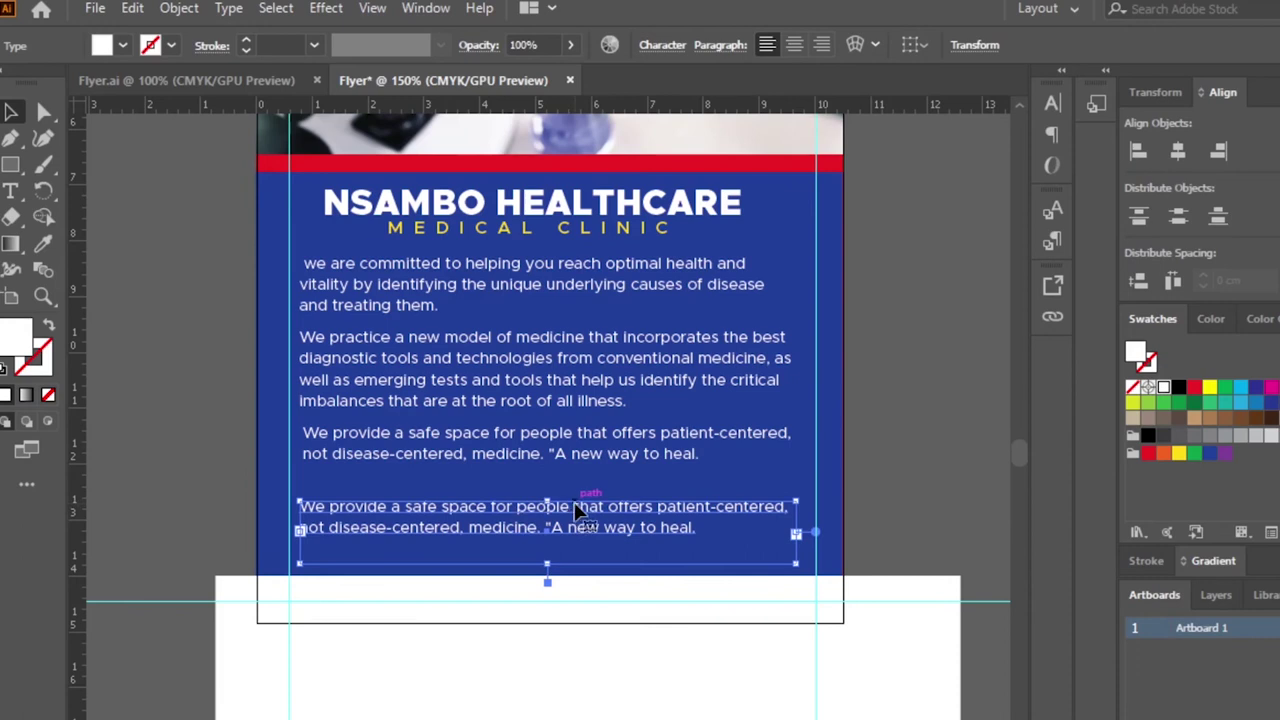
double_click(582, 518)
Step: Replace the copied paragraph with the clinic's address and set it to 6 pt
key("ctrl+a")
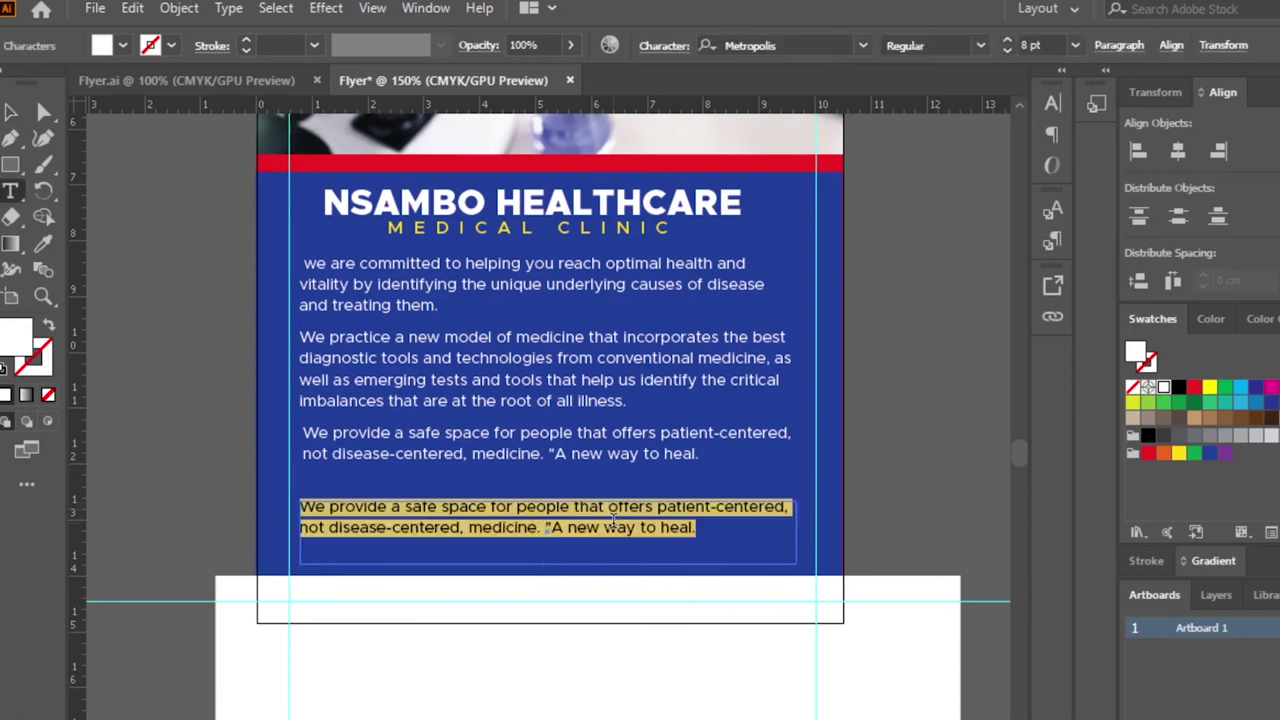
type("We are Locatec at Mwananyam")
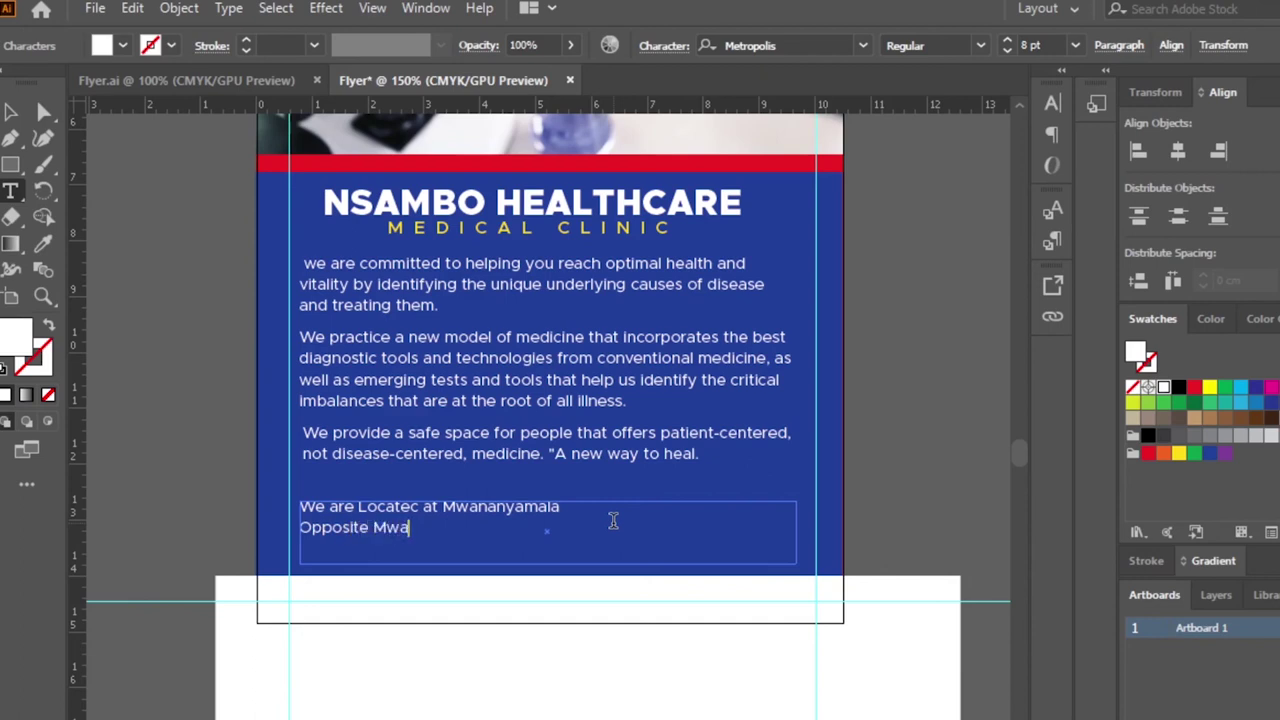
type("ala Refferal")
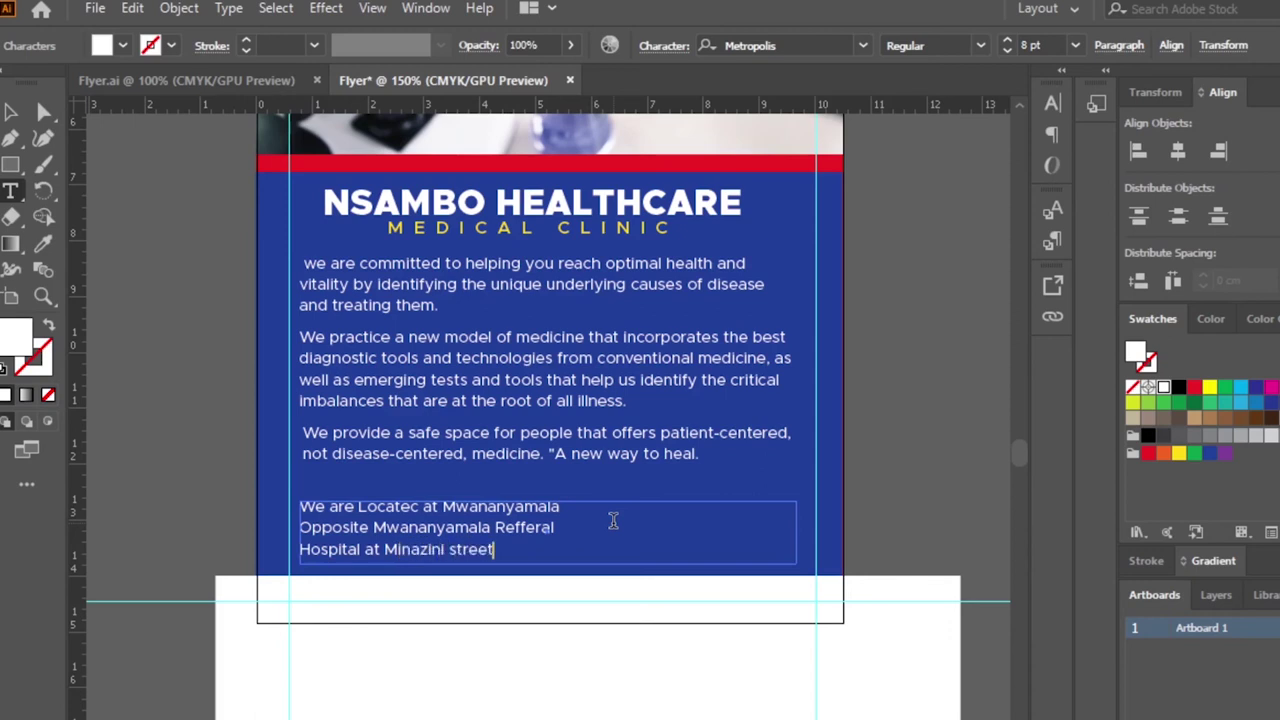
key("ctrl+a")
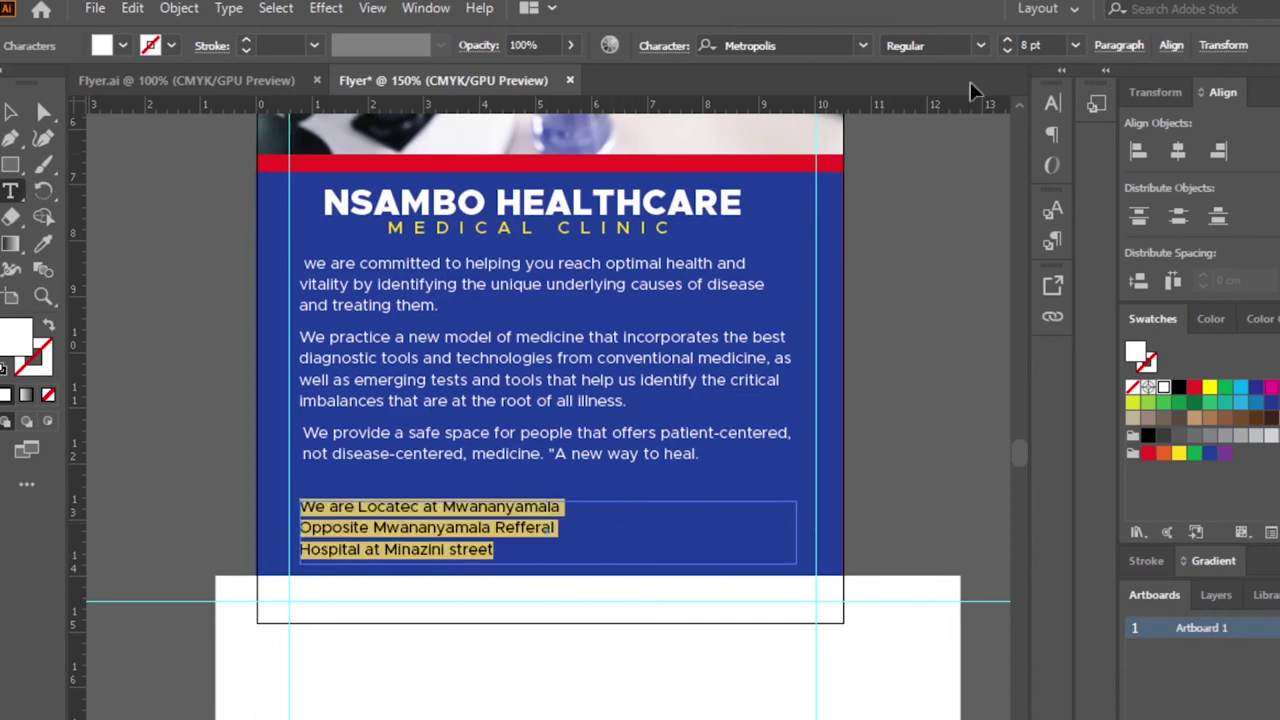
left_click(1008, 51)
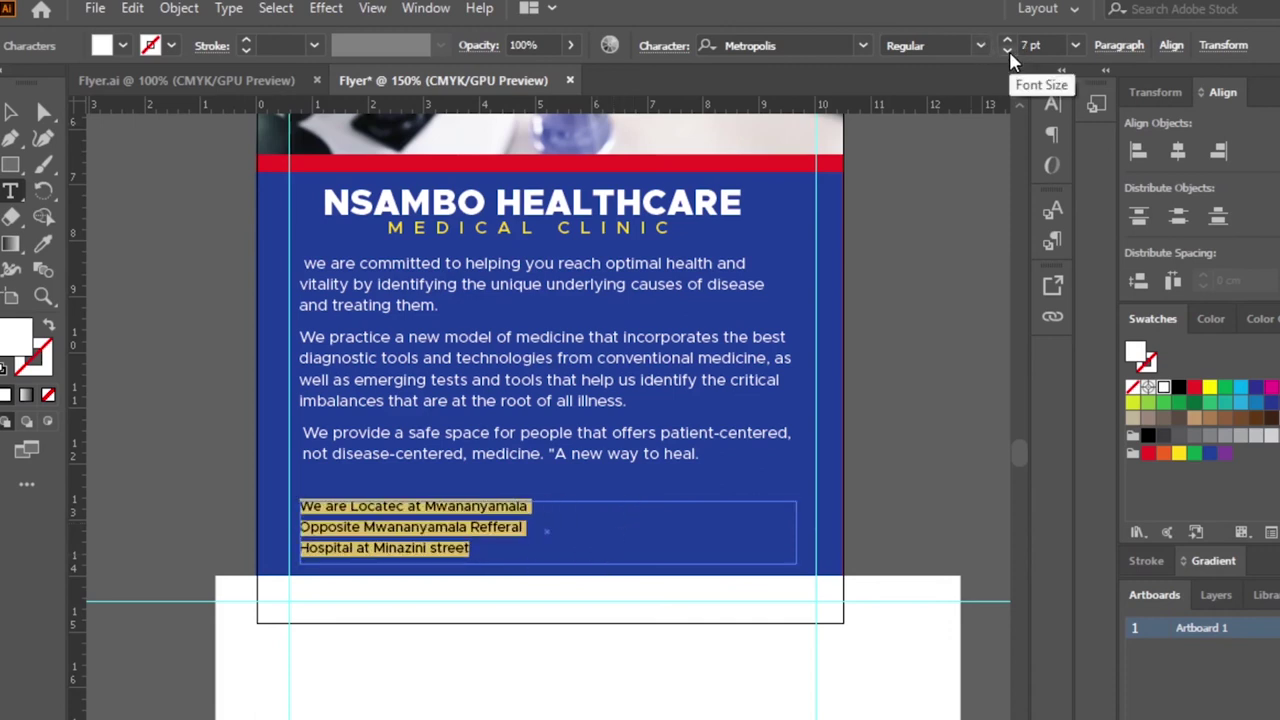
left_click(1008, 51)
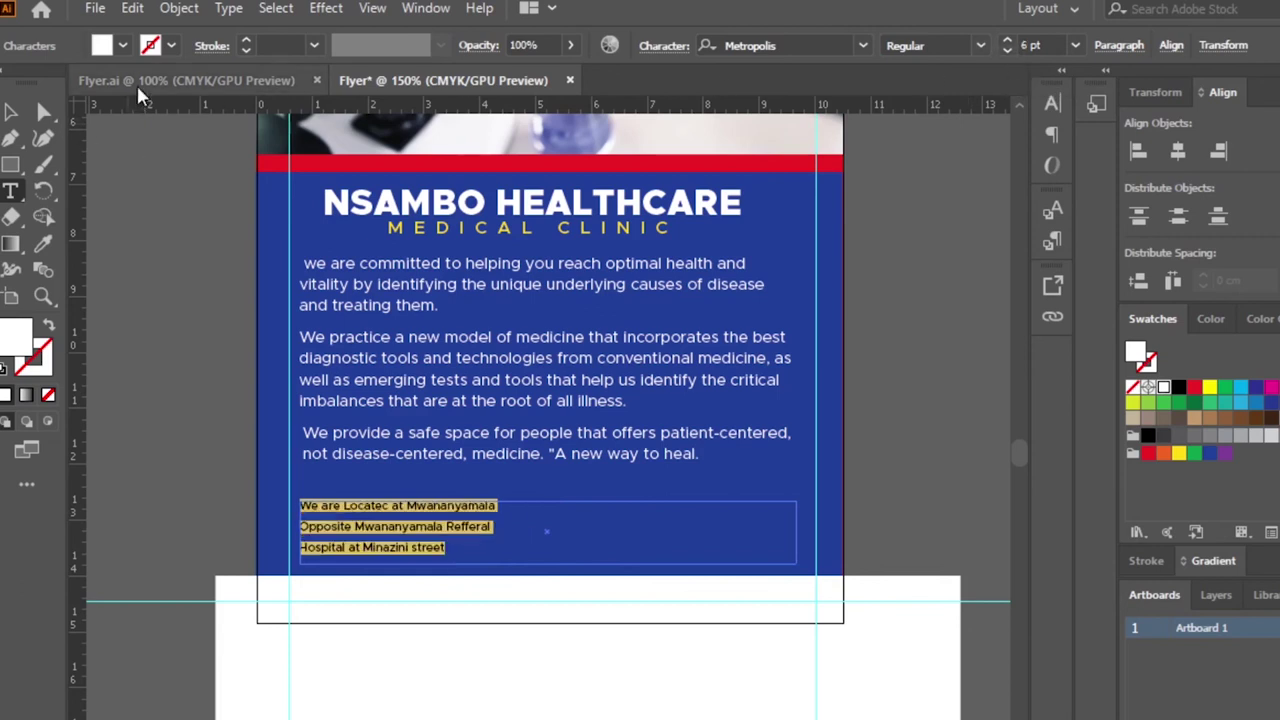
Step: Colour the address text yellow and narrow its text frame
left_click(121, 46)
left_click(47, 165)
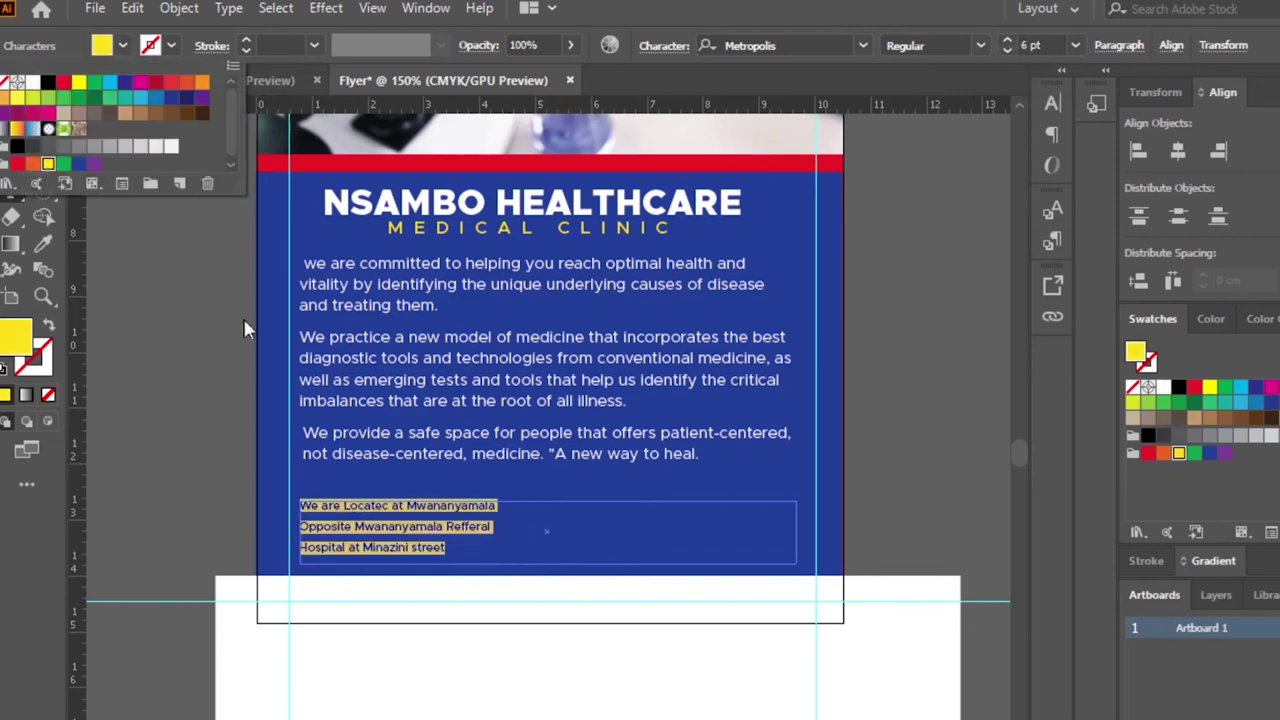
key("Escape")
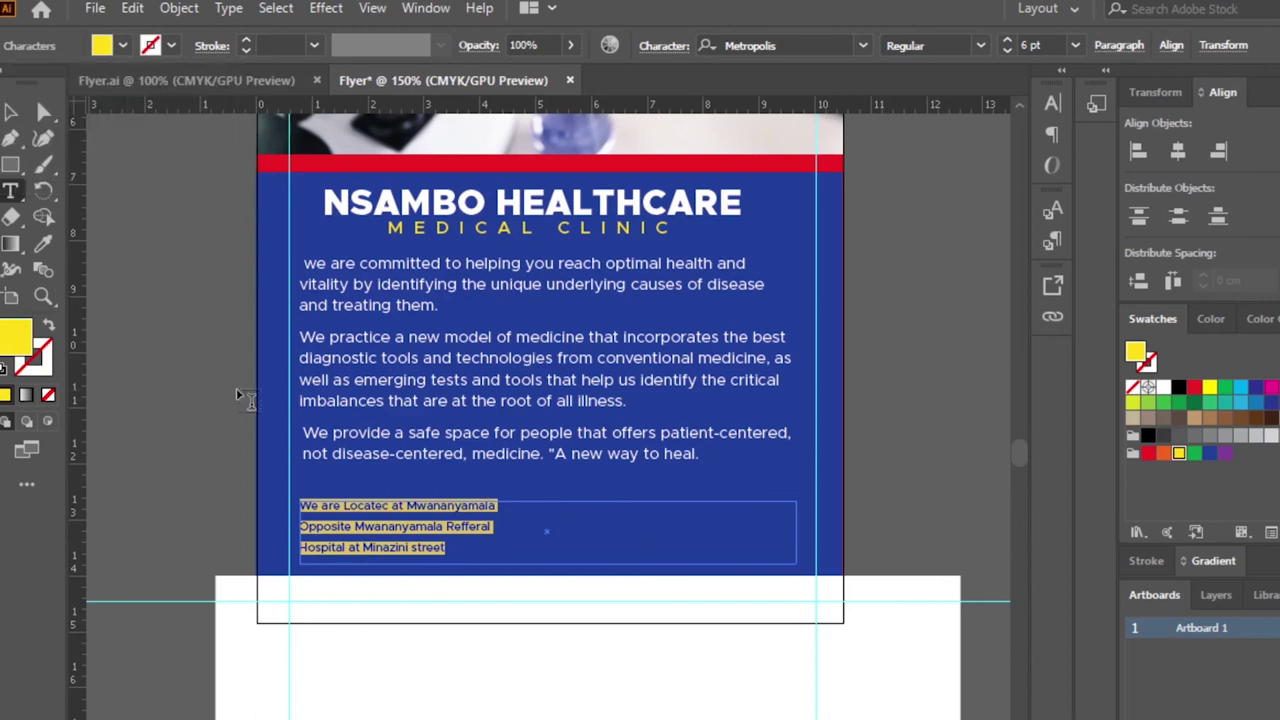
key("Escape")
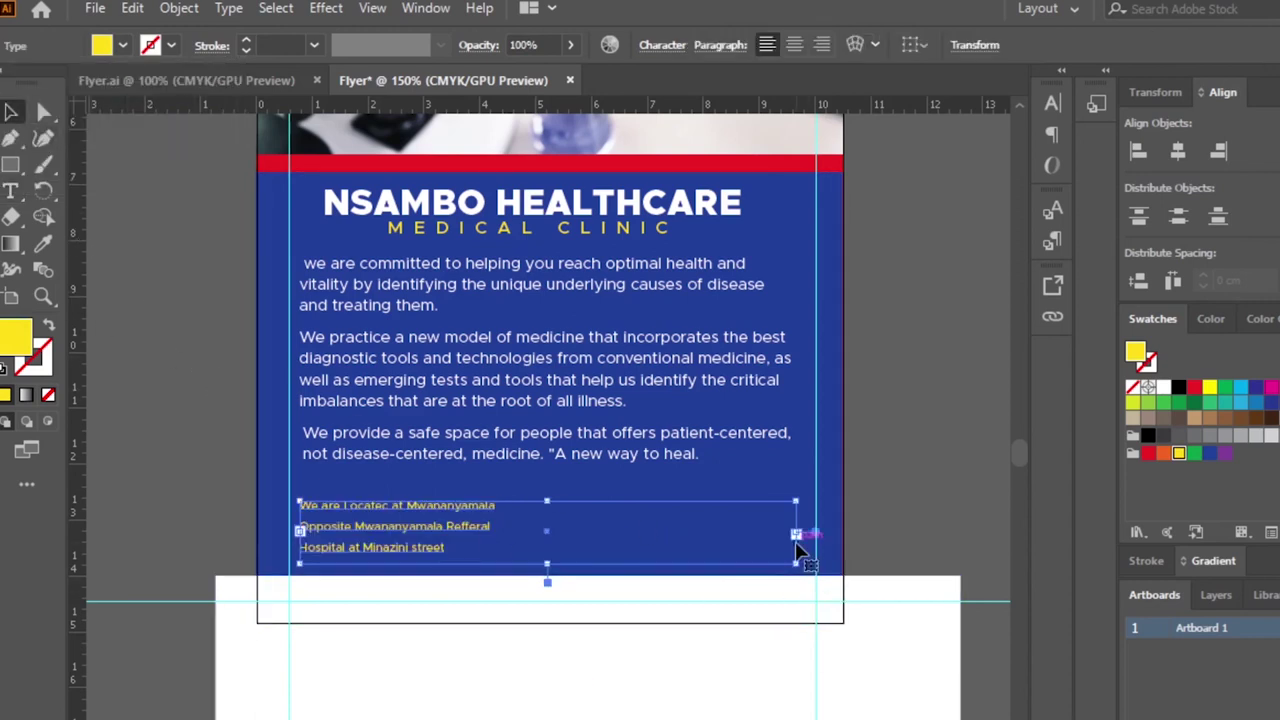
left_click_drag(796, 533, 503, 531)
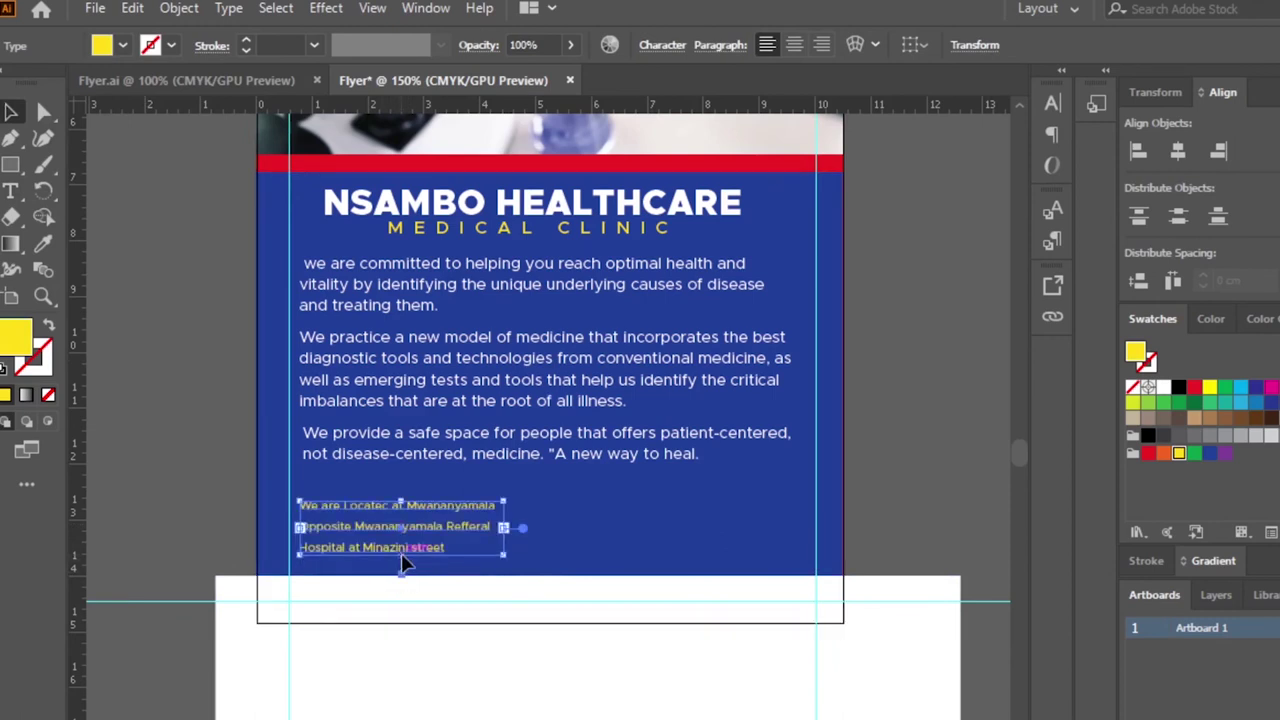
Step: Tighten the address leading to 7 pt and shorten the frame from the bottom
double_click(452, 524)
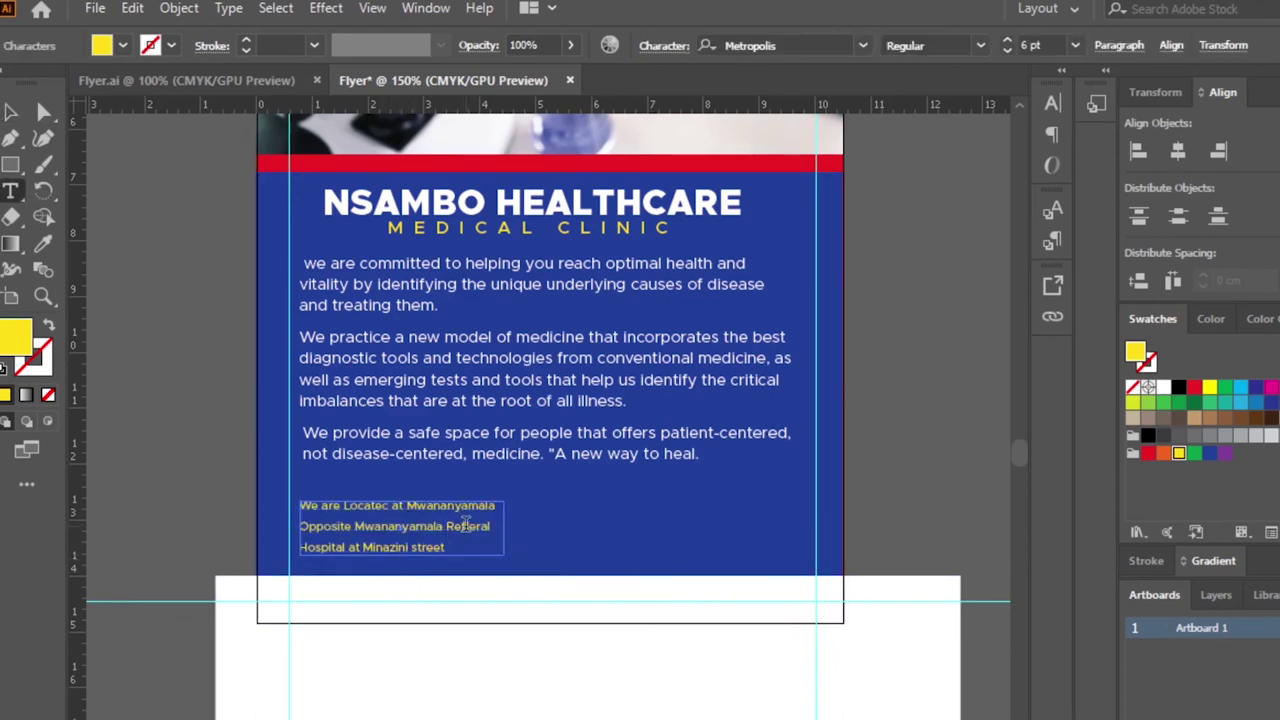
key("ctrl+a")
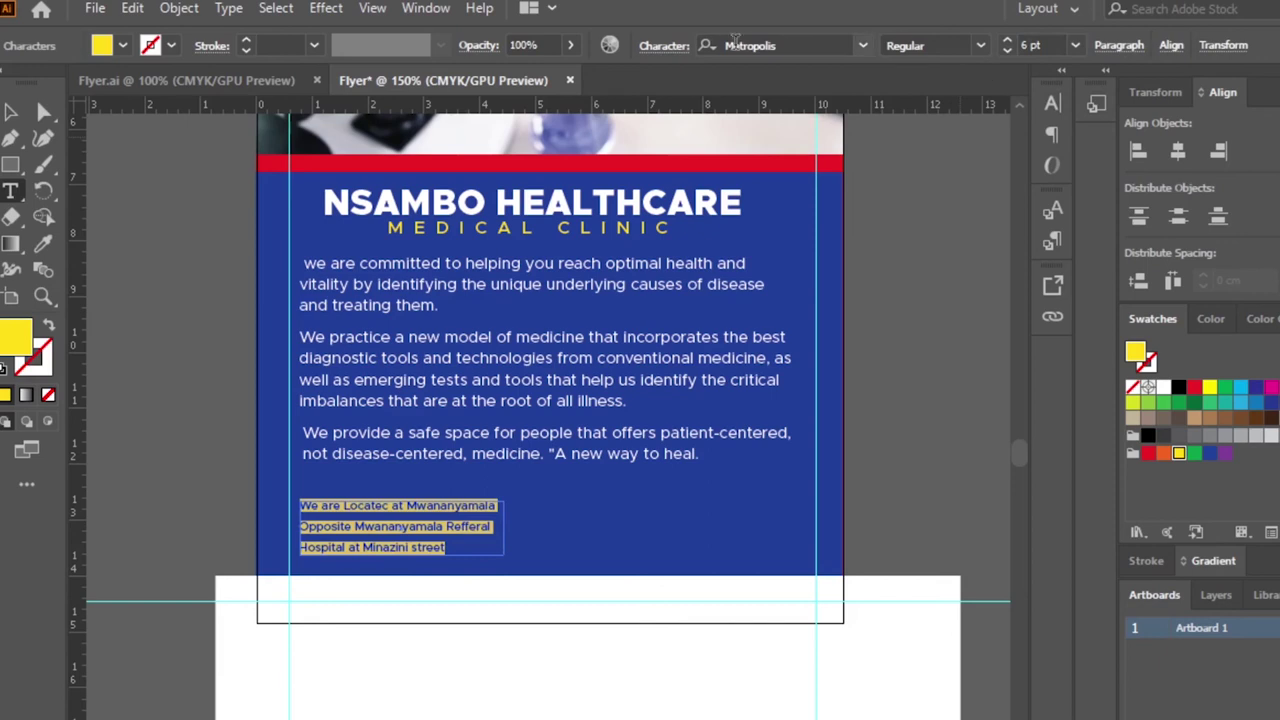
left_click(665, 46)
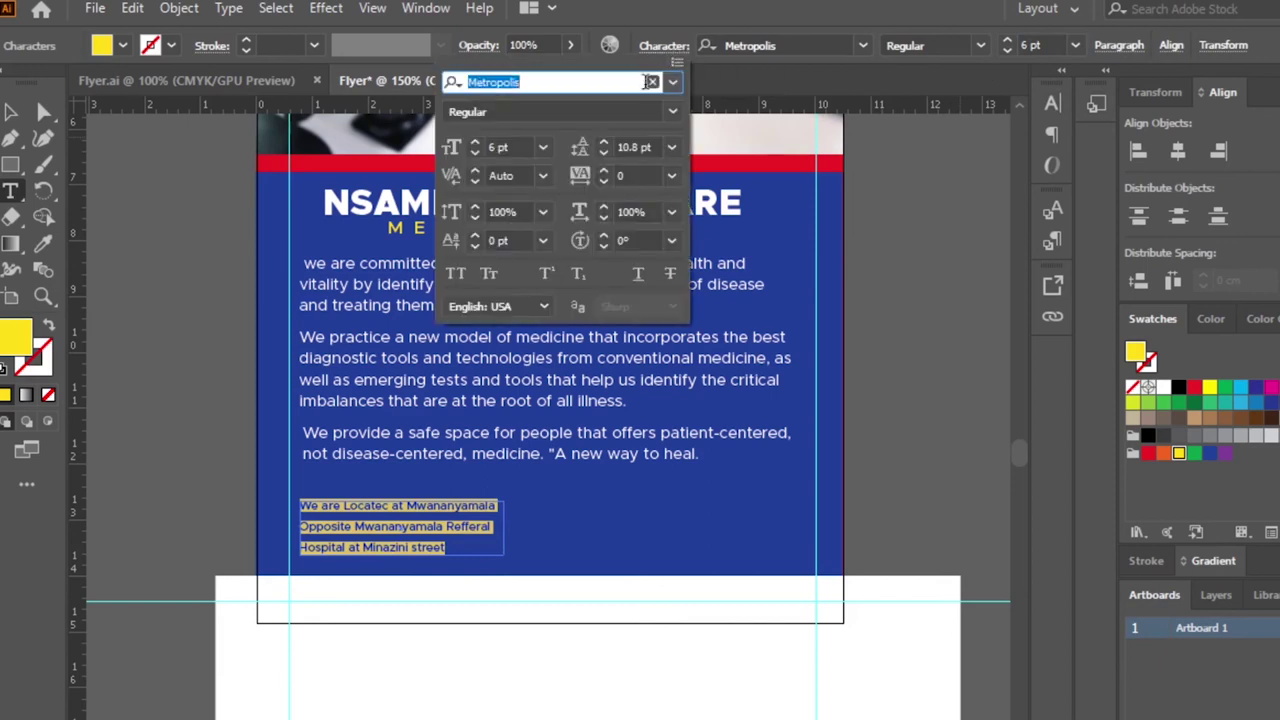
left_click(603, 152)
left_click(603, 152)
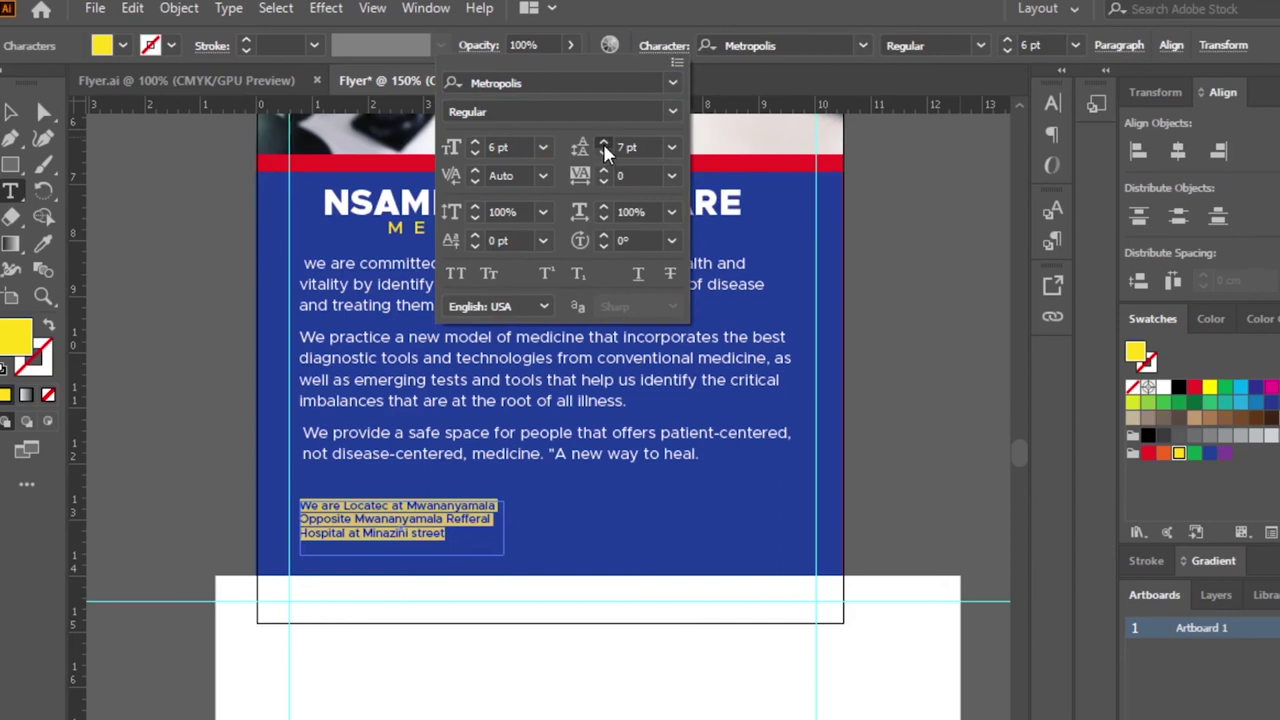
left_click(12, 113)
left_click(12, 115)
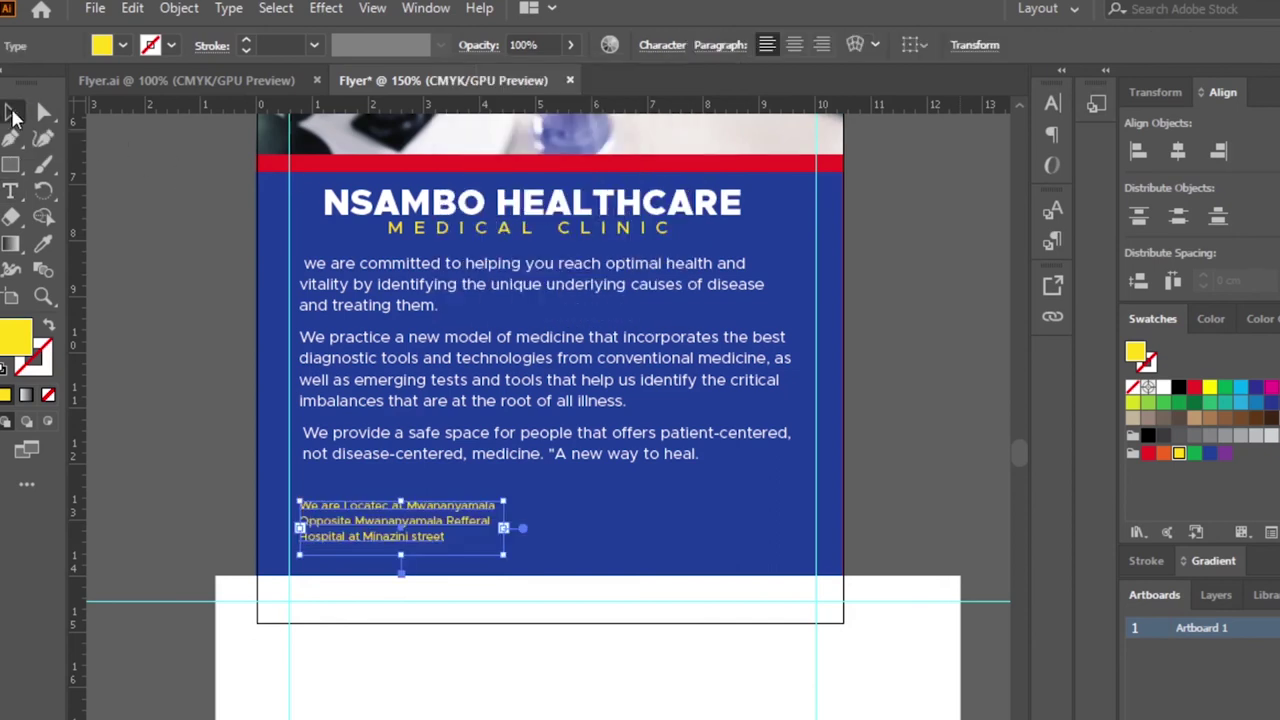
left_click_drag(400, 555, 405, 546)
Step: Stretch the blue background rectangle to 10.5 cm wide to match the artboard
left_click(440, 560)
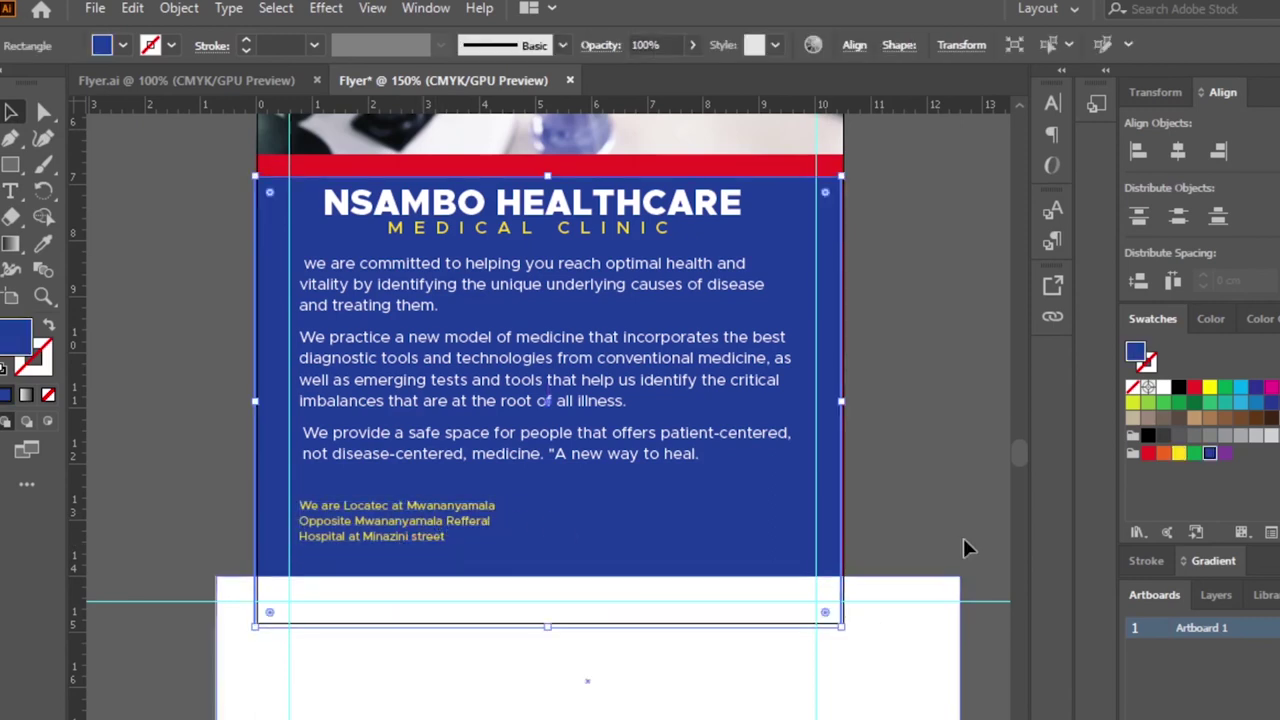
left_click(948, 332)
left_click(794, 283)
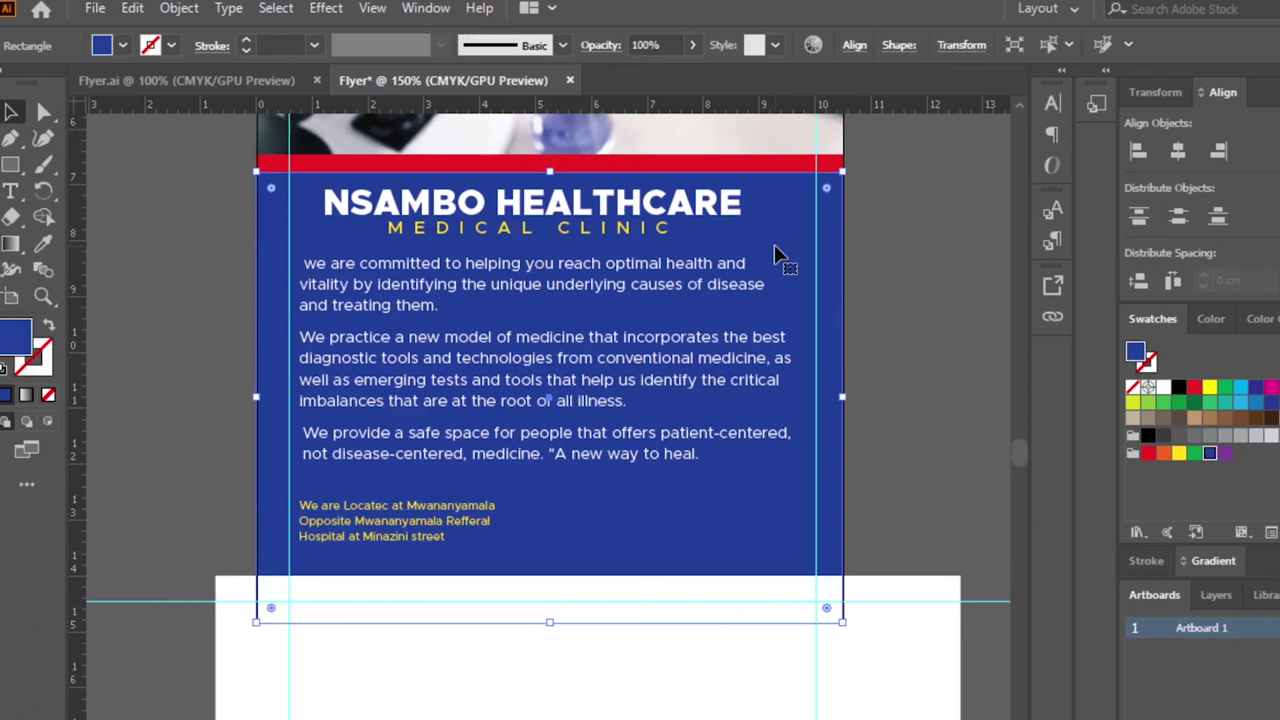
left_click(950, 284)
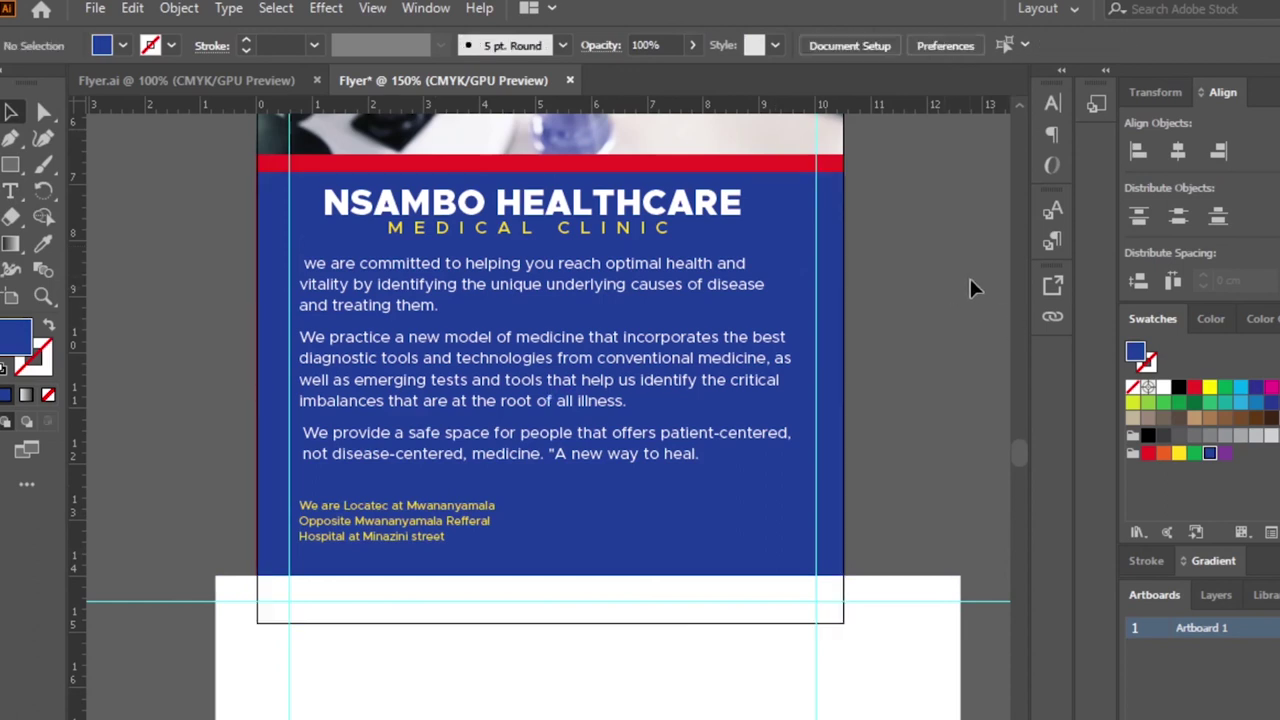
left_click(268, 233)
left_click_drag(258, 398, 260, 398)
left_click(916, 347)
scroll(925, 347, "down", 2)
scroll(925, 347, "up", 1)
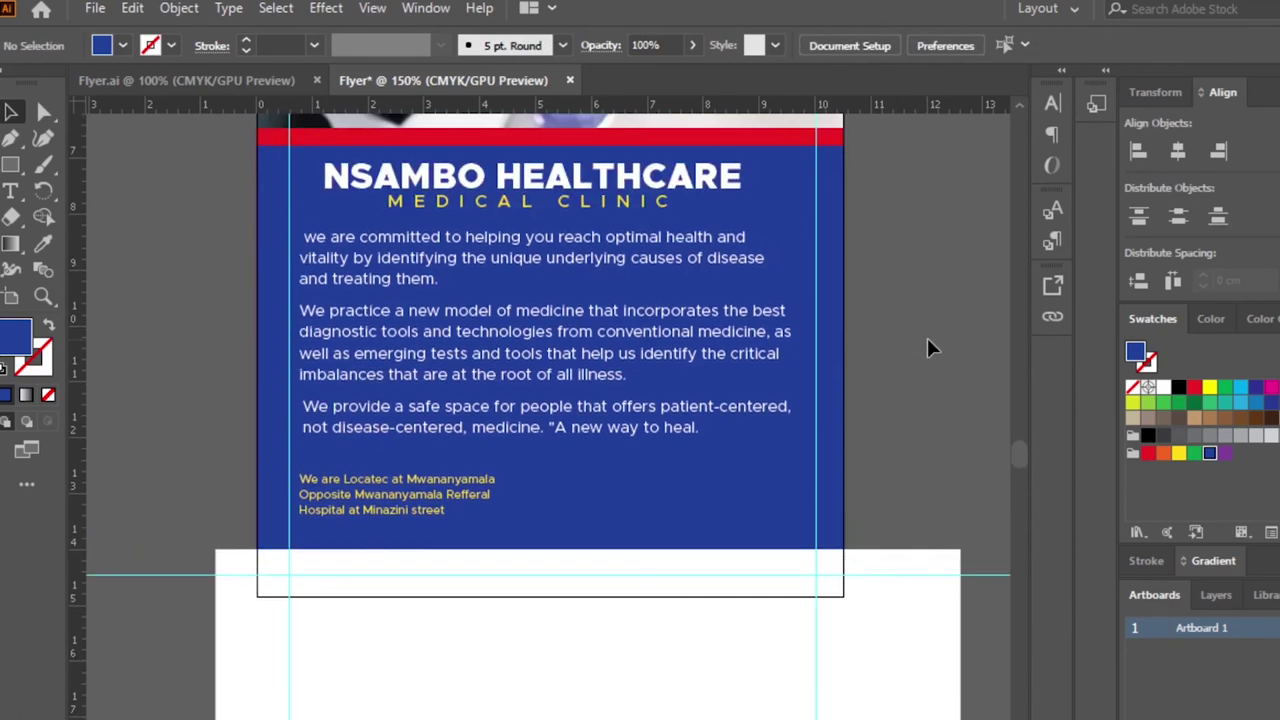
scroll(927, 347, "down", 1)
scroll(931, 347, "up", 1)
left_click(95, 8)
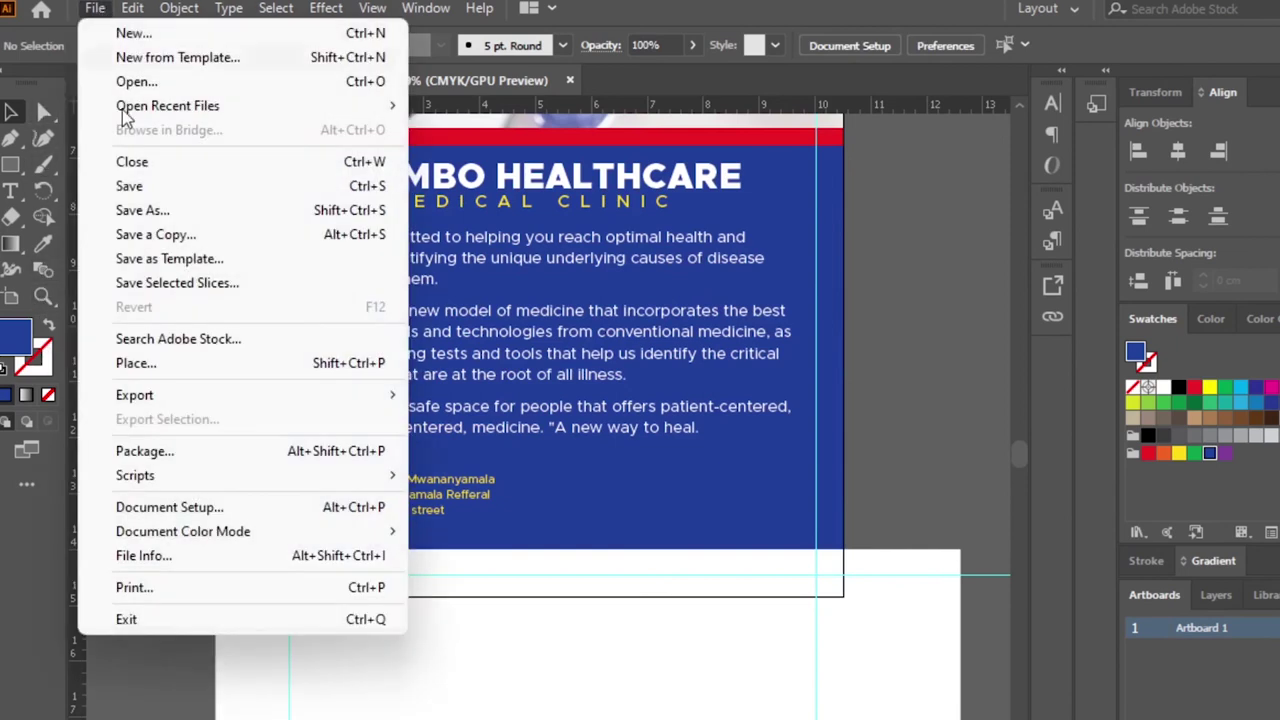
Step: Place the nsambo logo file near the bottom-left of the blue panel
left_click(131, 363)
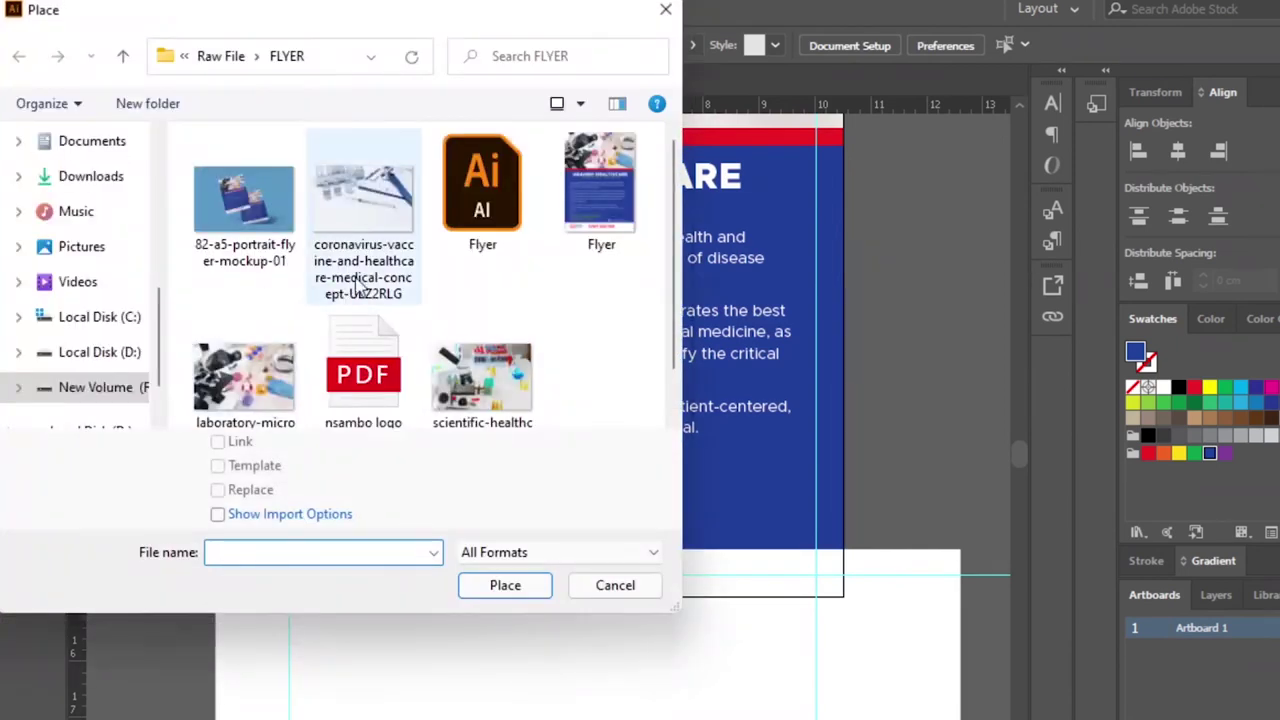
scroll(385, 385, "down", 1)
left_click(385, 385)
left_click(505, 585)
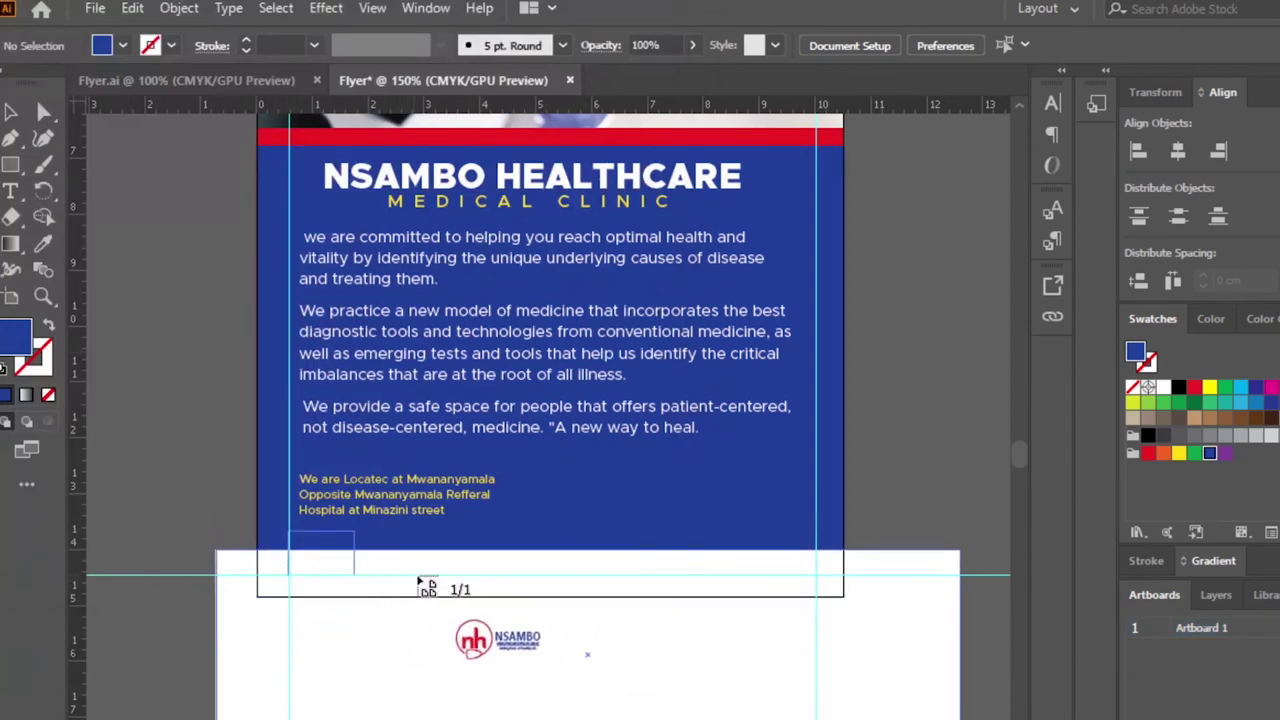
left_click_drag(447, 592, 468, 590)
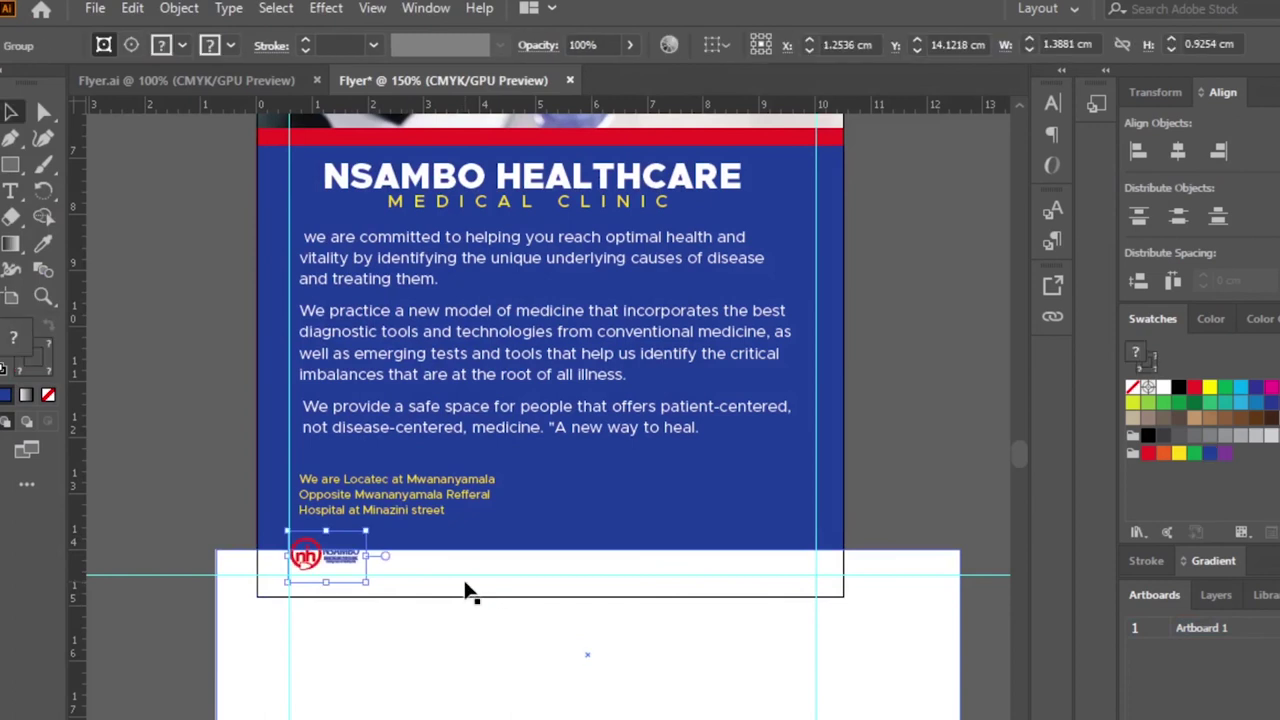
Step: Nudge the white footer strip up and move the logo onto its left end
left_click(463, 592)
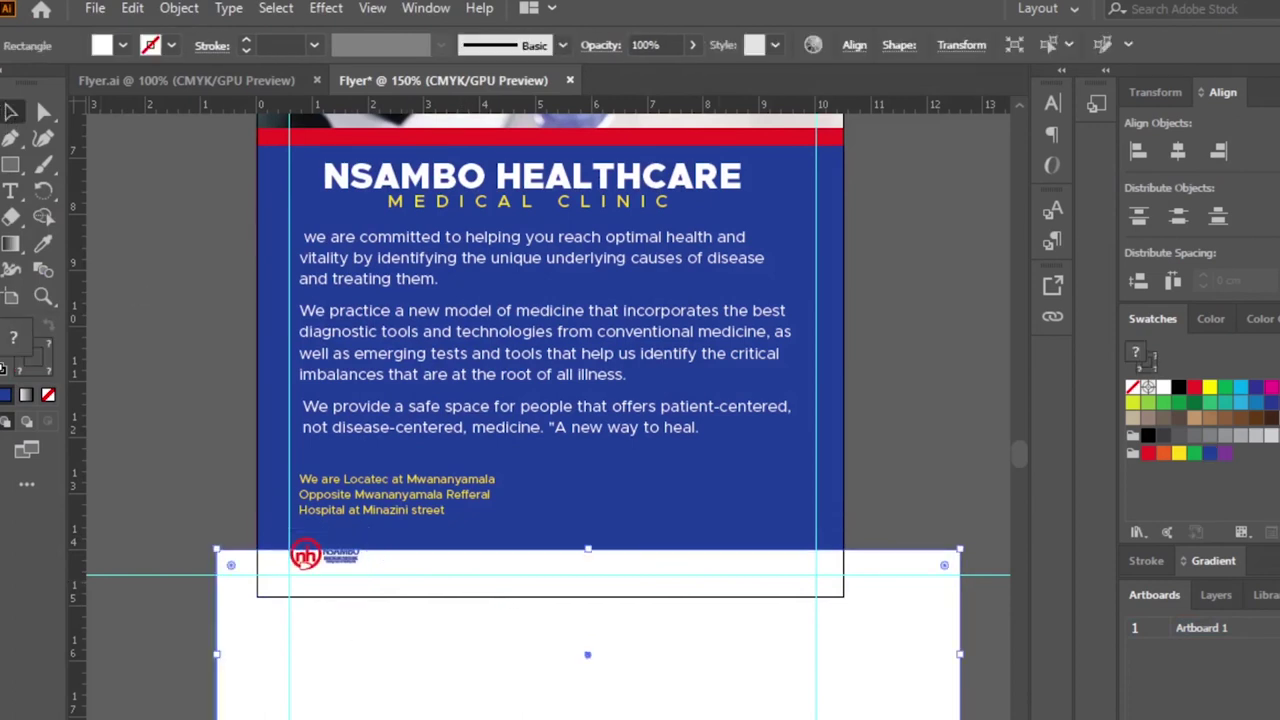
key("Up")
key("Up")
key("Up")
key("Up")
key("Up")
key("Up")
key("Up")
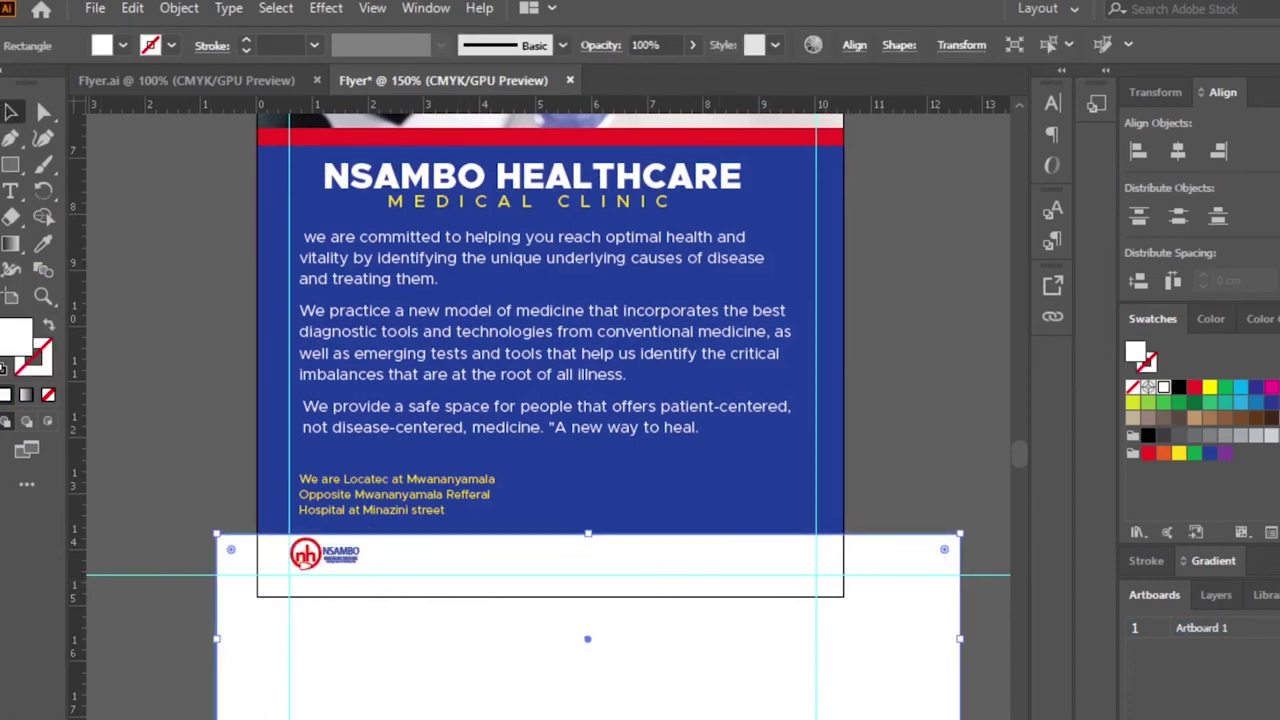
scroll(381, 630, "down", 2)
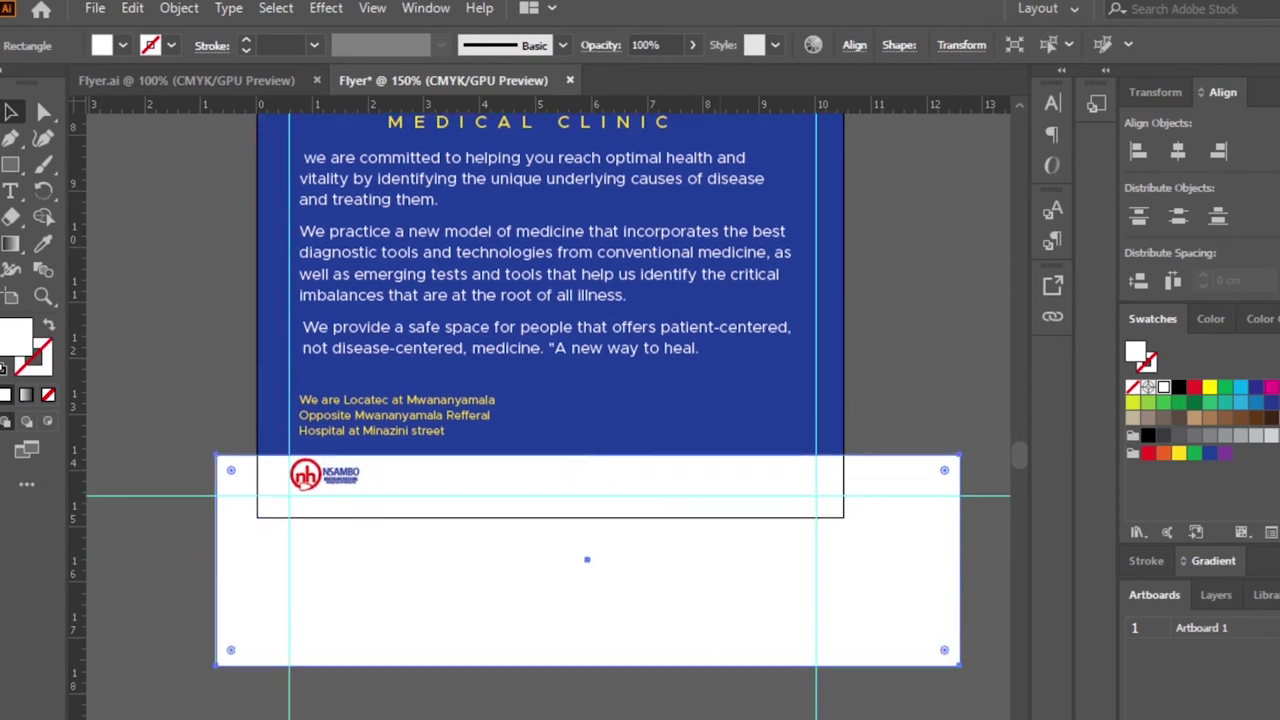
key("ctrl+equal")
scroll(381, 630, "up", 2)
left_click_drag(182, 424, 172, 420)
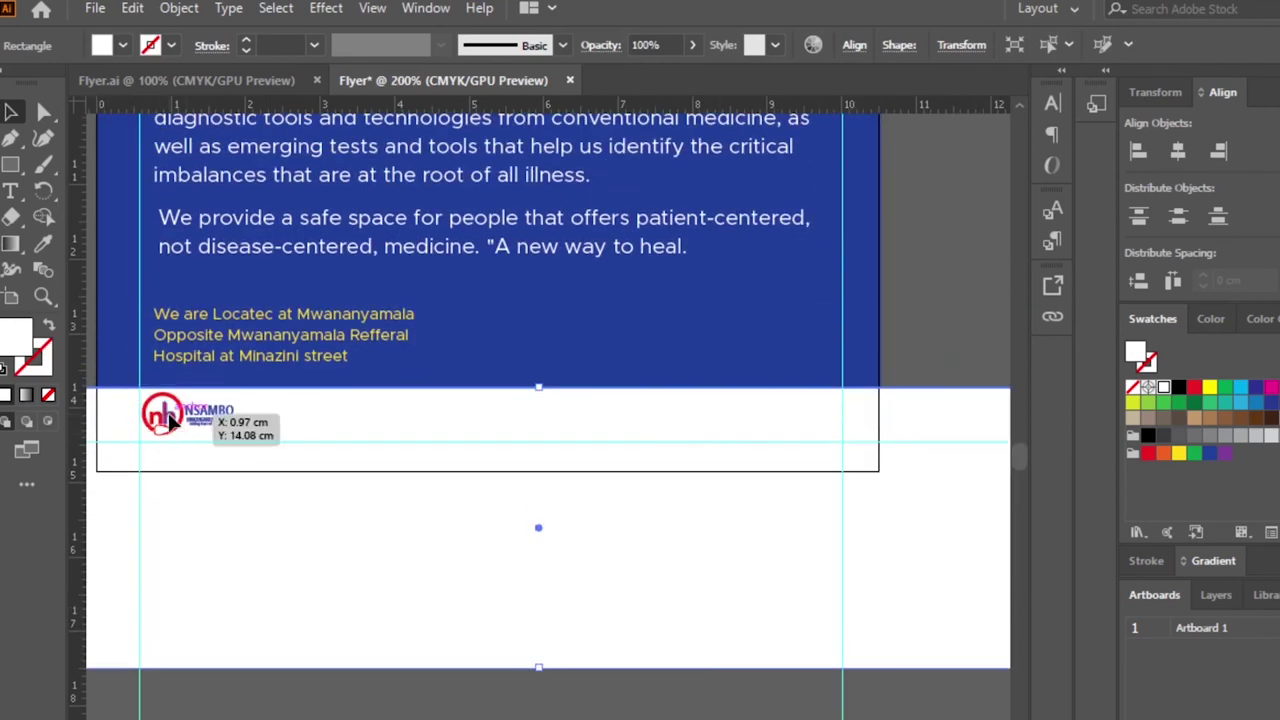
key("Right")
key("Right")
key("Right")
key("Right")
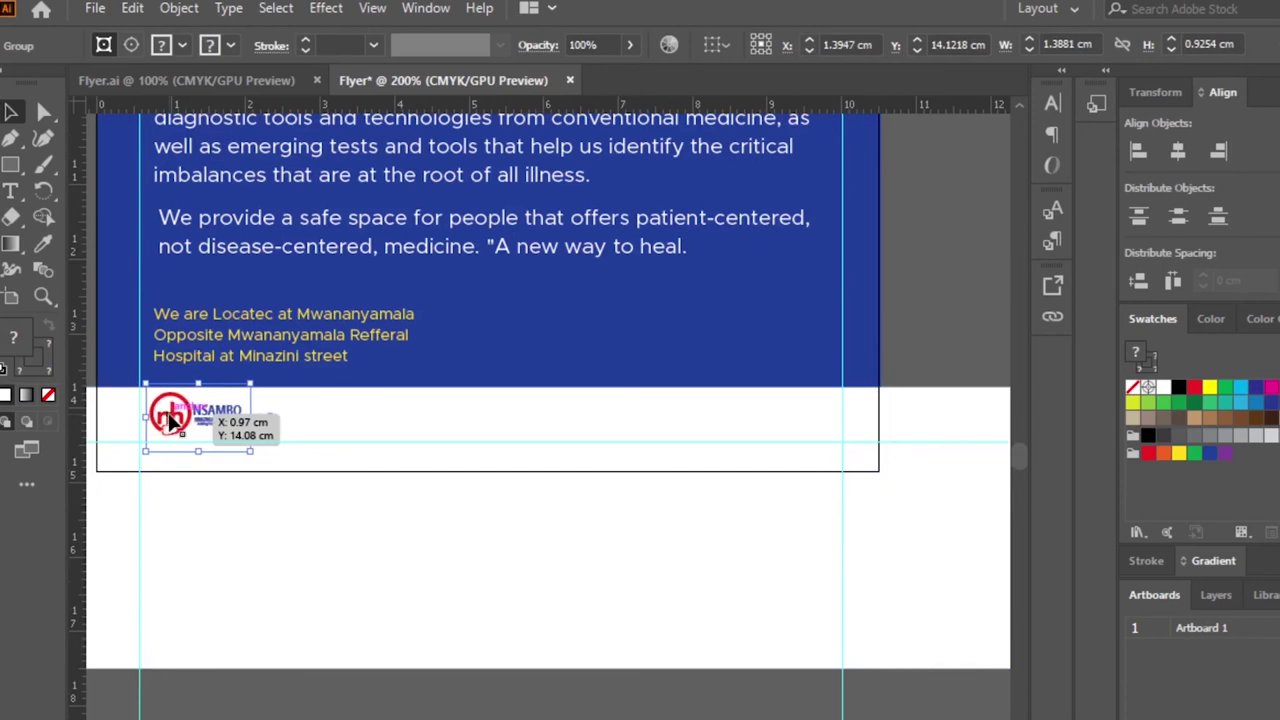
left_click(10, 190)
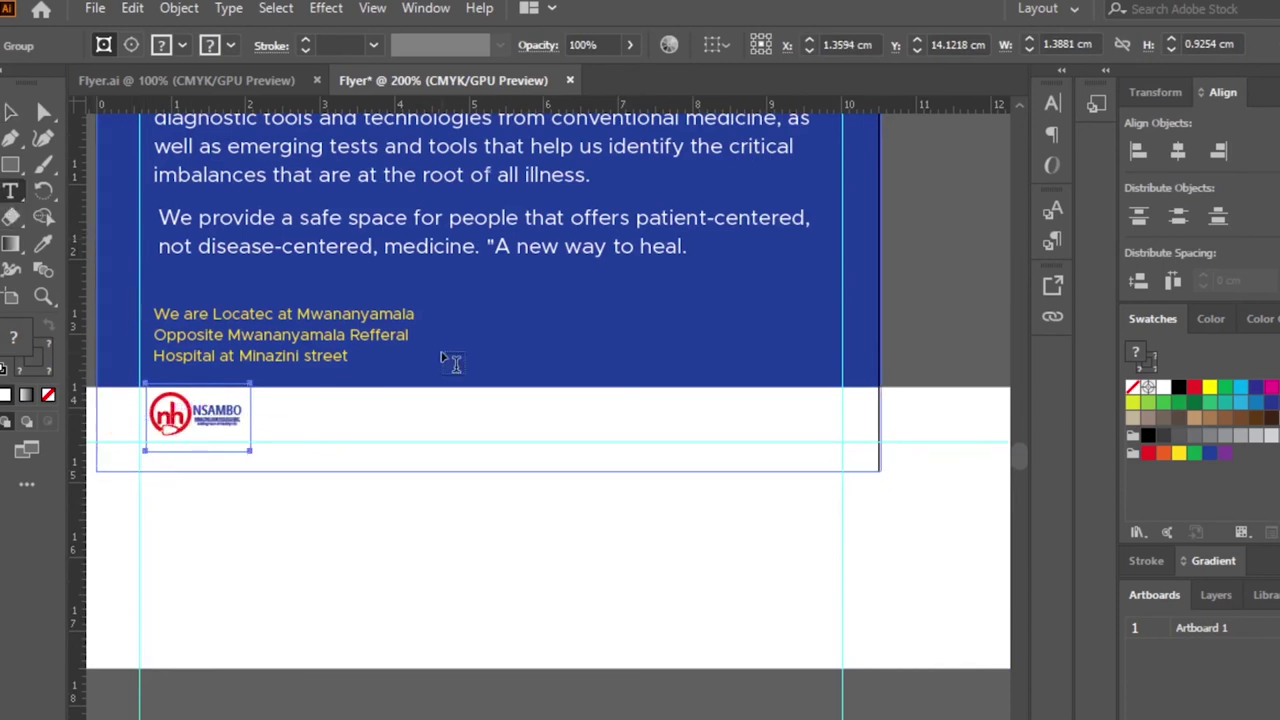
Step: Type the clinic's phone number in the footer in Bold at 14 pt
left_click(468, 420)
type("P")
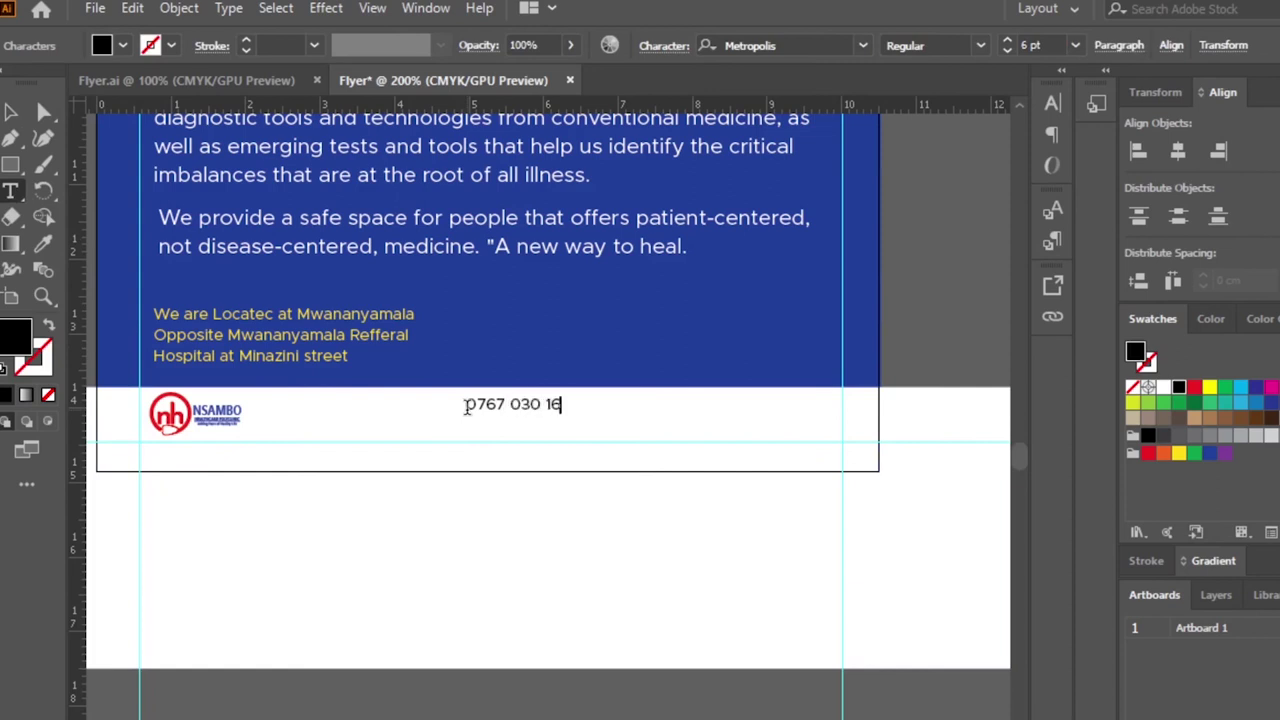
type("0")
triple_click(467, 406)
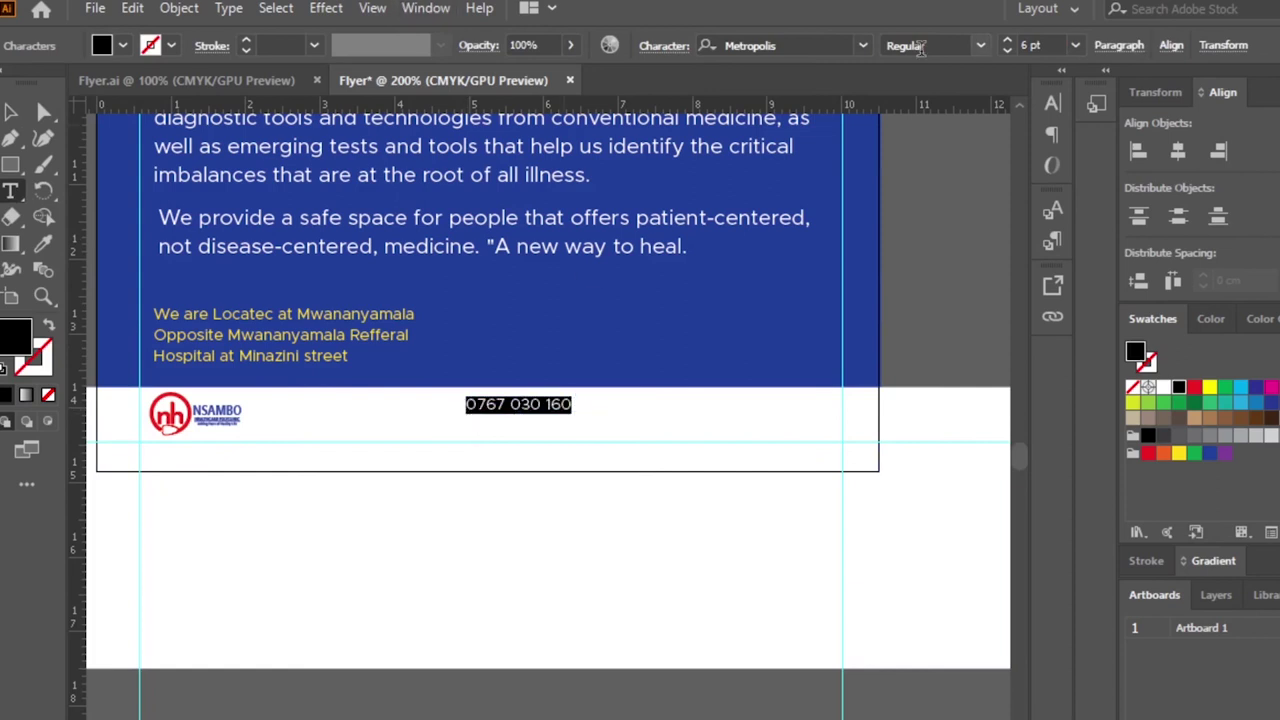
left_click(980, 45)
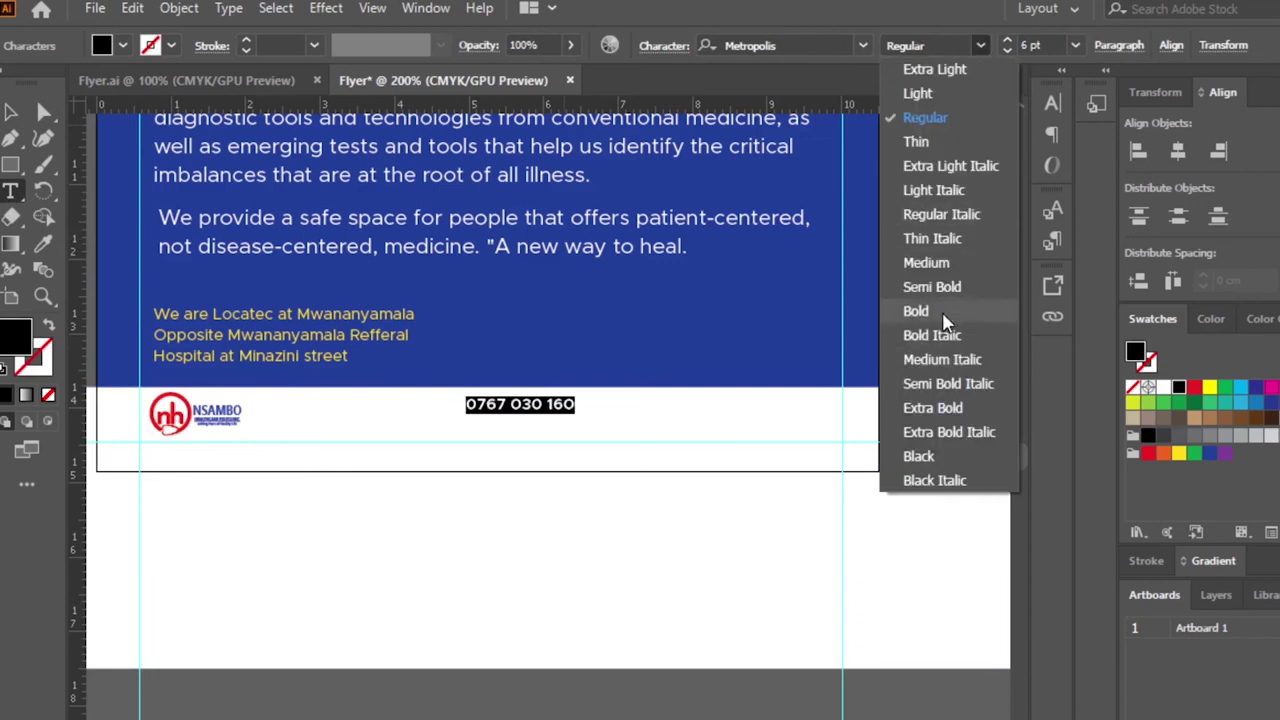
left_click(952, 312)
left_click(1010, 41)
left_click(1010, 41)
Step: Move the phone number left beside the logo and colour it red
left_click(10, 112)
left_click_drag(666, 412, 530, 420)
double_click(529, 423)
key("ctrl+a")
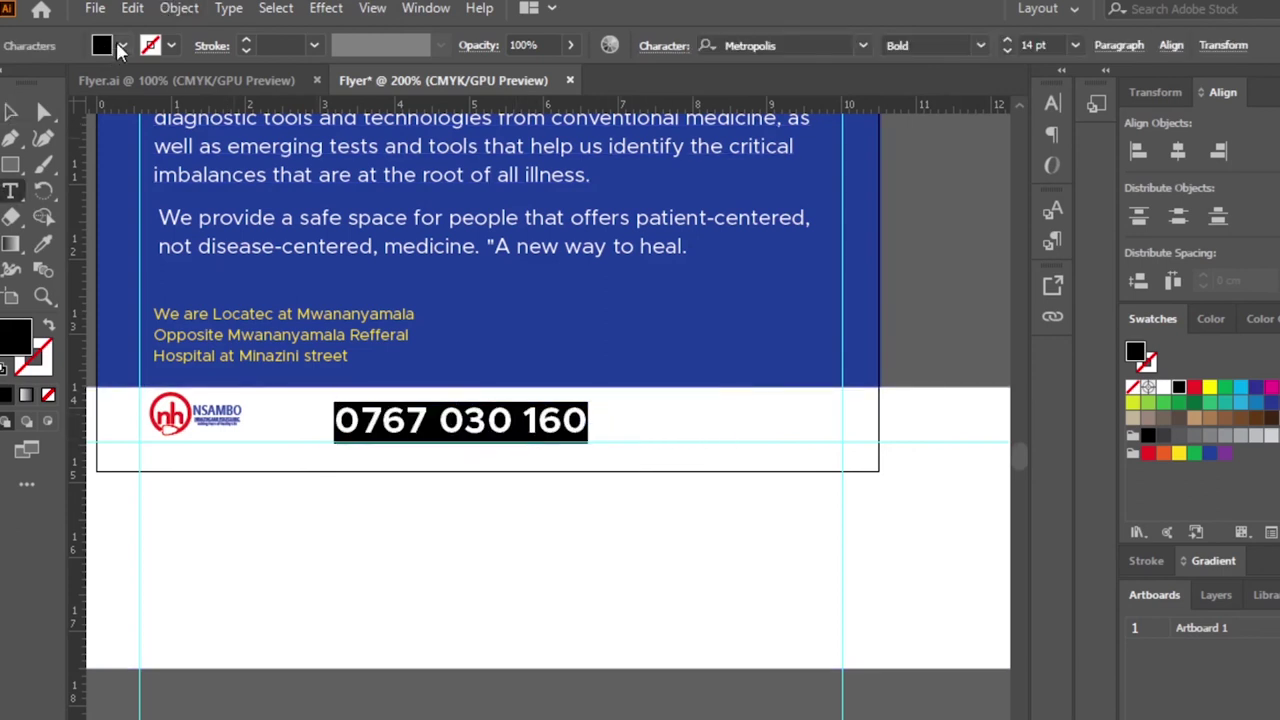
left_click(122, 45)
left_click(63, 81)
key("Escape")
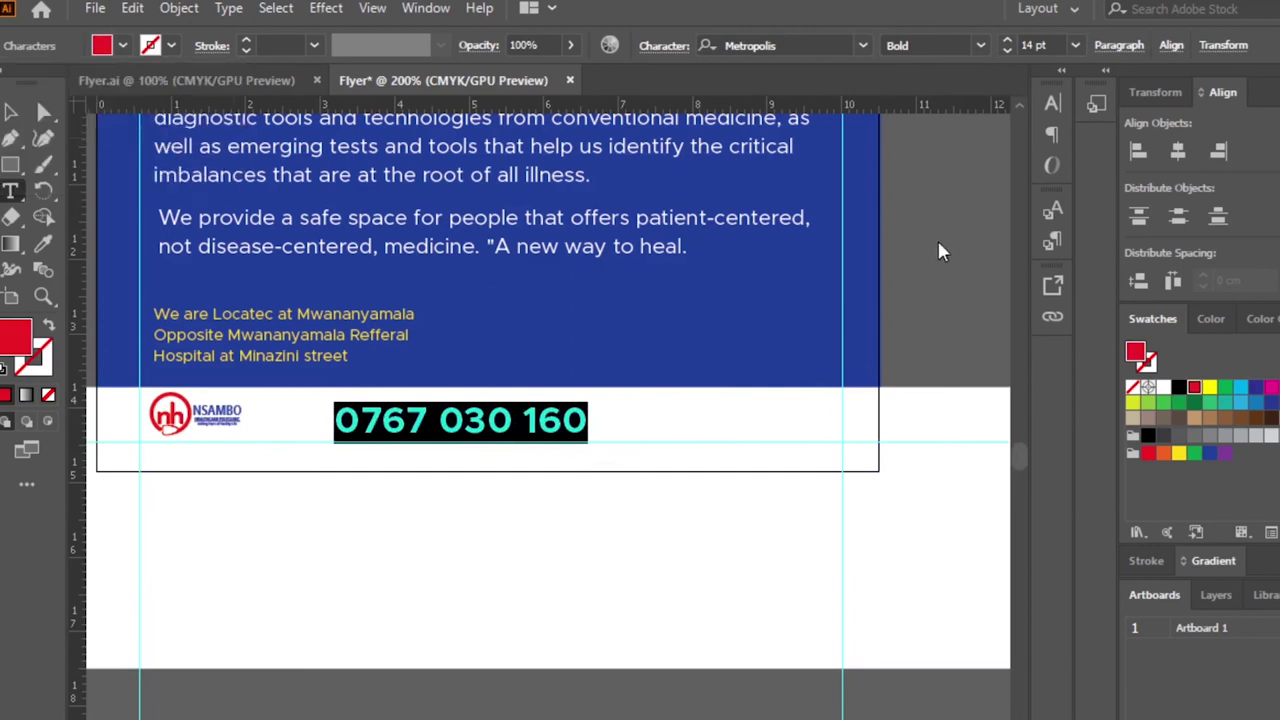
key("Escape")
Step: Fine-tune the phone number's position in the footer
left_click(980, 318)
scroll(980, 318, "up", 2)
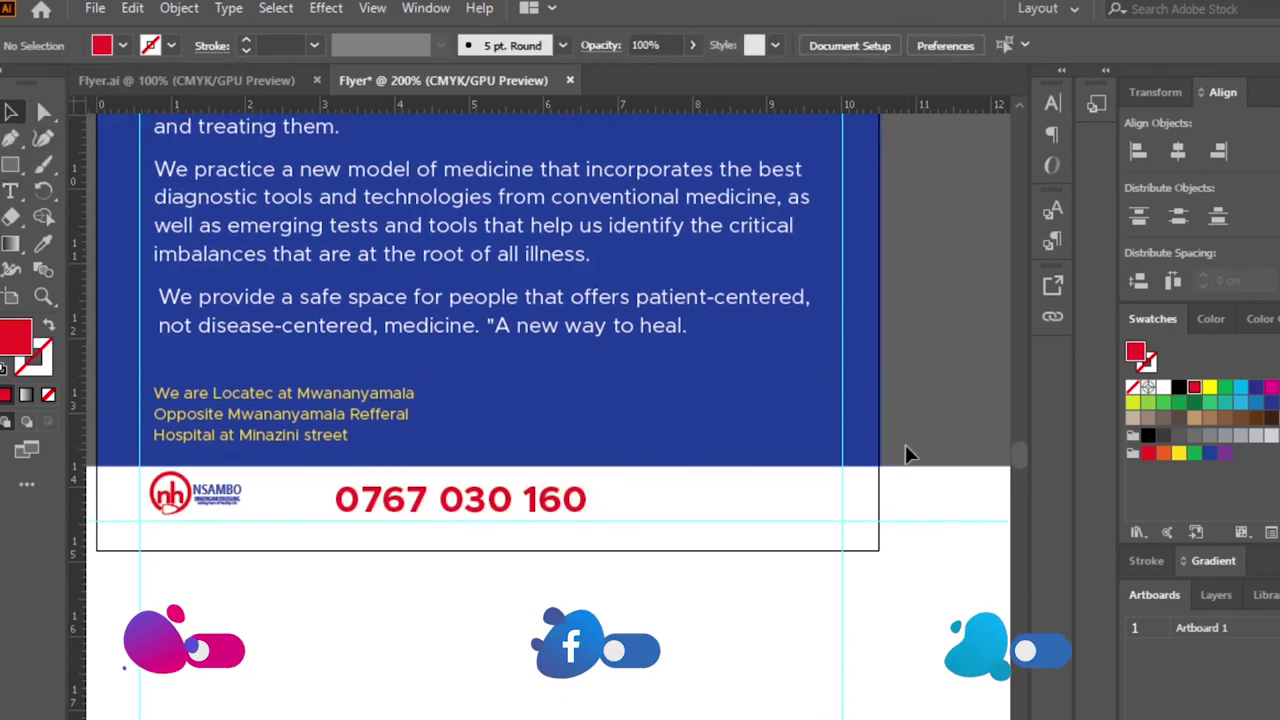
left_click_drag(471, 508, 485, 508)
left_click_drag(497, 508, 498, 508)
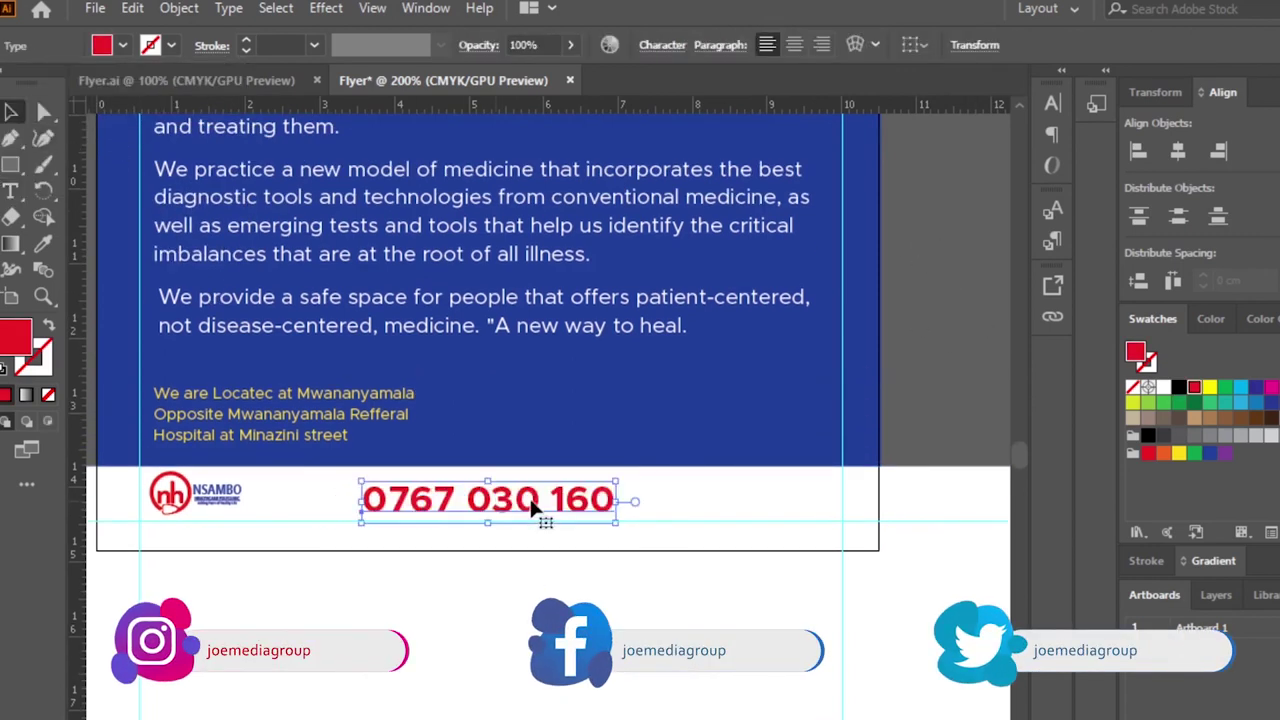
scroll(952, 402, "up", 3)
left_click(952, 402)
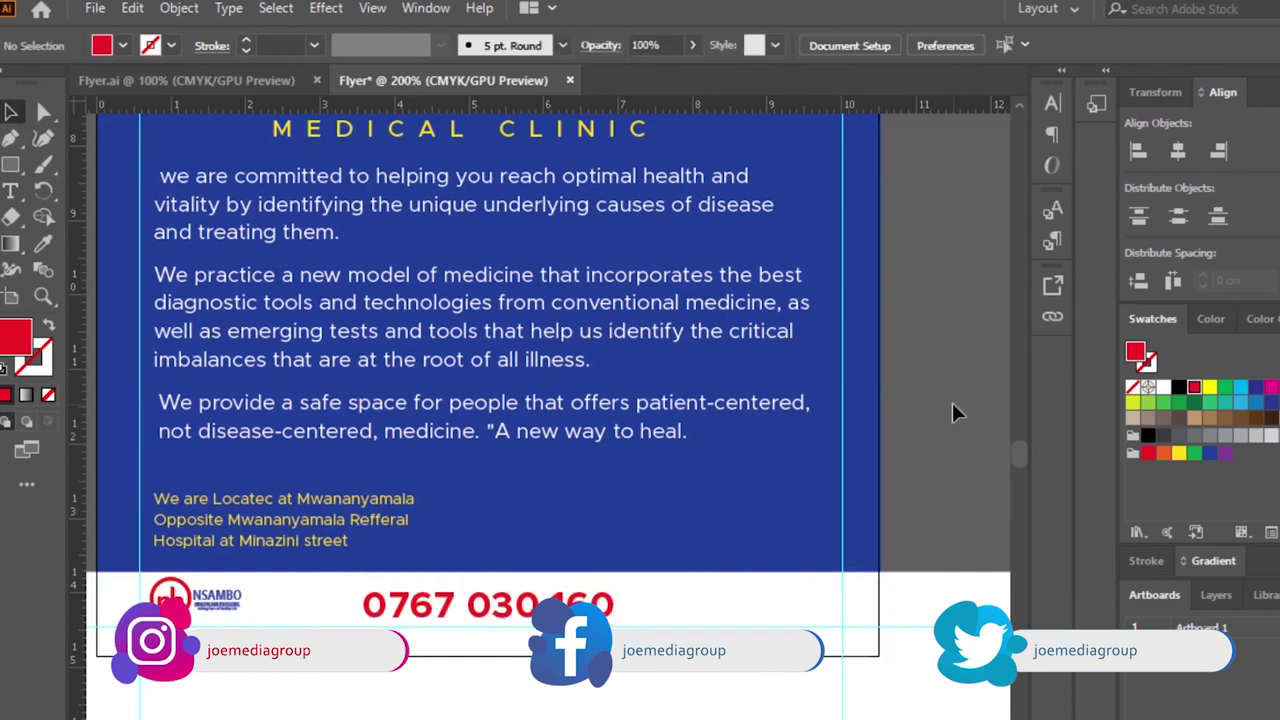
key("ctrl+plus")
Step: Place the Instagram icon from the Icons folder onto the blue panel and scale it down
key("ctrl+minus")
key("ctrl+minus")
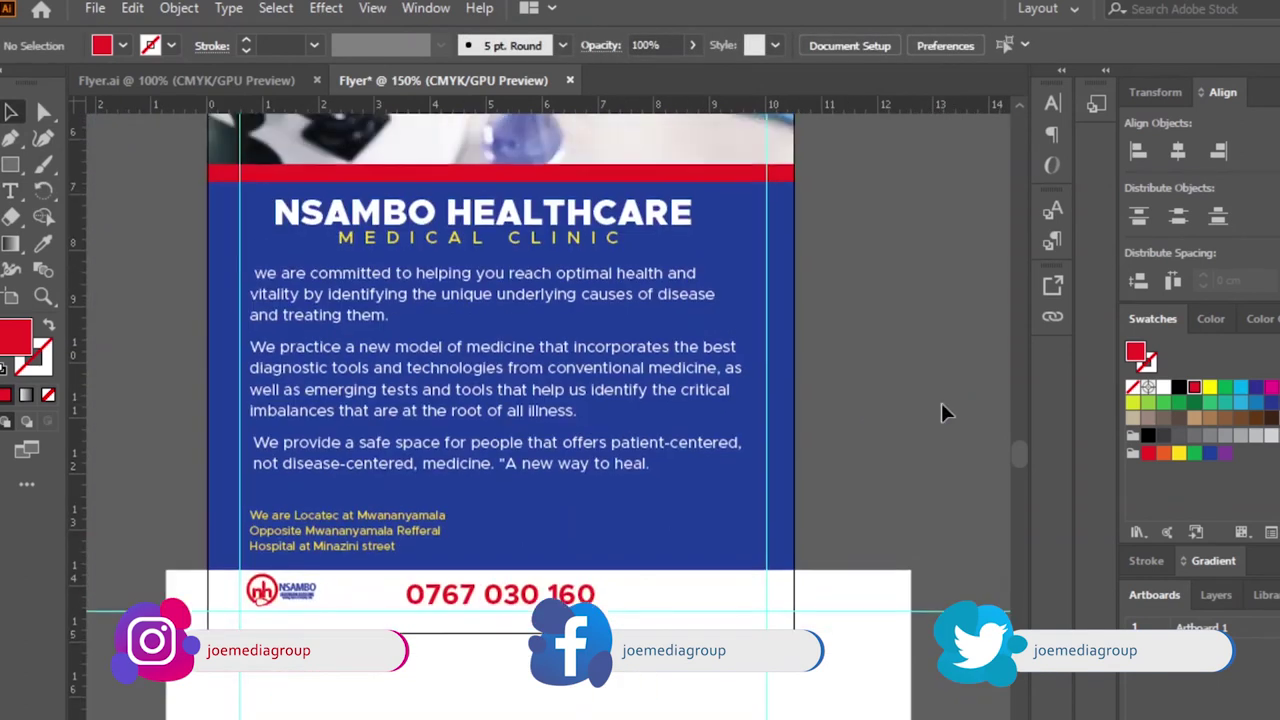
left_click(95, 8)
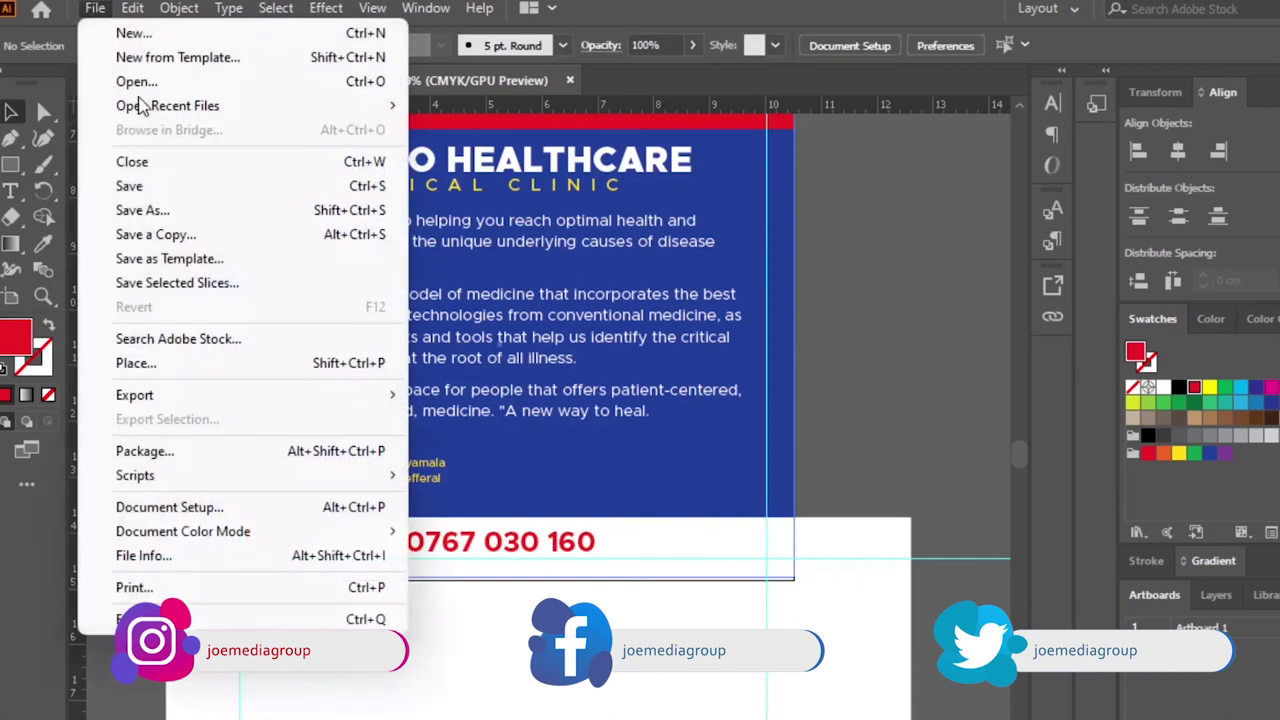
left_click(148, 366)
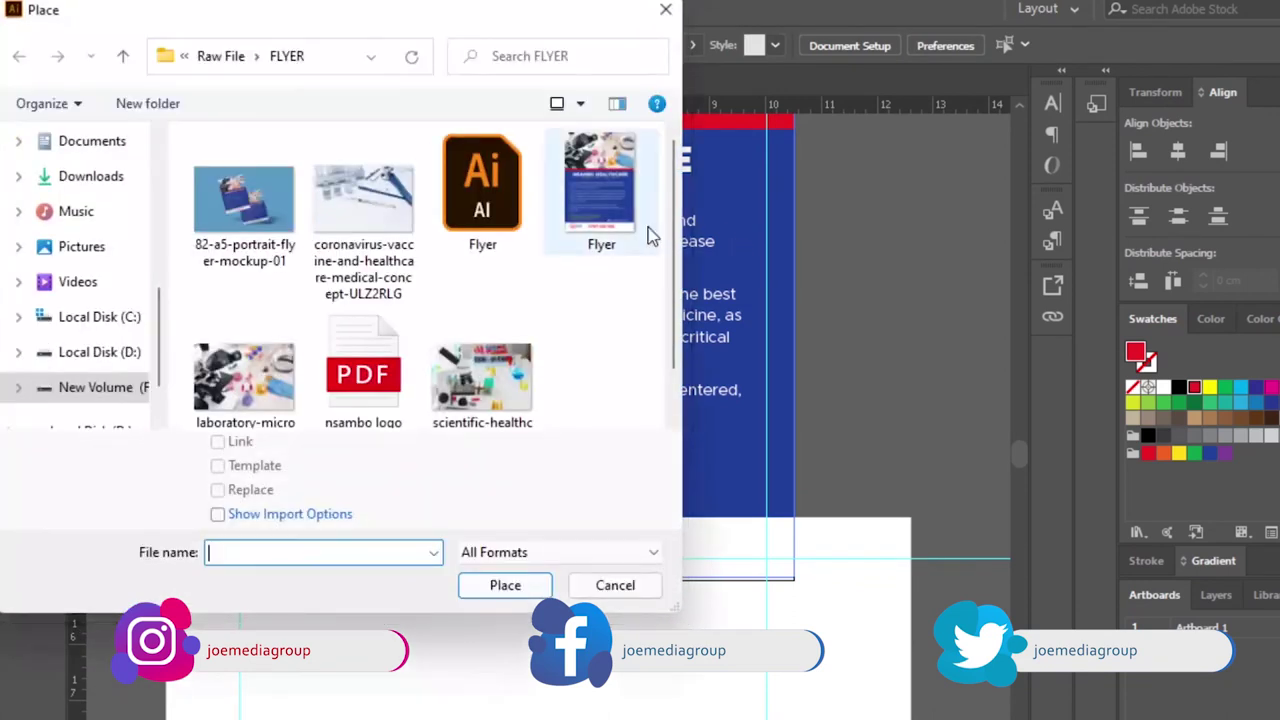
scroll(371, 286, "down", 2)
scroll(494, 371, "up", 2)
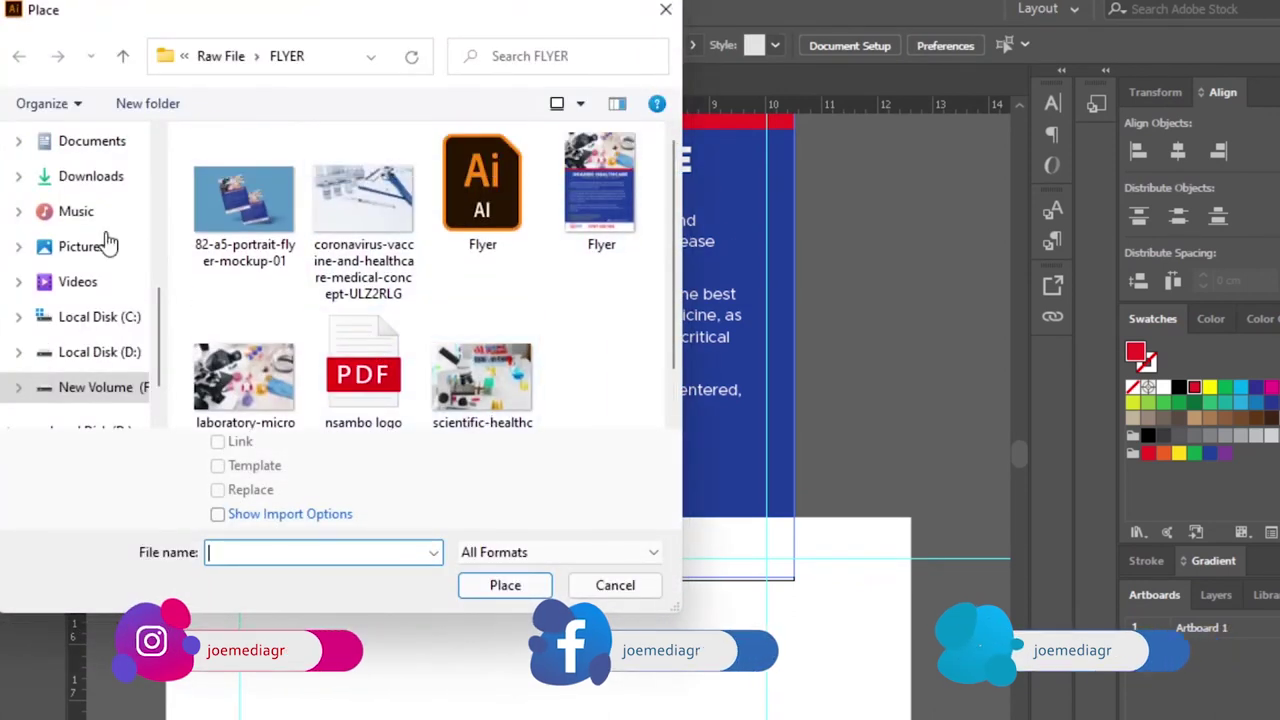
left_click(82, 388)
double_click(350, 180)
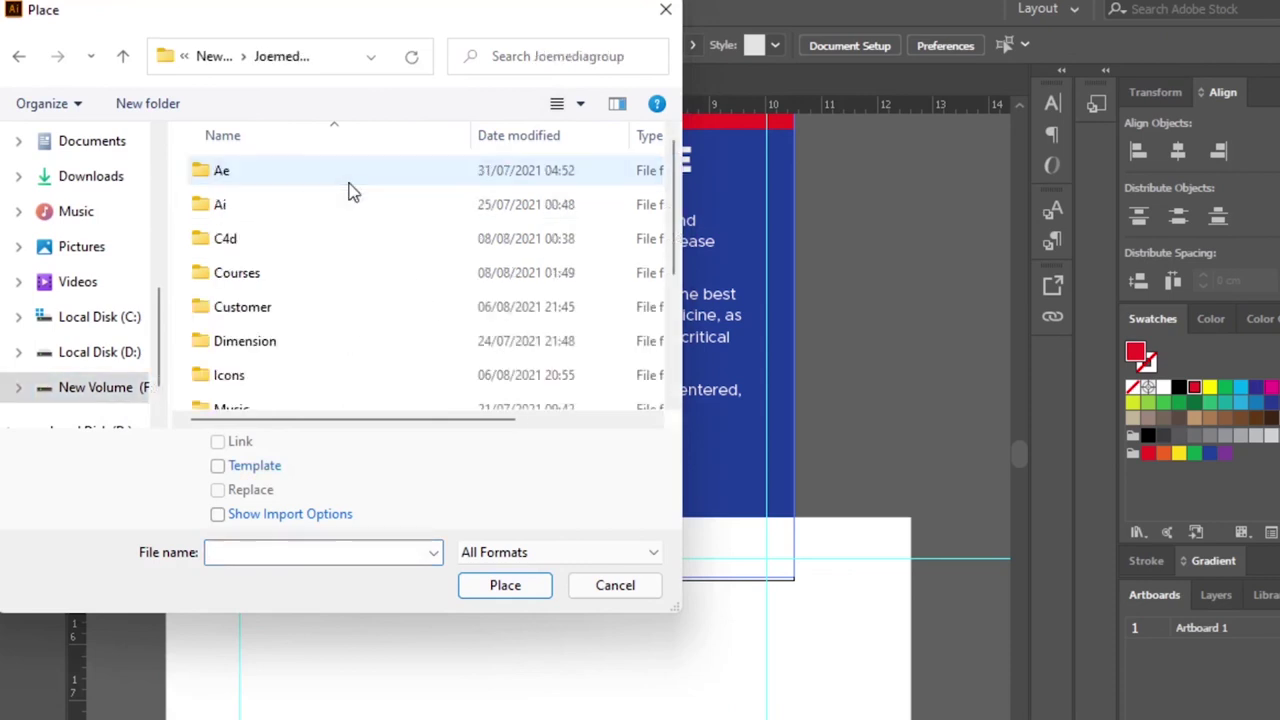
double_click(240, 375)
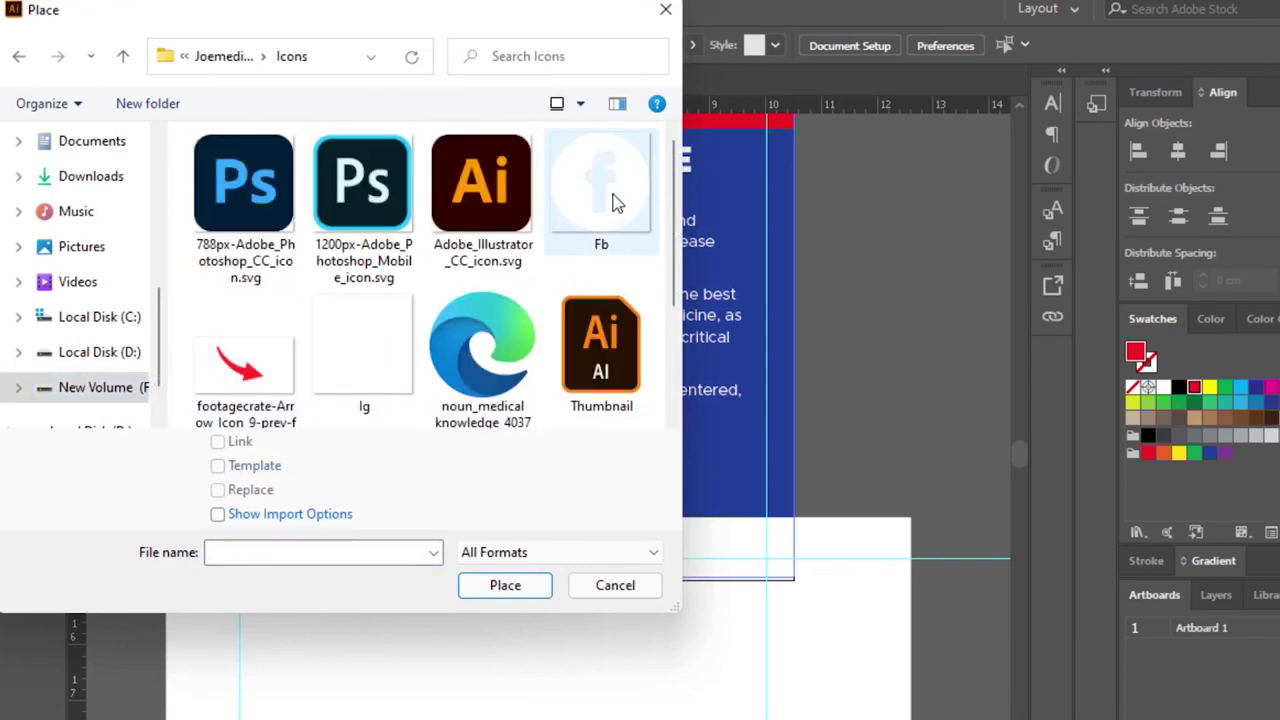
double_click(357, 343)
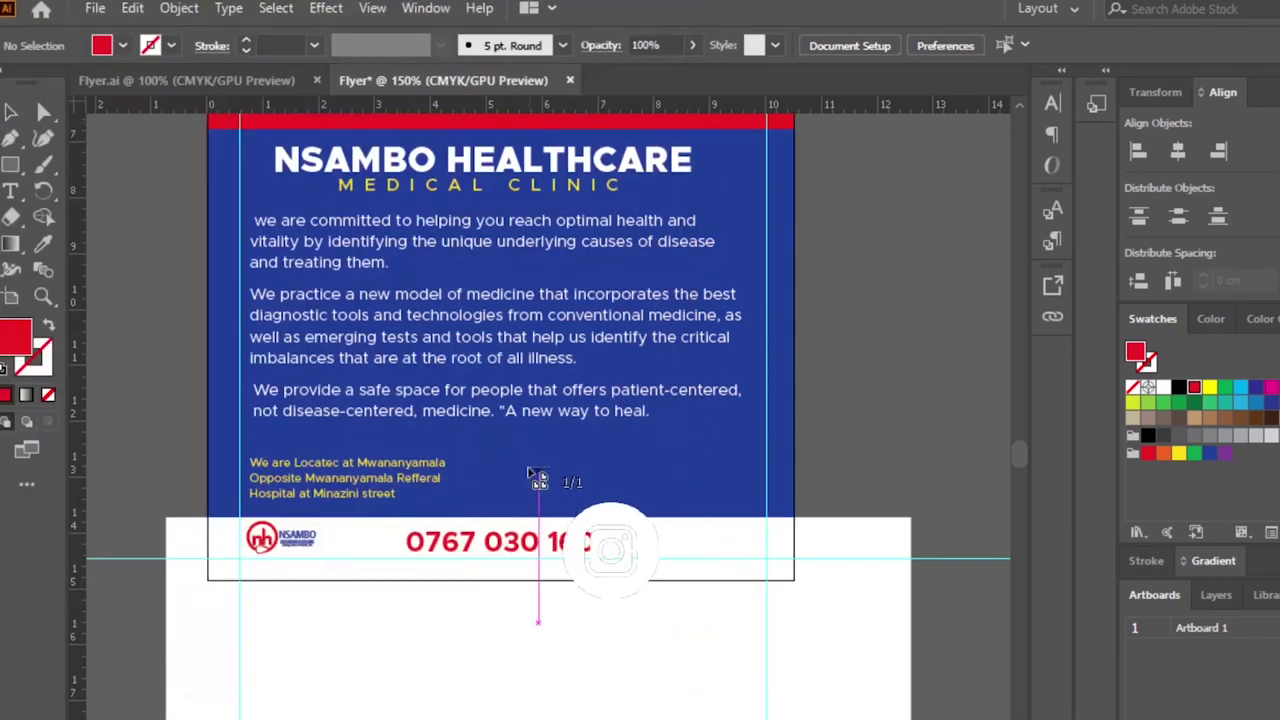
left_click_drag(544, 463, 586, 503)
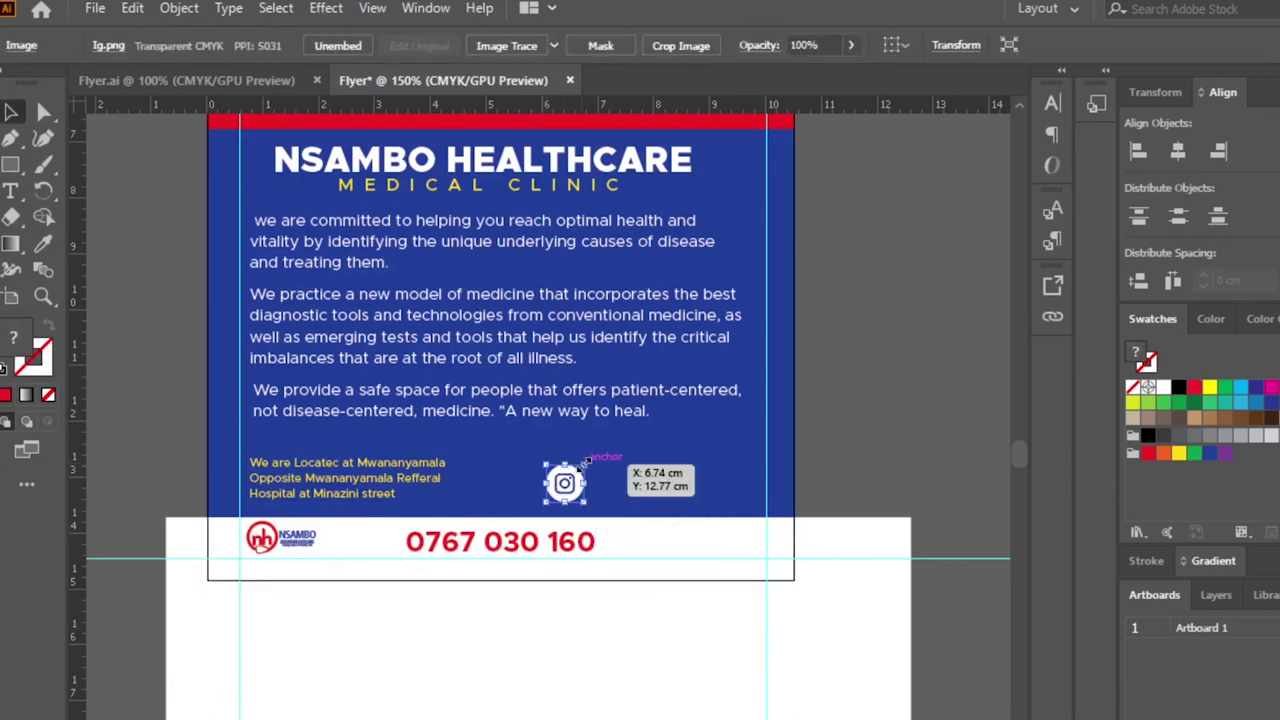
left_click_drag(584, 466, 580, 468)
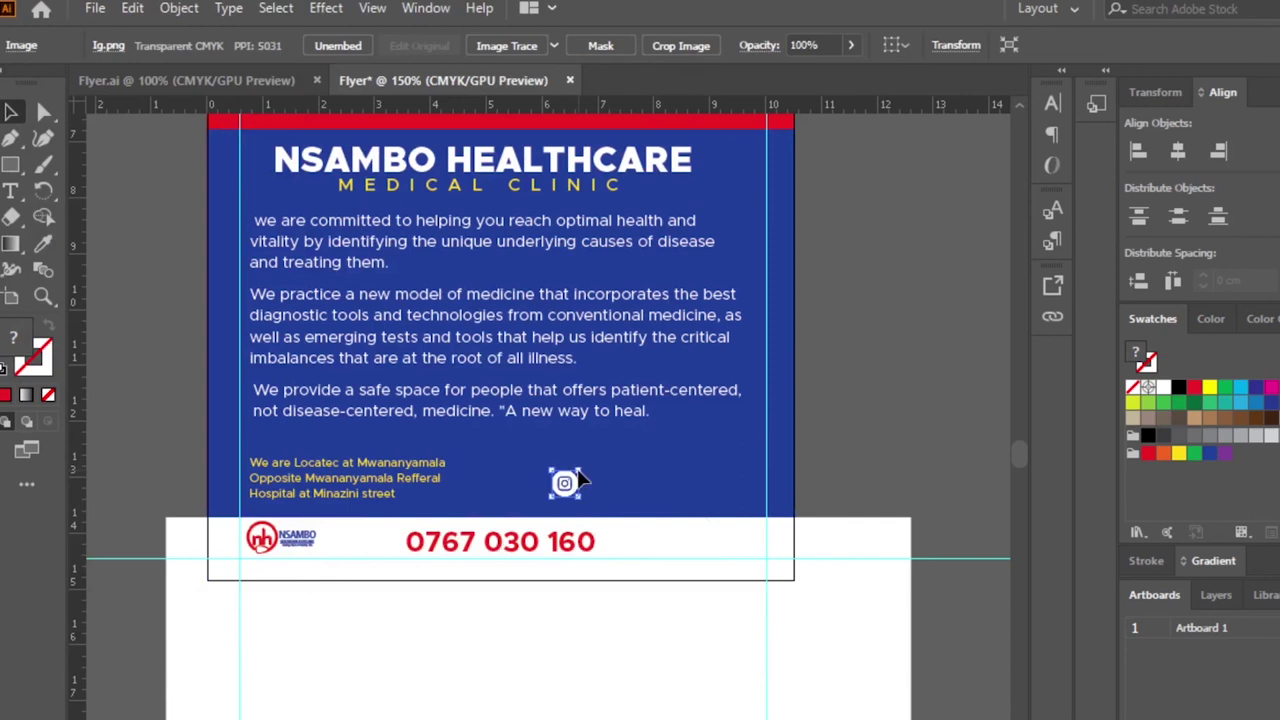
Step: Type the clinic's Instagram handle beside the Instagram icon
key("ctrl+equal")
key("t")
left_click(682, 440)
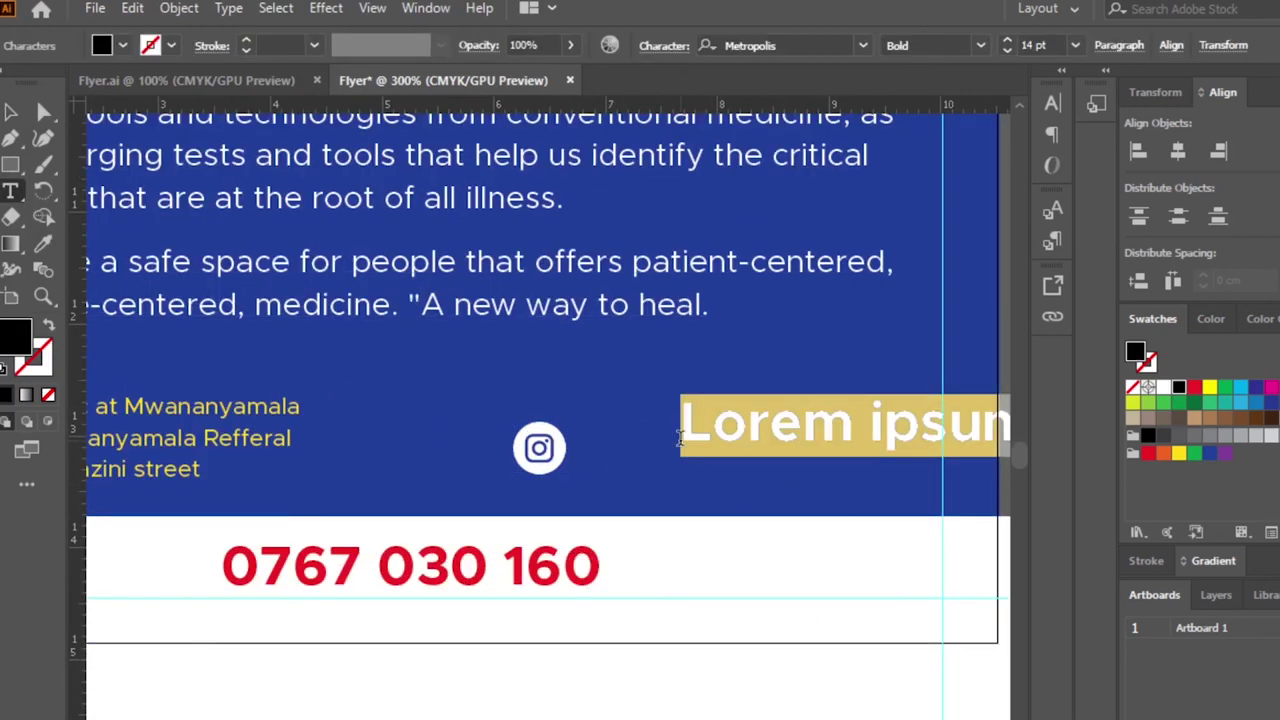
type("nsambo")
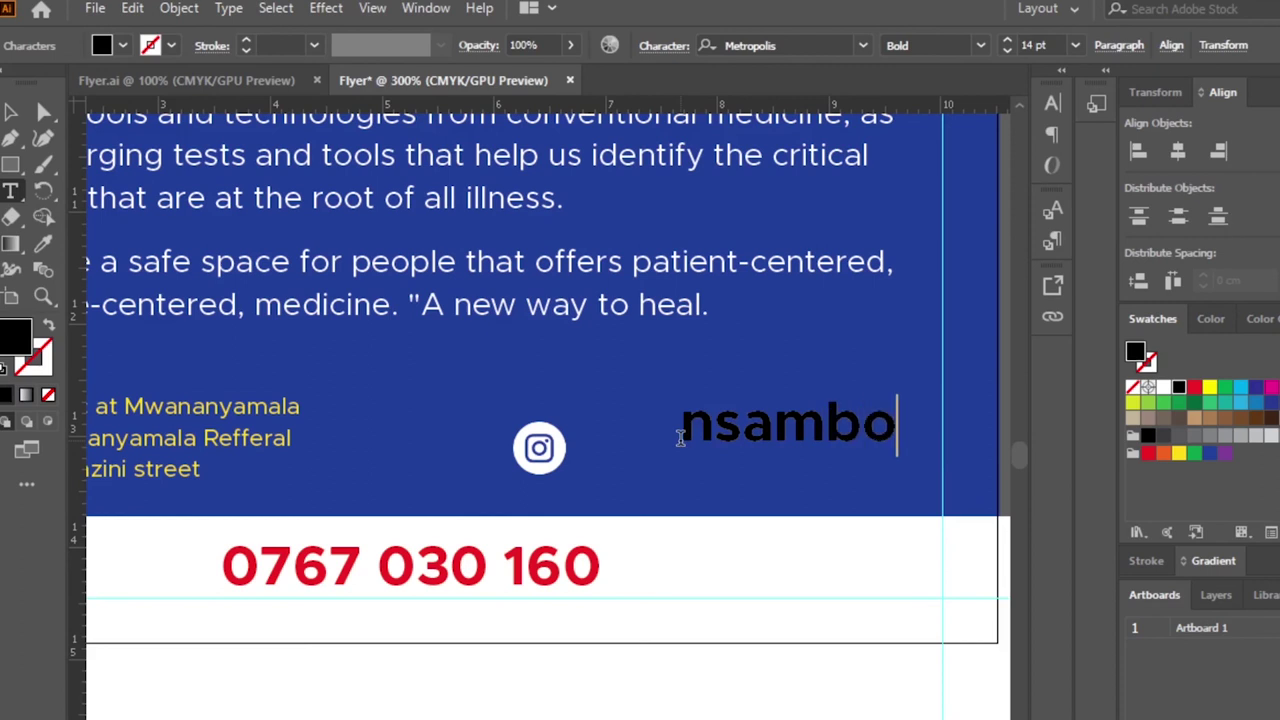
type("health")
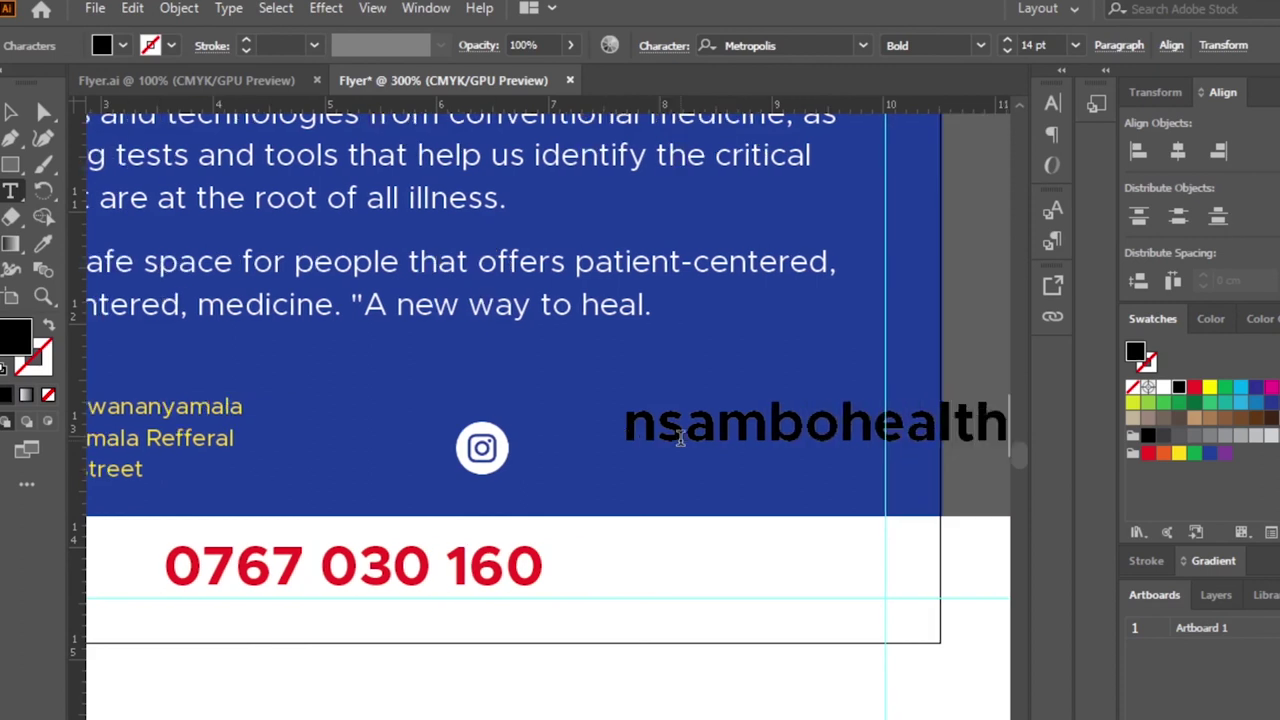
type("cr")
key("BackSpace")
type("a")
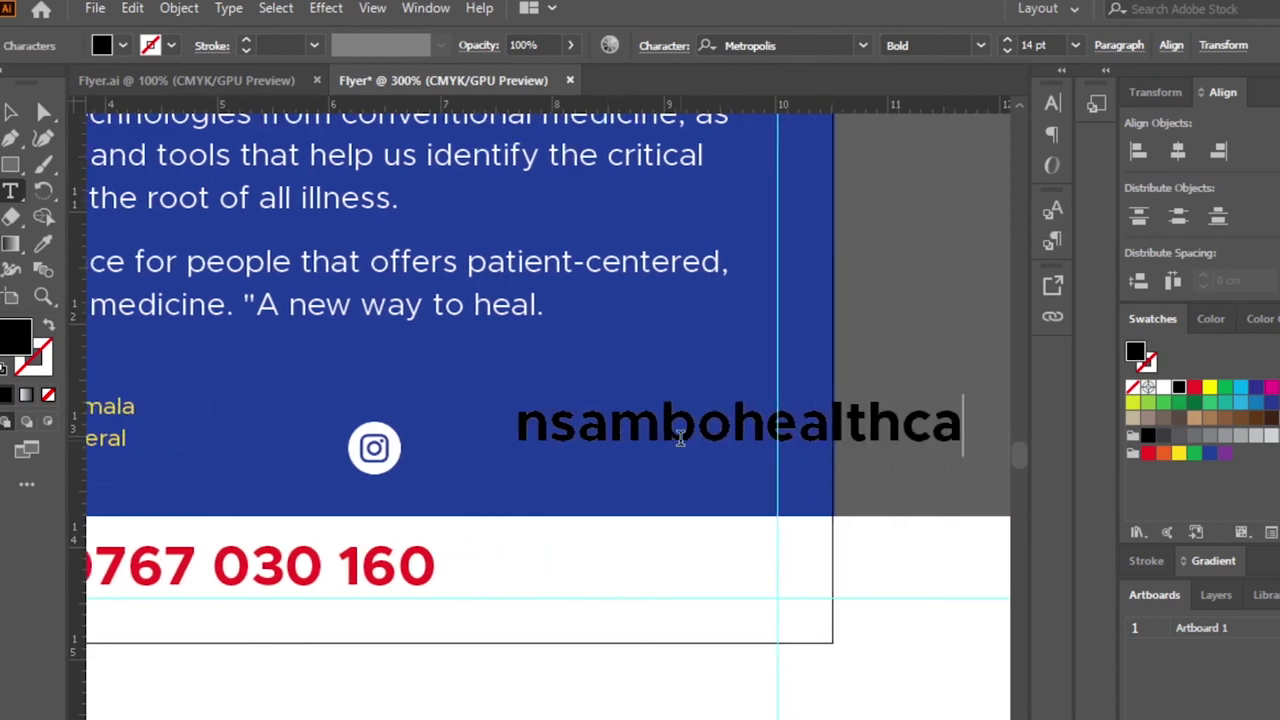
type("re")
Step: Set the handle text to Metropolis Regular at 7 pt
key("ctrl+a")
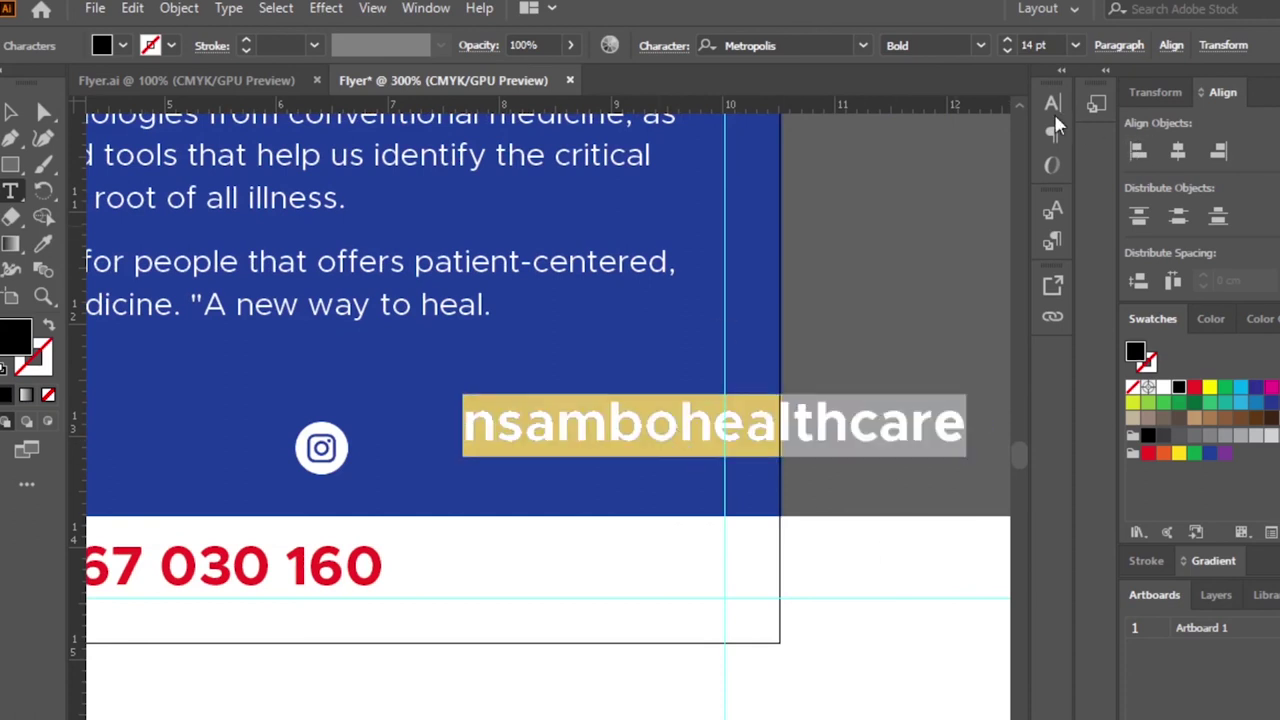
left_click(981, 45)
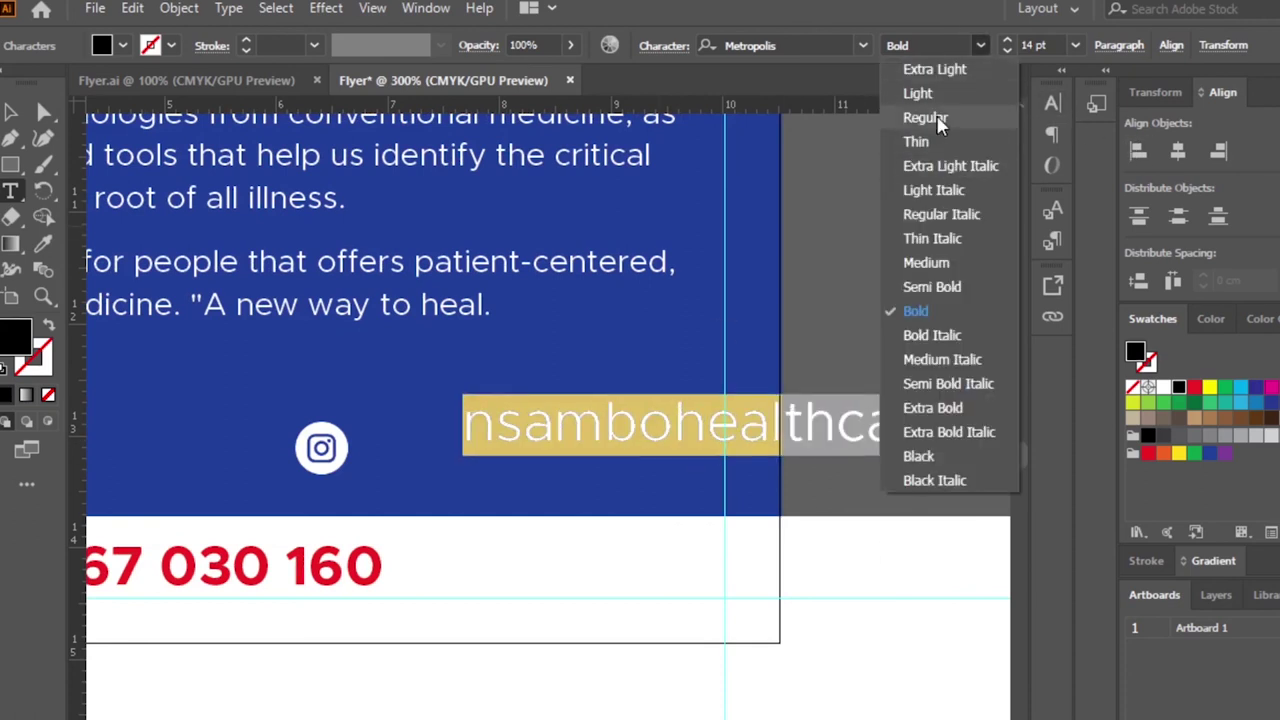
left_click(942, 120)
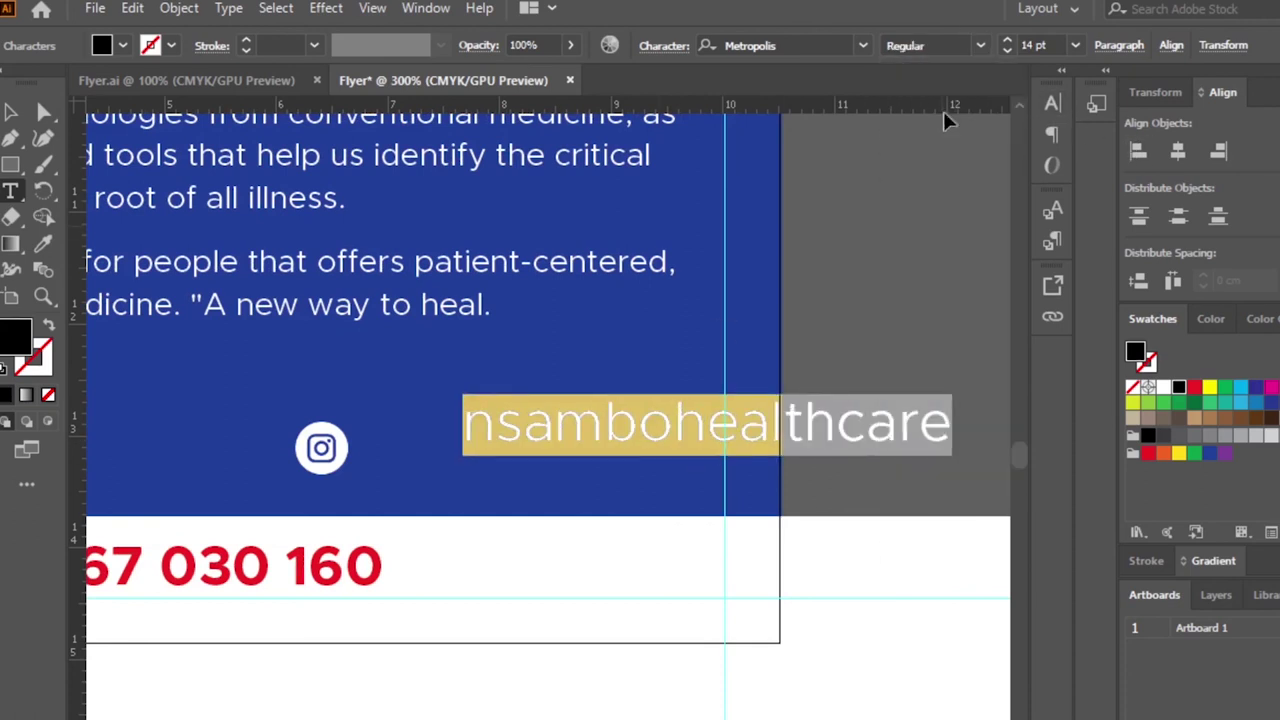
left_click(1008, 51)
left_click(1008, 51)
left_click(1008, 51)
left_click(1008, 51)
left_click(1008, 51)
left_click(1008, 51)
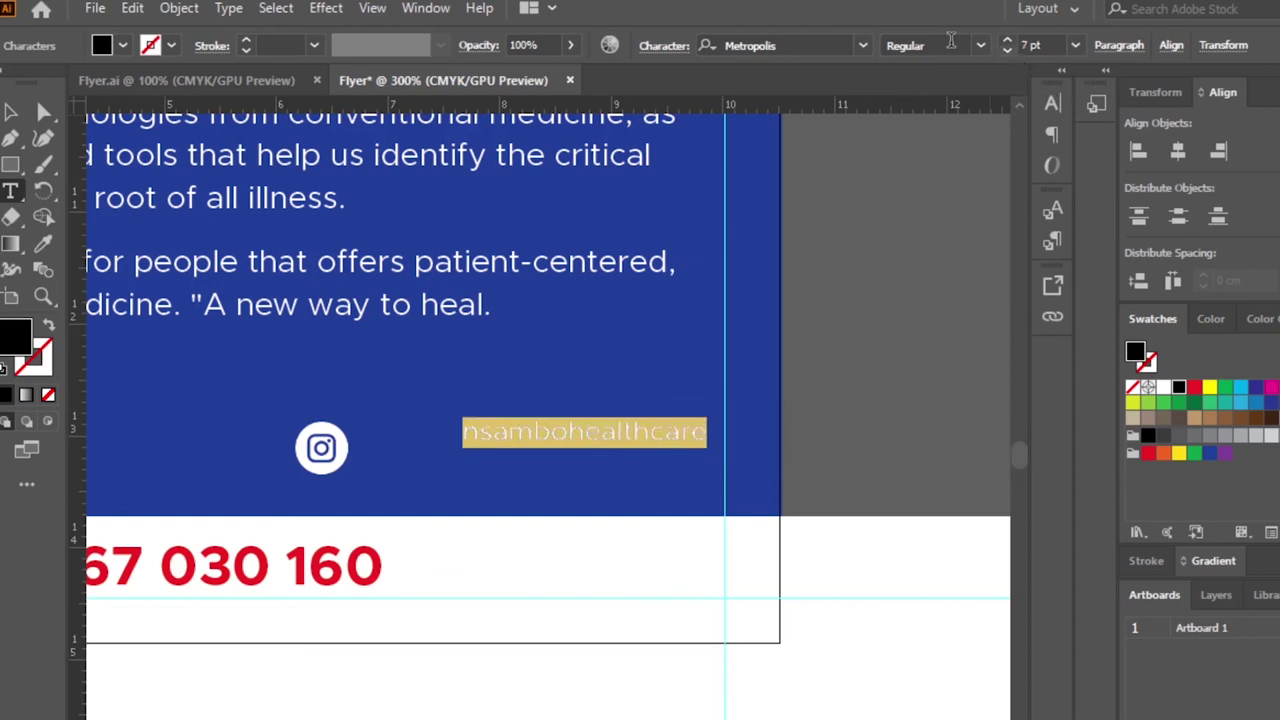
left_click(14, 112)
Step: Move the handle next to the icon and shrink the icon further
left_click_drag(655, 432, 560, 449)
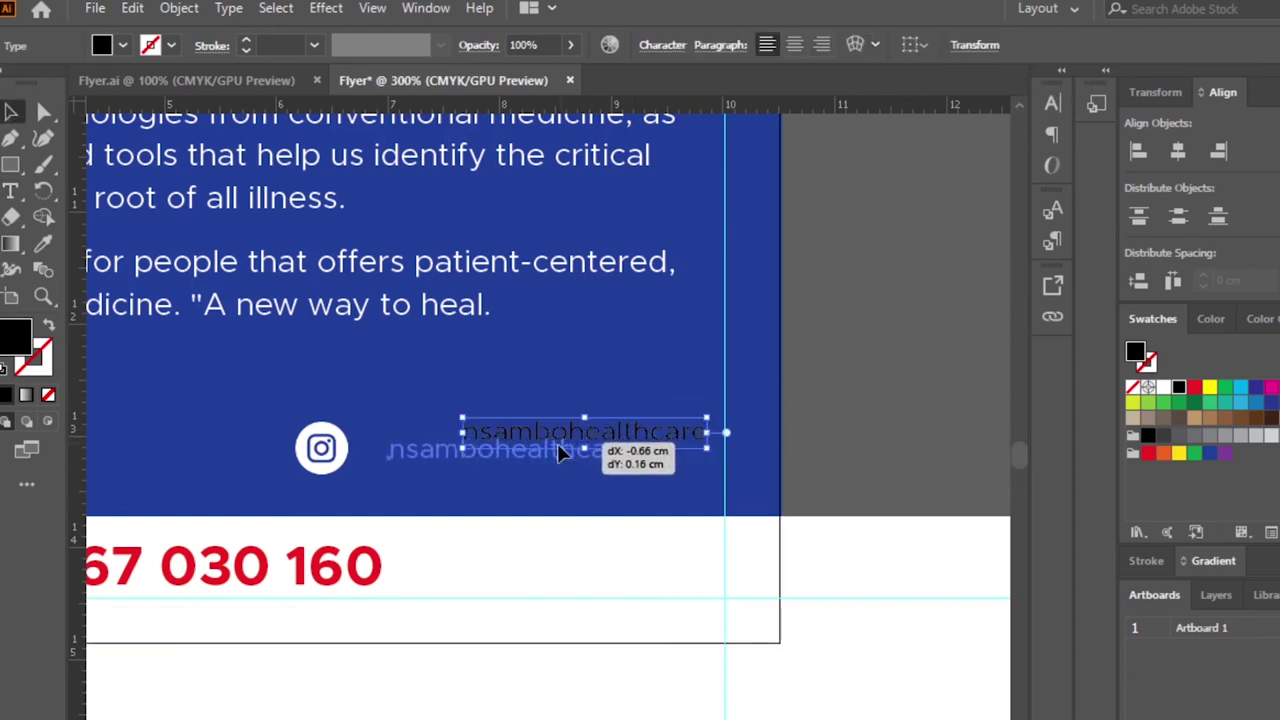
left_click(335, 438)
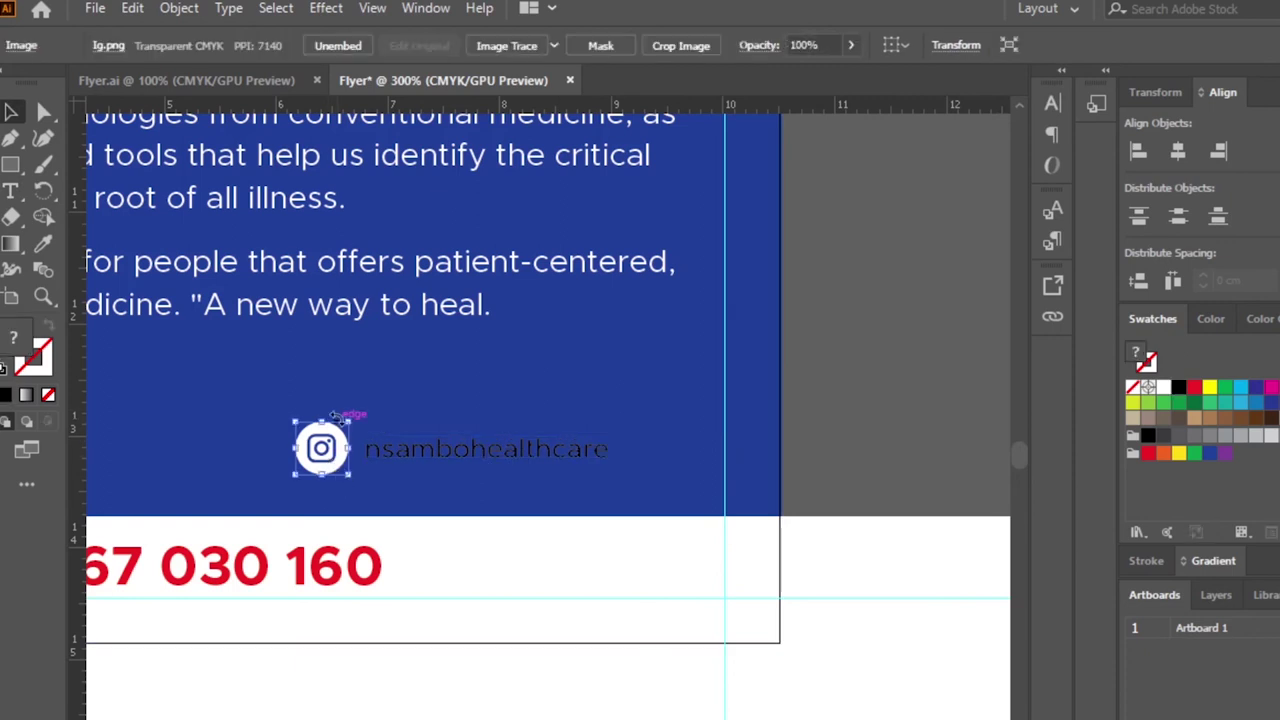
left_click_drag(347, 420, 340, 432)
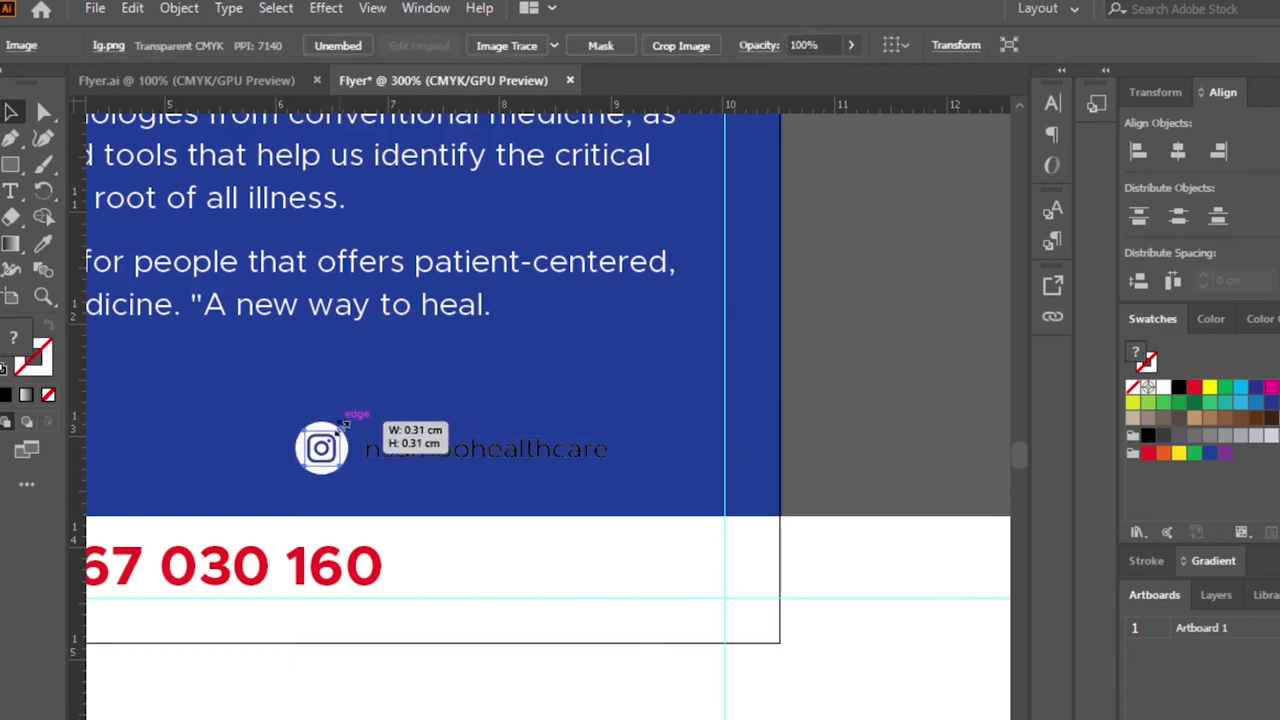
key("ctrl+minus")
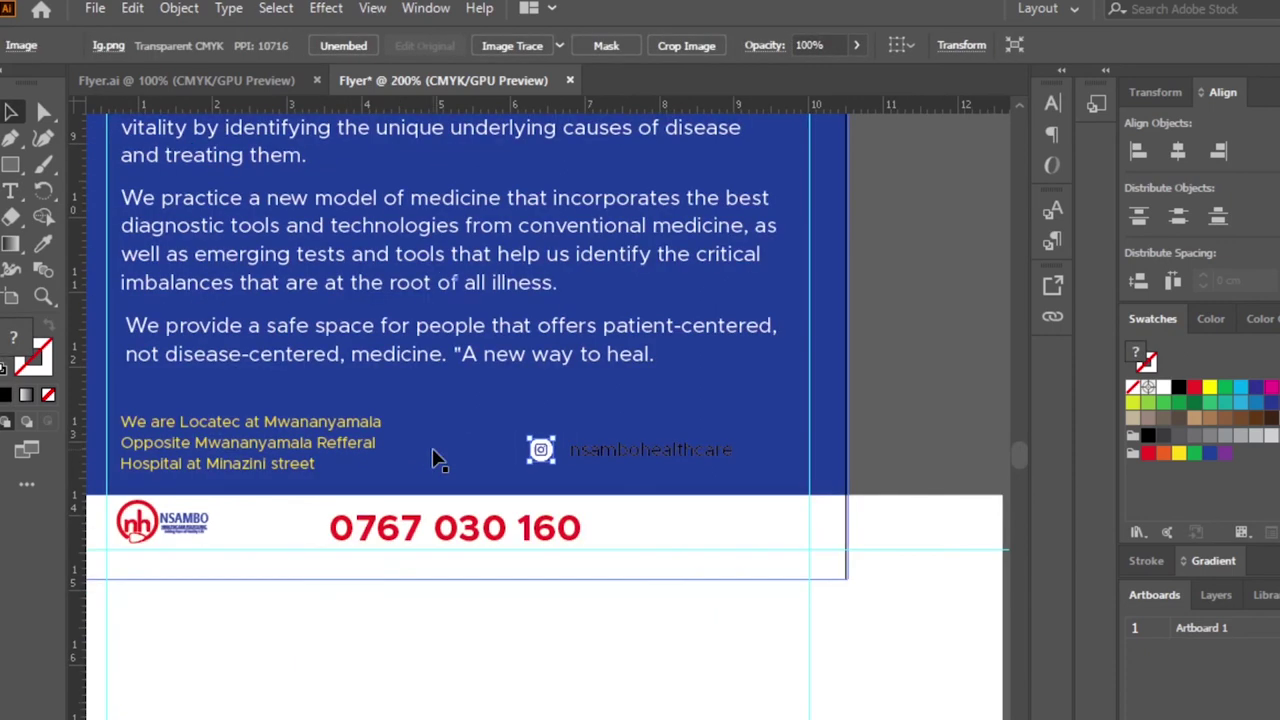
Step: Move the nsambohealthcare handle text right beside the Instagram icon
left_click(655, 457)
left_click(652, 464)
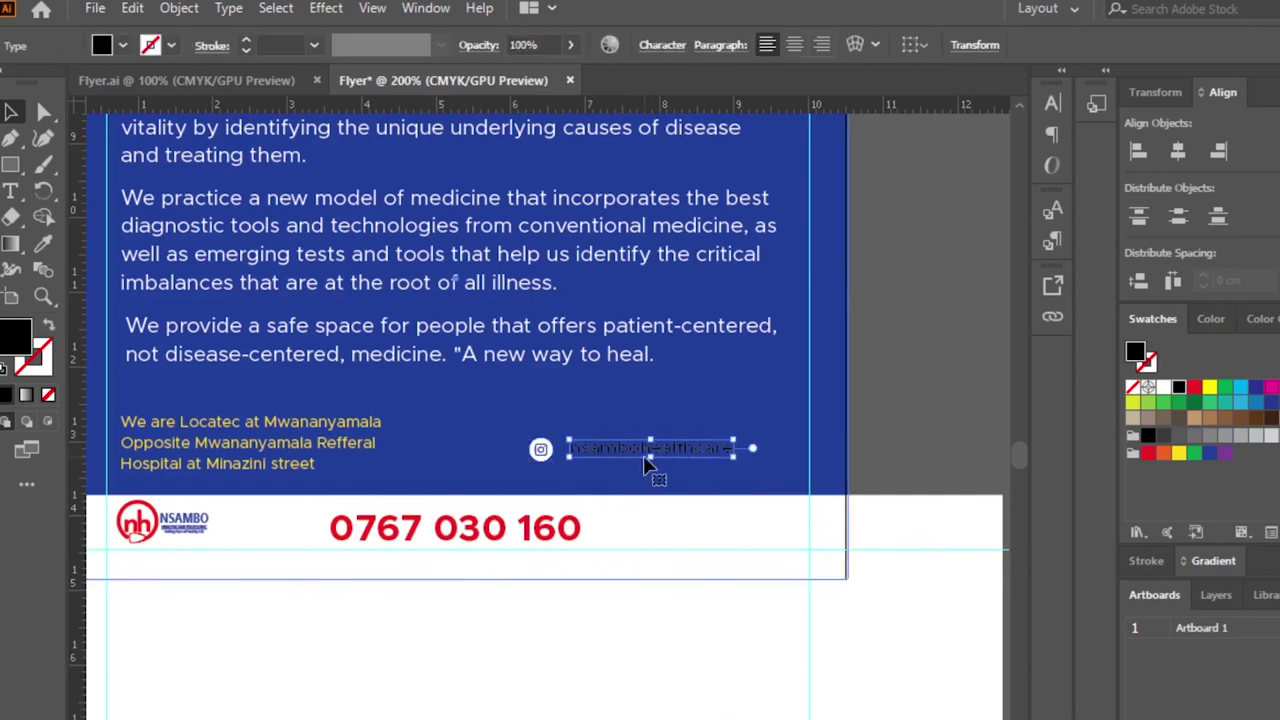
left_click(690, 455)
mouse_move(690, 455)
left_mouse_down()
mouse_move(675, 462)
mouse_move(681, 449)
left_mouse_up()
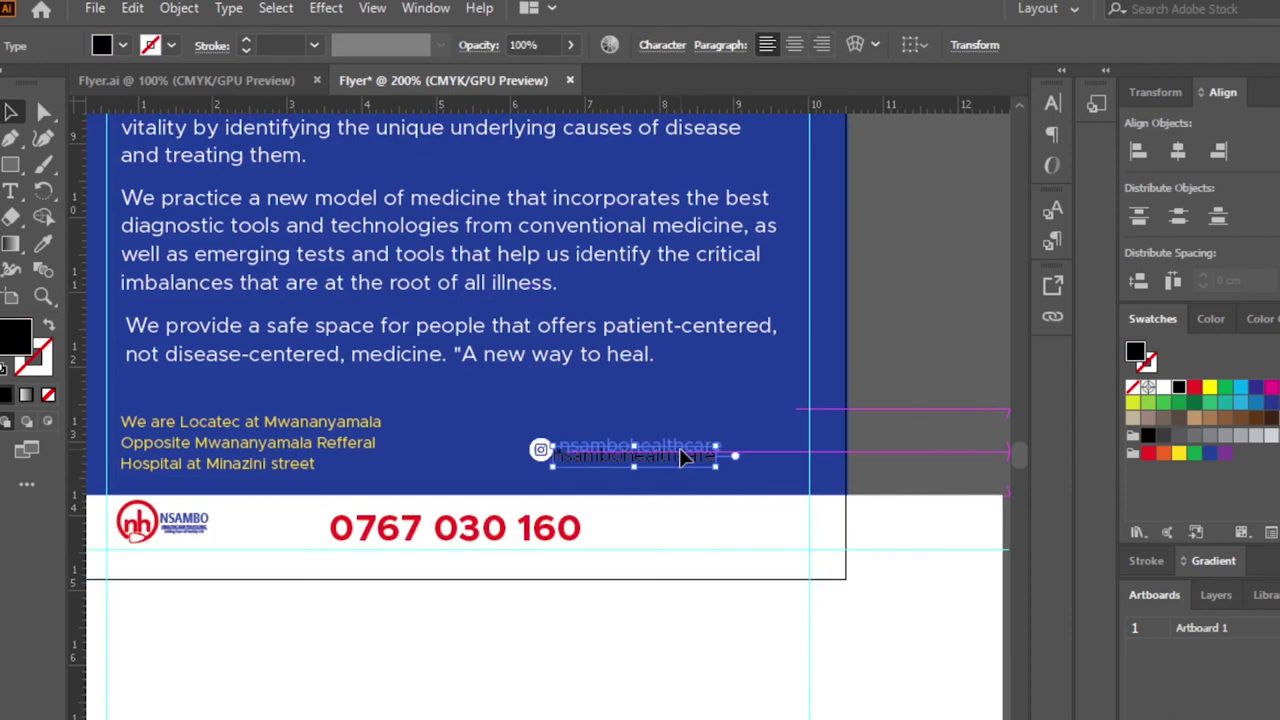
Step: Make the whole handle text white with Medium font weight
double_click(682, 460)
key("ctrl+a")
left_click(122, 45)
left_click(38, 88)
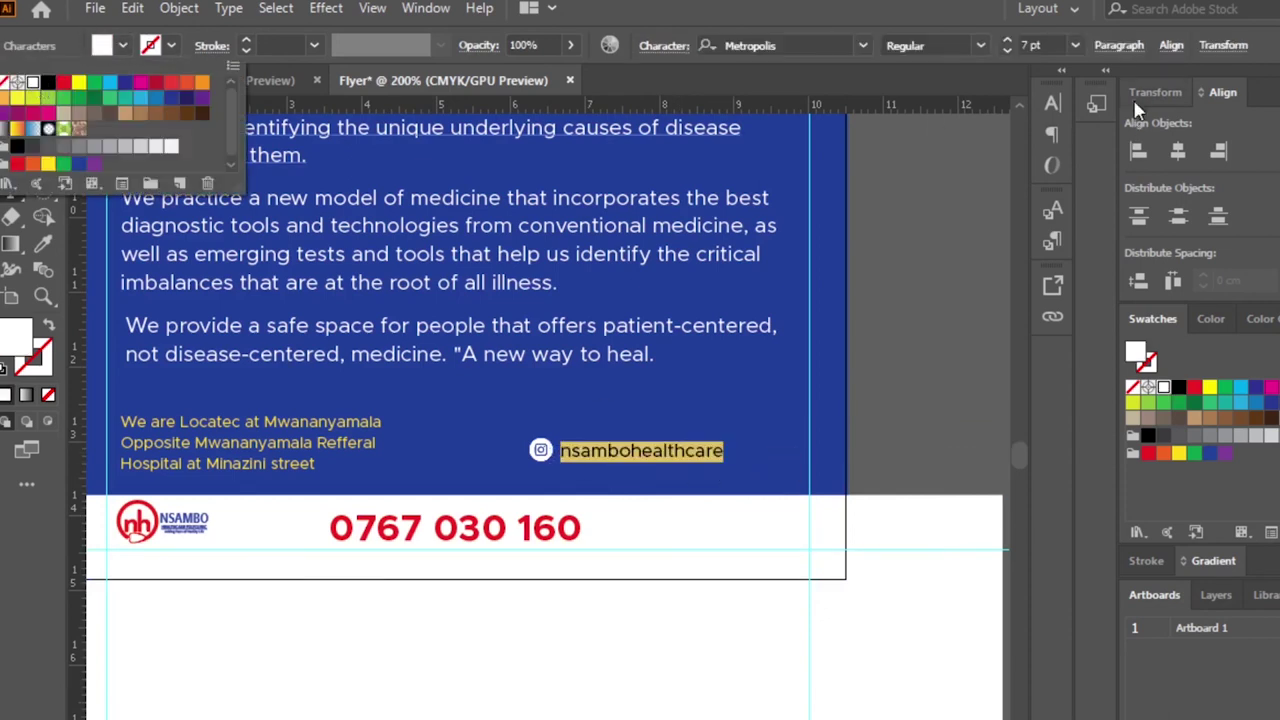
left_click(981, 45)
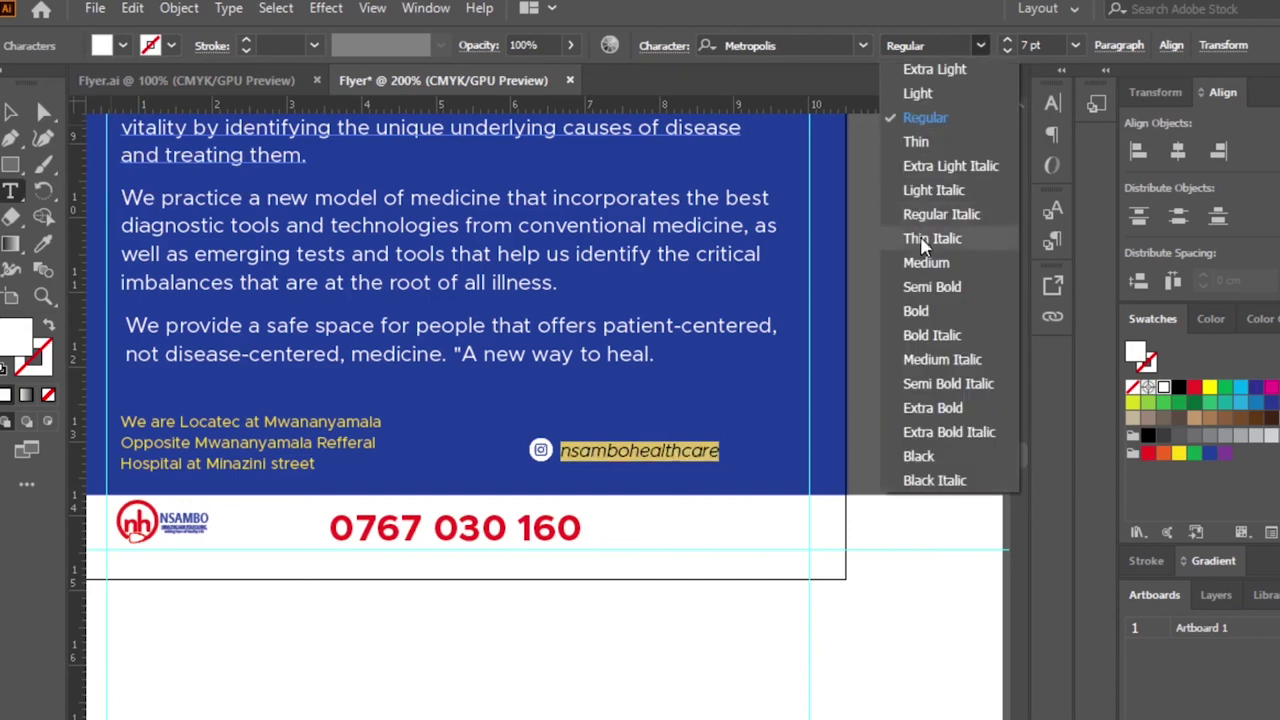
left_click(930, 261)
left_click(13, 103)
Step: Deselect everything and scroll around the artboard to review the social-media line
left_click(934, 380)
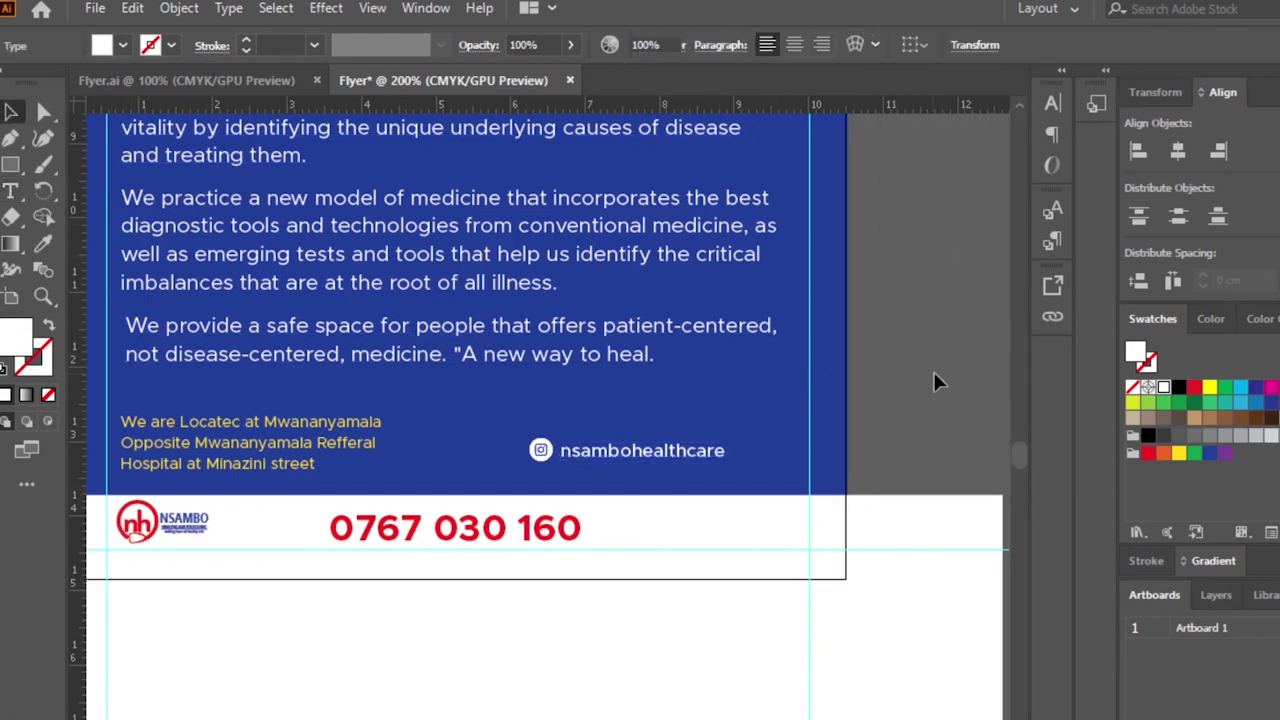
scroll(440, 680, "down", 2)
scroll(550, 400, "left", 1)
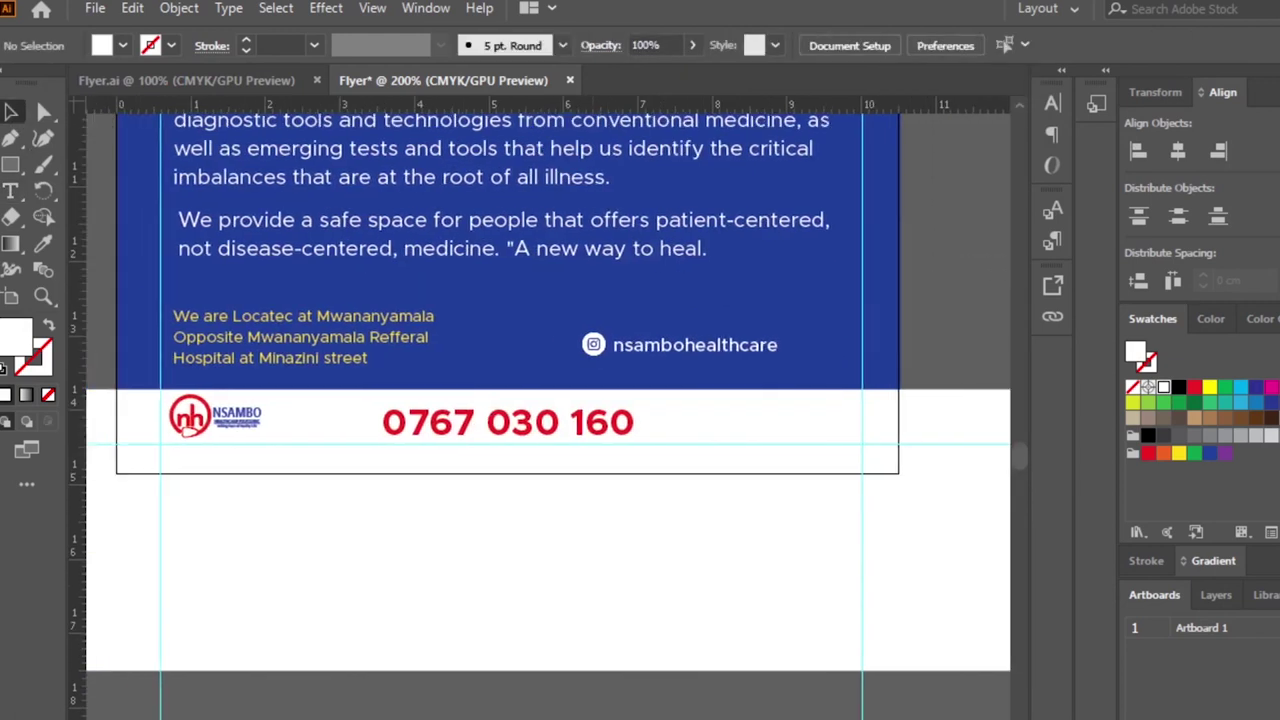
scroll(600, 700, "up", 1)
scroll(600, 700, "up", 2)
left_click(371, 9)
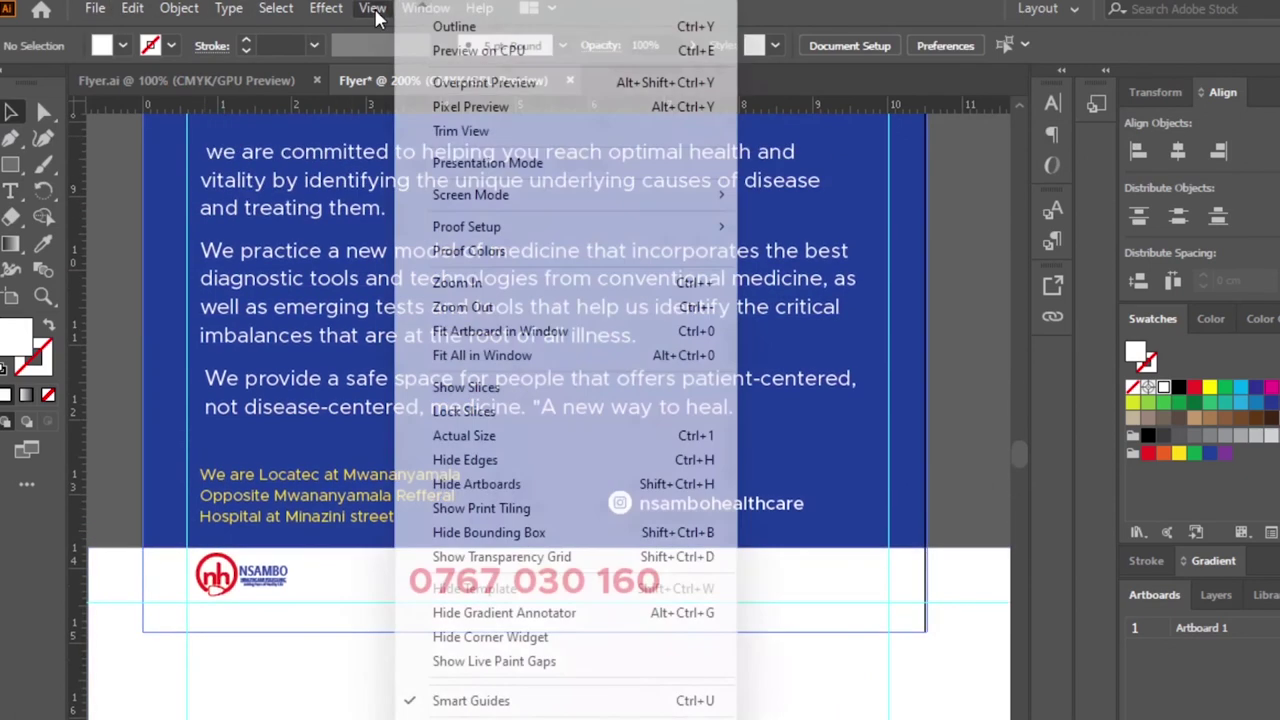
left_click(550, 184)
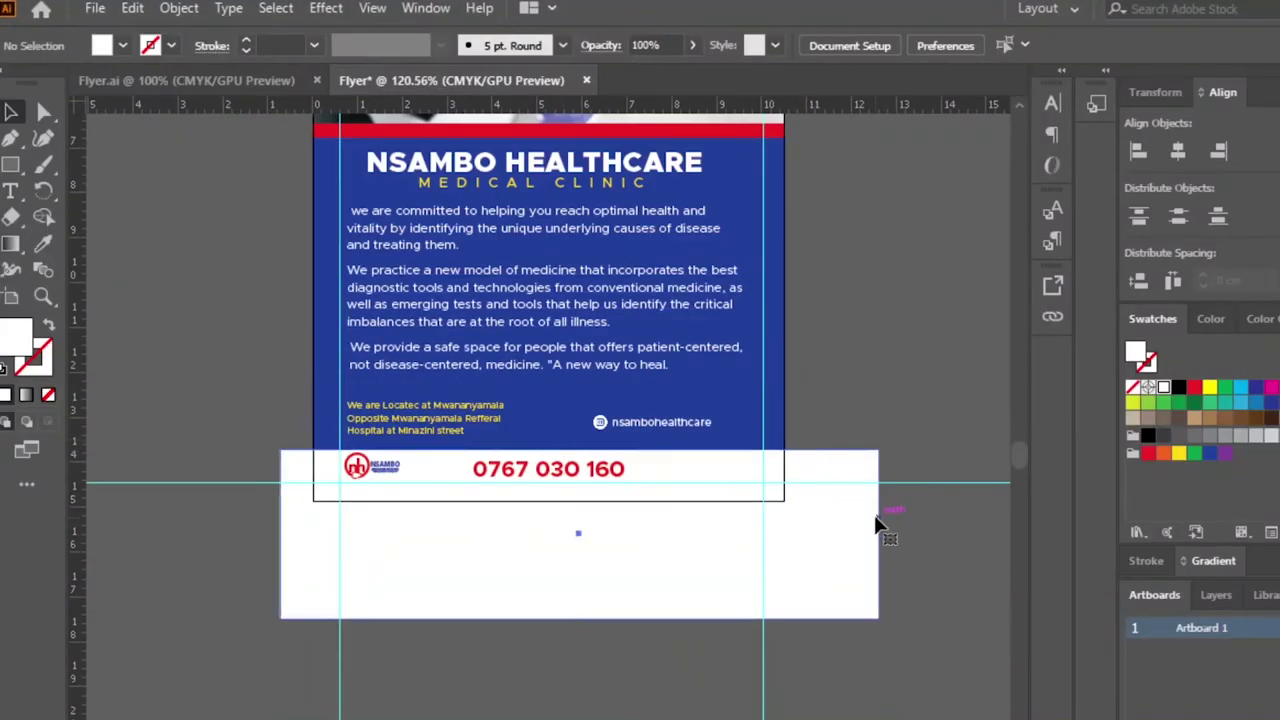
left_click(880, 521)
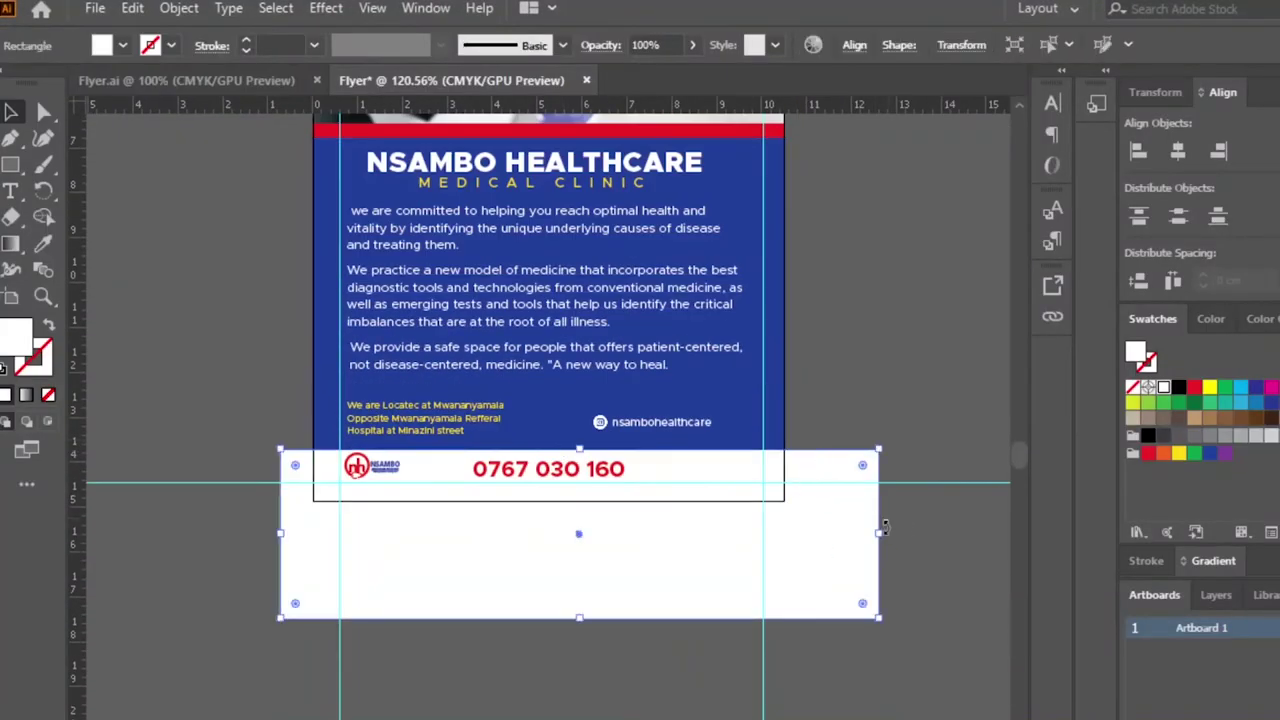
Step: Trim the white footer rectangle to the artboard's sides and bottom edge, about 10.52 × 1.16 cm
left_click_drag(878, 534, 784, 534)
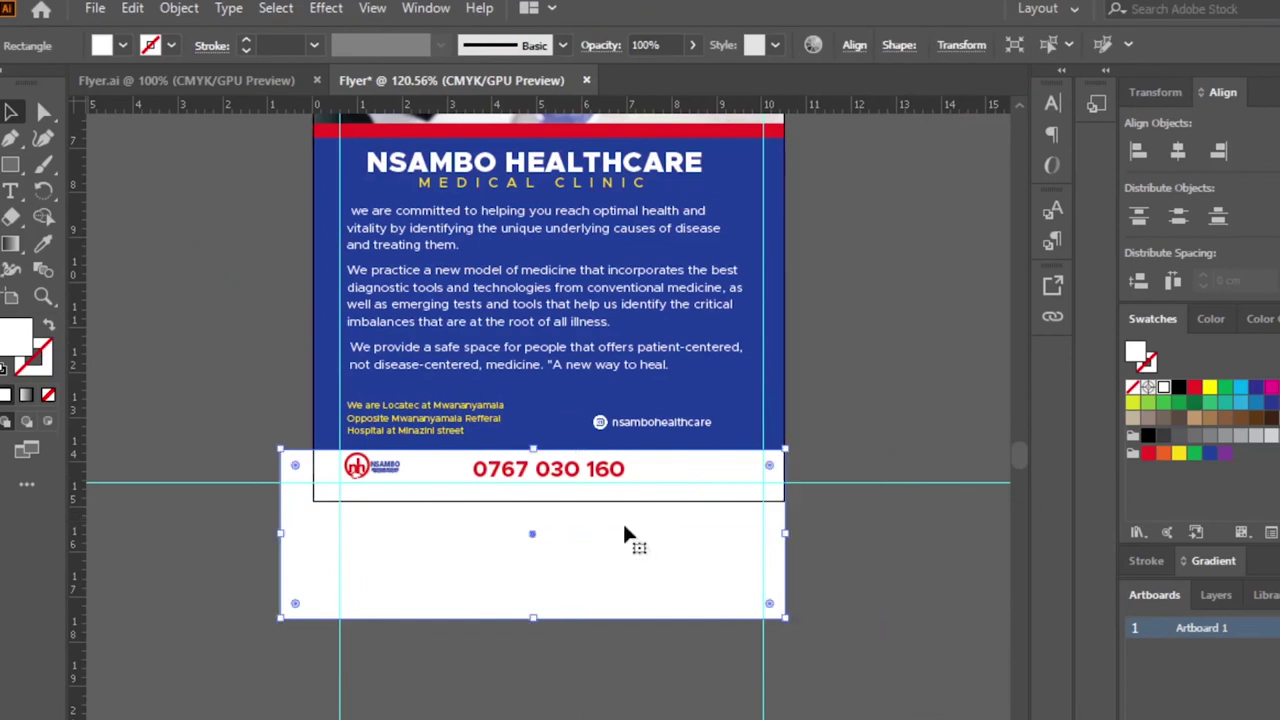
left_click_drag(286, 533, 313, 545)
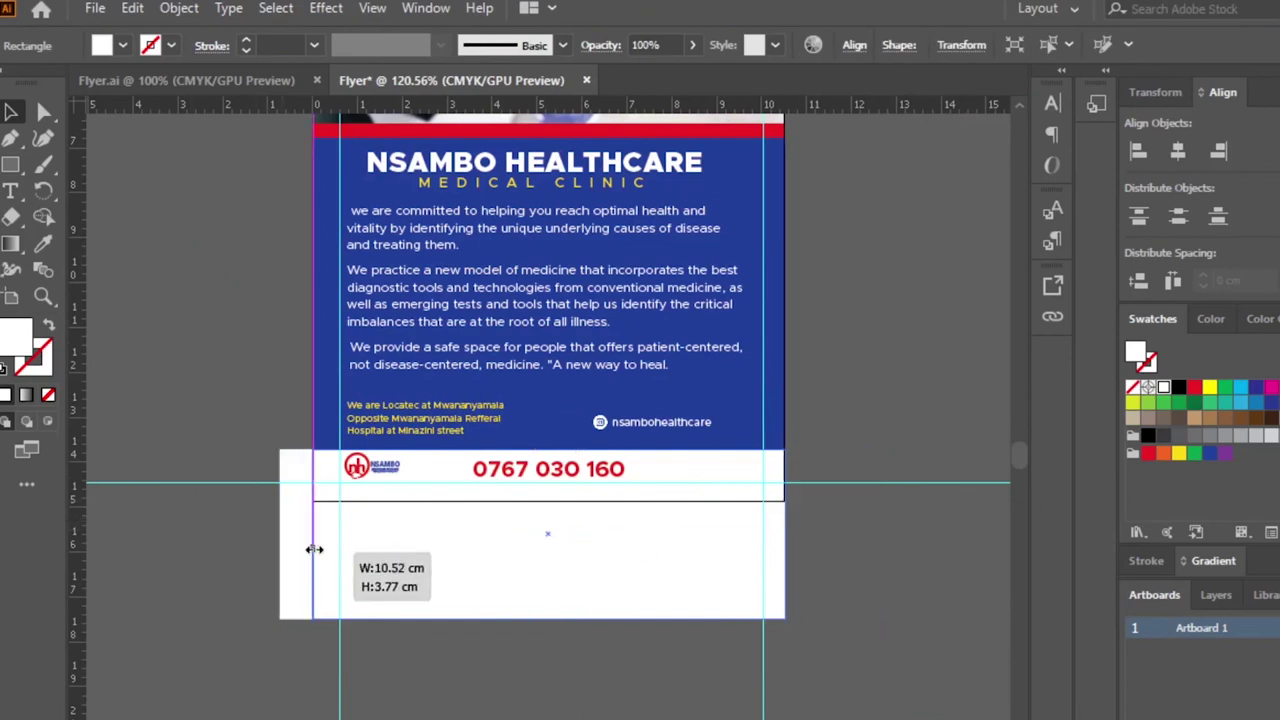
left_click_drag(548, 617, 579, 507)
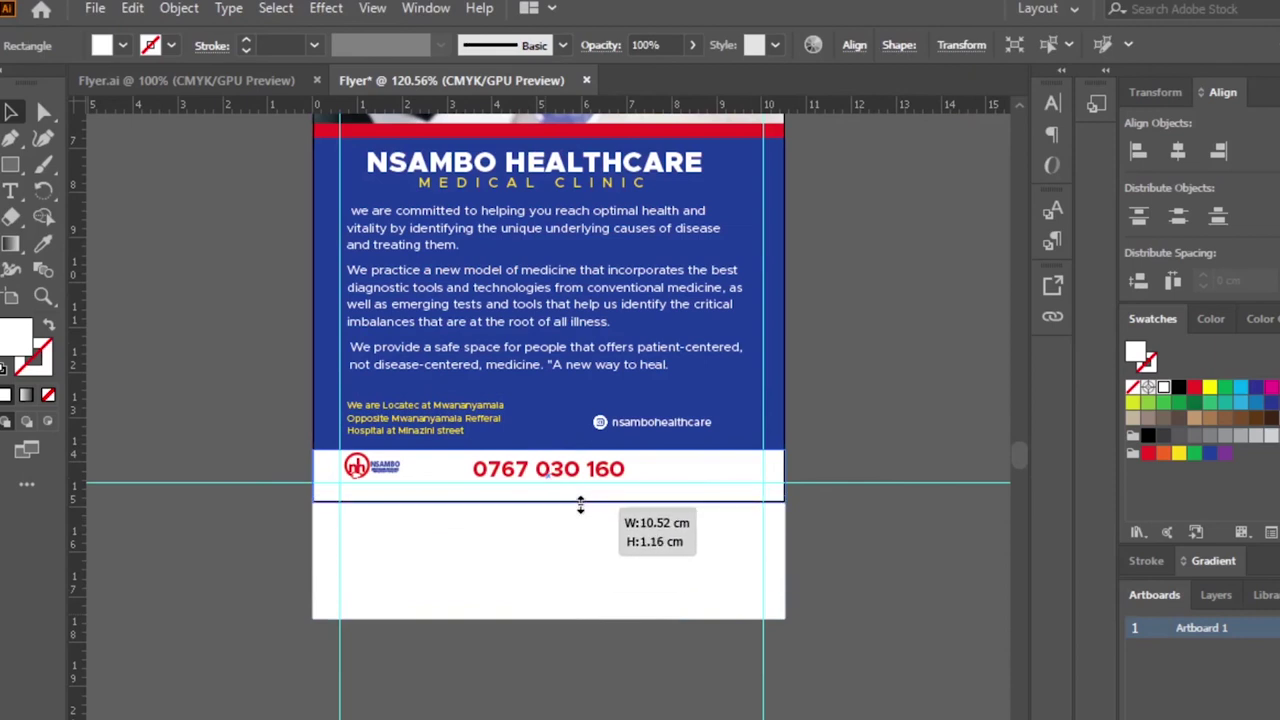
left_click_drag(579, 507, 584, 504)
left_click(882, 377)
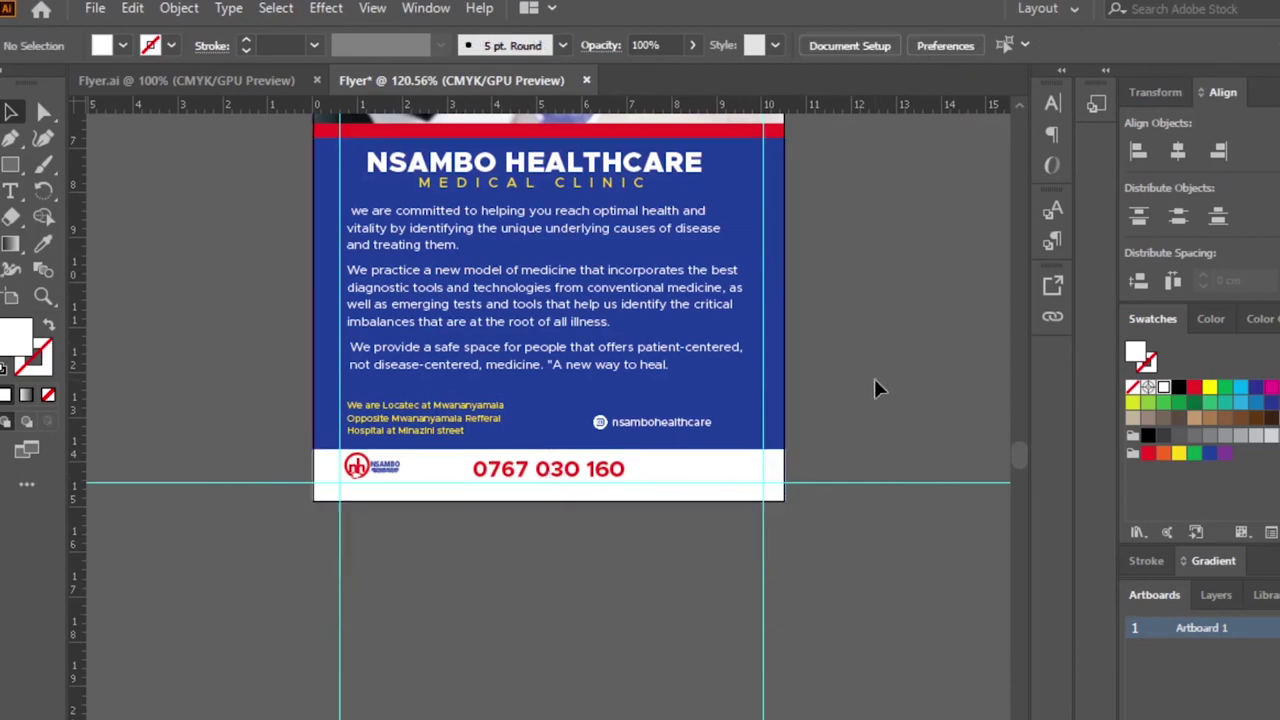
left_click(580, 464)
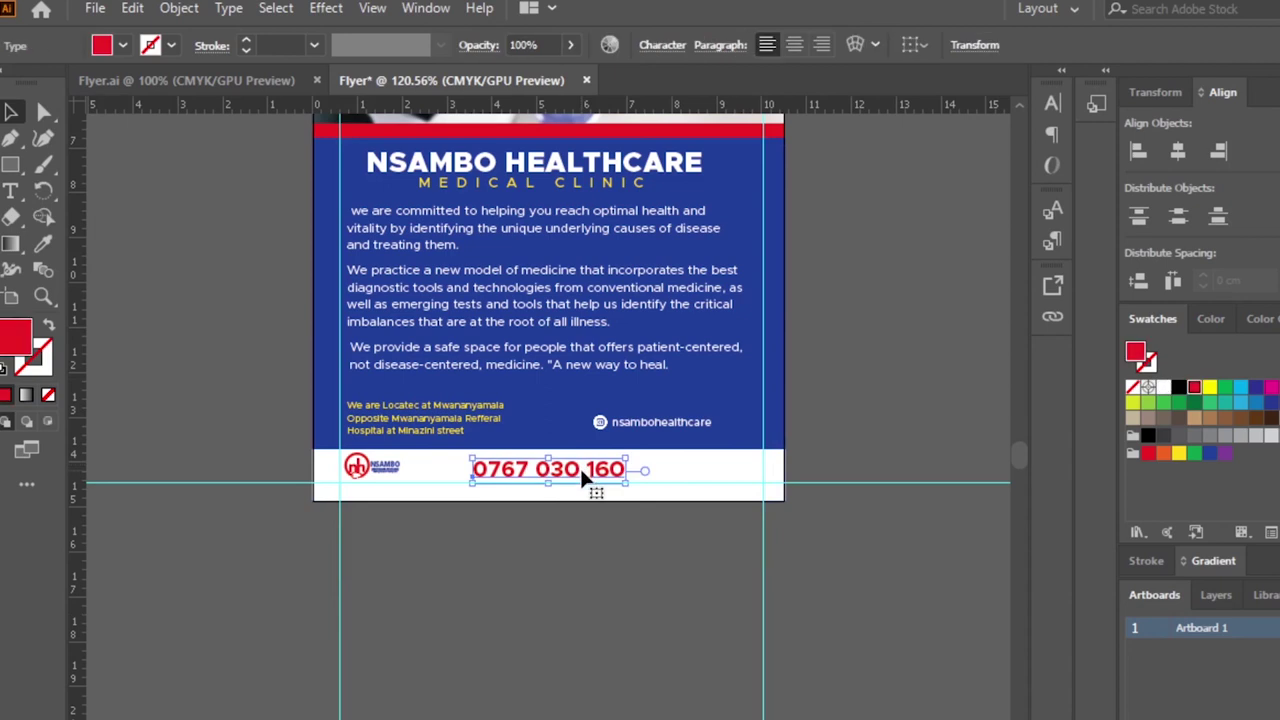
key("Down")
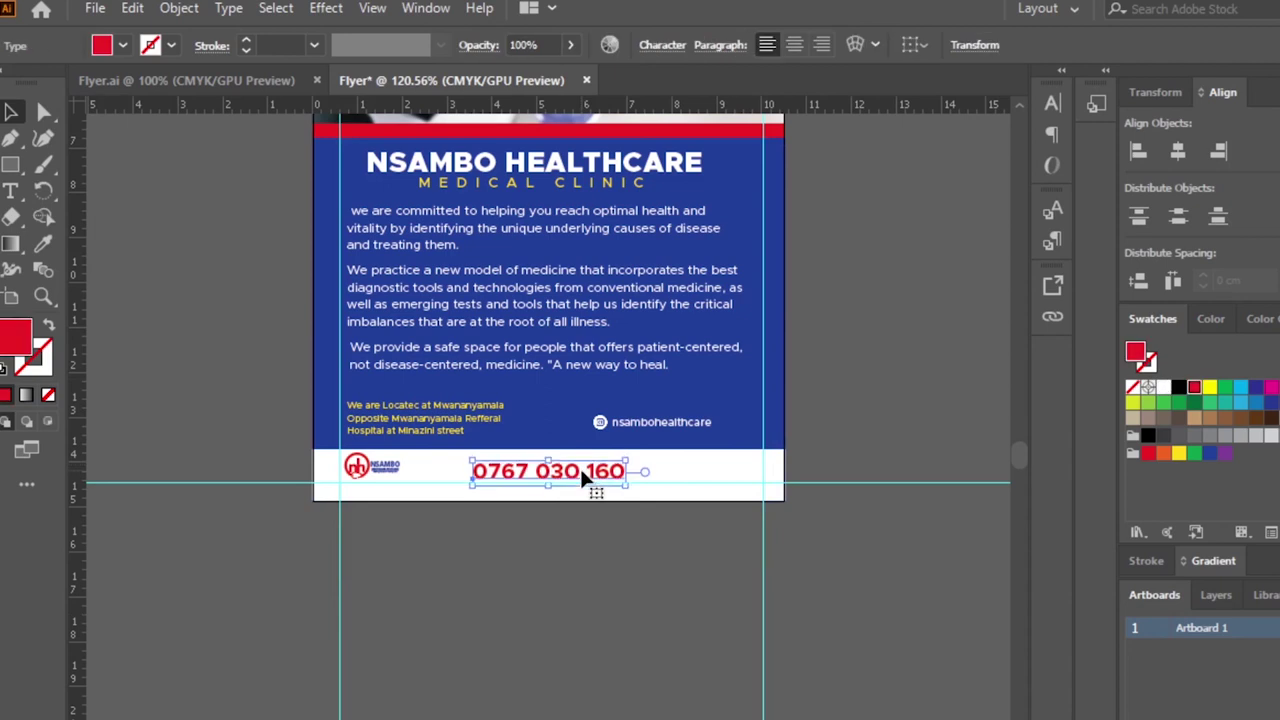
left_click(890, 369)
scroll(892, 369, "up", 1)
scroll(874, 457, "up", 2)
scroll(874, 457, "up", 1)
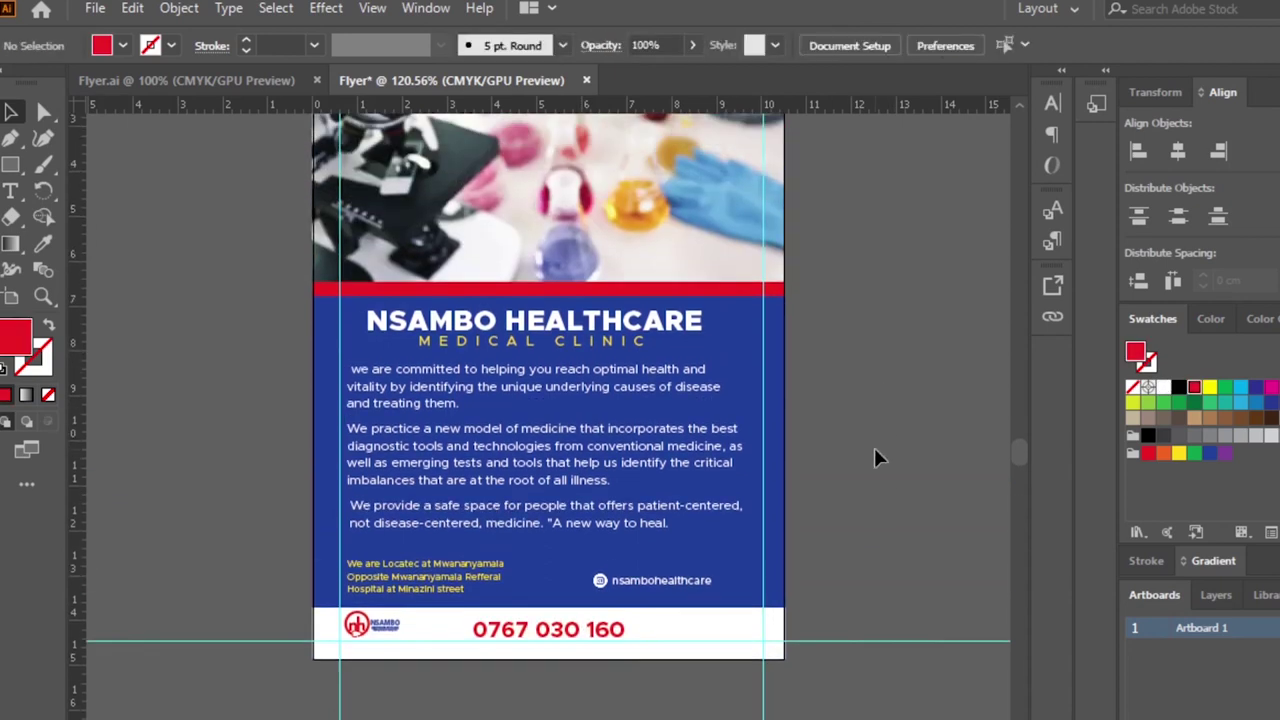
scroll(874, 457, "up", 1)
scroll(876, 457, "up", 2)
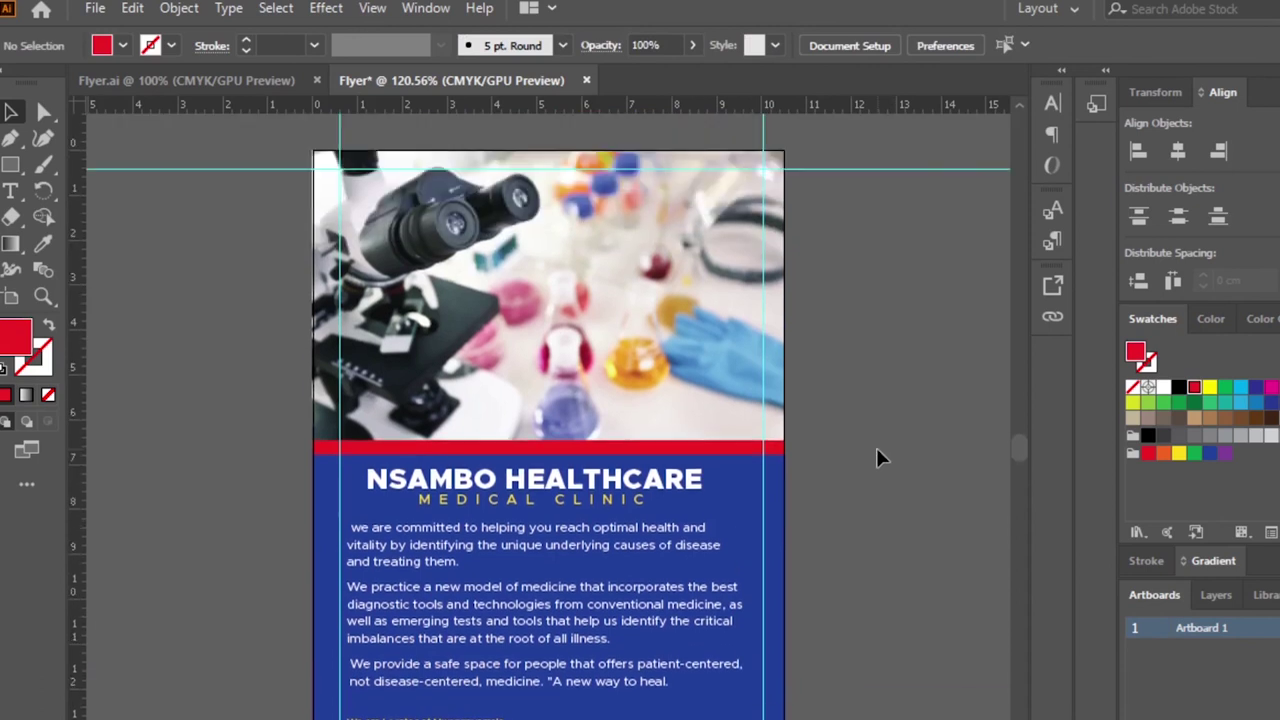
scroll(876, 452, "down", 1)
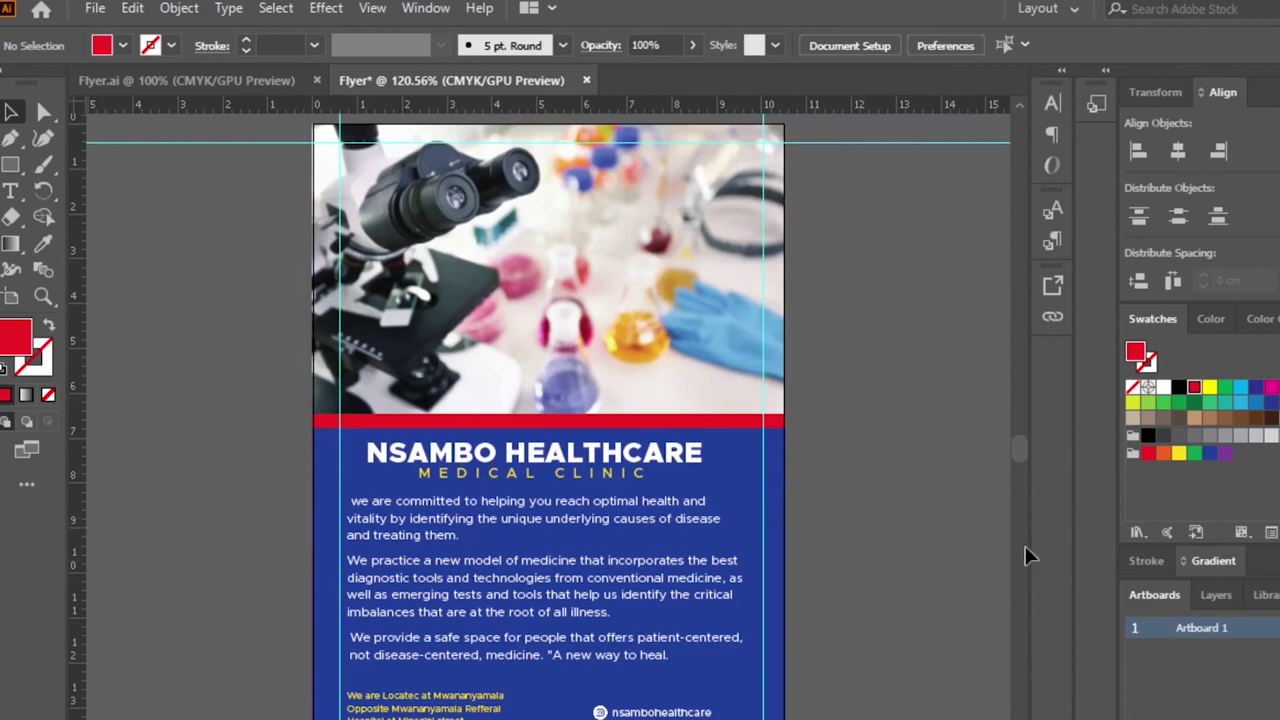
Step: Export the flyer as JPEG named 'Flayer tuts', replacing the existing file
left_click(95, 8)
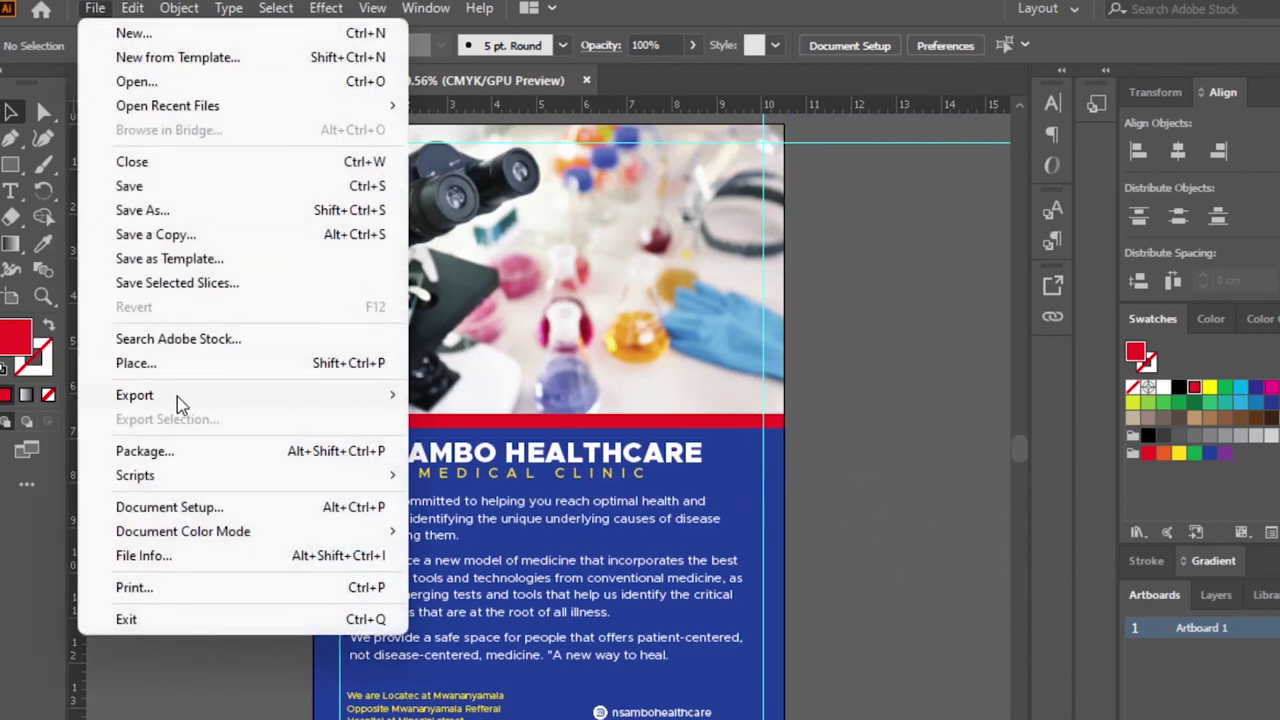
mouse_move(135, 395)
left_click(472, 419)
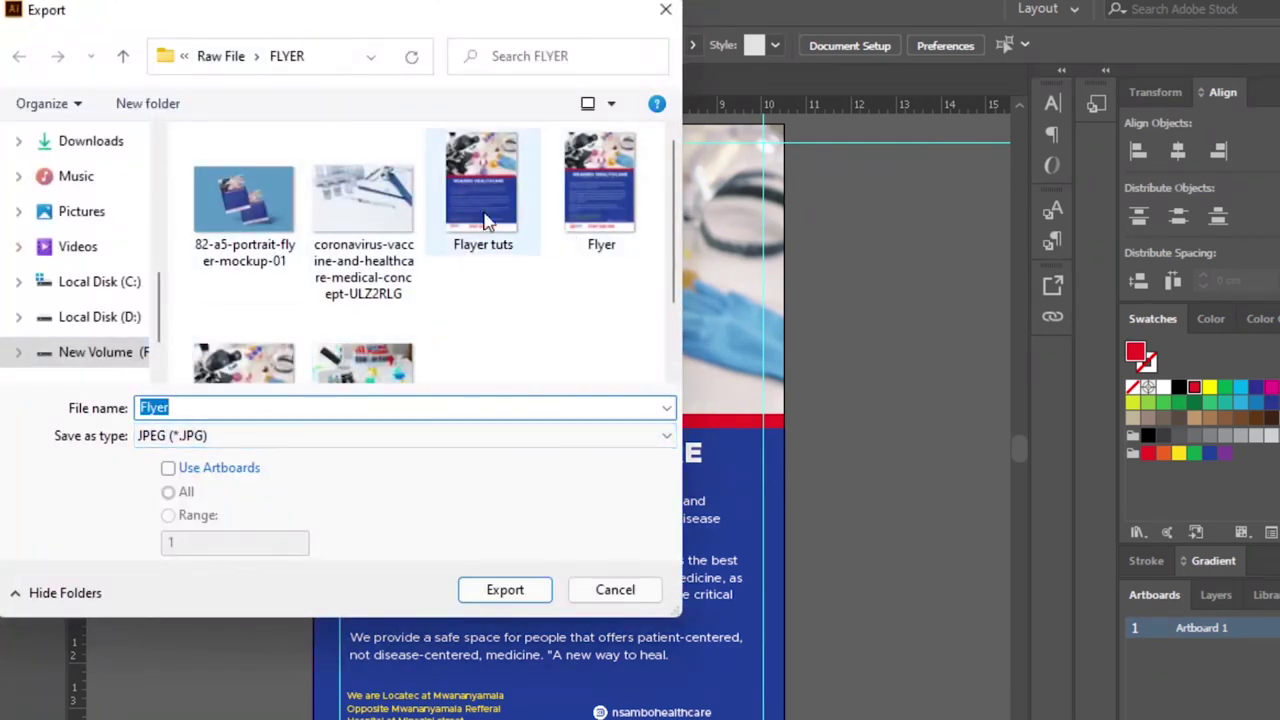
left_click(512, 188)
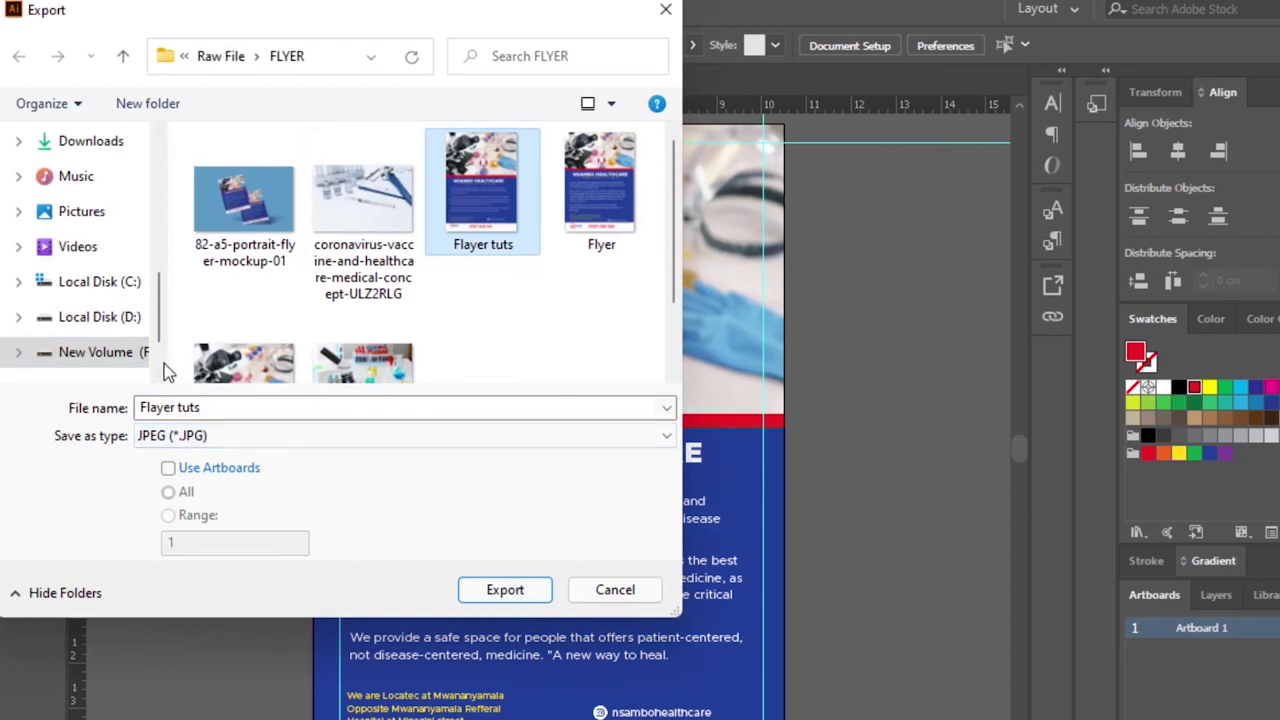
left_click(502, 586)
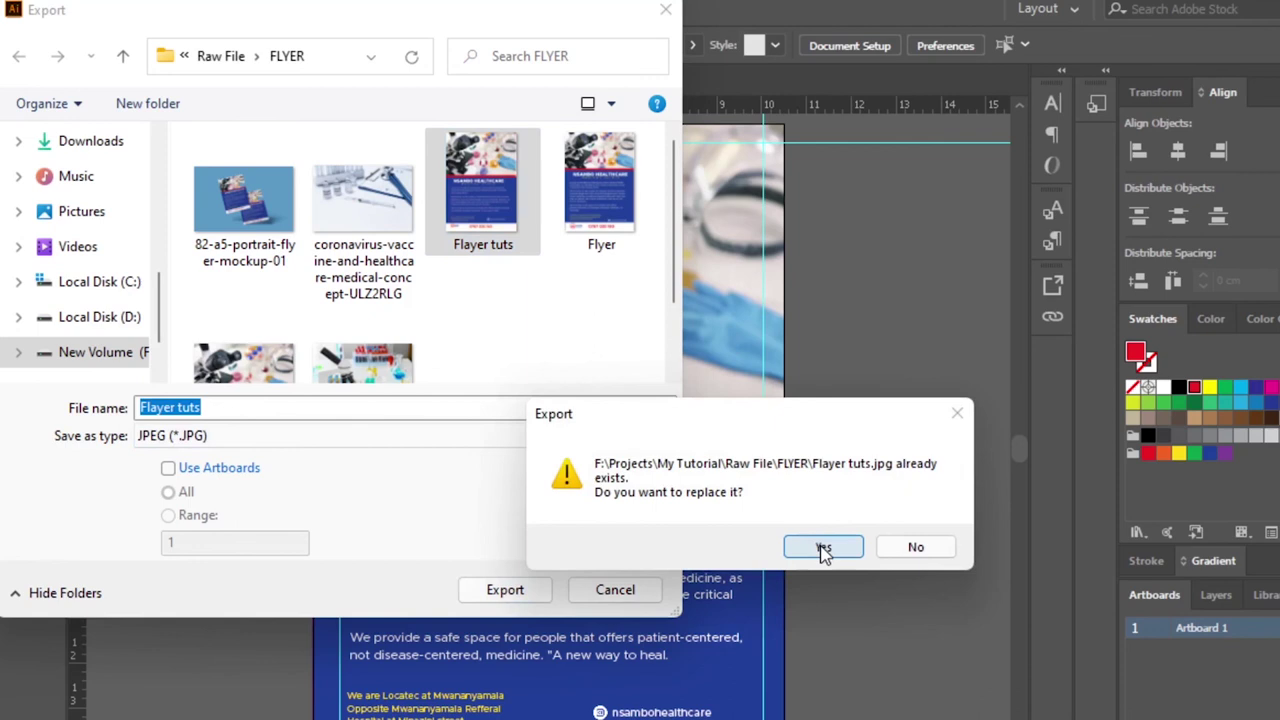
left_click(822, 549)
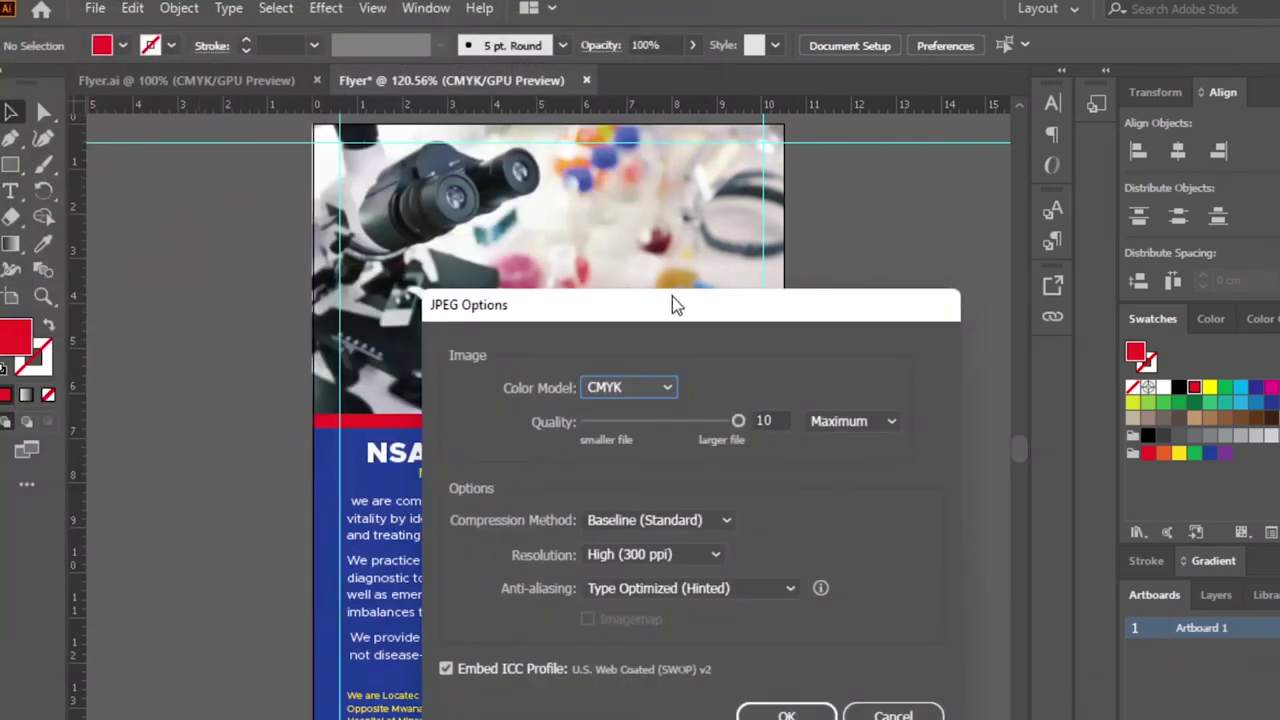
Step: Confirm JPEG options with CMYK colour model and quality 10
left_click_drag(672, 297, 662, 166)
left_click(626, 247)
left_click(627, 250)
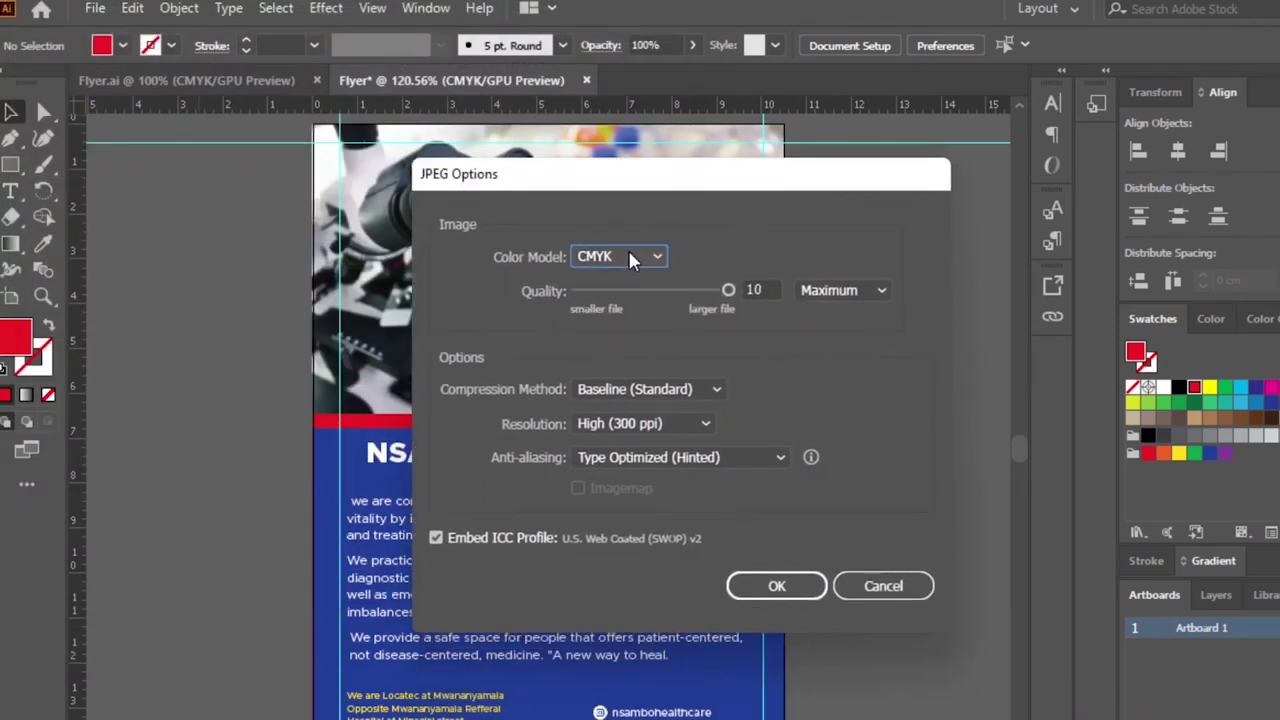
left_click(727, 292)
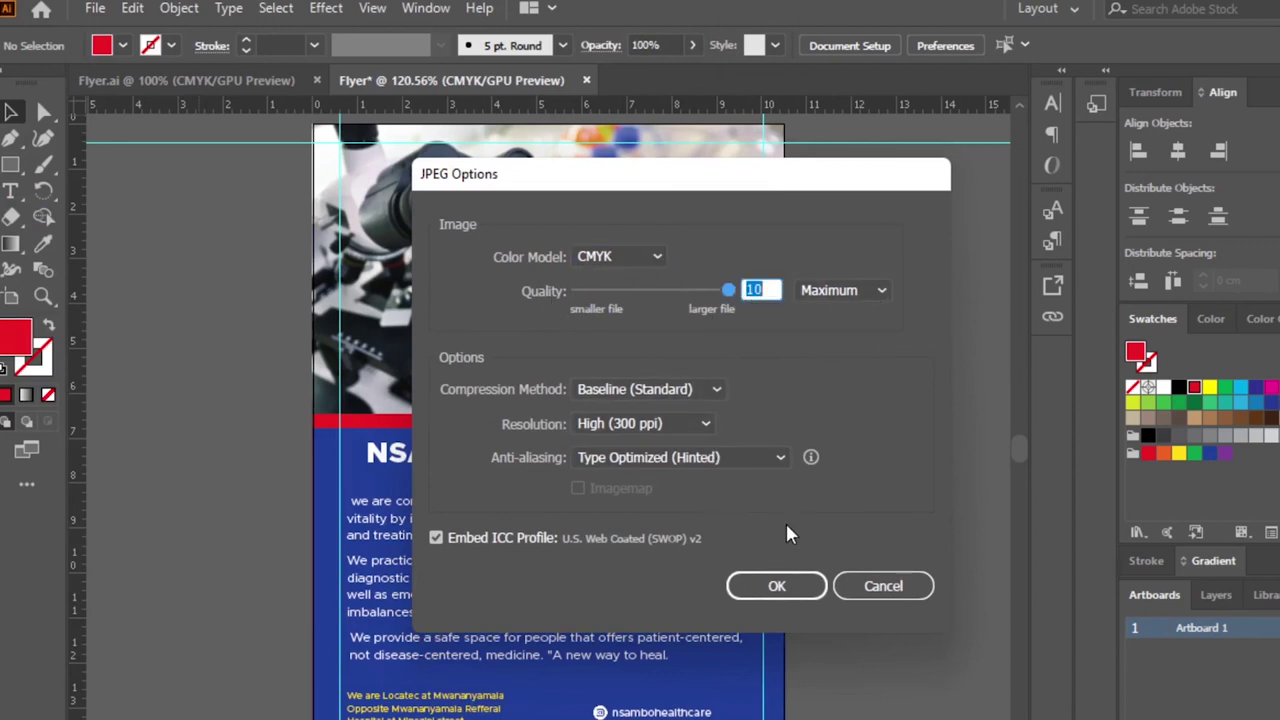
left_click(789, 592)
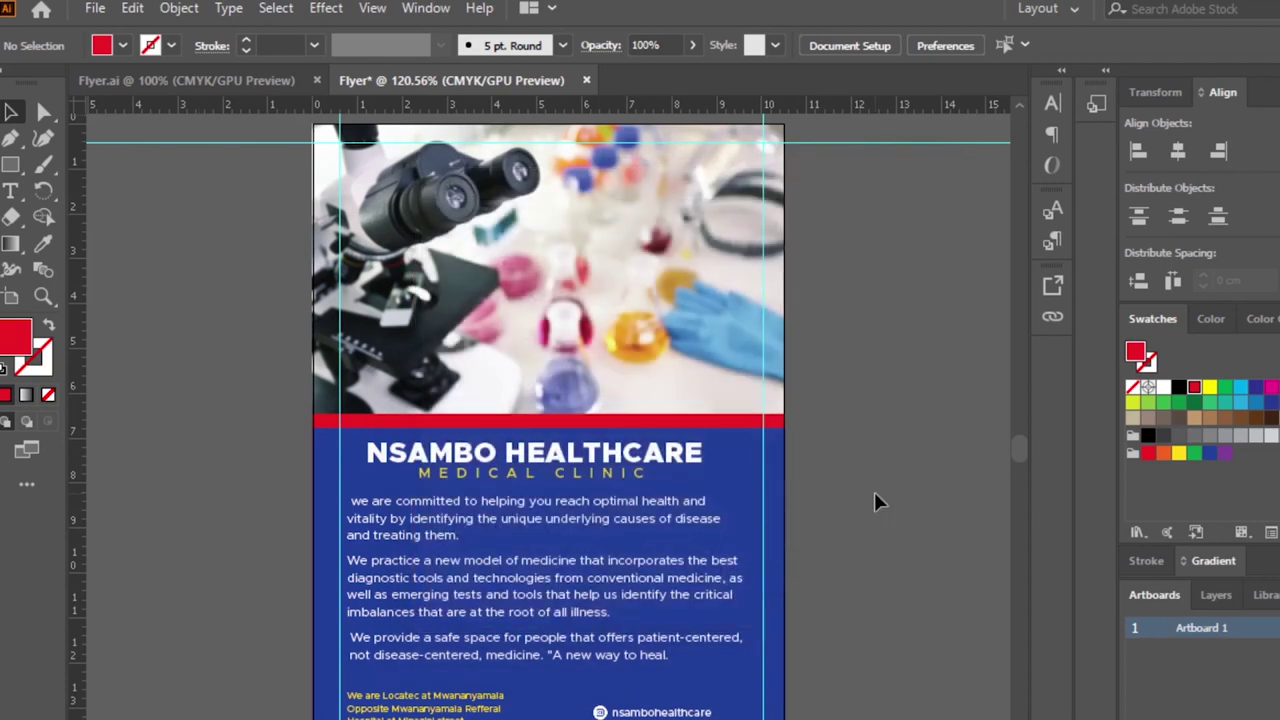